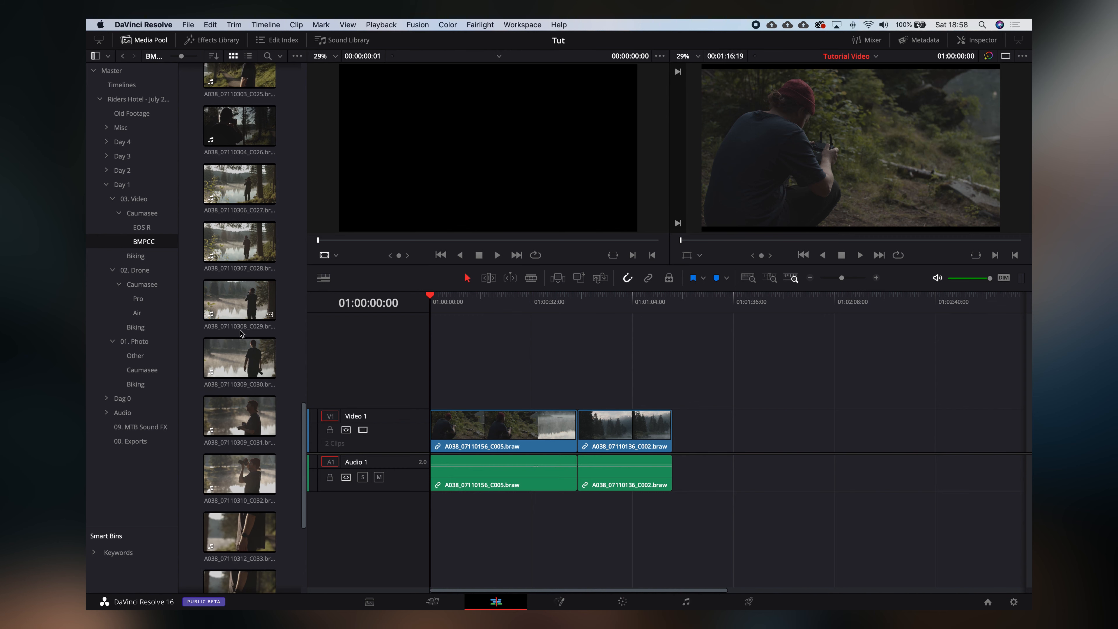
# Step: Add the clip A038_07110309_C030 to the end of the timeline and move the playhead back into the first clip
pyautogui.moveTo(366, 388); pyautogui.dragTo(709, 429)
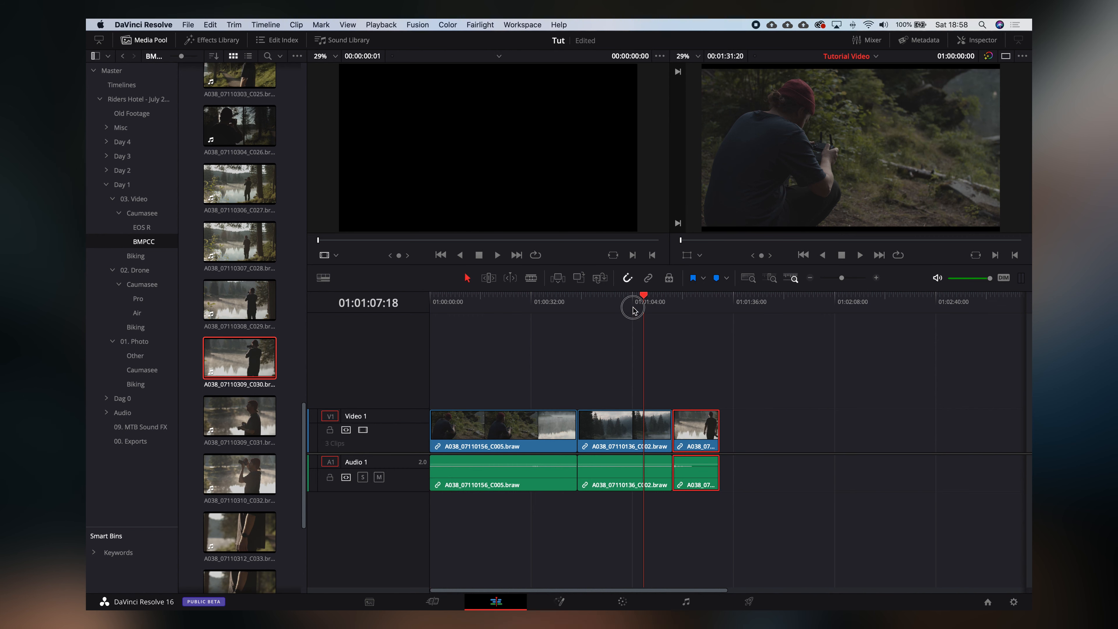
pyautogui.moveTo(633, 309); pyautogui.dragTo(506, 304)
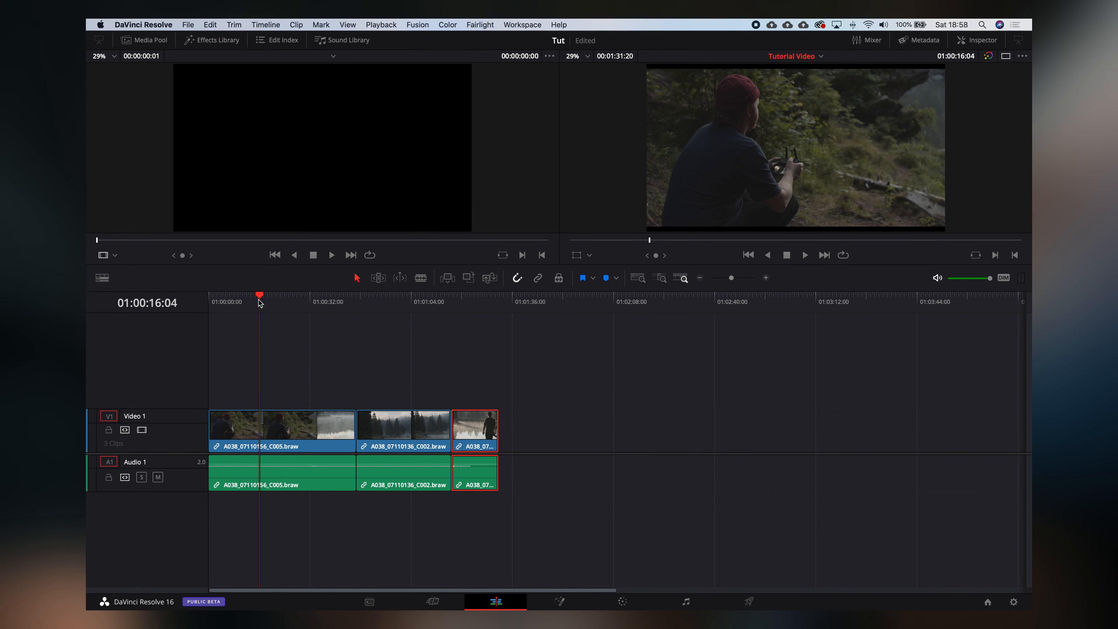
# Step: Review the keyboard customization preset options and the preset import dialog, closing them without importing anything
pyautogui.click(165, 25)
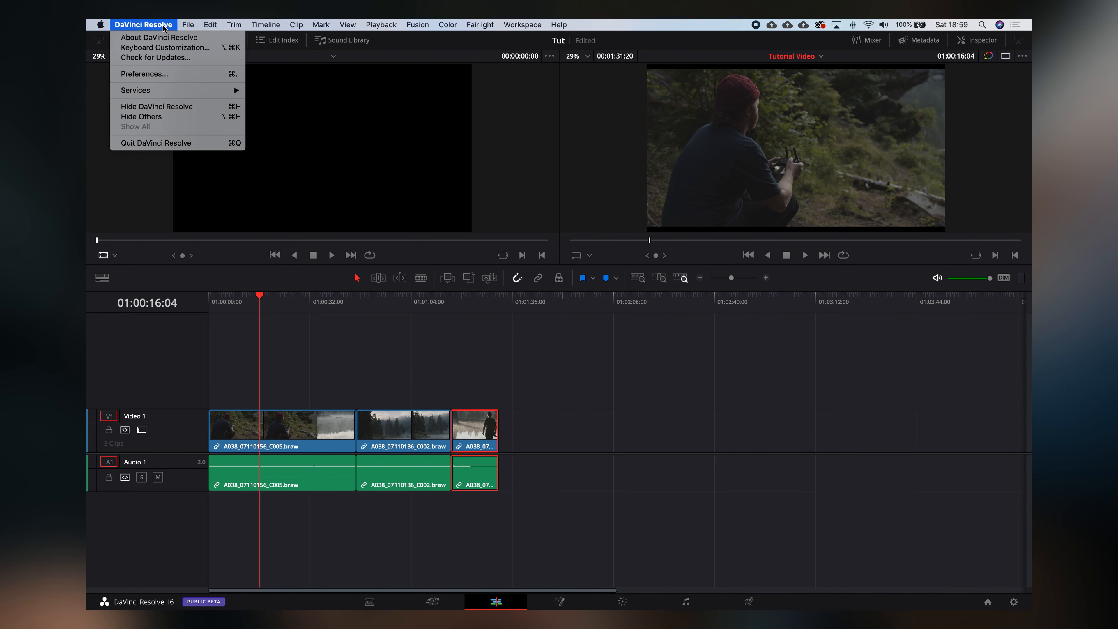
pyautogui.click(158, 47)
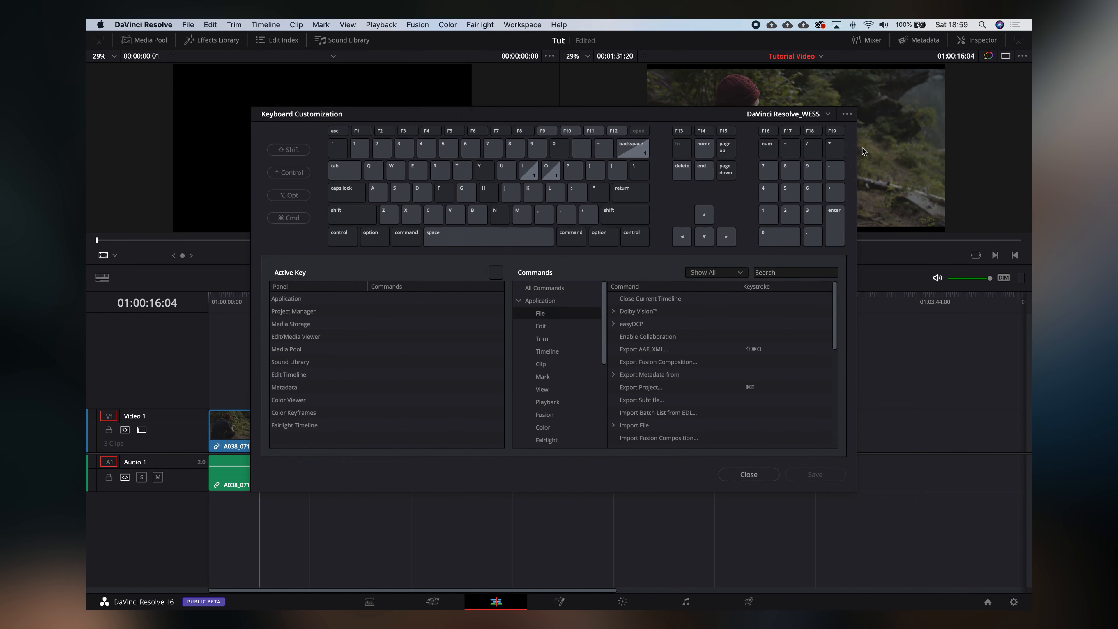
pyautogui.click(847, 115)
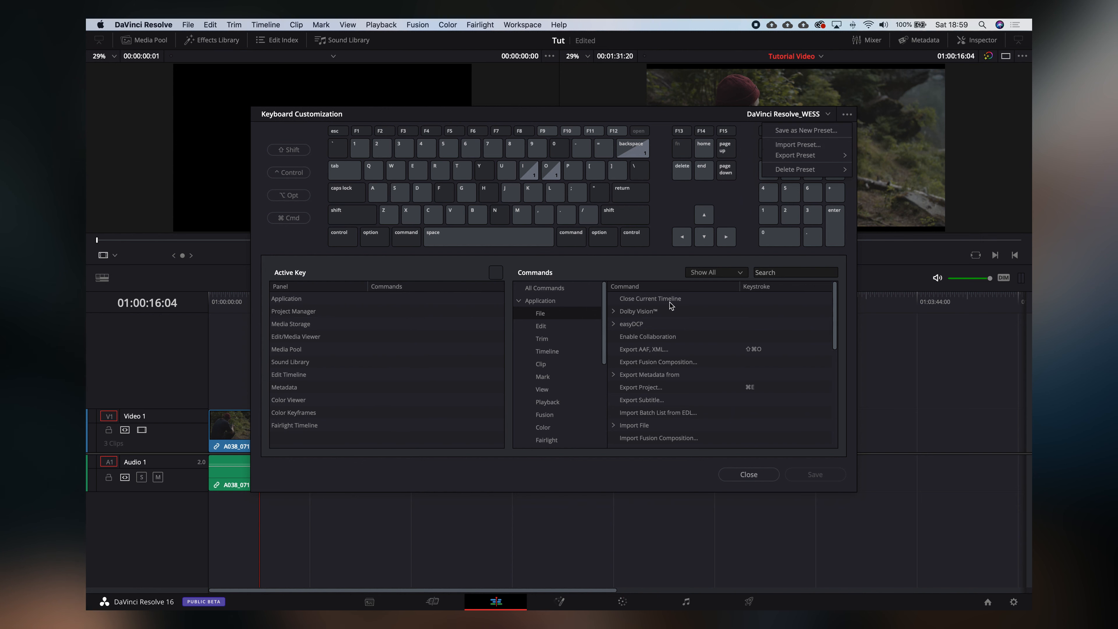
pyautogui.click(803, 145)
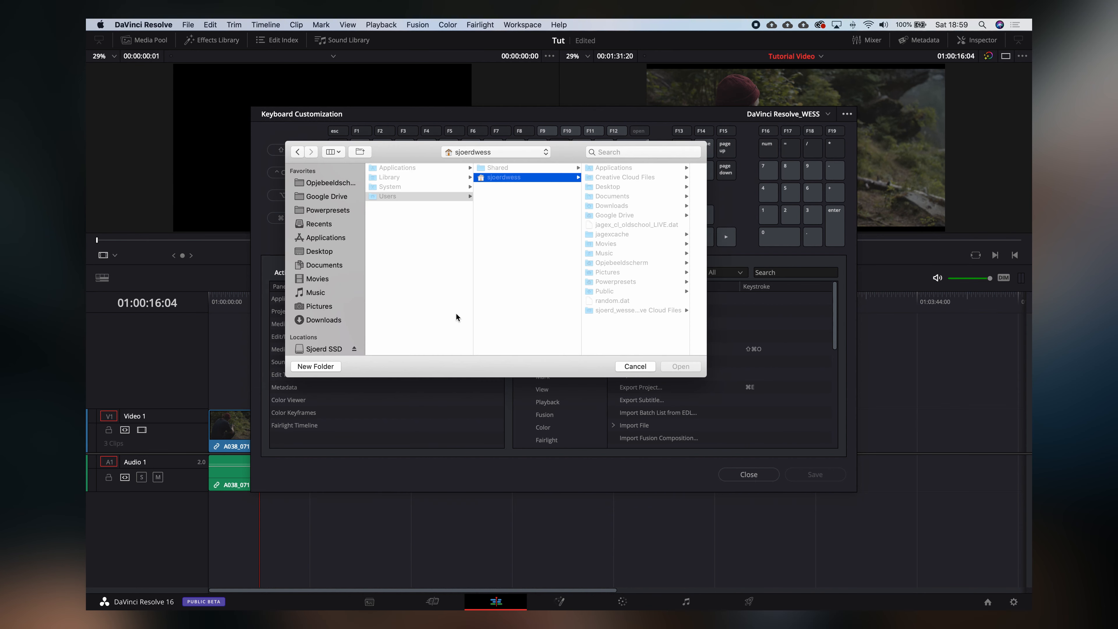
pyautogui.click(635, 366)
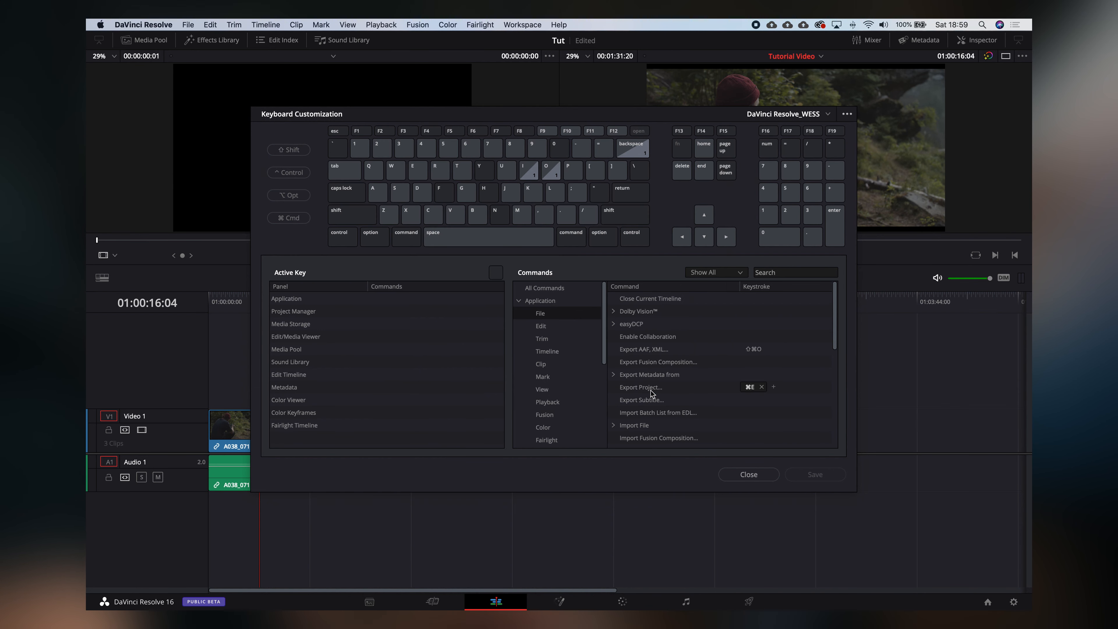
pyautogui.click(745, 478)
pyautogui.click(249, 300)
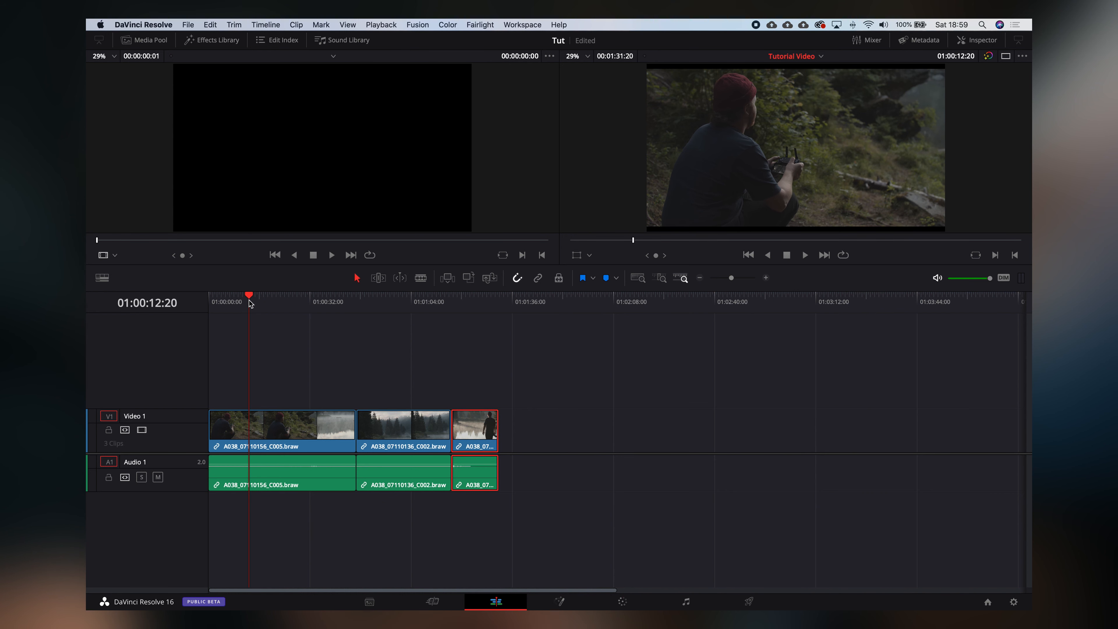
pyautogui.click(238, 303)
pyautogui.moveTo(238, 303); pyautogui.dragTo(239, 302)
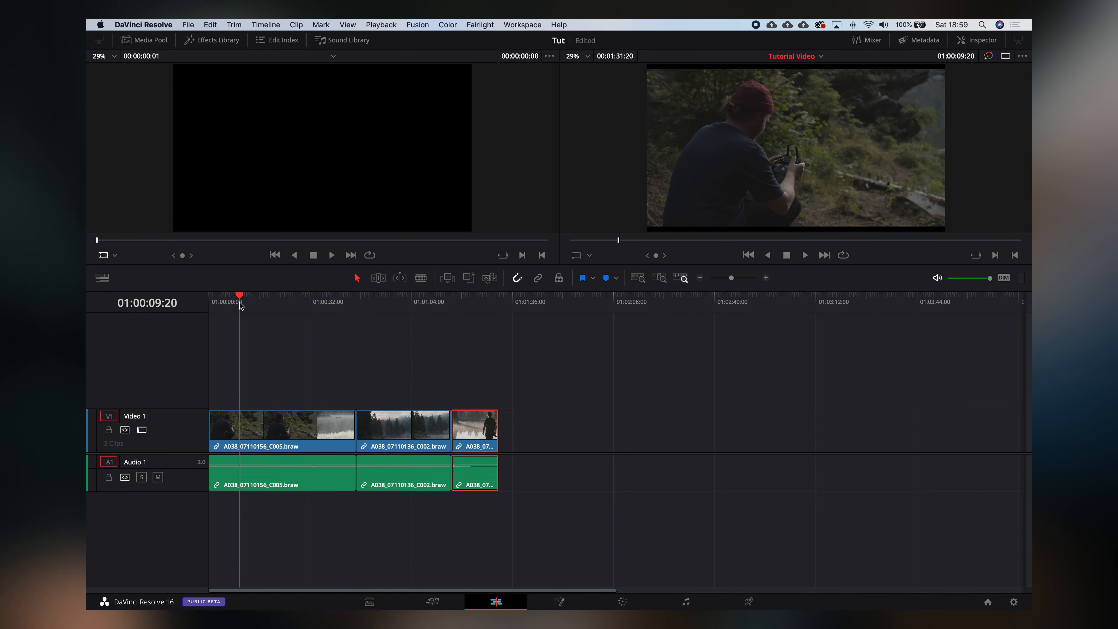
# Step: Move the last two clips farther along the timeline and return them against the end of the first clip
pyautogui.moveTo(381, 363); pyautogui.dragTo(484, 475)
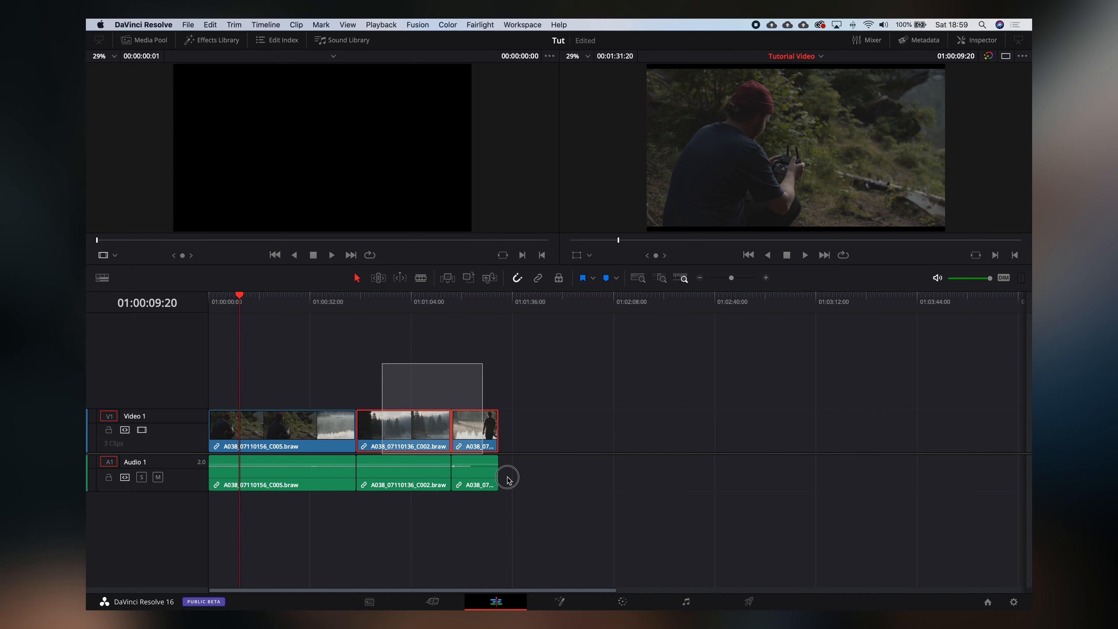
pyautogui.moveTo(414, 434); pyautogui.dragTo(537, 434)
pyautogui.click(596, 386)
pyautogui.moveTo(520, 375); pyautogui.dragTo(667, 504)
pyautogui.moveTo(533, 430); pyautogui.dragTo(410, 427)
# Step: Trim the start of the second clip to the playhead at 01:00:54:06, leaving a gap after the first clip
pyautogui.click(381, 318)
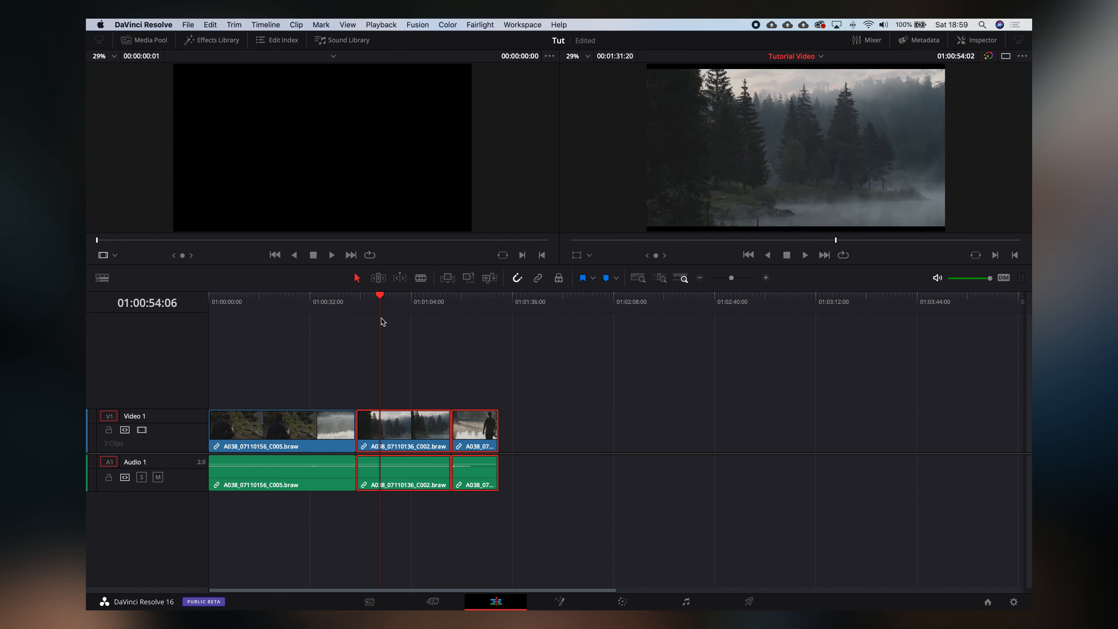
pyautogui.hotkey('shift', '[')
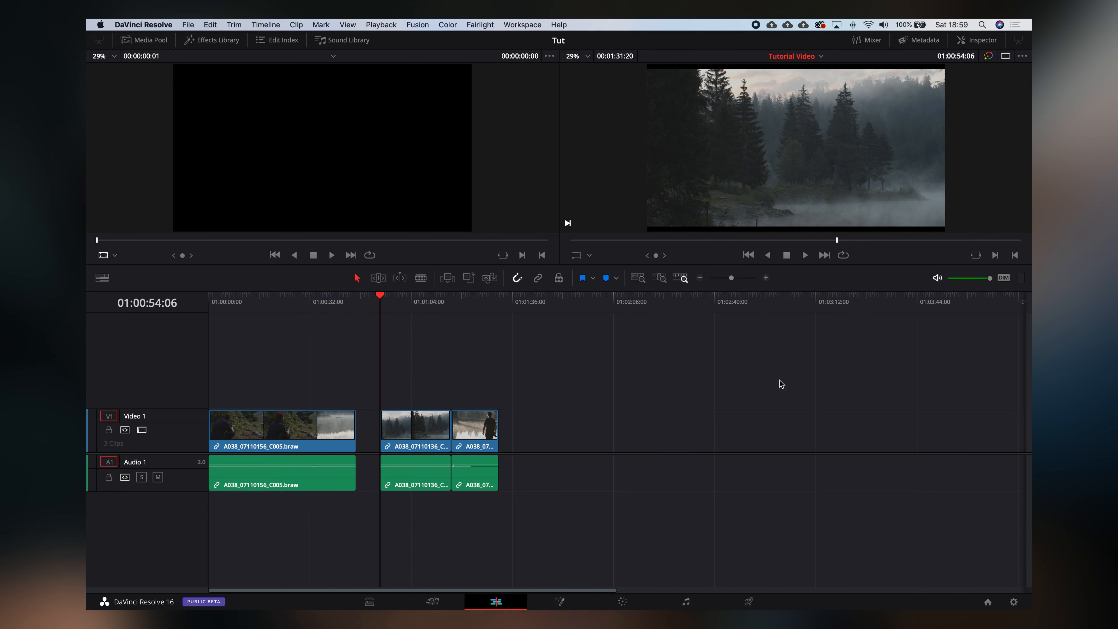
pyautogui.click(360, 303)
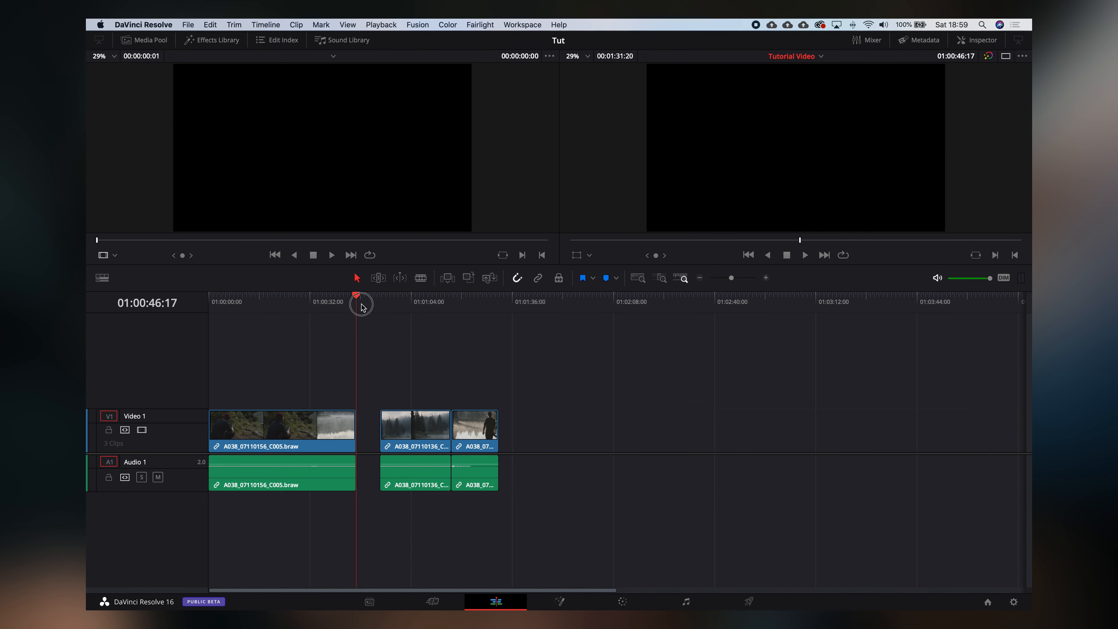
pyautogui.click(407, 303)
# Step: Enable linked selection and move the second clip with its audio against the end of the first clip
pyautogui.click(430, 430)
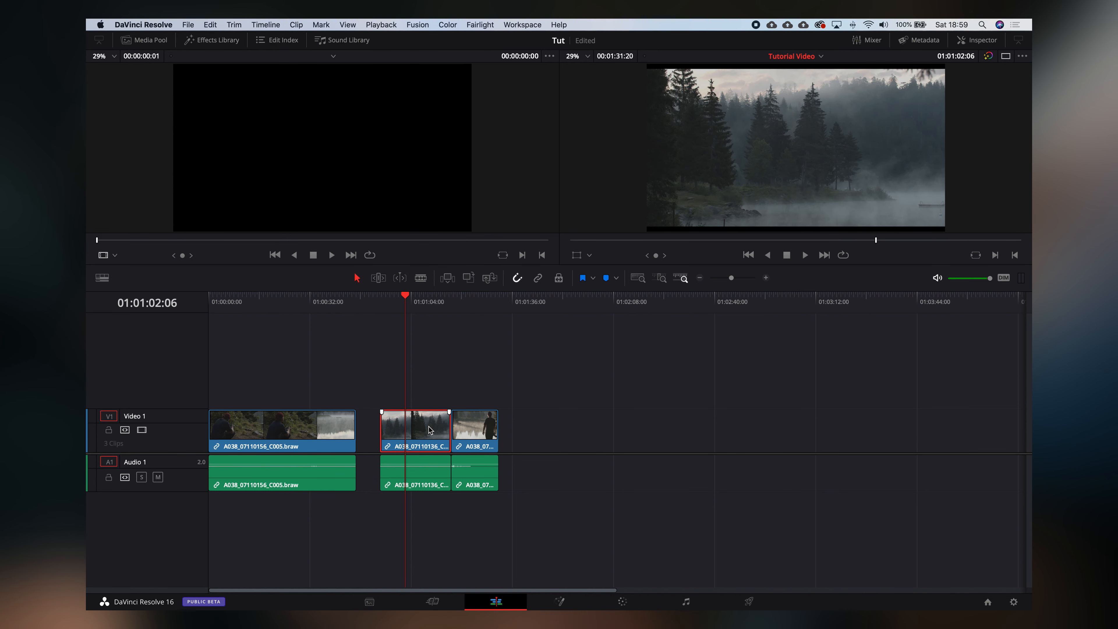
pyautogui.click(537, 277)
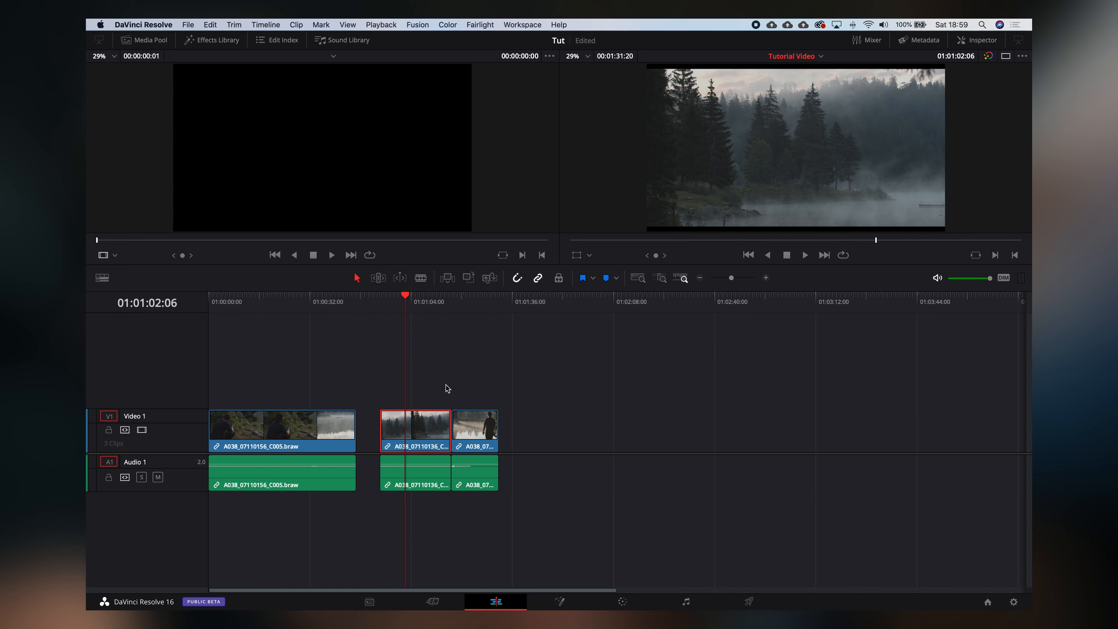
pyautogui.moveTo(422, 425); pyautogui.dragTo(398, 425)
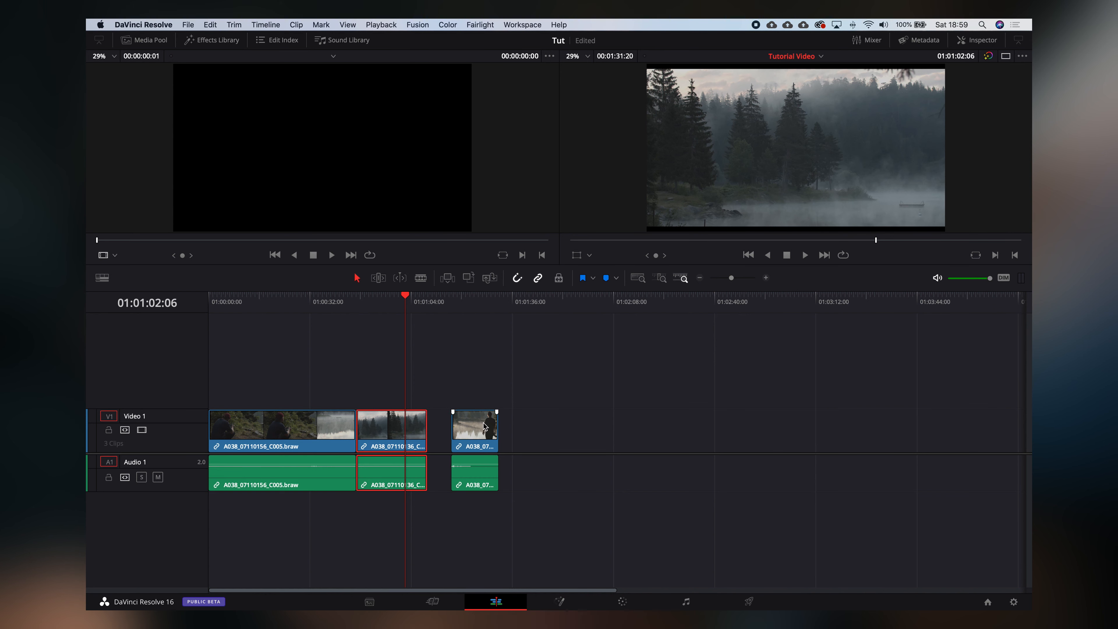
# Step: Join the third clip to the second and place both directly after the first clip, with the playhead at 01:00:46:17
pyautogui.moveTo(482, 425)
pyautogui.mouseDown()
pyautogui.moveTo(457, 425)
pyautogui.moveTo(500, 425)
pyautogui.mouseUp()
pyautogui.keyDown('super'); pyautogui.click(392, 425); pyautogui.keyUp('super')
pyautogui.click(502, 305)
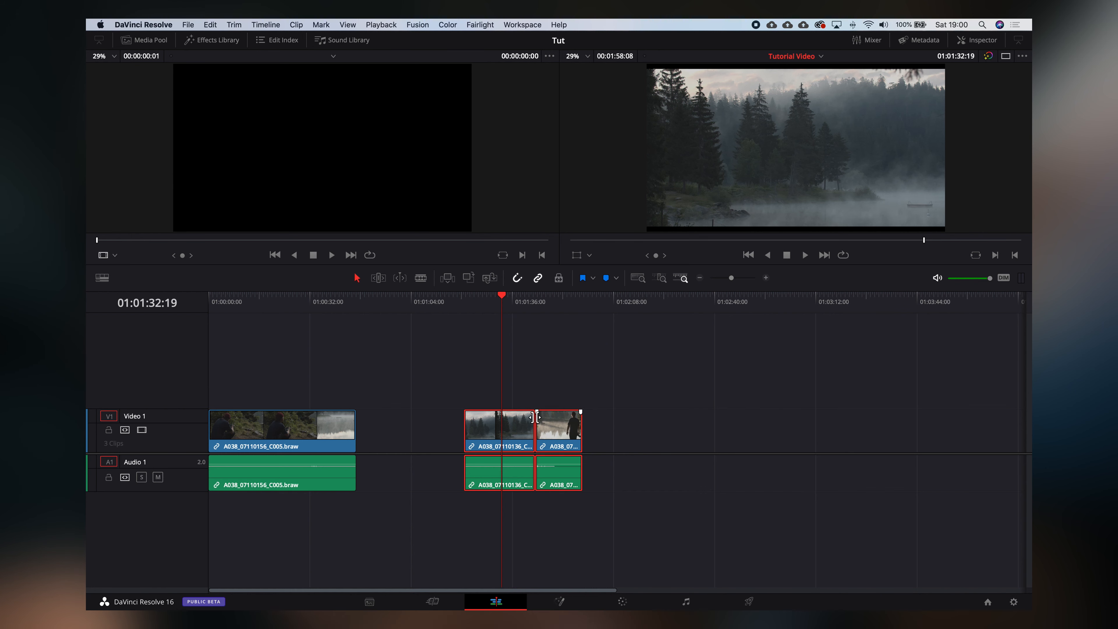
pyautogui.moveTo(516, 426); pyautogui.dragTo(407, 465)
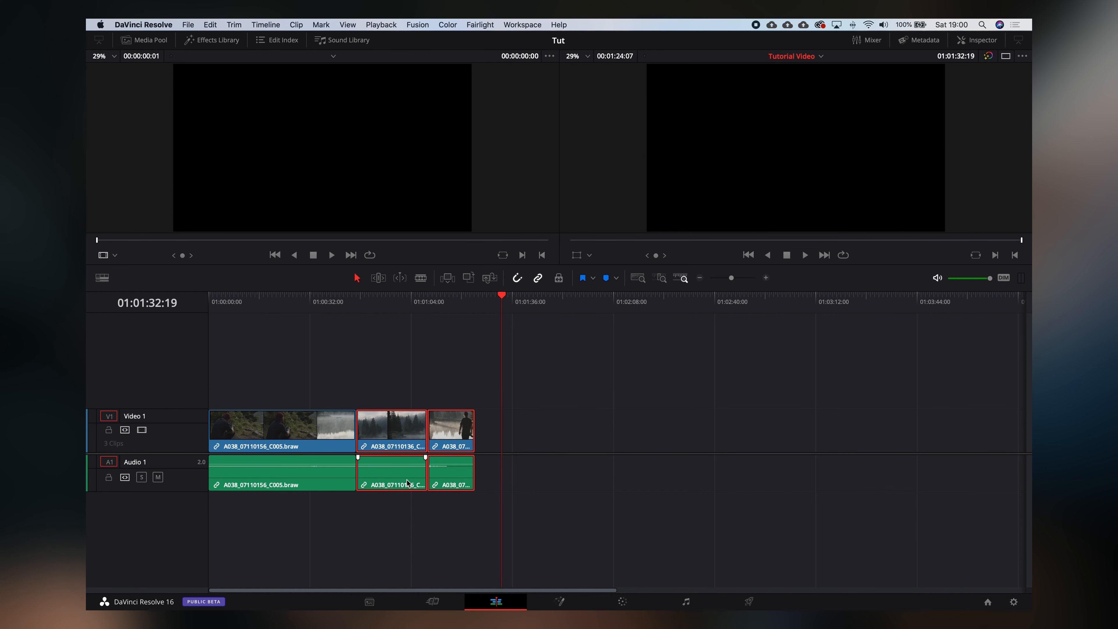
pyautogui.click(360, 304)
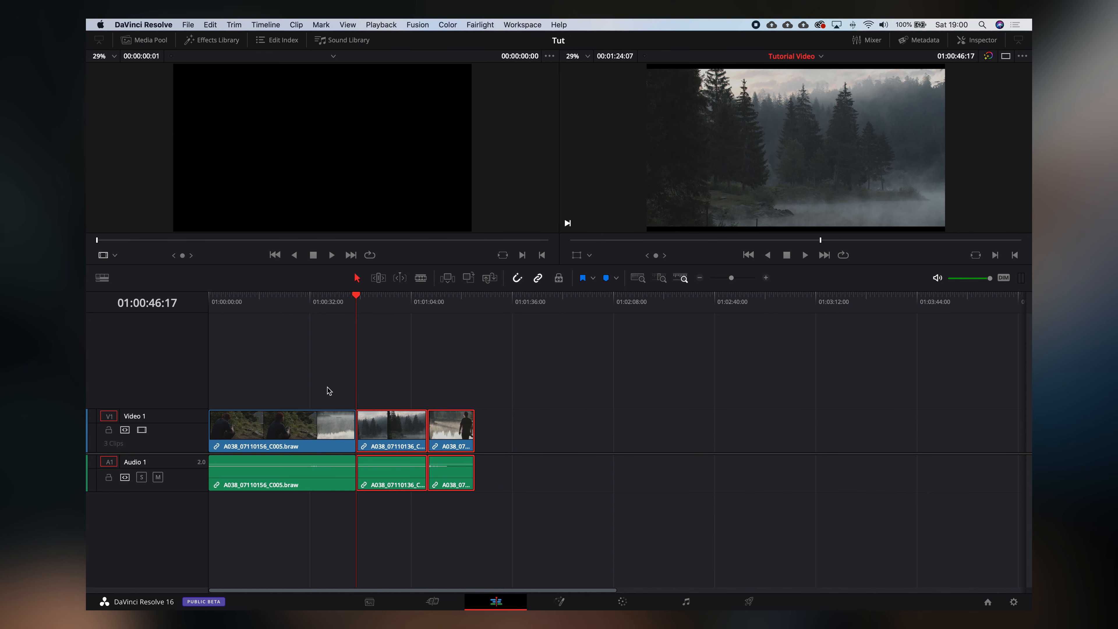
# Step: Trim the first clip to start at 01:00:12:12 and end at 01:00:38:21
pyautogui.click(250, 304)
pyautogui.click(243, 305)
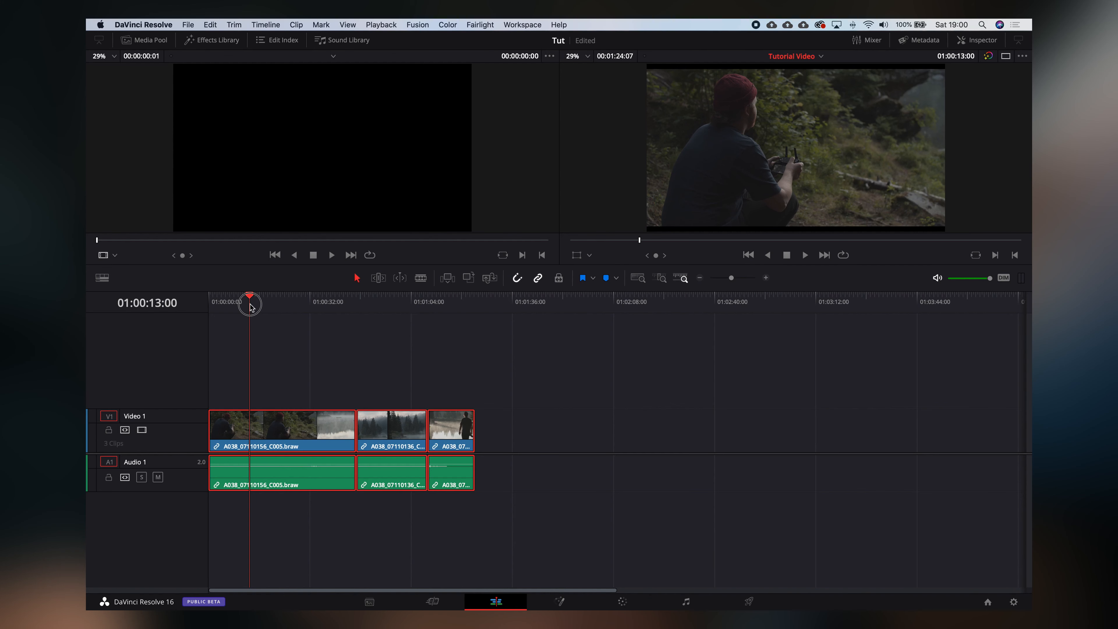
pyautogui.click(249, 305)
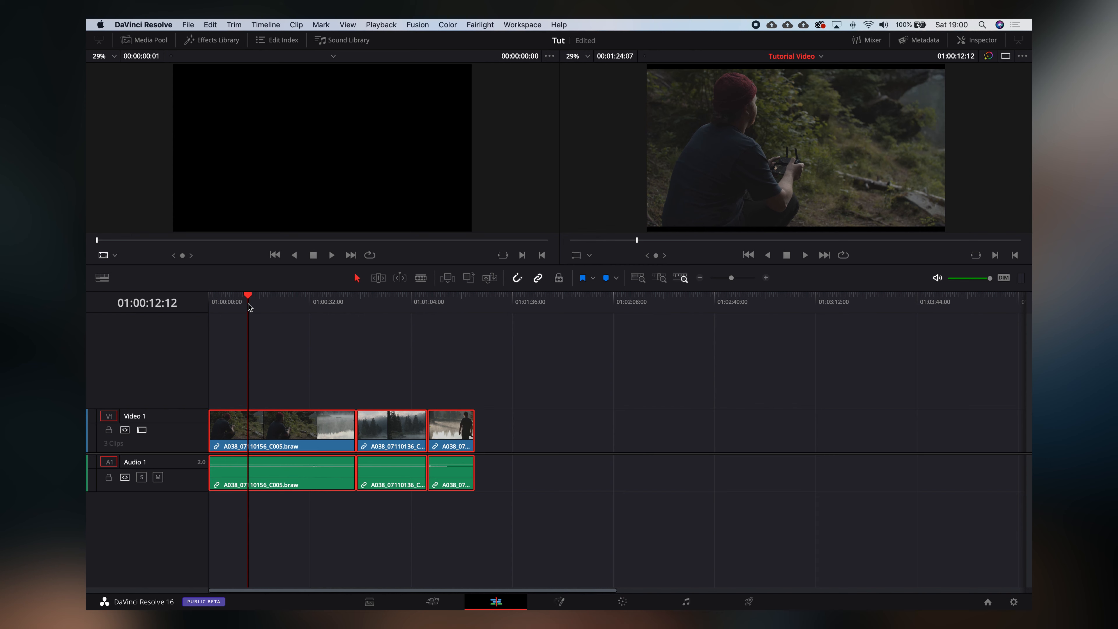
pyautogui.hotkey('shift', '[')
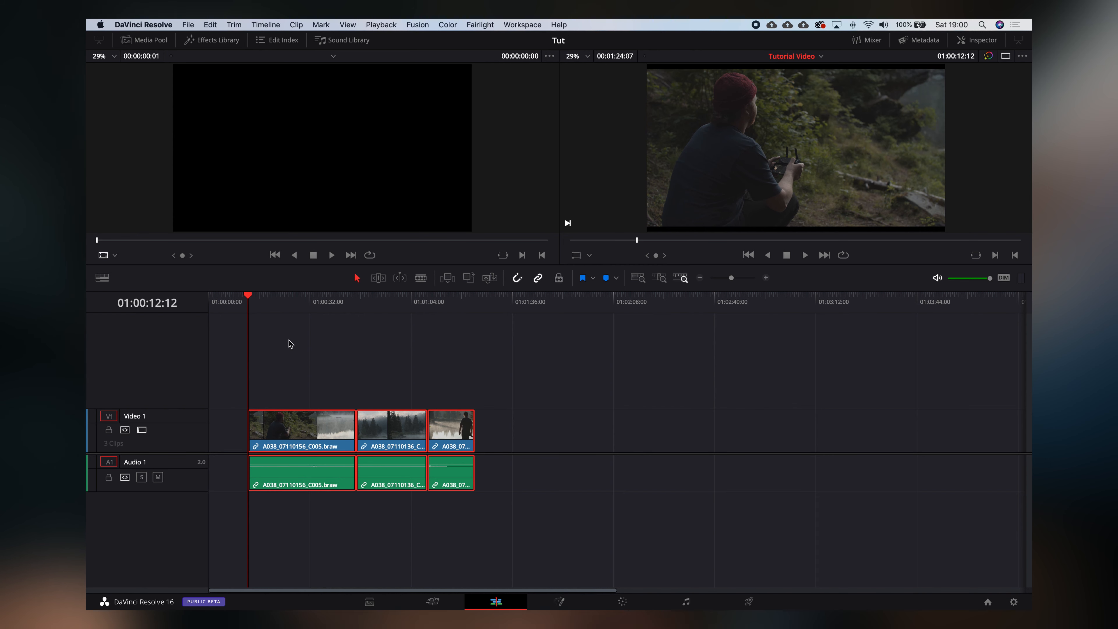
pyautogui.moveTo(302, 305); pyautogui.dragTo(332, 303)
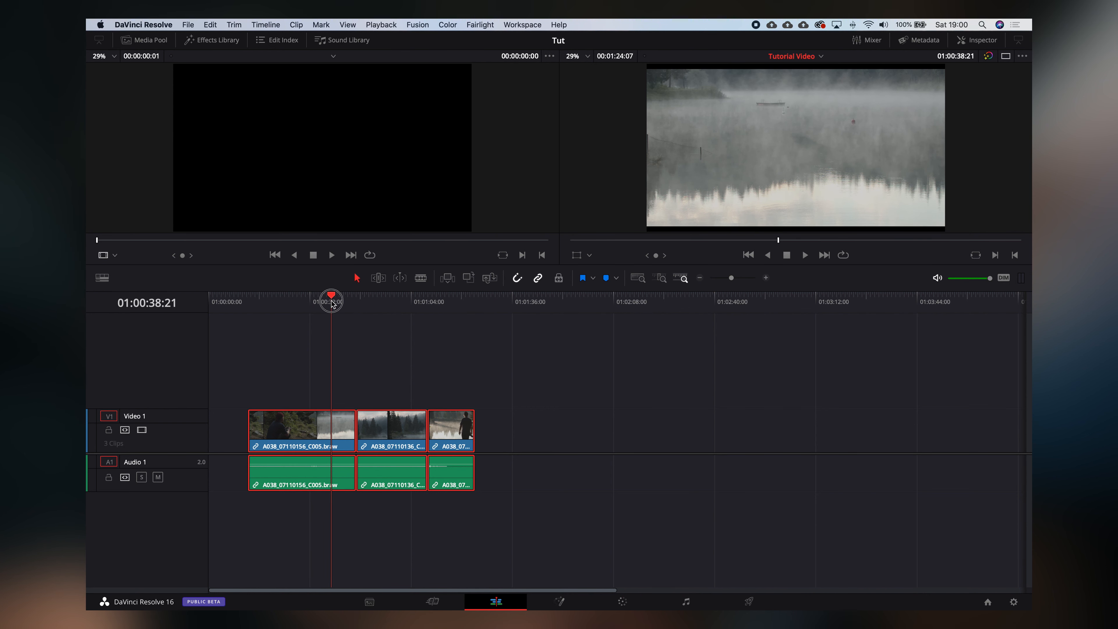
pyautogui.hotkey('shift', ']')
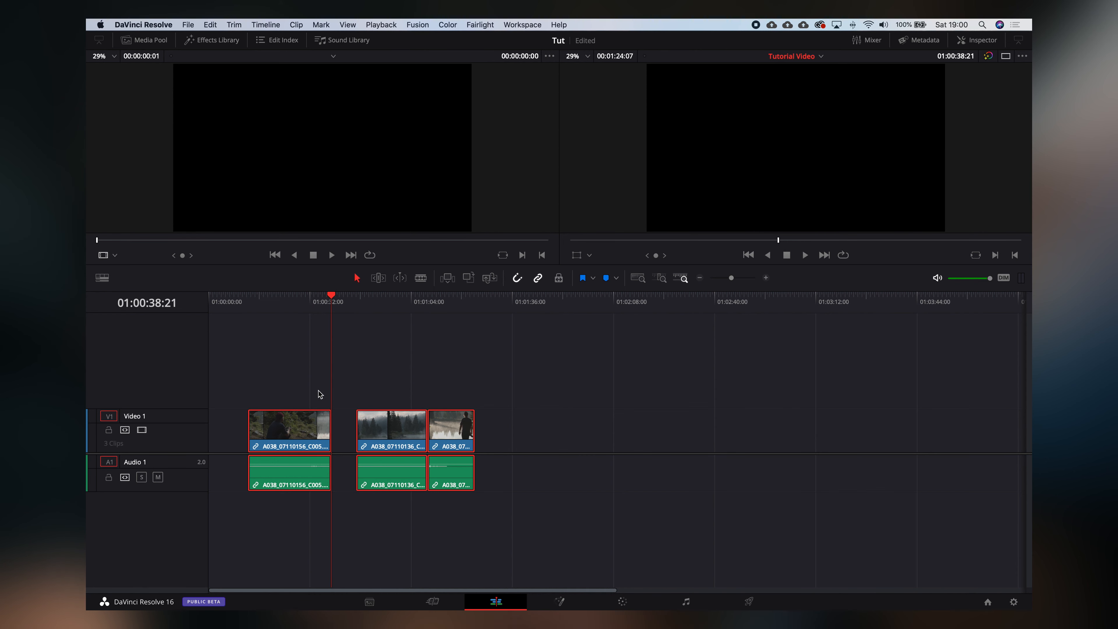
# Step: Close the gap after the trimmed first clip and split the second clip at 01:00:48:05
pyautogui.click(381, 327)
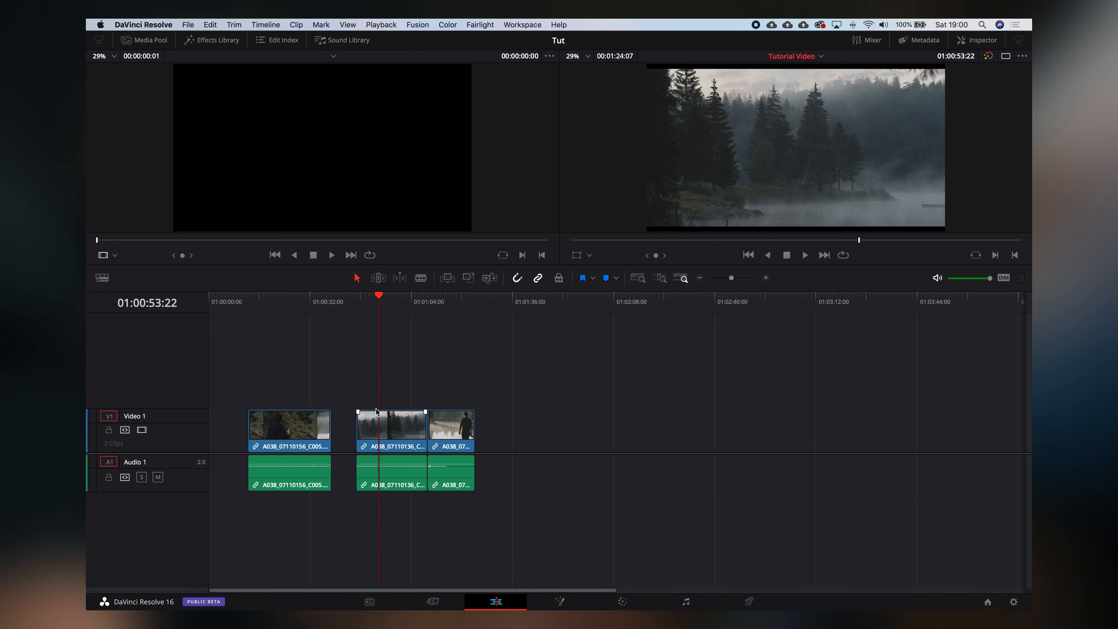
pyautogui.moveTo(390, 420); pyautogui.dragTo(368, 422)
pyautogui.moveTo(339, 303); pyautogui.dragTo(364, 308)
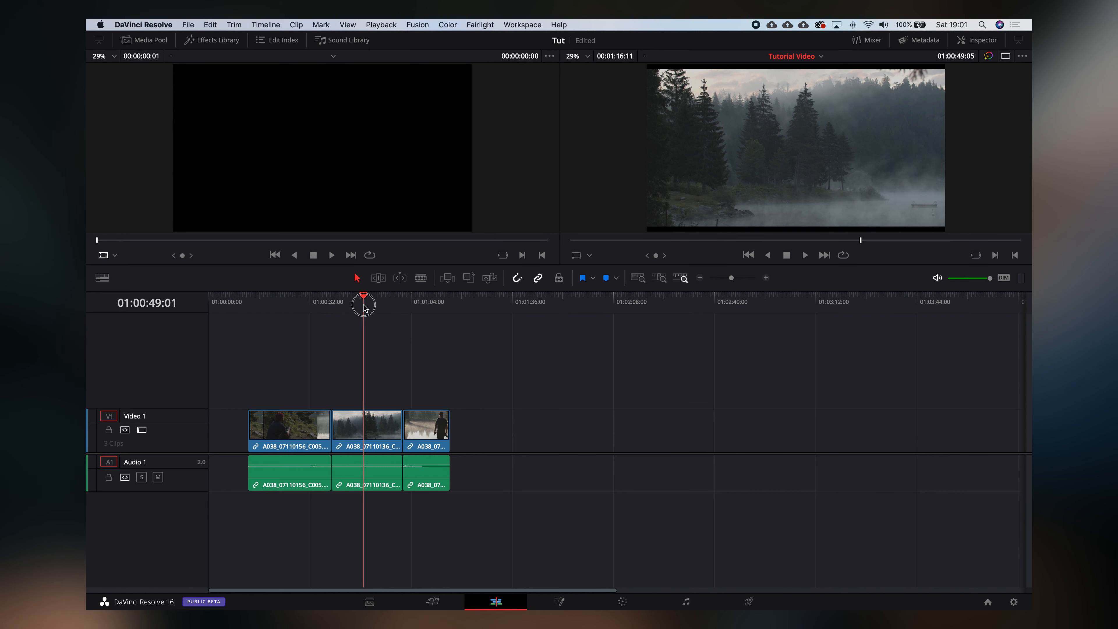
pyautogui.moveTo(363, 307); pyautogui.dragTo(362, 306)
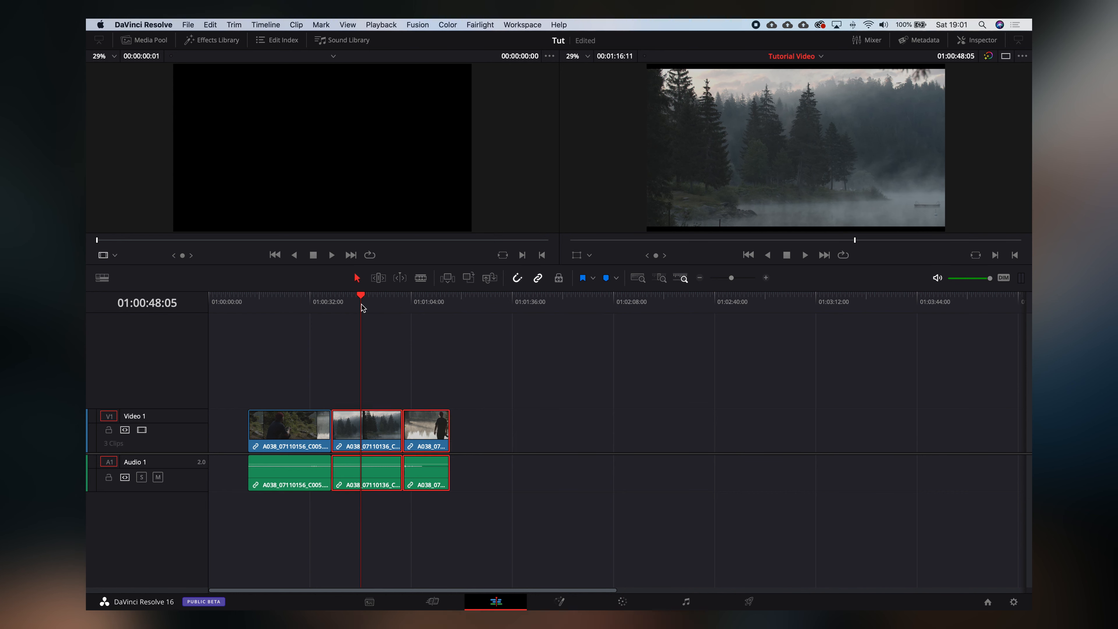
pyautogui.press('super+b')
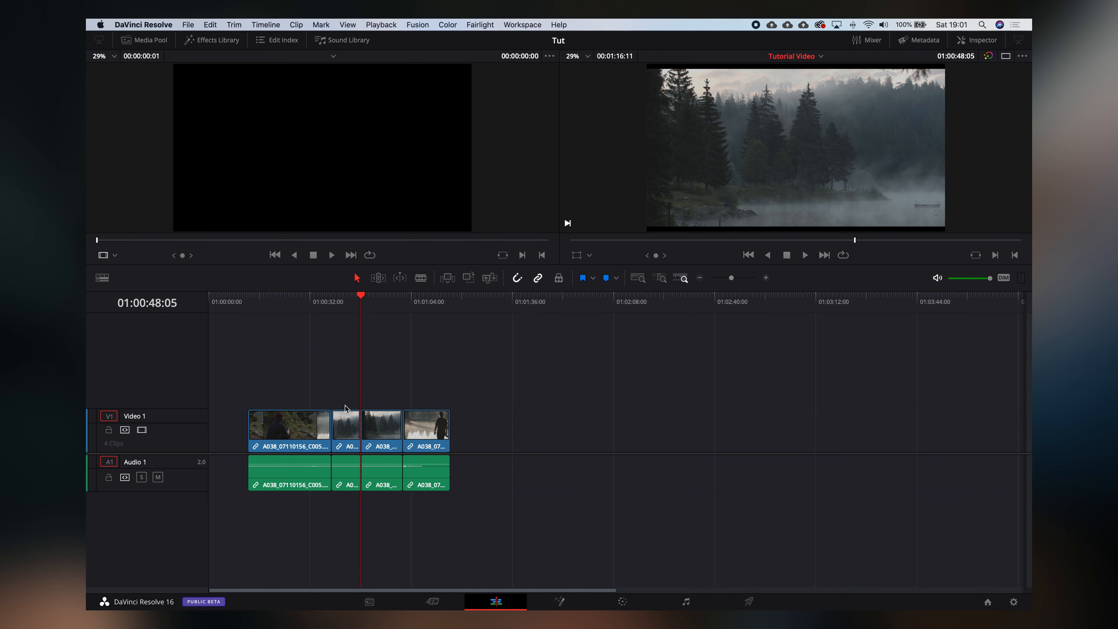
# Step: Ripple delete the first part of the split second clip, undoing a plain delete of the same part beforehand
pyautogui.click(350, 425)
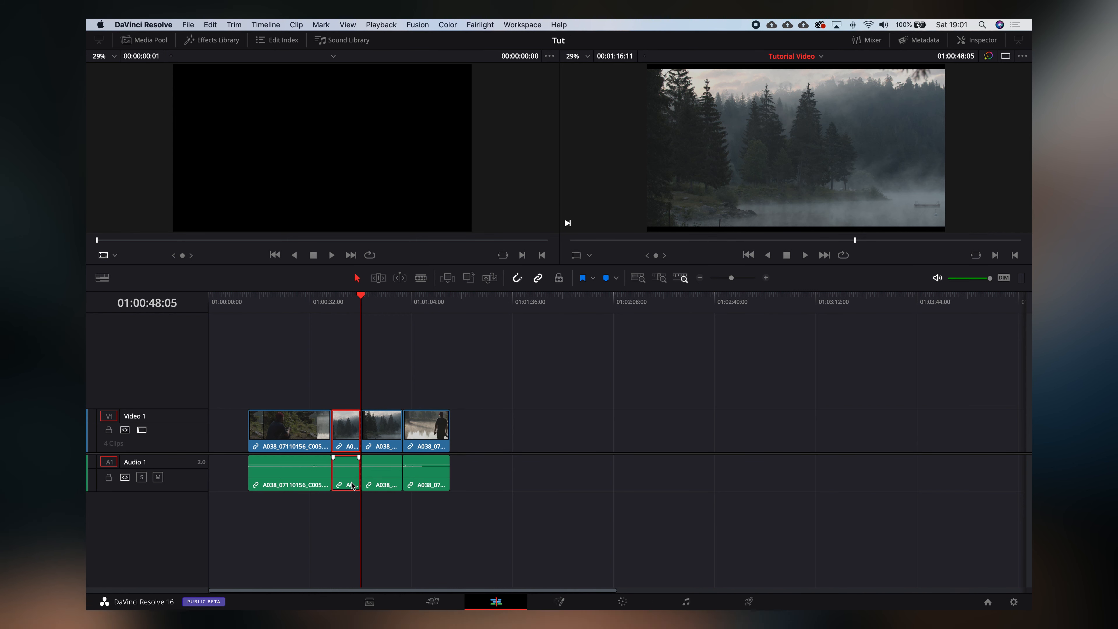
pyautogui.press('BackSpace')
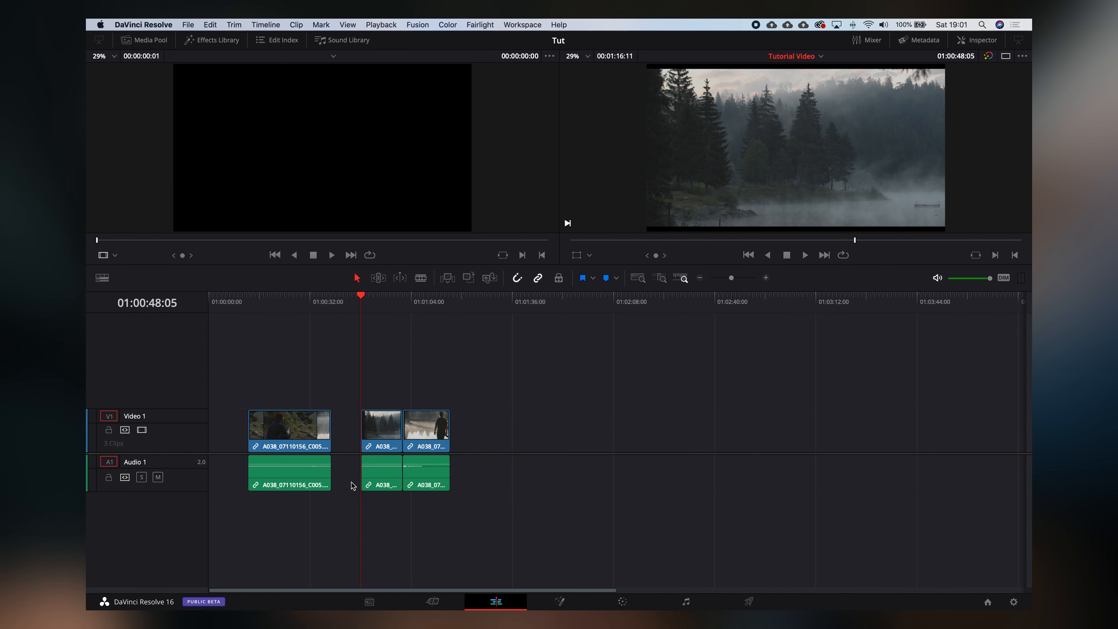
pyautogui.press('super+z')
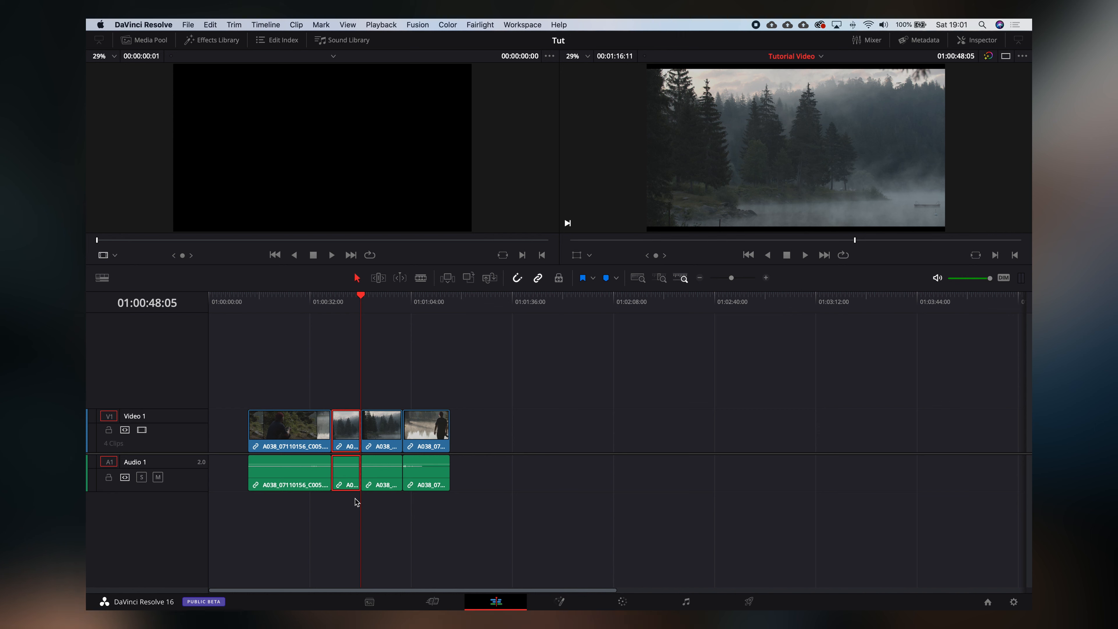
pyautogui.hotkey('shift', 'BackSpace')
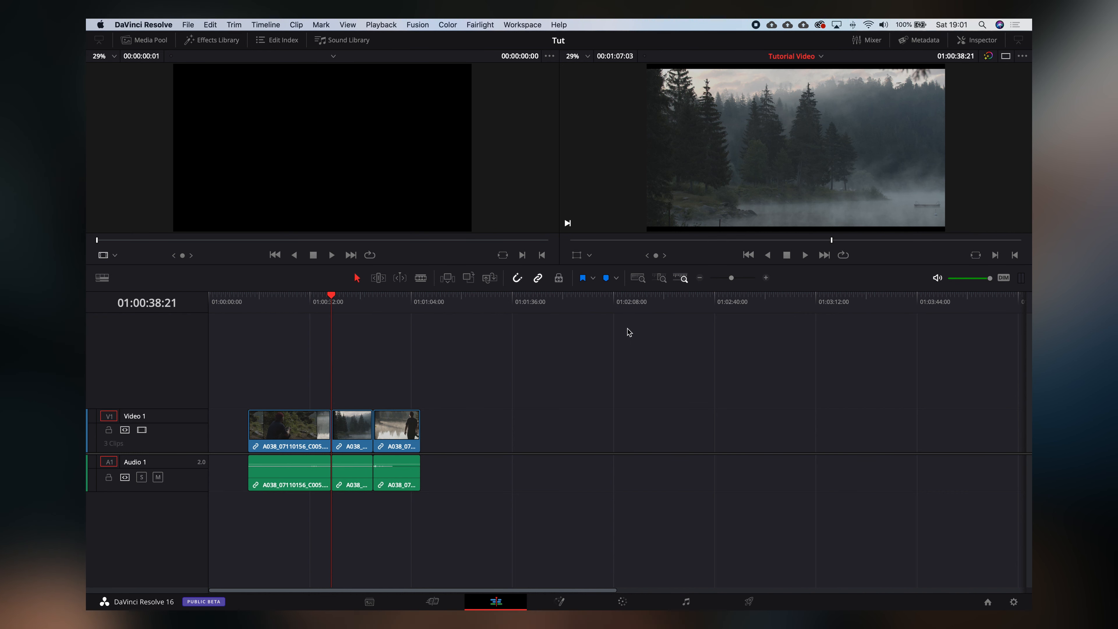
# Step: Scrub the playhead across the three joined clips to check the cuts between them
pyautogui.press('super+v')
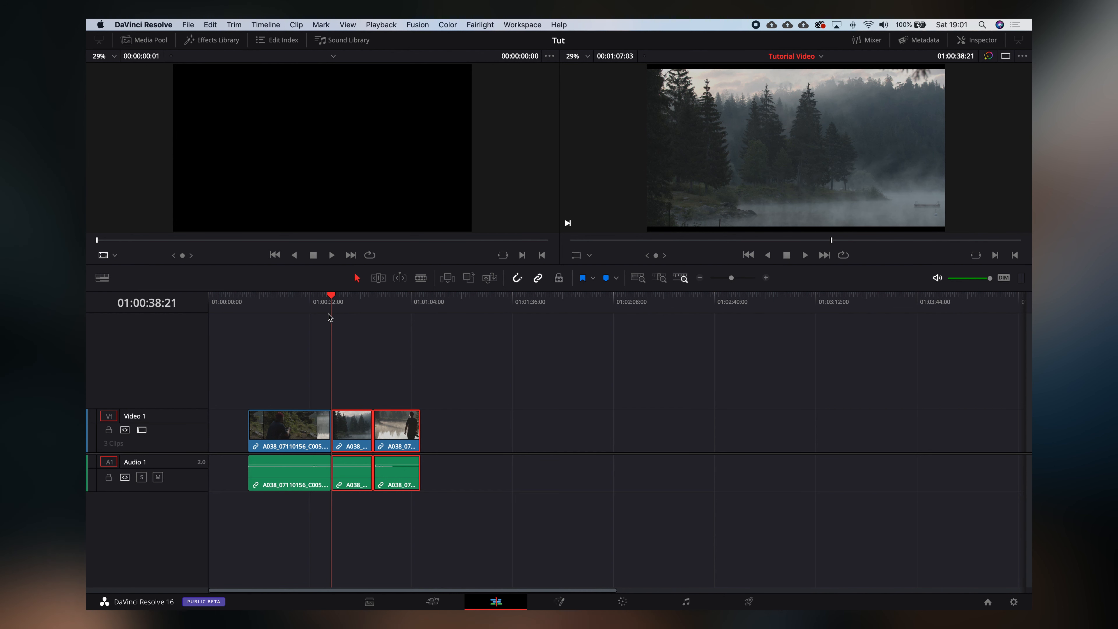
pyautogui.click(298, 304)
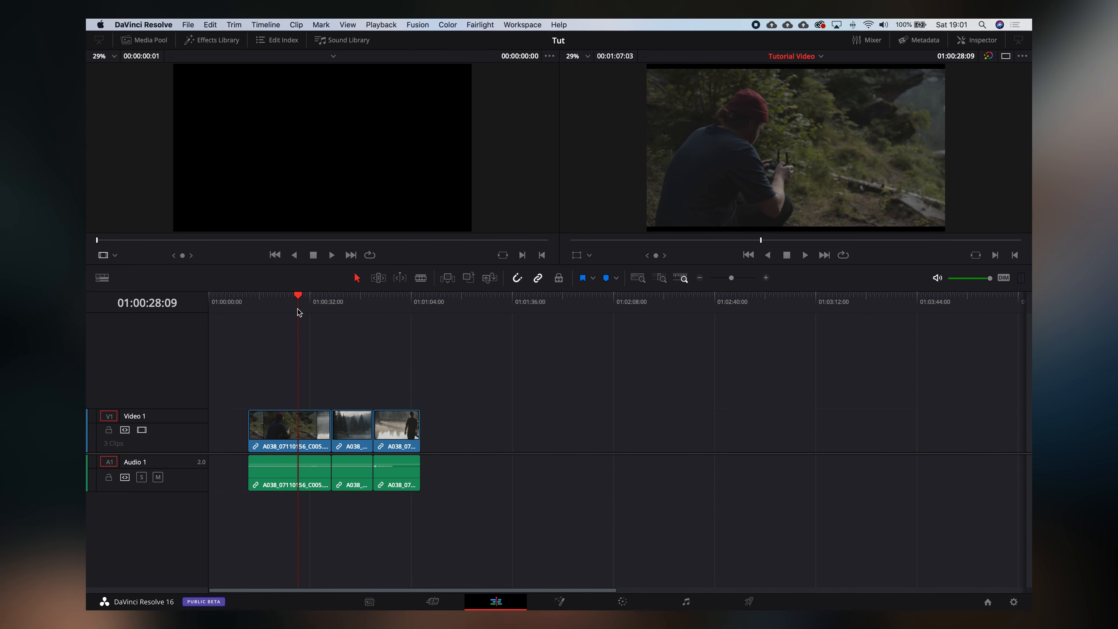
pyautogui.moveTo(298, 311); pyautogui.dragTo(357, 307)
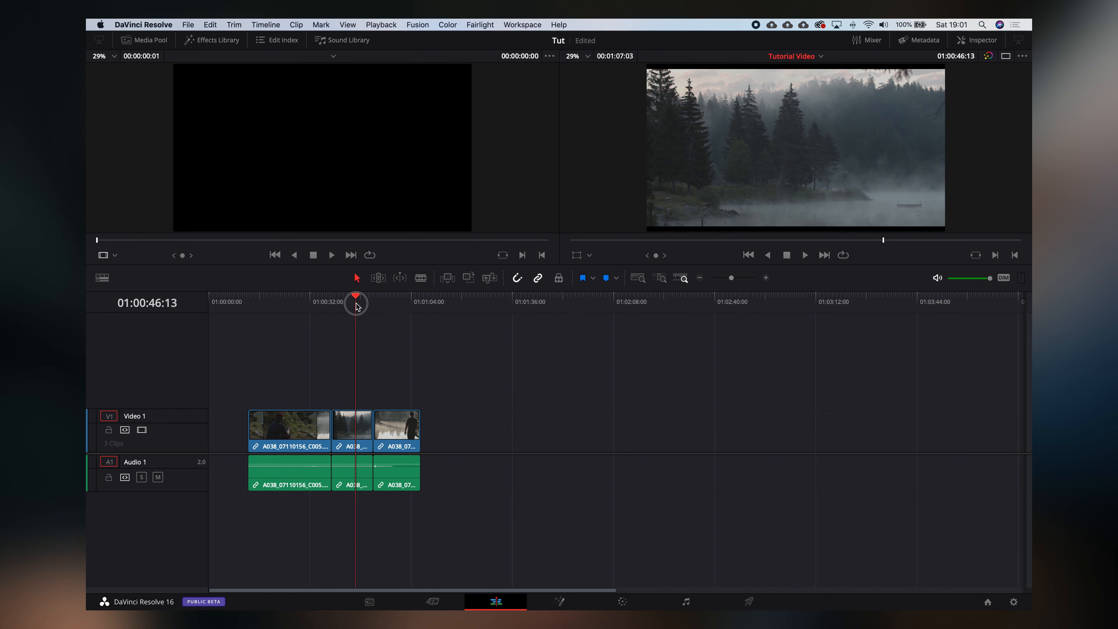
pyautogui.click(373, 307)
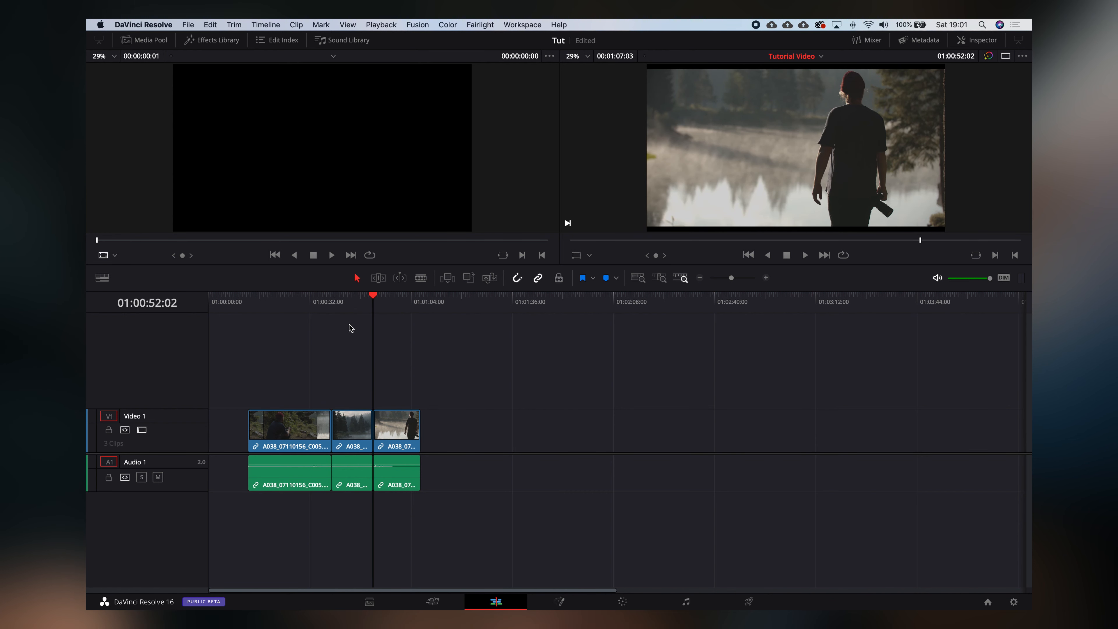
pyautogui.click(355, 303)
# Step: Move the second clip into the empty space after the third clip and extend both its end, to 01:01:59:20, and its start
pyautogui.press('b')
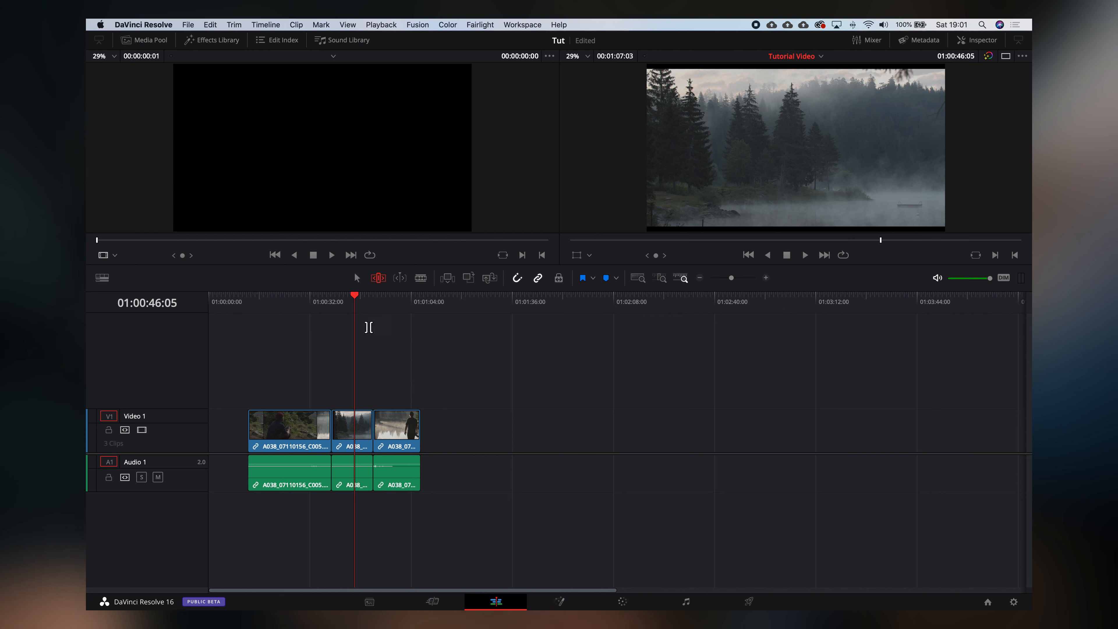
pyautogui.moveTo(355, 298); pyautogui.dragTo(348, 298)
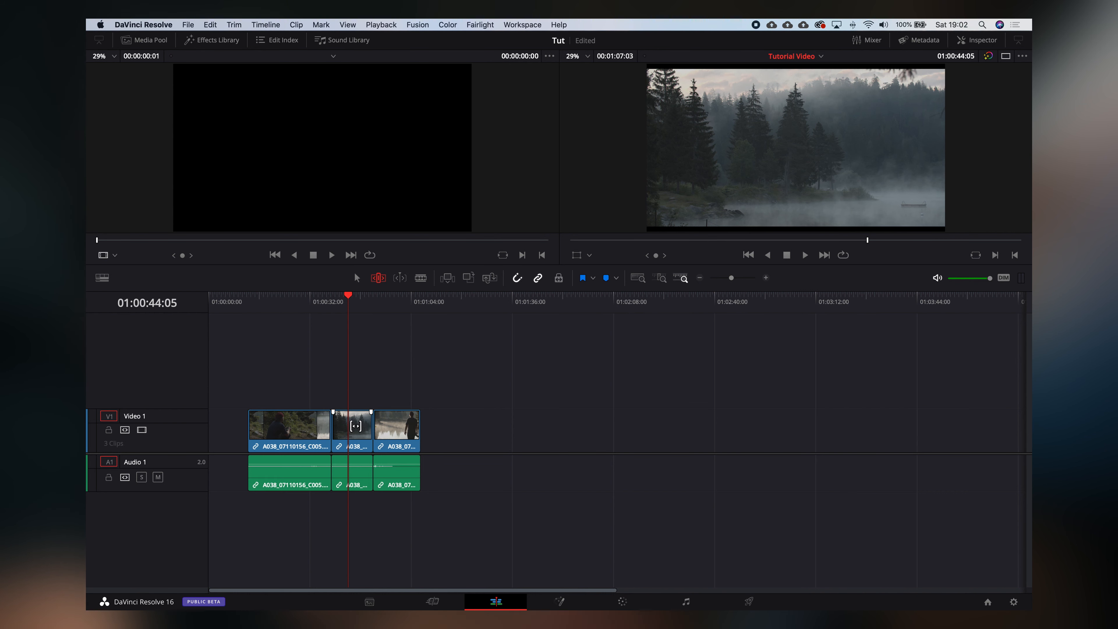
pyautogui.moveTo(356, 425); pyautogui.dragTo(587, 427)
pyautogui.press('a')
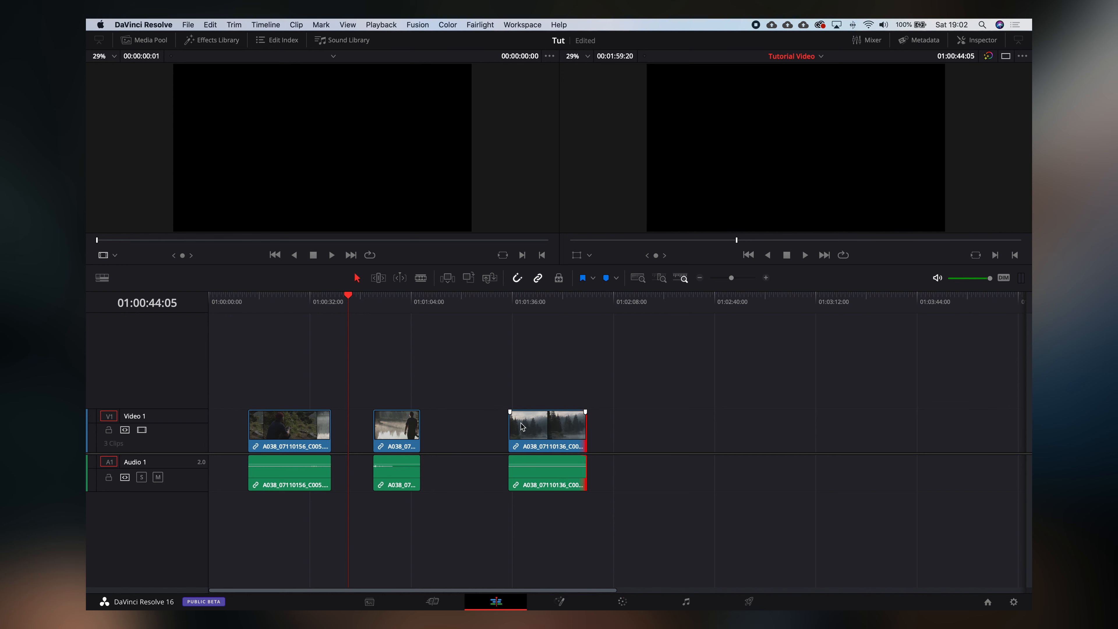
pyautogui.moveTo(509, 426); pyautogui.dragTo(494, 426)
# Step: Trim the moved clip to start at 01:01:34:23 and end at 01:01:53:12
pyautogui.moveTo(505, 308); pyautogui.dragTo(507, 309)
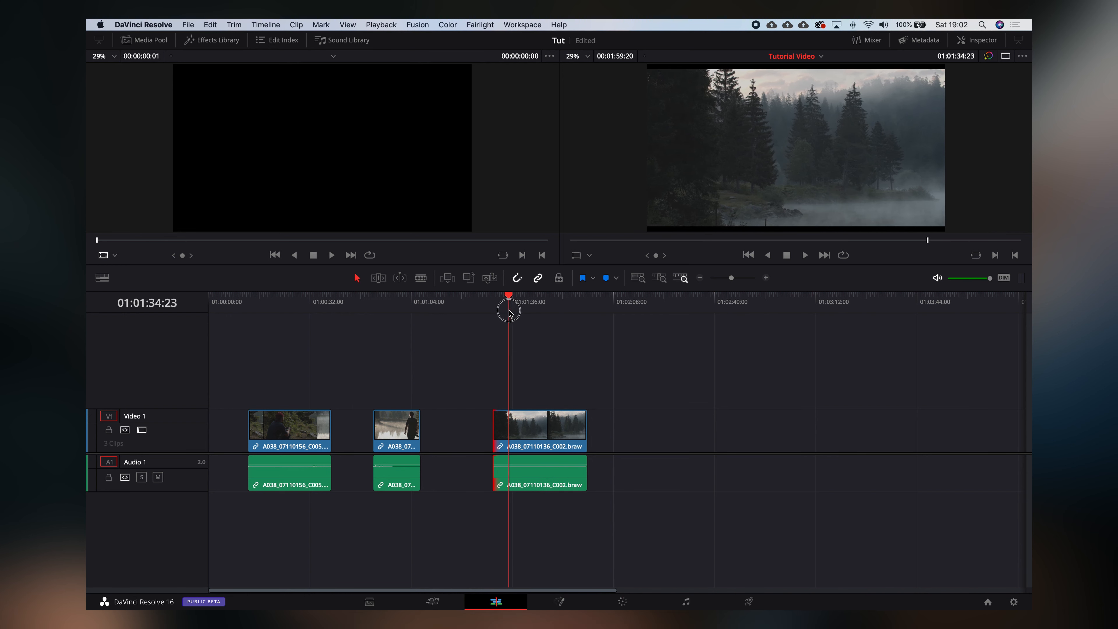
pyautogui.click(526, 414)
pyautogui.hotkey('shift', '[')
pyautogui.click(566, 307)
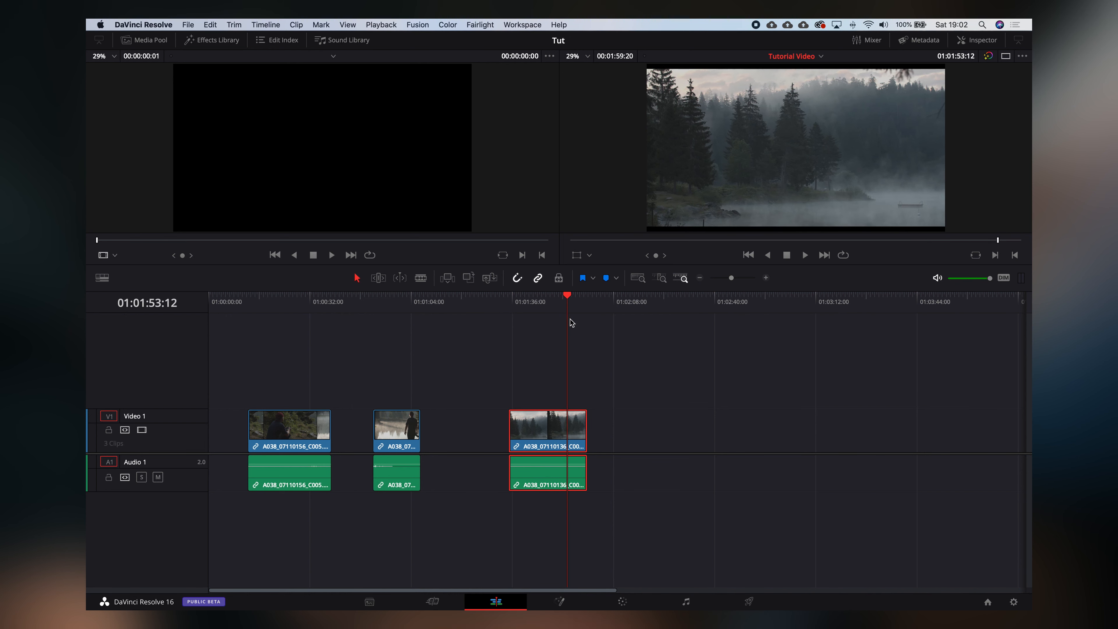
pyautogui.hotkey('shift', ']')
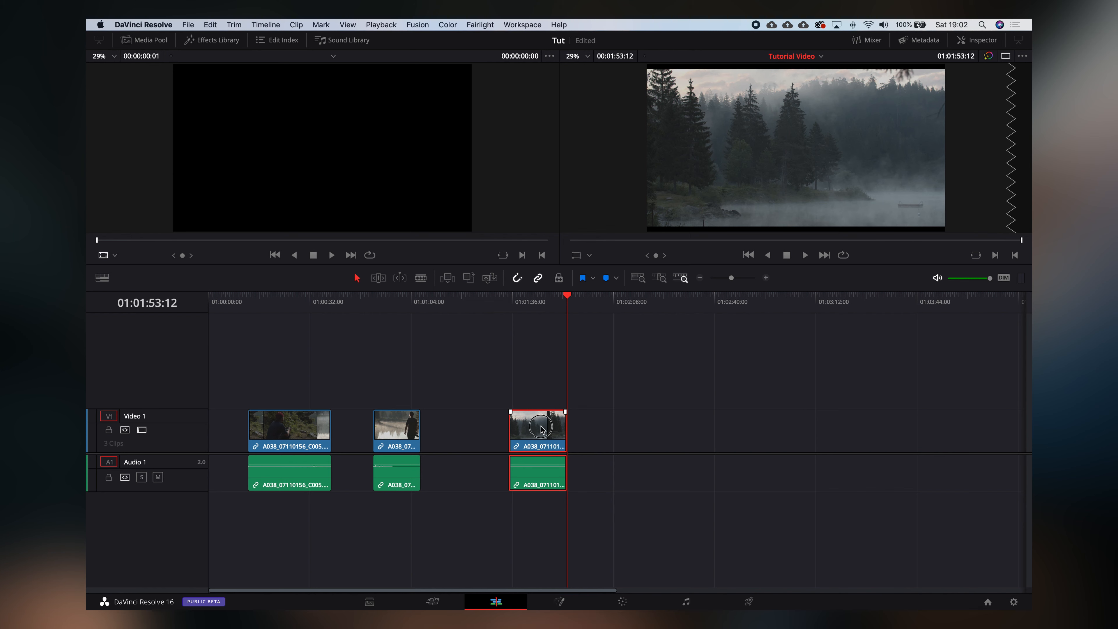
# Step: Undo the trims, the extensions and the move of the lake clip back to its place between the first and third clips
pyautogui.press('super+z')
pyautogui.press('super+z')
pyautogui.press('super+z')
pyautogui.press('super+z')
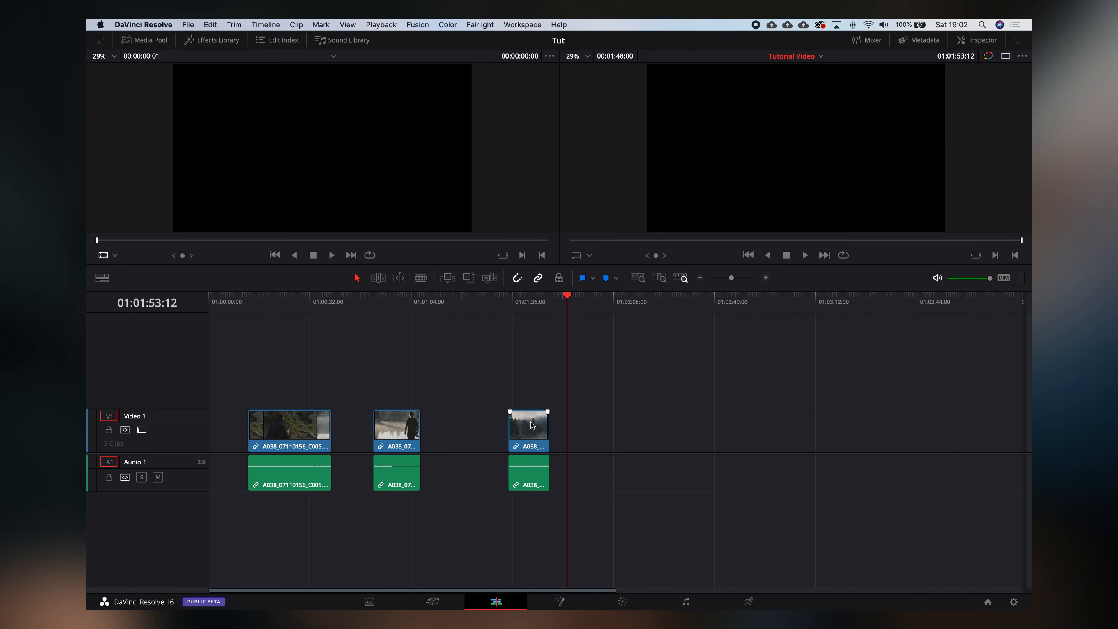
pyautogui.press('super+z')
pyautogui.press('super+z')
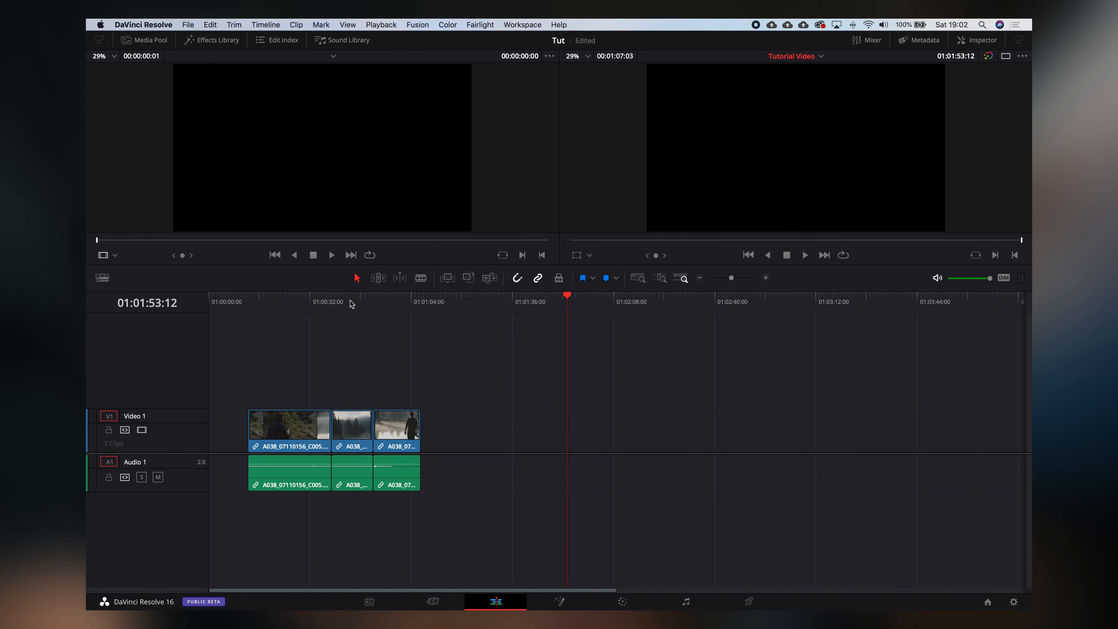
# Step: Slip the second clip's footage within its existing position using trim edit mode, and return to selection mode
pyautogui.press('t')
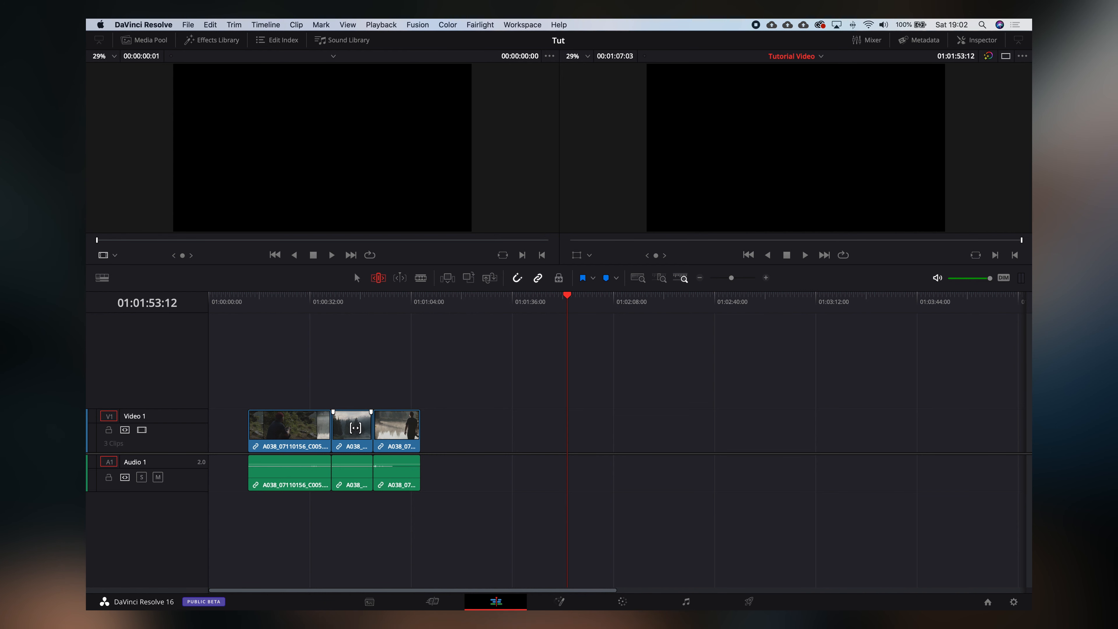
pyautogui.moveTo(364, 428); pyautogui.dragTo(369, 428)
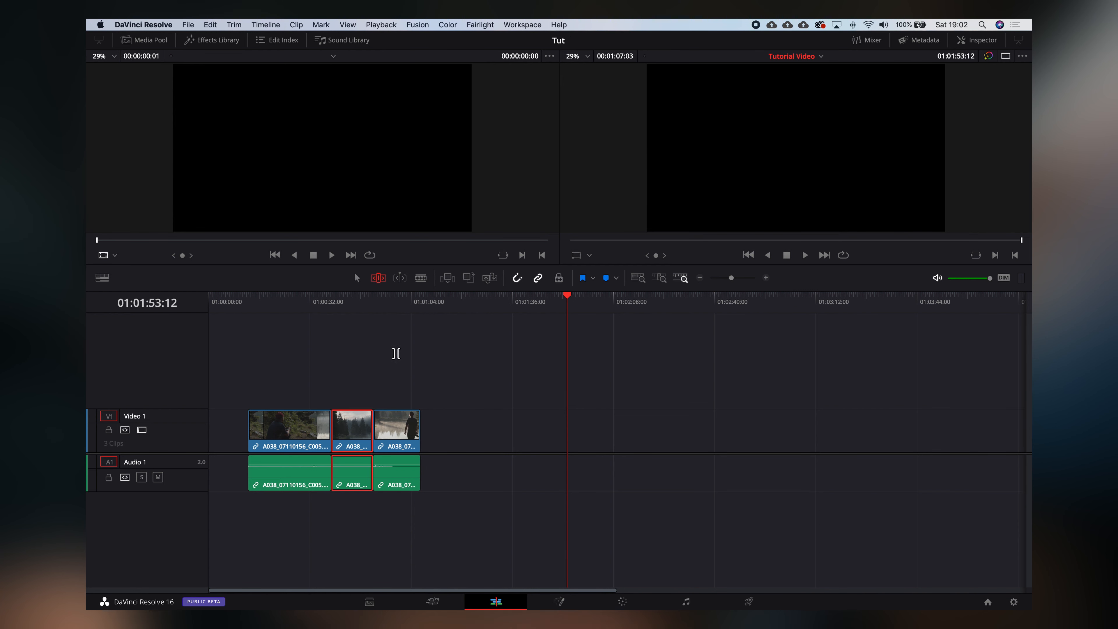
pyautogui.press('a')
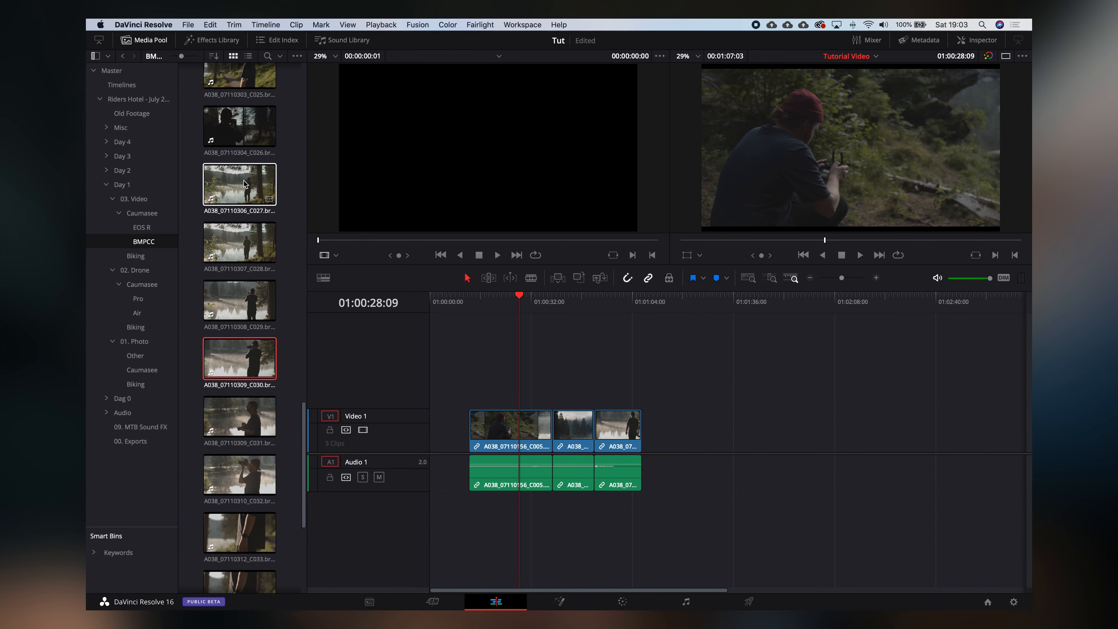
# Step: Load A038_07110306_C027.braw from the BMPCC bin as source and mark a range of 00:00:07:14 ending at 03:06:46:02
pyautogui.scroll(-3, 244, 177)
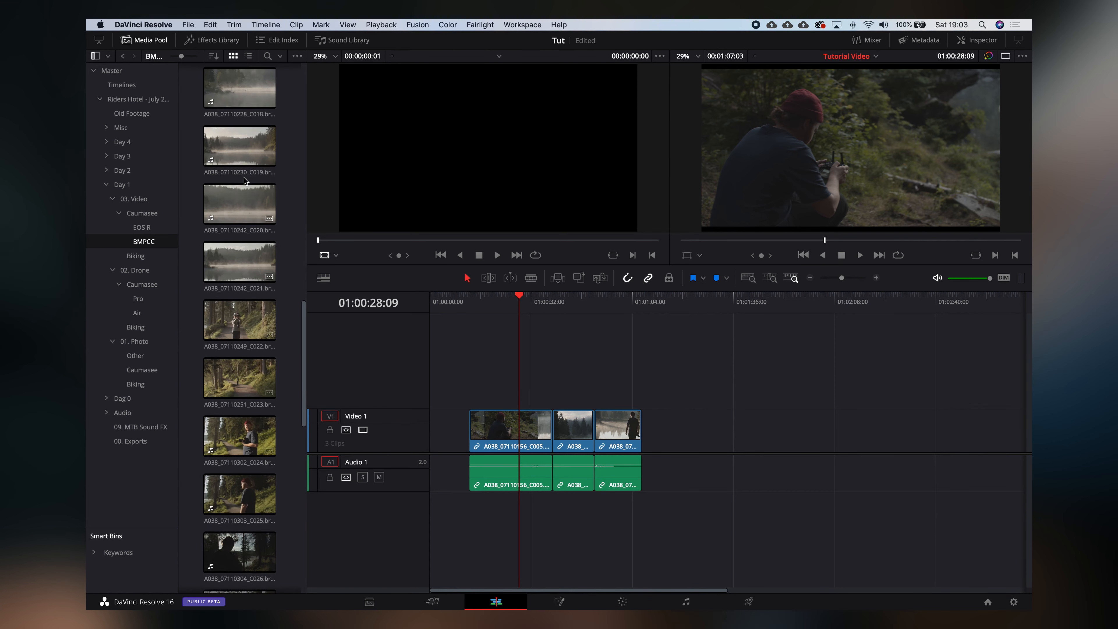
pyautogui.scroll(-10, 244, 177)
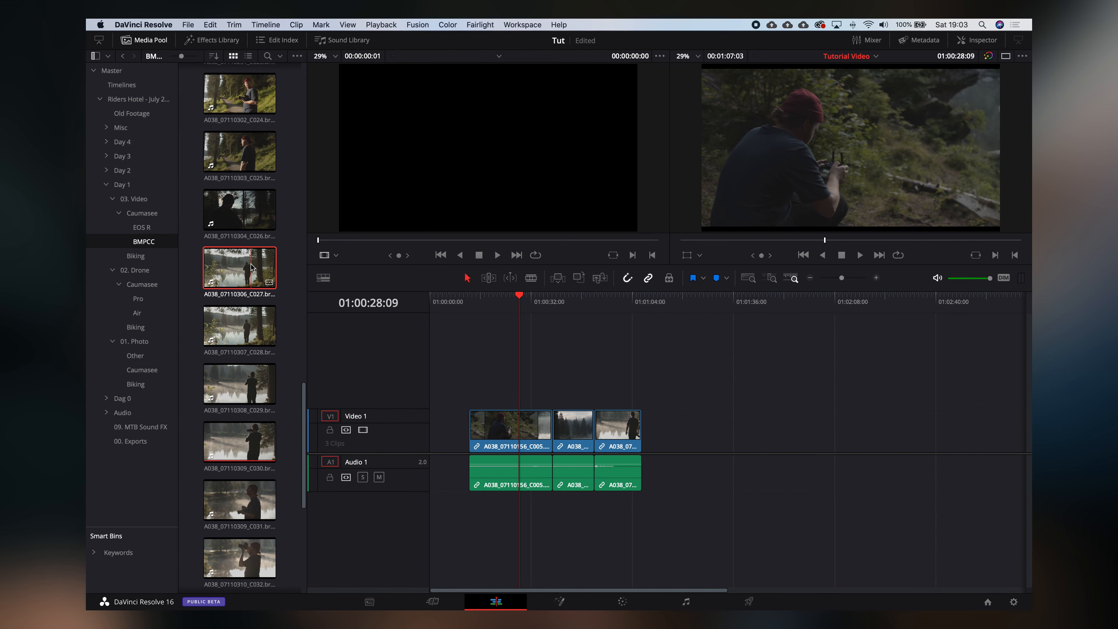
pyautogui.click(252, 268)
pyautogui.moveTo(350, 248); pyautogui.dragTo(419, 250)
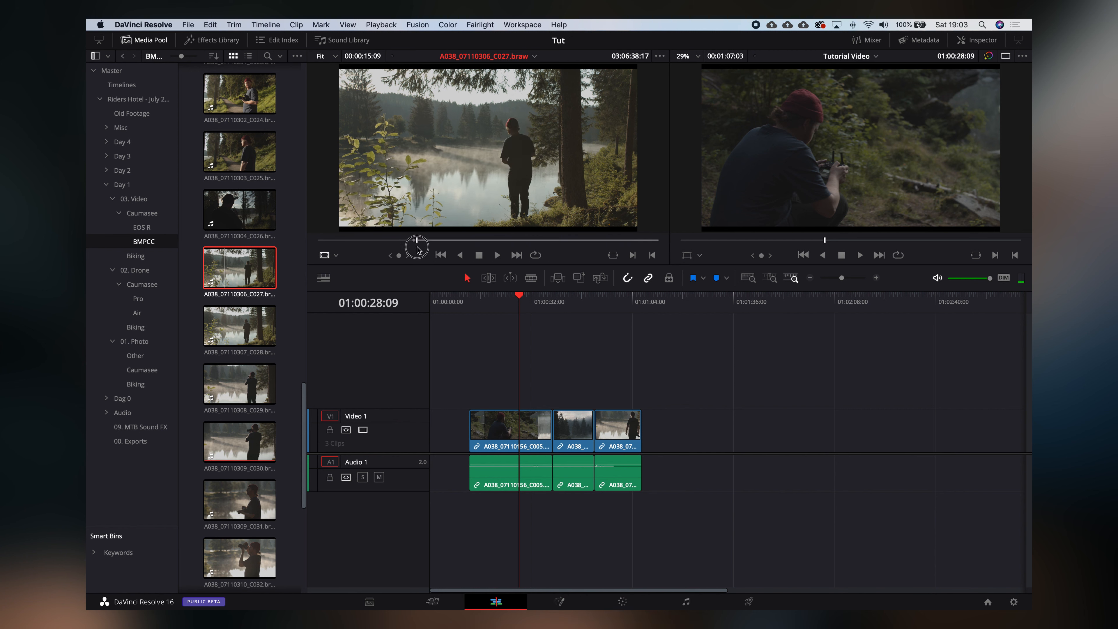
pyautogui.moveTo(418, 250); pyautogui.dragTo(535, 255)
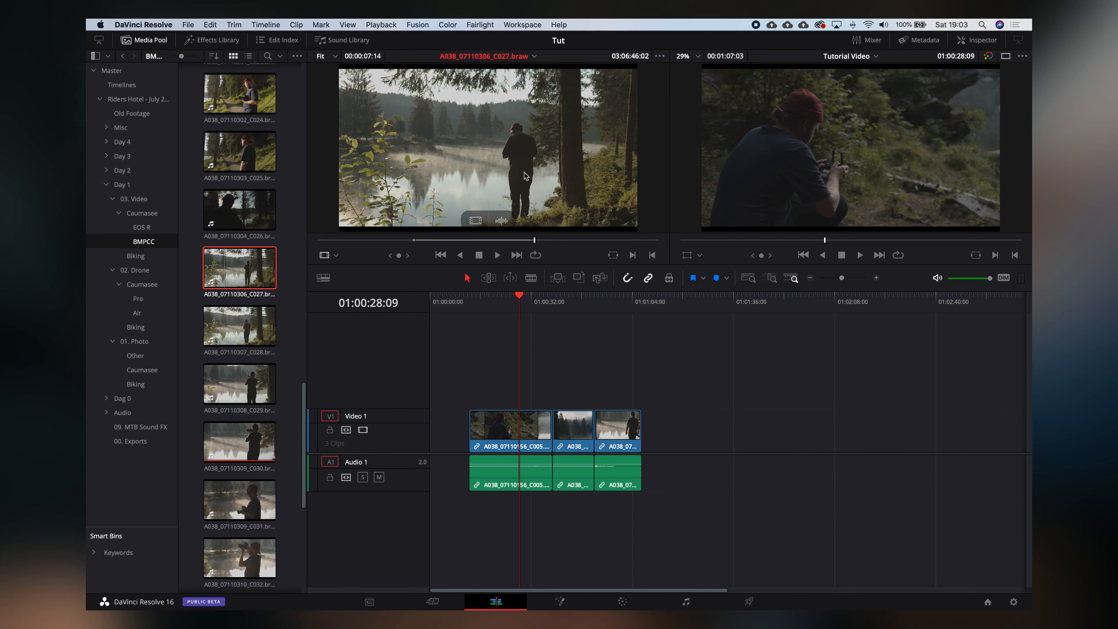
# Step: Place the marked C027 range with video and audio on the timeline after the third clip, leaving a gap and ending at 01:01:27:17
pyautogui.moveTo(510, 147); pyautogui.dragTo(460, 126)
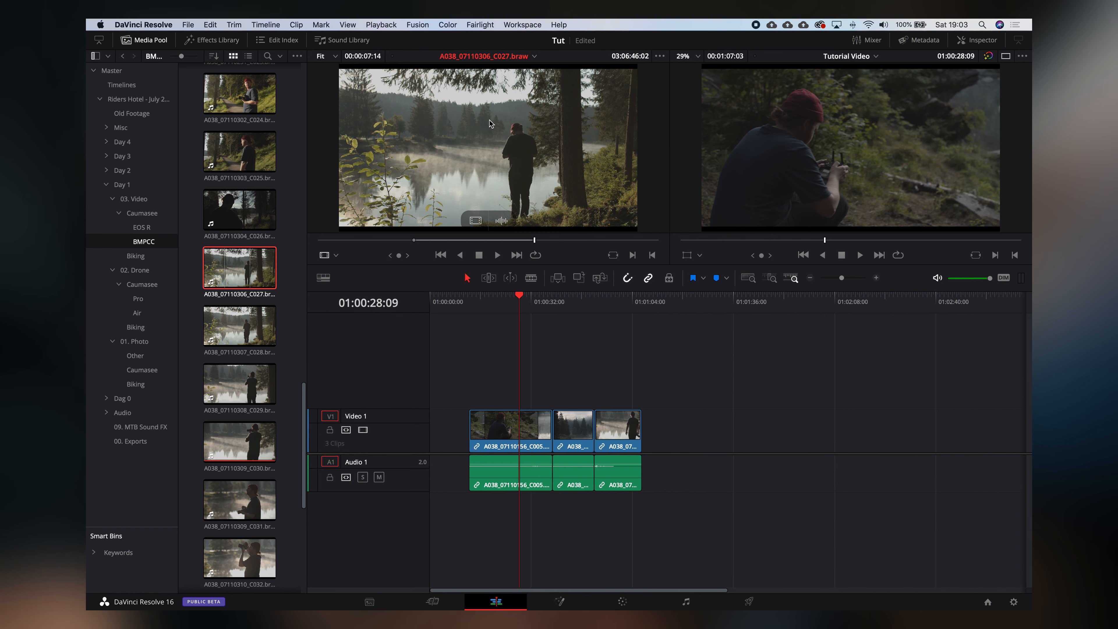
pyautogui.moveTo(469, 114); pyautogui.dragTo(478, 85)
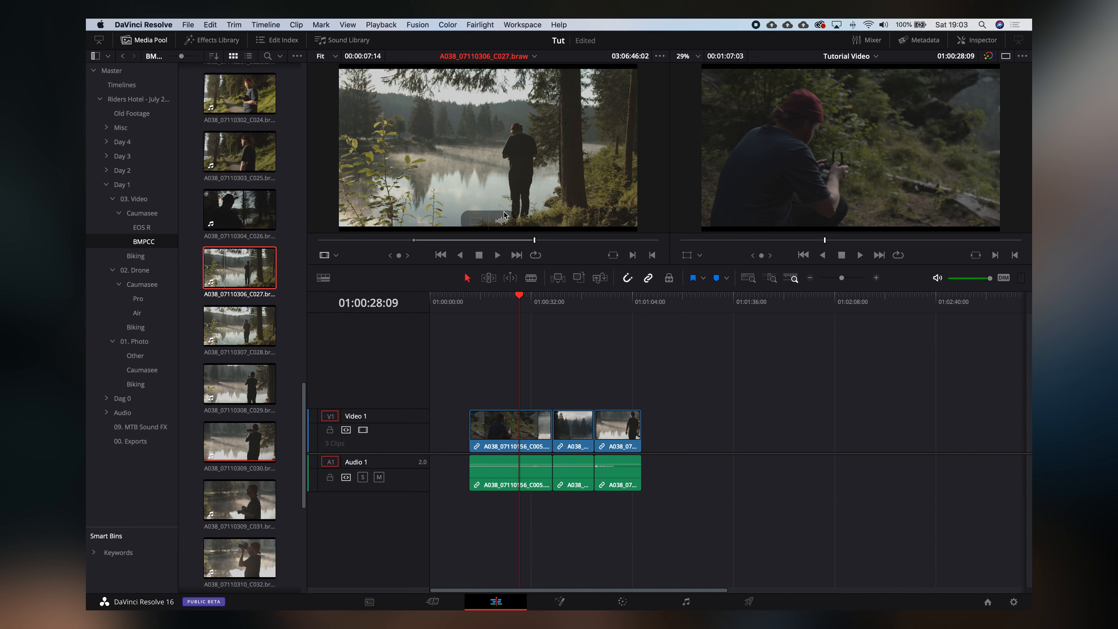
pyautogui.moveTo(504, 215); pyautogui.dragTo(571, 187)
pyautogui.moveTo(520, 148); pyautogui.dragTo(686, 344)
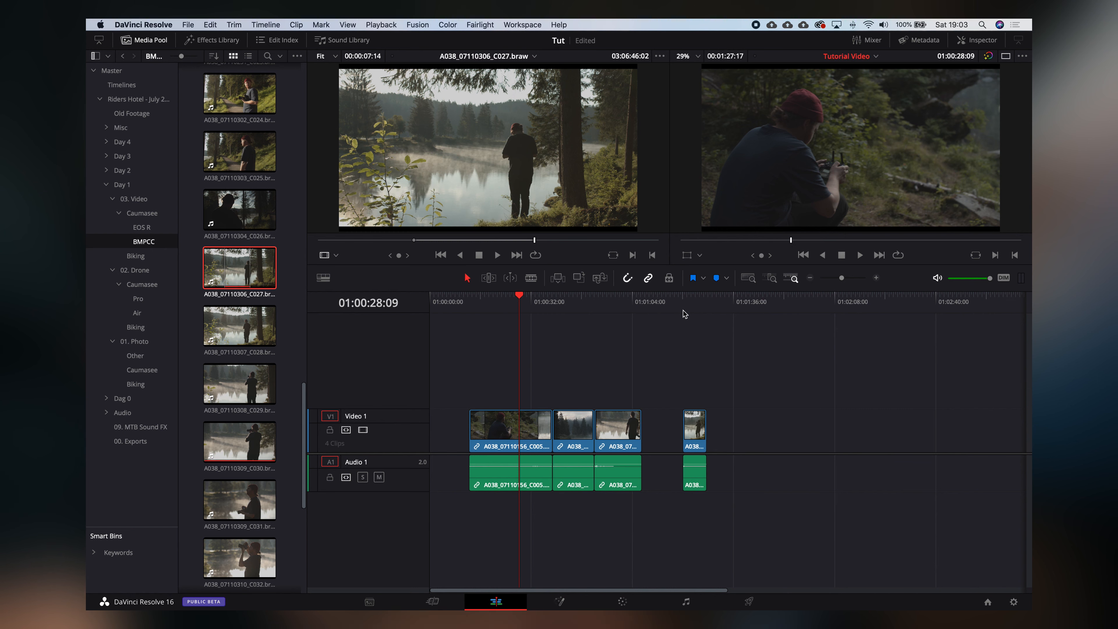
# Step: Mark a range of 00:00:07:06 ending at 03:07:41:17 in A038_07110307_C028.braw and place it on the timeline after the C027 clip
pyautogui.click(239, 326)
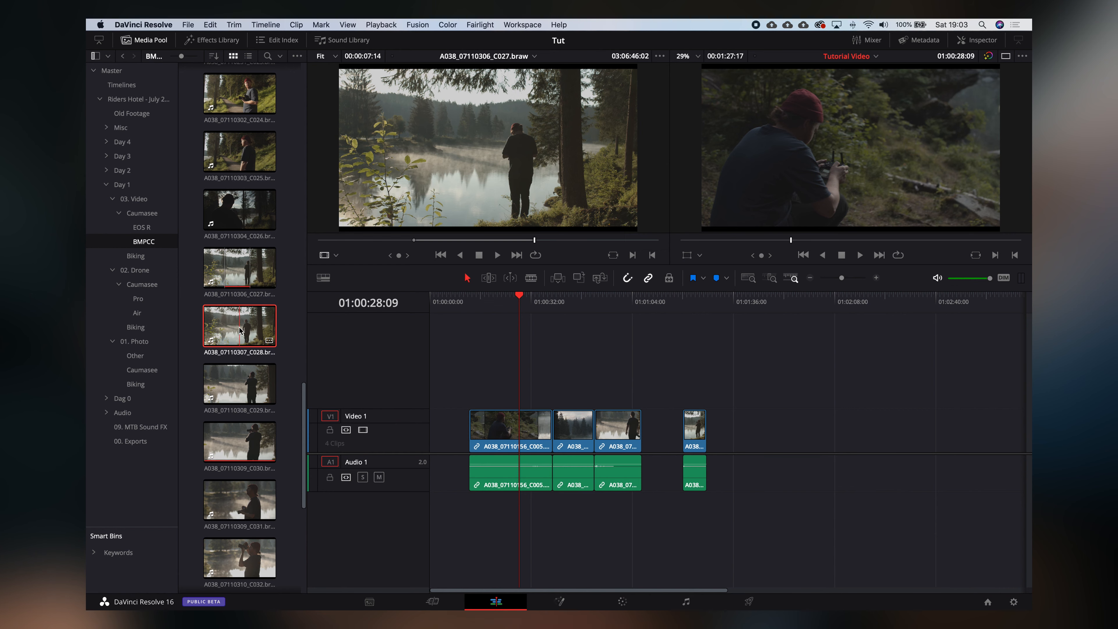
pyautogui.click(495, 238)
pyautogui.moveTo(495, 239); pyautogui.dragTo(471, 238)
pyautogui.press('i')
pyautogui.click(510, 239)
pyautogui.press('o')
pyautogui.moveTo(509, 118); pyautogui.dragTo(733, 430)
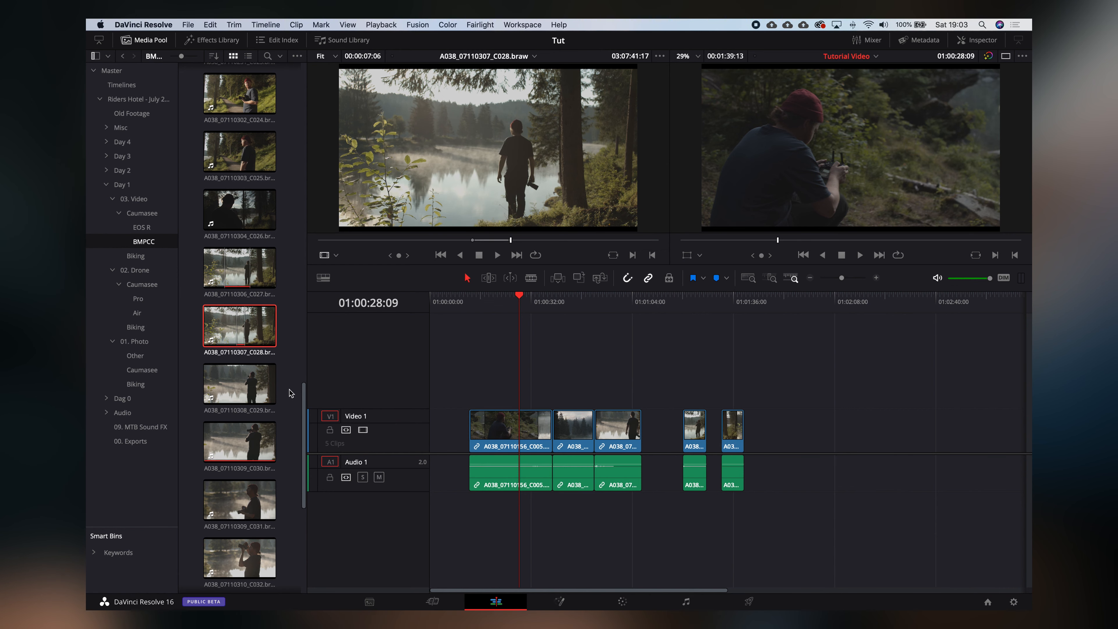
# Step: Mark a range of 00:00:05:03 ending at 03:09:01:00 in A038_07110308_C029.braw and place it on the timeline after the C028 clip
pyautogui.click(239, 383)
pyautogui.moveTo(397, 239); pyautogui.dragTo(474, 239)
pyautogui.press('i')
pyautogui.press('o')
pyautogui.moveTo(484, 176); pyautogui.dragTo(757, 454)
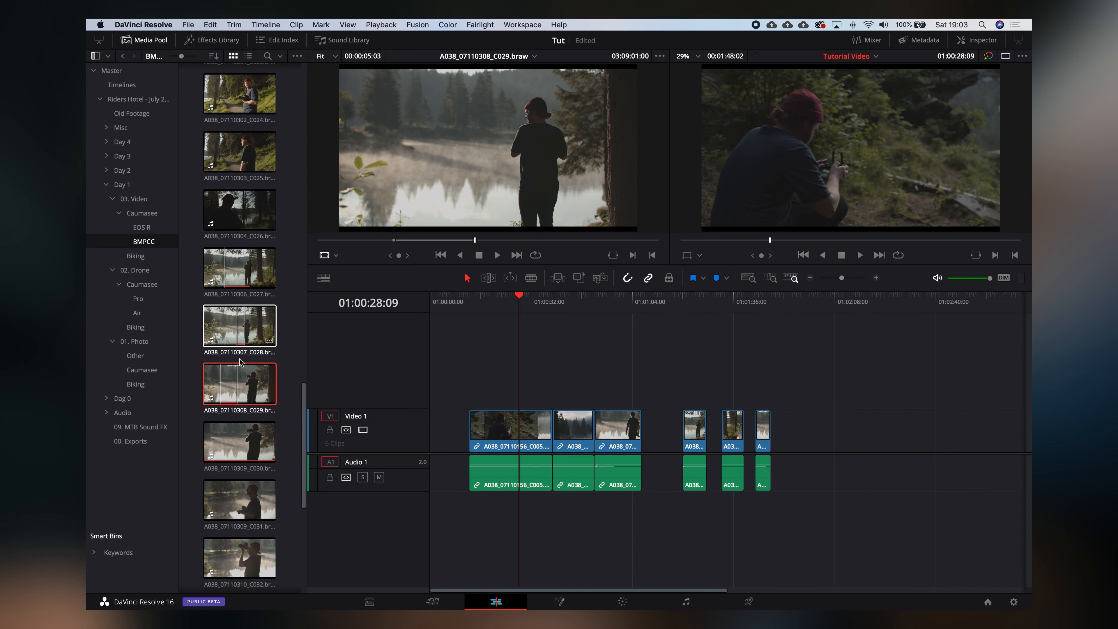
# Step: Mark a range of 00:00:04:20 ending at 03:10:03:02 in A038_07110309_C031.braw and place it at the end of the timeline
pyautogui.click(239, 441)
pyautogui.press('Down')
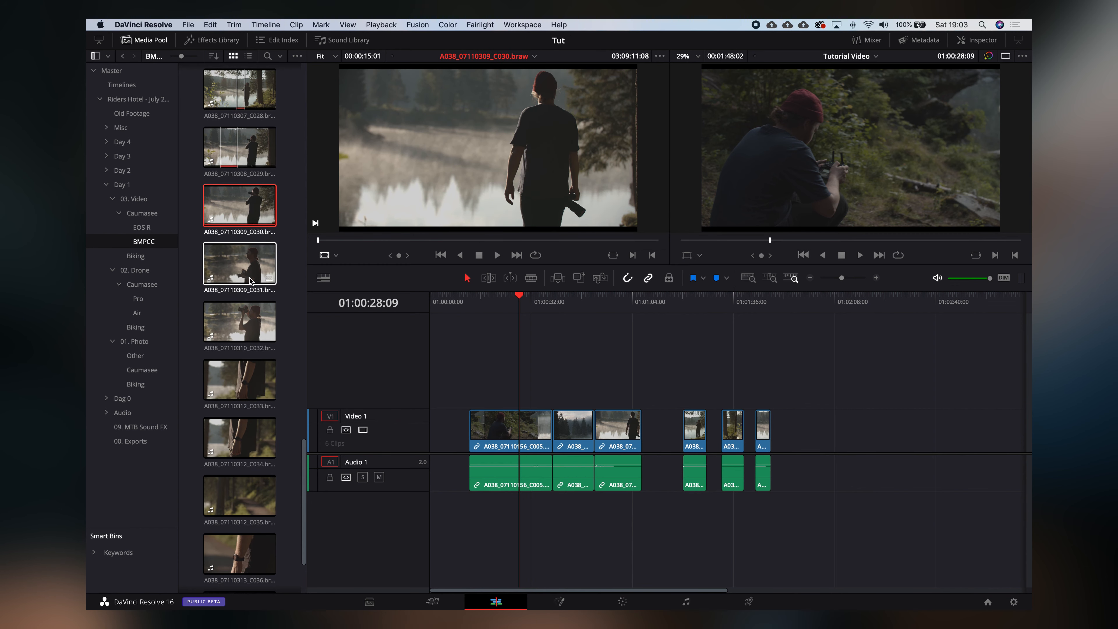
pyautogui.click(381, 240)
pyautogui.moveTo(381, 244); pyautogui.dragTo(528, 241)
pyautogui.press('i')
pyautogui.press('o')
pyautogui.moveTo(488, 167); pyautogui.dragTo(779, 440)
# Step: Join the four added clips directly after the third clip without gaps and set the playhead to 01:00:20:16
pyautogui.click(755, 296)
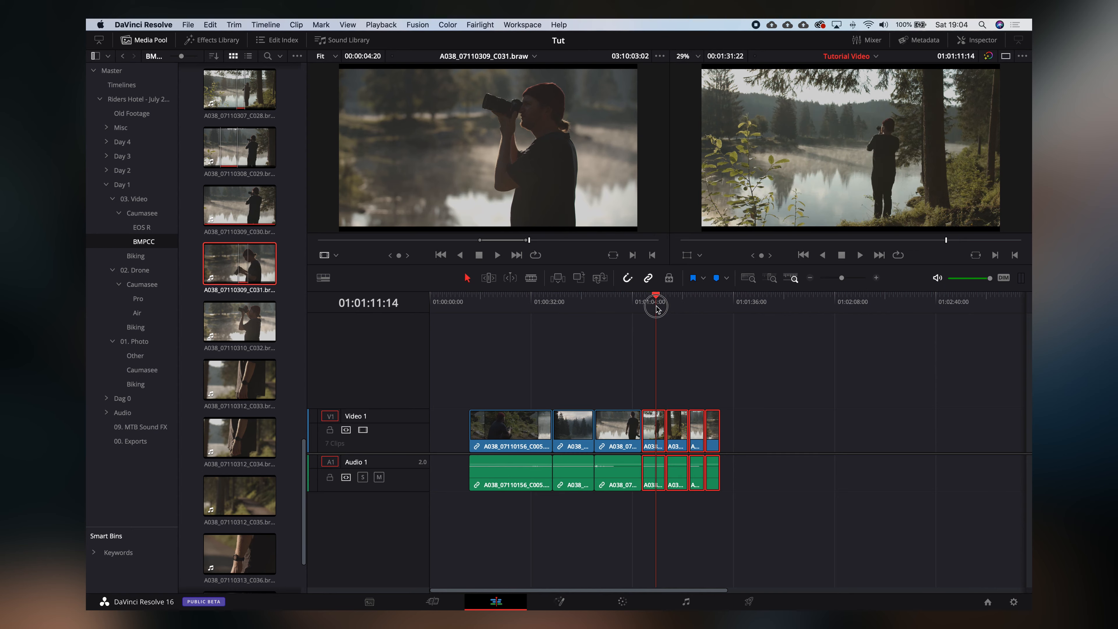
pyautogui.click(643, 308)
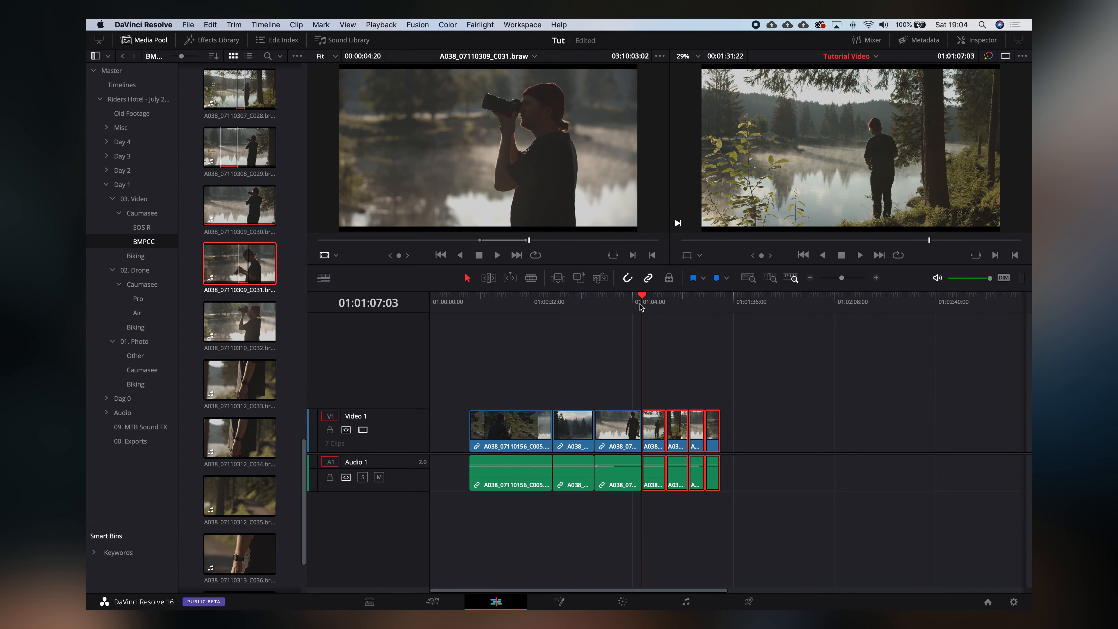
pyautogui.click(487, 302)
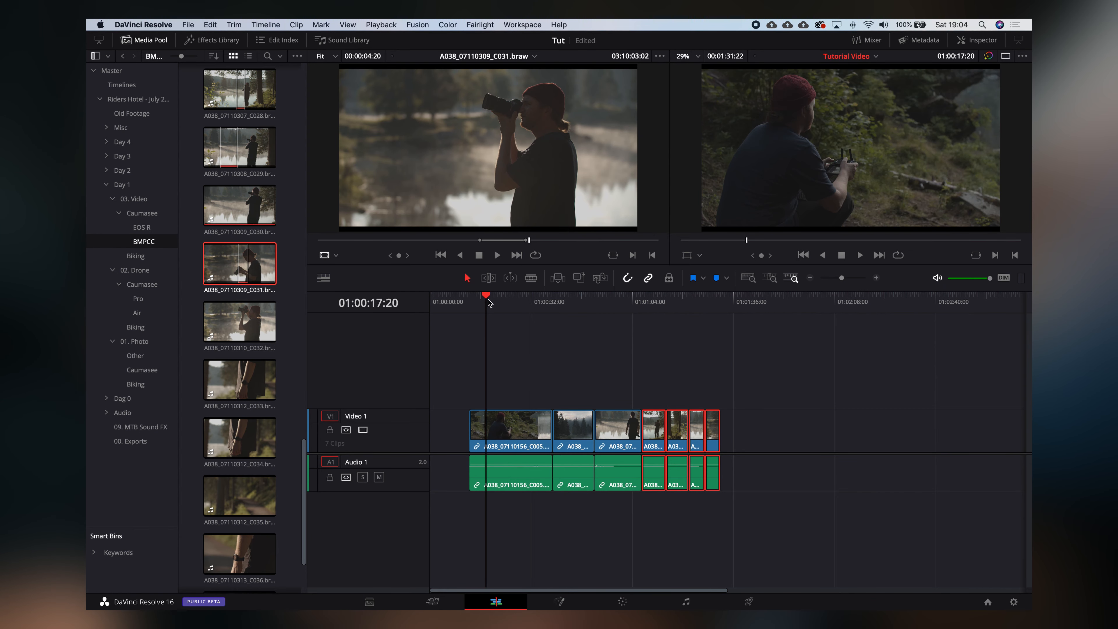
pyautogui.moveTo(533, 304); pyautogui.dragTo(495, 313)
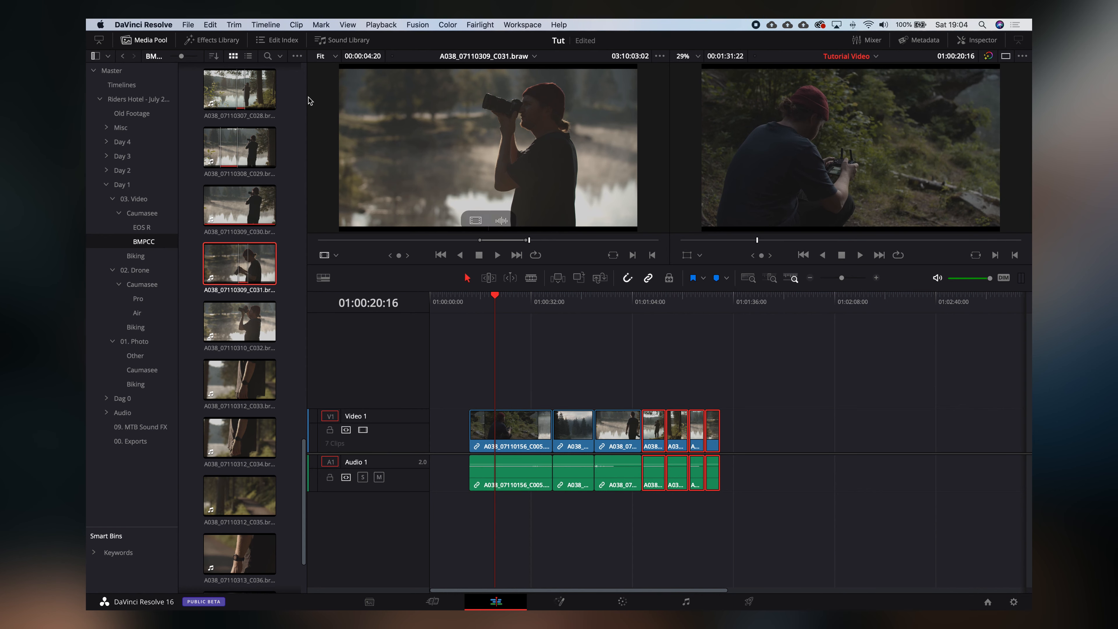
# Step: Select all clips on the timeline and open their shared video properties in the Inspector
pyautogui.click(163, 44)
pyautogui.click(166, 44)
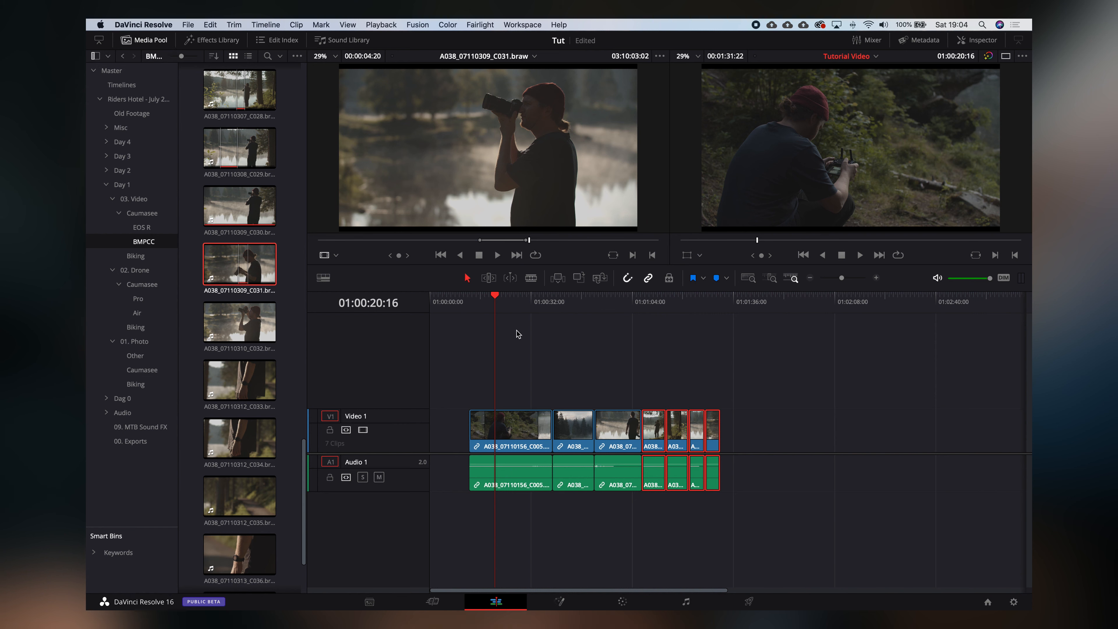
pyautogui.press('super+a')
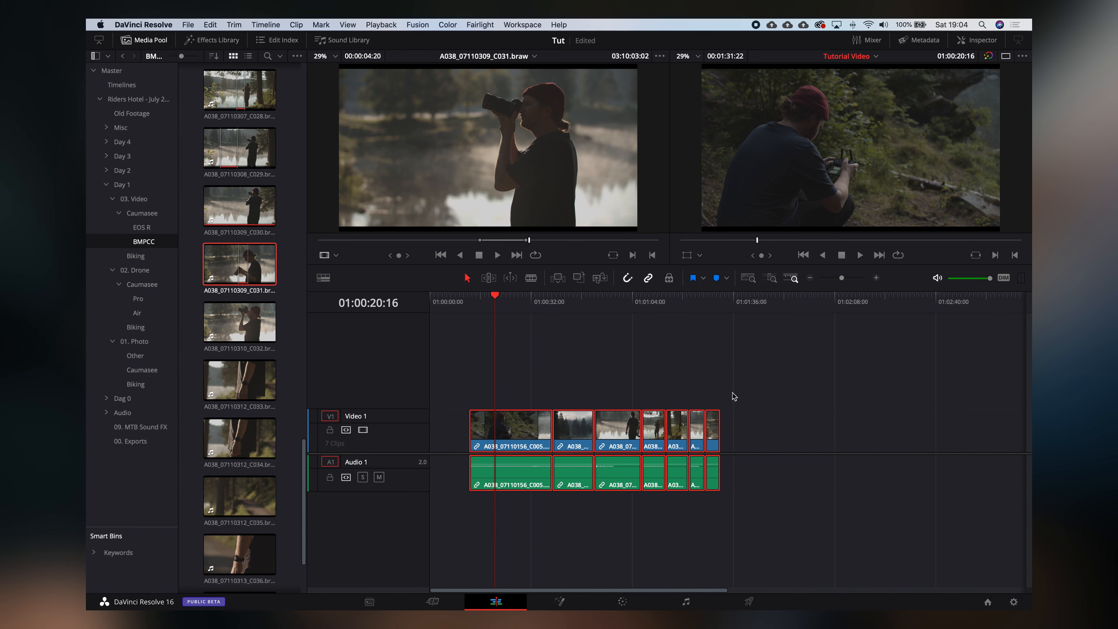
pyautogui.click(977, 40)
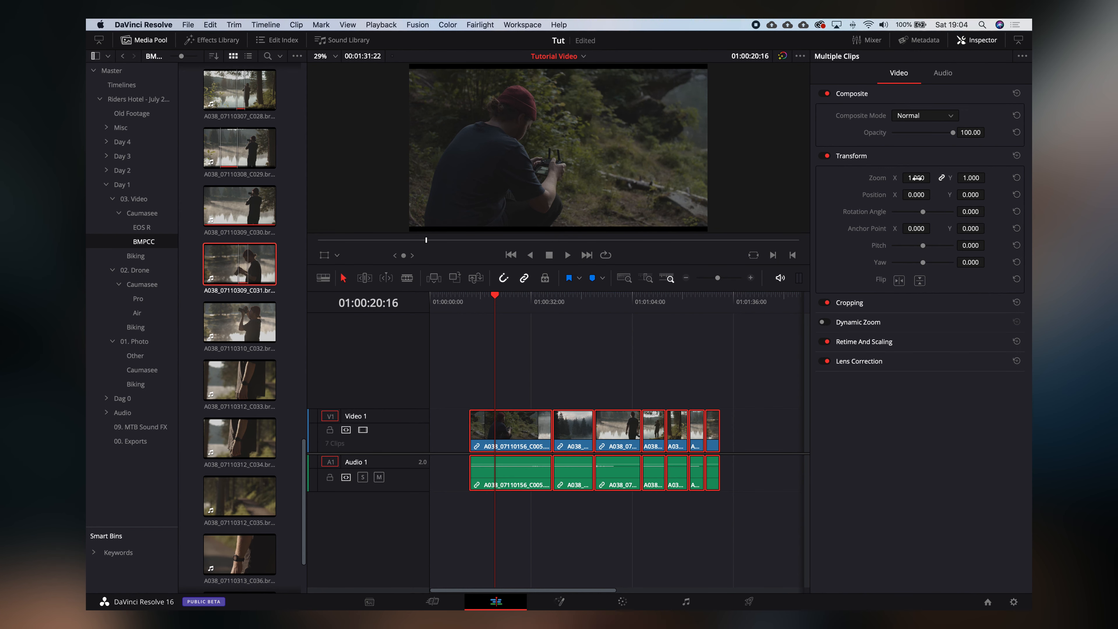
# Step: Try adjusting the Zoom of all selected clips, undo it, and expand their Retime and Scaling settings
pyautogui.moveTo(917, 178); pyautogui.dragTo(916, 178)
pyautogui.press('super+z')
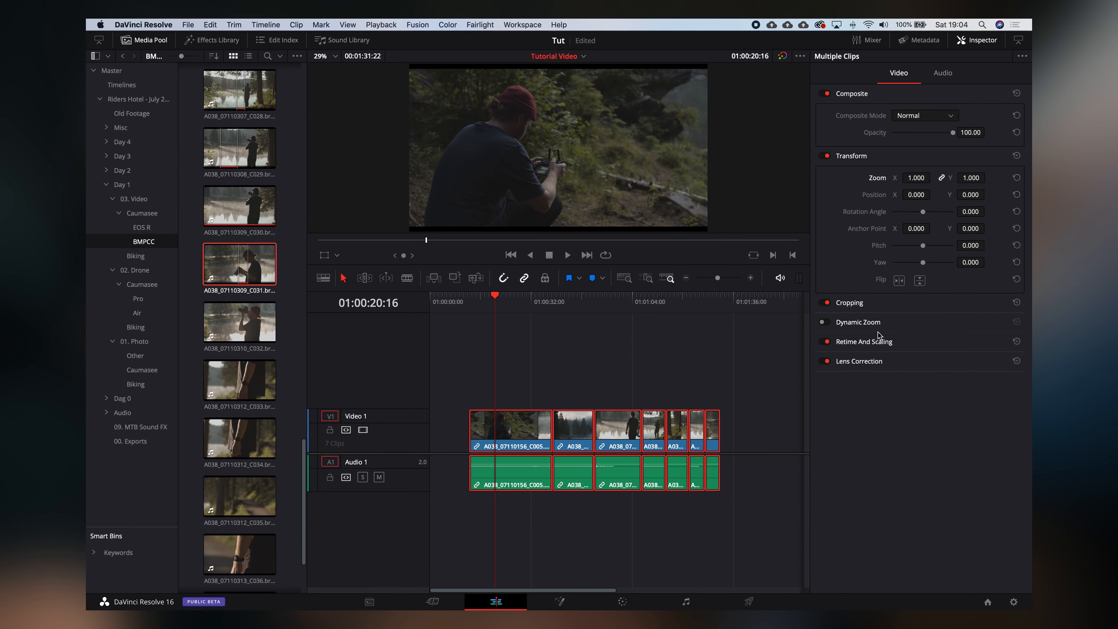
pyautogui.click(869, 342)
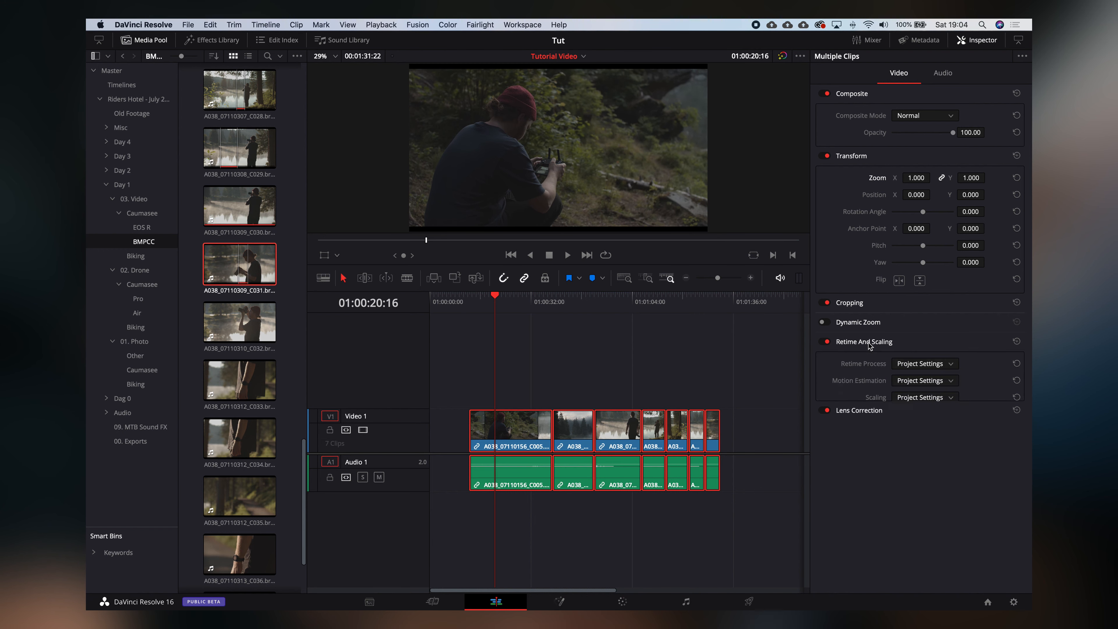
# Step: Set the Scaling of all selected clips to Fill and deselect them
pyautogui.click(910, 398)
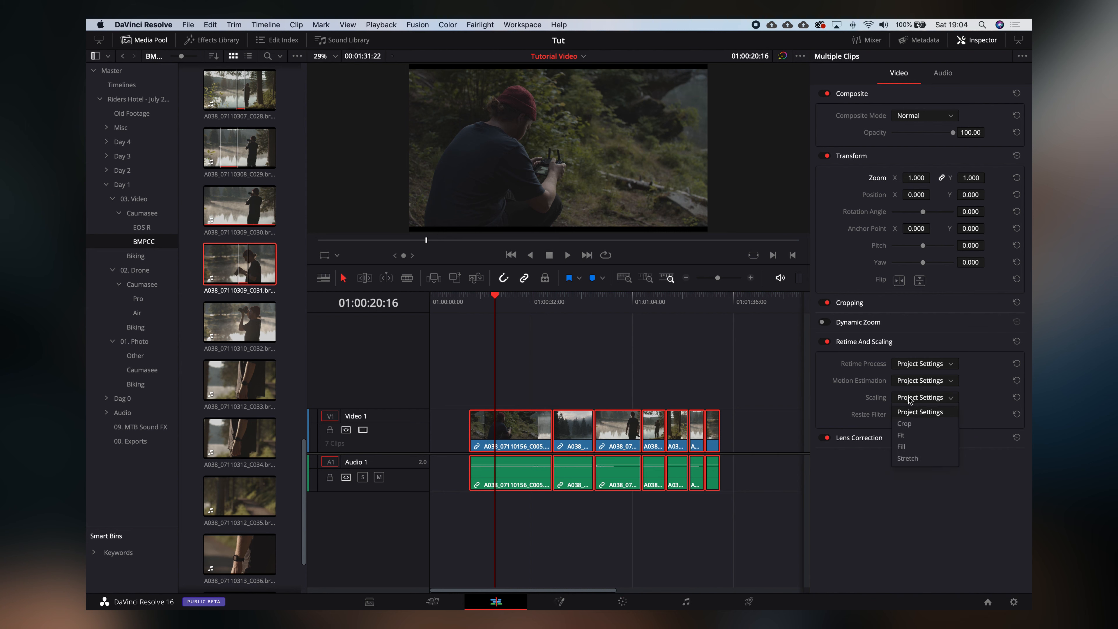
pyautogui.click(901, 447)
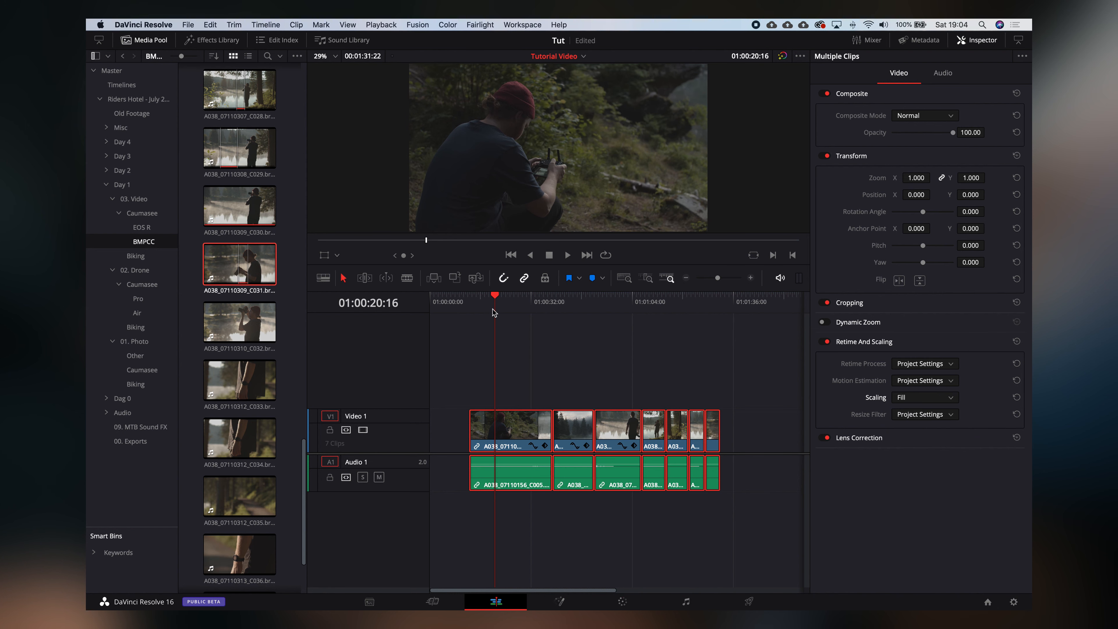
pyautogui.moveTo(493, 312)
pyautogui.mouseDown()
pyautogui.moveTo(700, 321)
pyautogui.moveTo(576, 310)
pyautogui.moveTo(498, 320)
pyautogui.mouseUp()
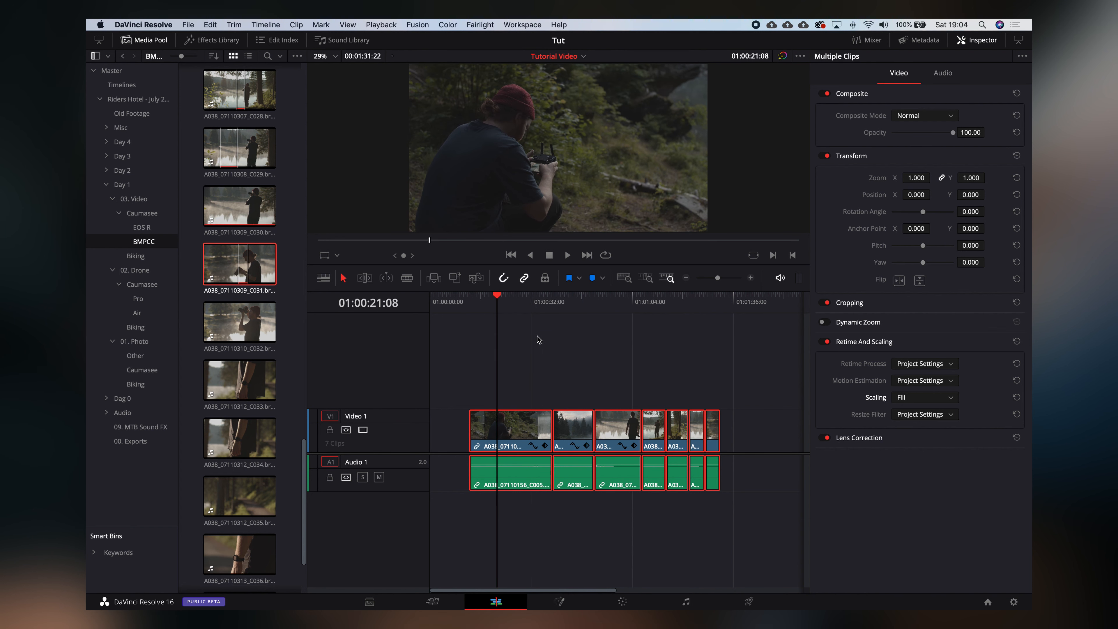
pyautogui.click(484, 330)
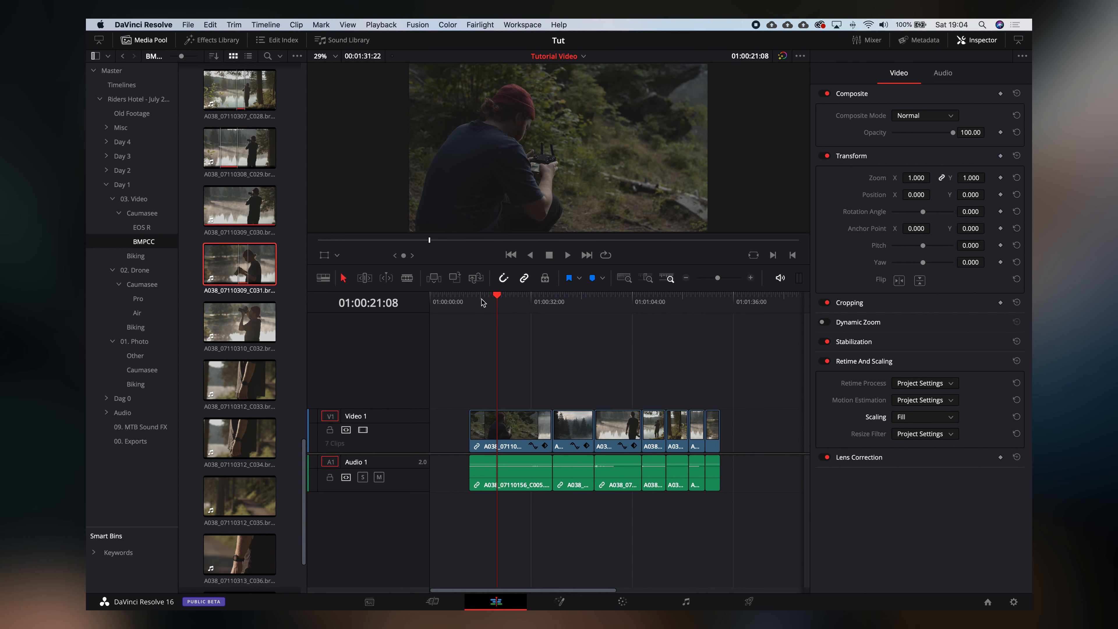
# Step: View the metadata of the first timeline clip, A038_07110156_C005.braw, and close both the Metadata and Inspector views
pyautogui.click(926, 43)
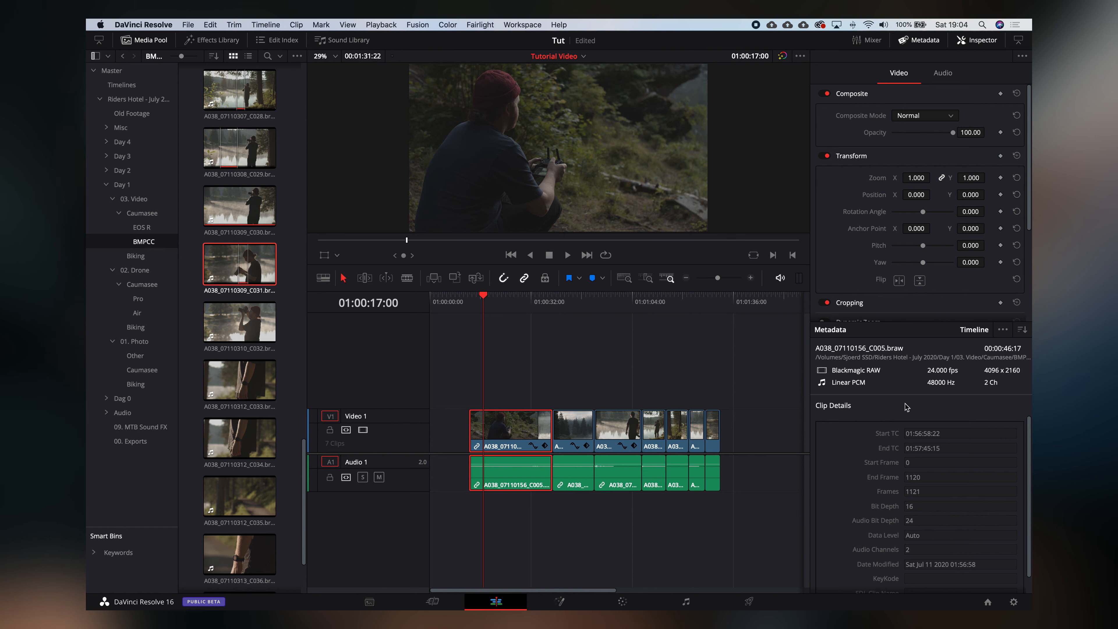
pyautogui.click(494, 309)
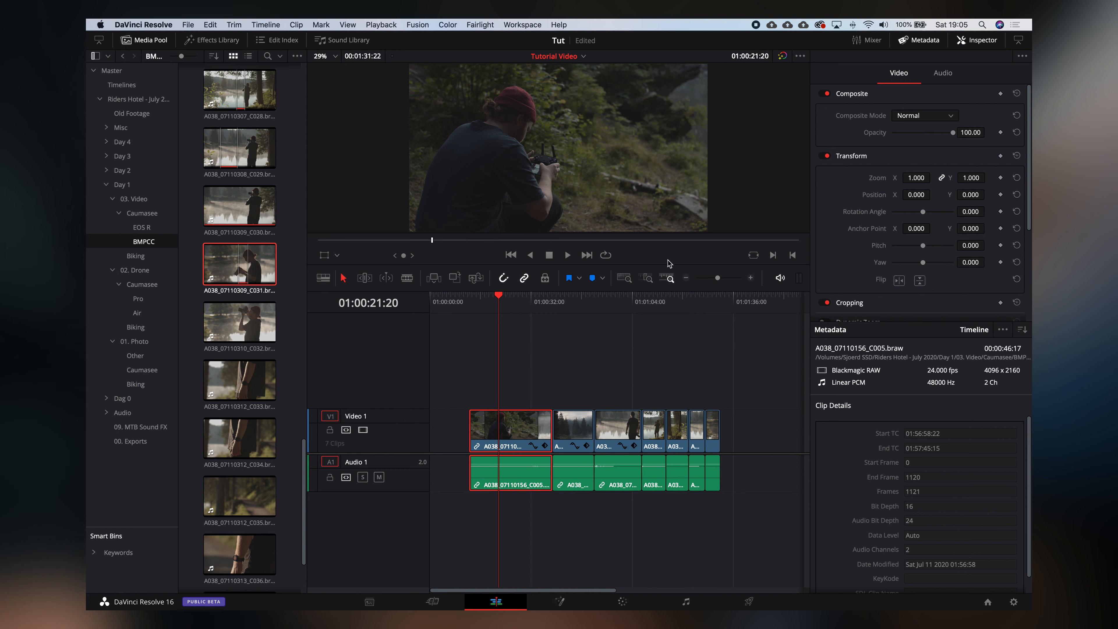
pyautogui.click(976, 41)
pyautogui.click(924, 41)
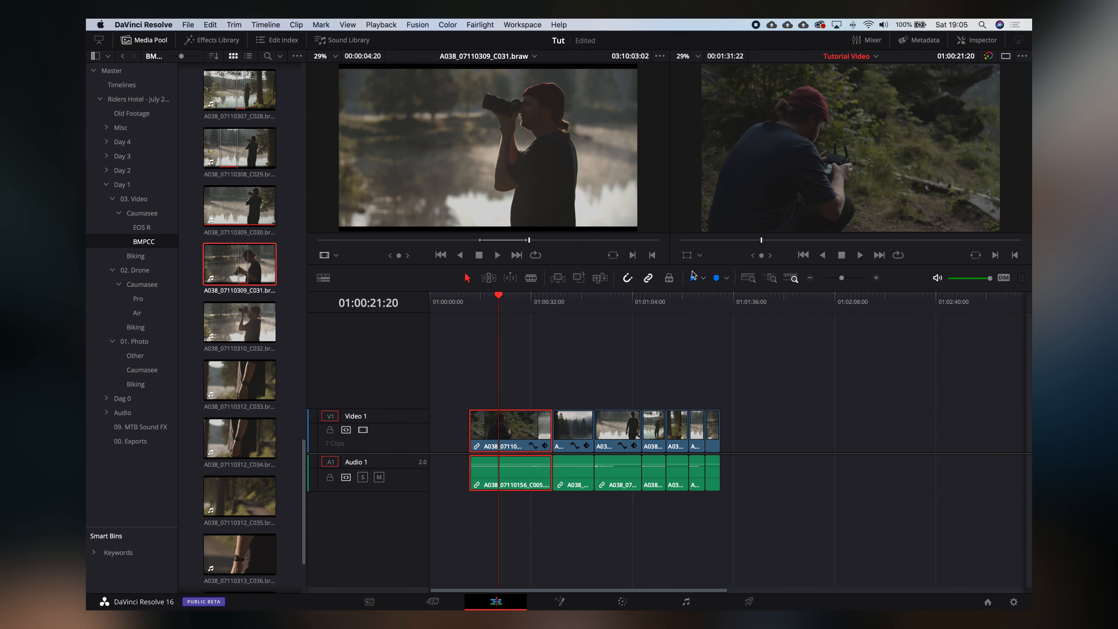
# Step: Hide the Media Pool and set the playhead to 01:00:25:12 over the first clip
pyautogui.moveTo(513, 307); pyautogui.dragTo(508, 301)
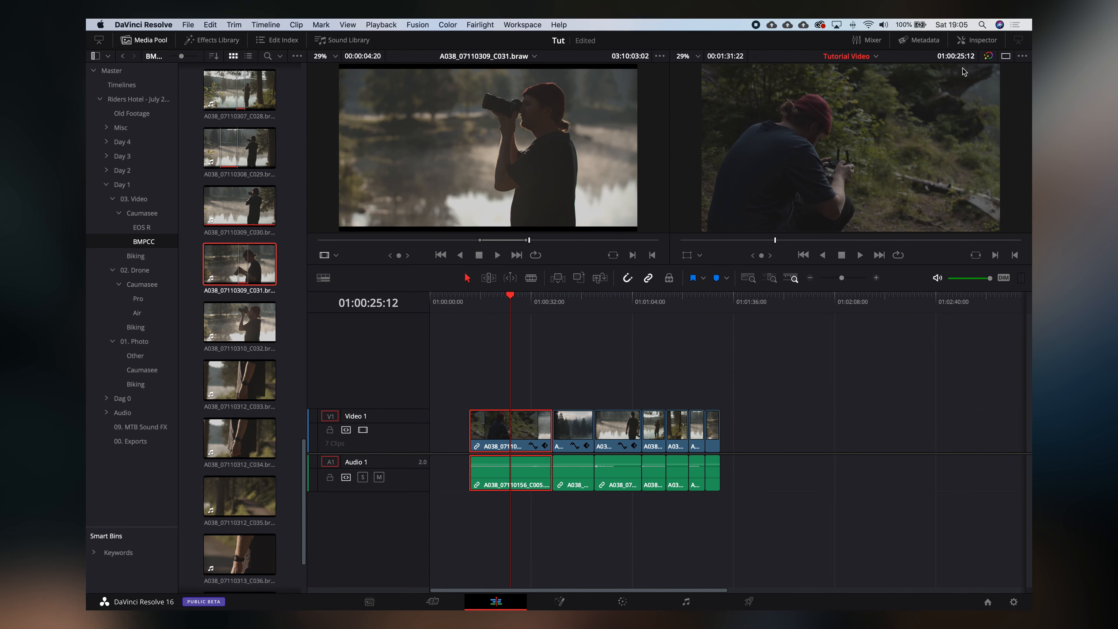
pyautogui.click(173, 44)
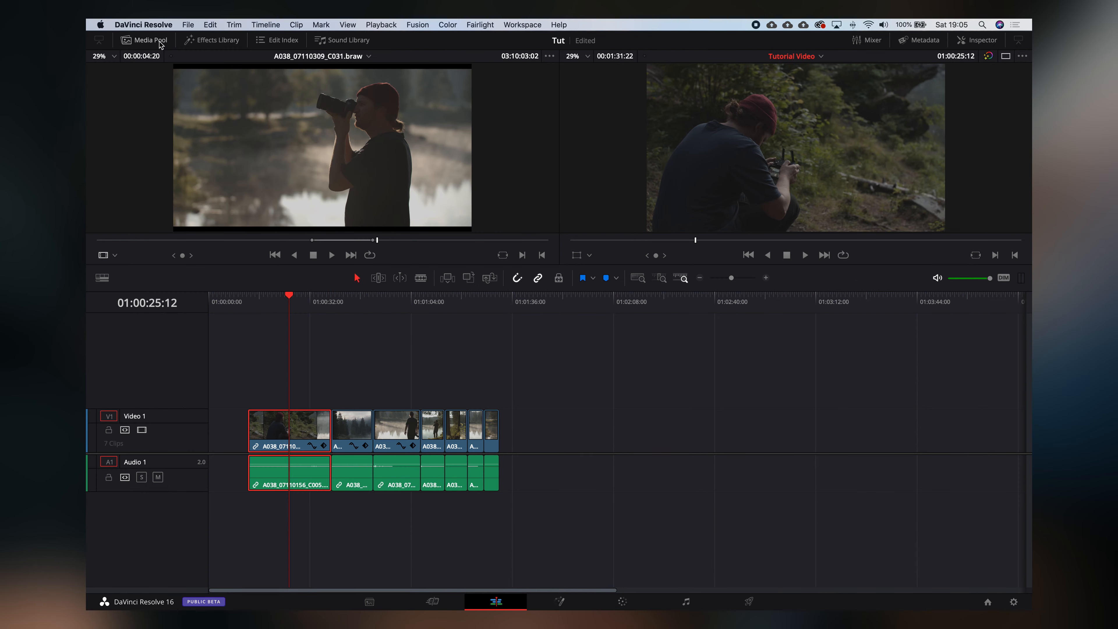
pyautogui.click(357, 309)
pyautogui.click(299, 303)
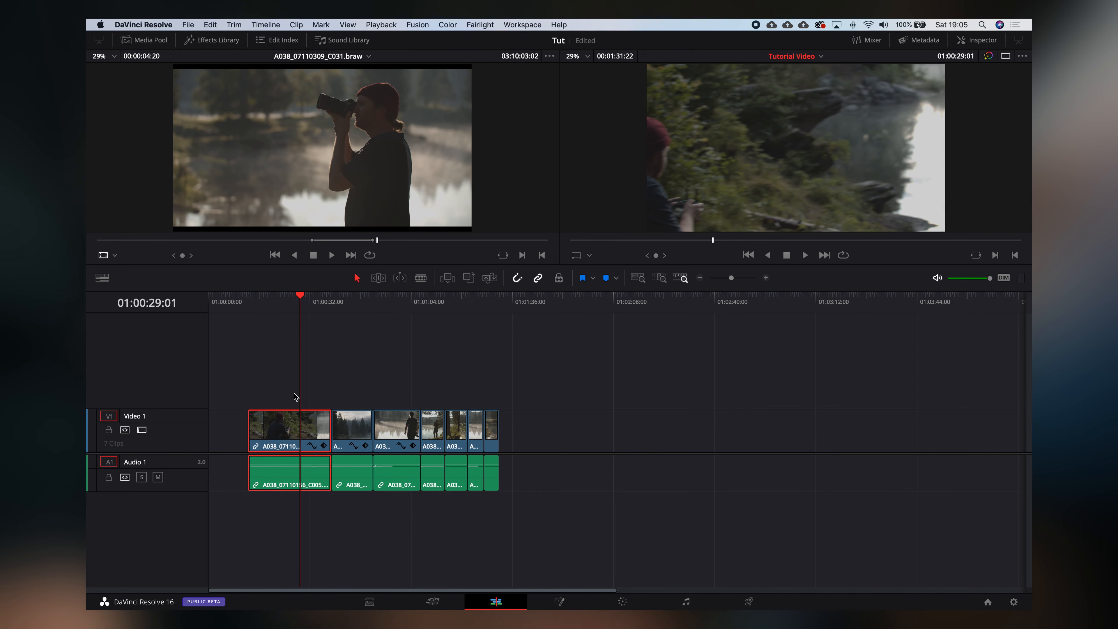
pyautogui.moveTo(291, 303)
pyautogui.mouseDown()
pyautogui.moveTo(310, 304)
pyautogui.moveTo(289, 304)
pyautogui.mouseUp()
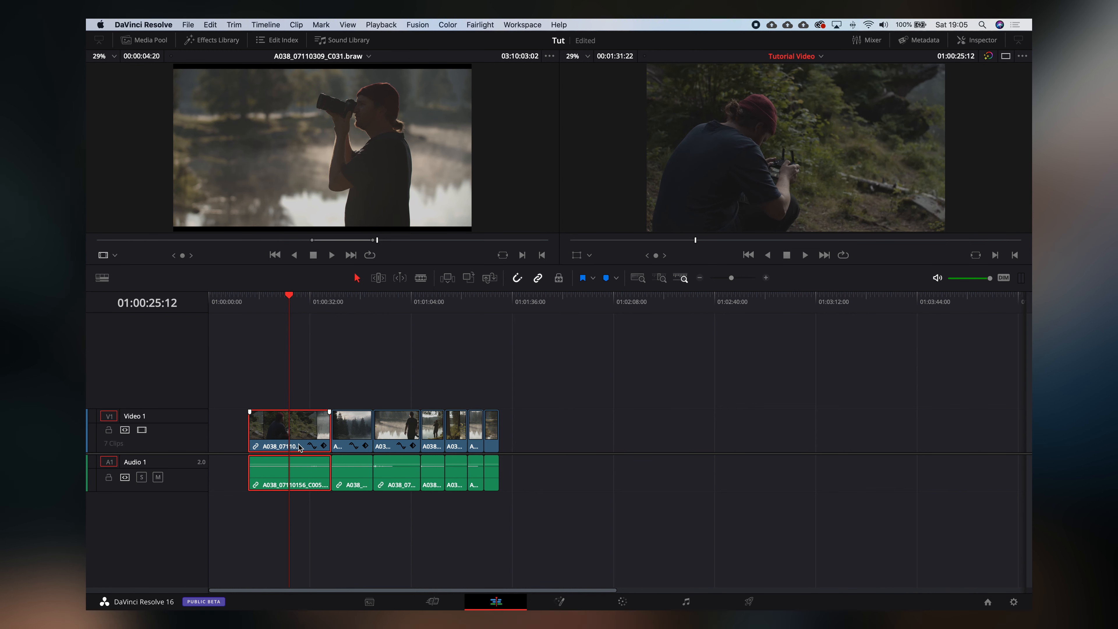
# Step: Try a speed of 351% on the first clip, play it from its start, and undo the speed change
pyautogui.press('r')
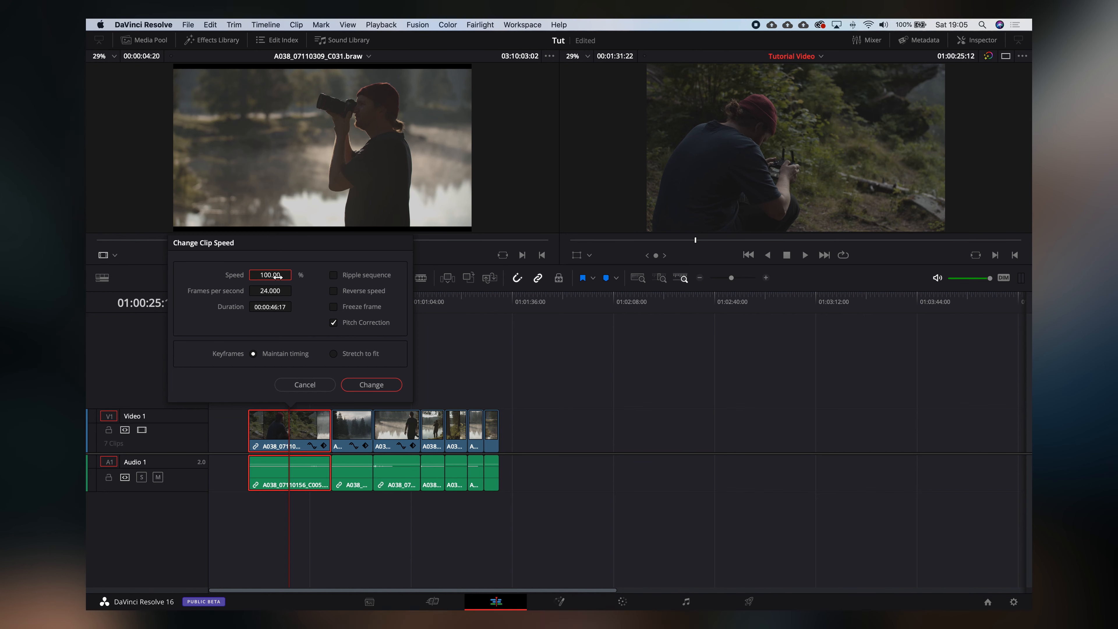
pyautogui.moveTo(275, 274)
pyautogui.mouseDown()
pyautogui.moveTo(359, 275)
pyautogui.moveTo(247, 273)
pyautogui.moveTo(407, 284)
pyautogui.moveTo(275, 274)
pyautogui.mouseUp()
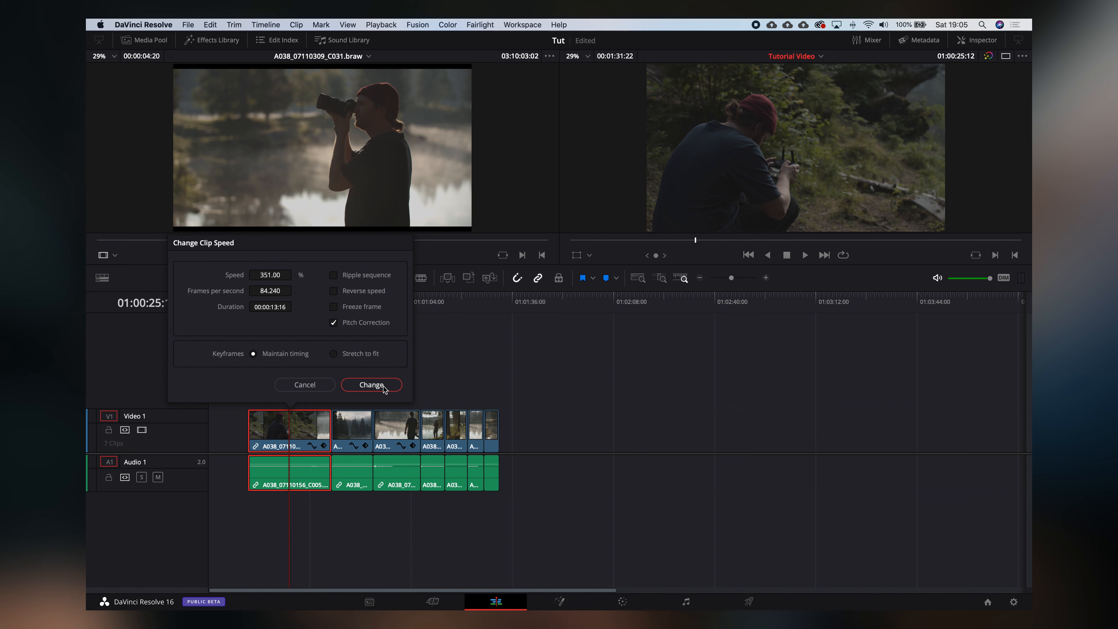
pyautogui.click(371, 385)
pyautogui.click(254, 302)
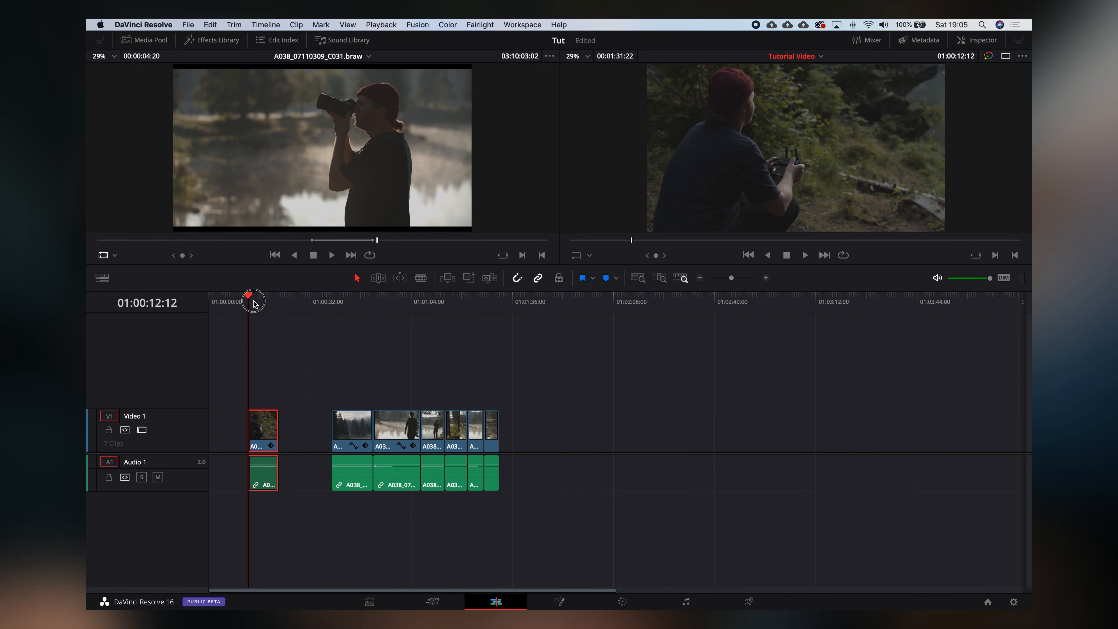
pyautogui.press('space')
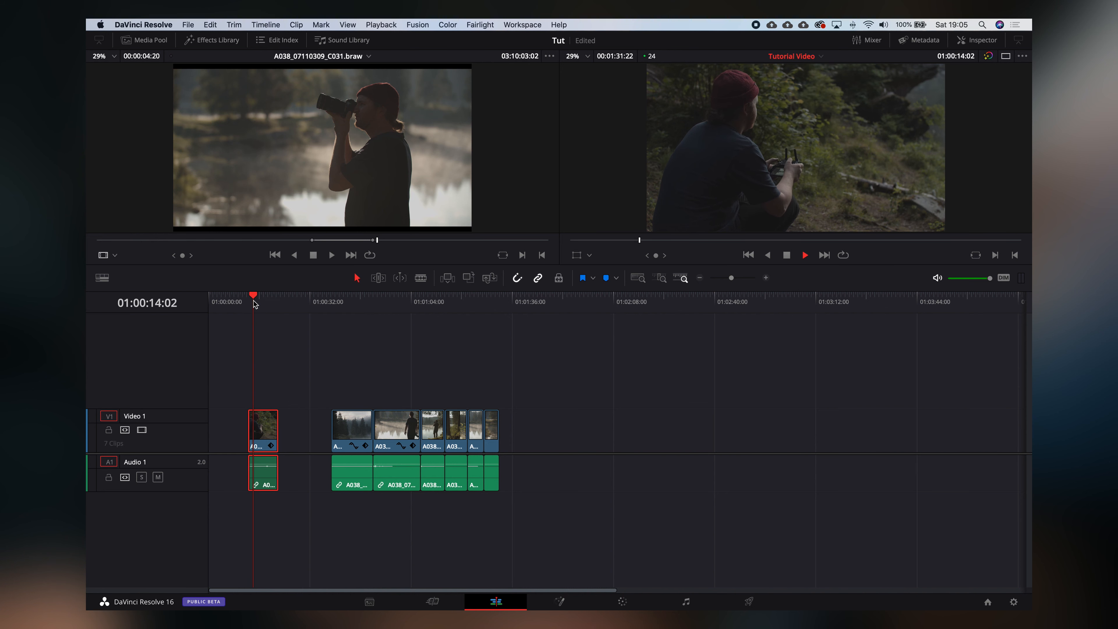
pyautogui.press('space')
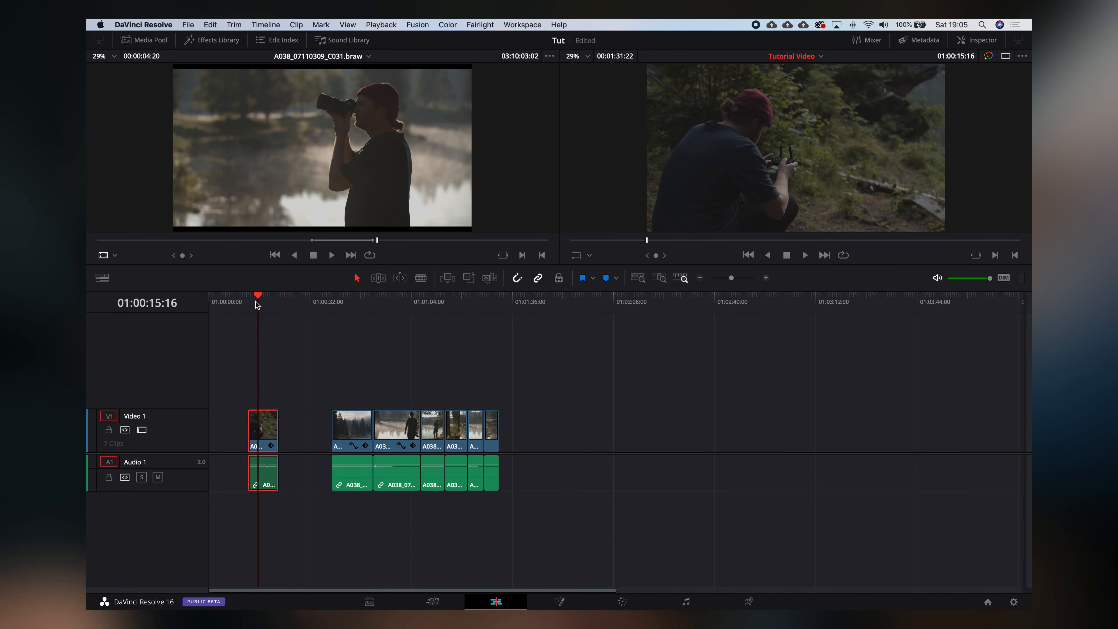
pyautogui.press('super+z')
# Step: Show the retime controls on the first clip with the playhead at 01:00:24:20
pyautogui.click(287, 314)
pyautogui.click(285, 306)
pyautogui.click(284, 307)
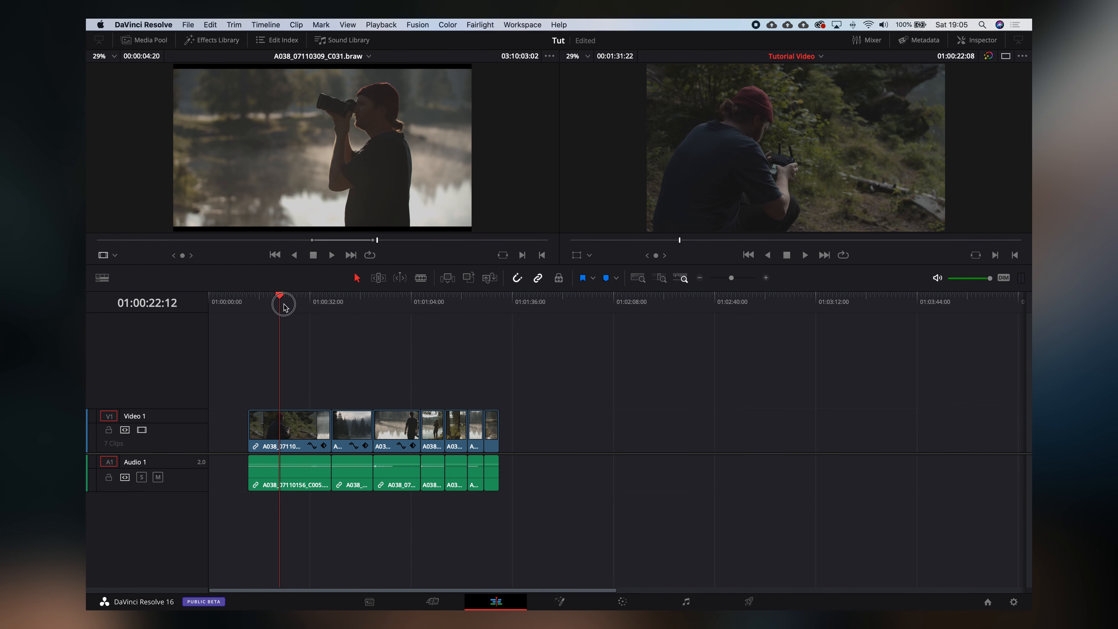
pyautogui.moveTo(283, 307); pyautogui.dragTo(288, 307)
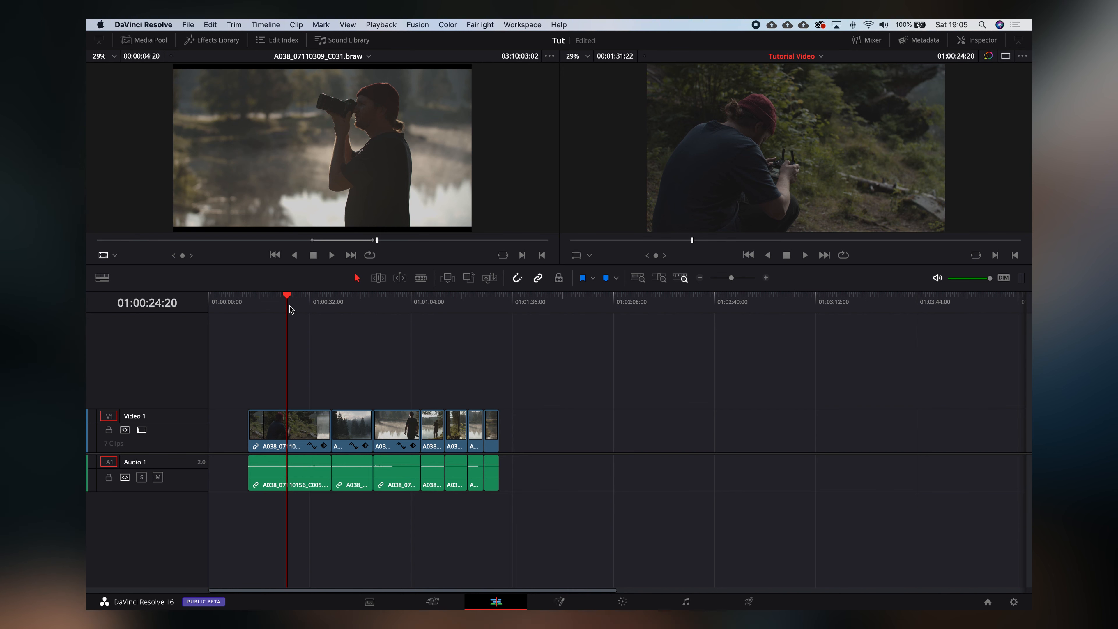
pyautogui.click(296, 419)
pyautogui.press('super+r')
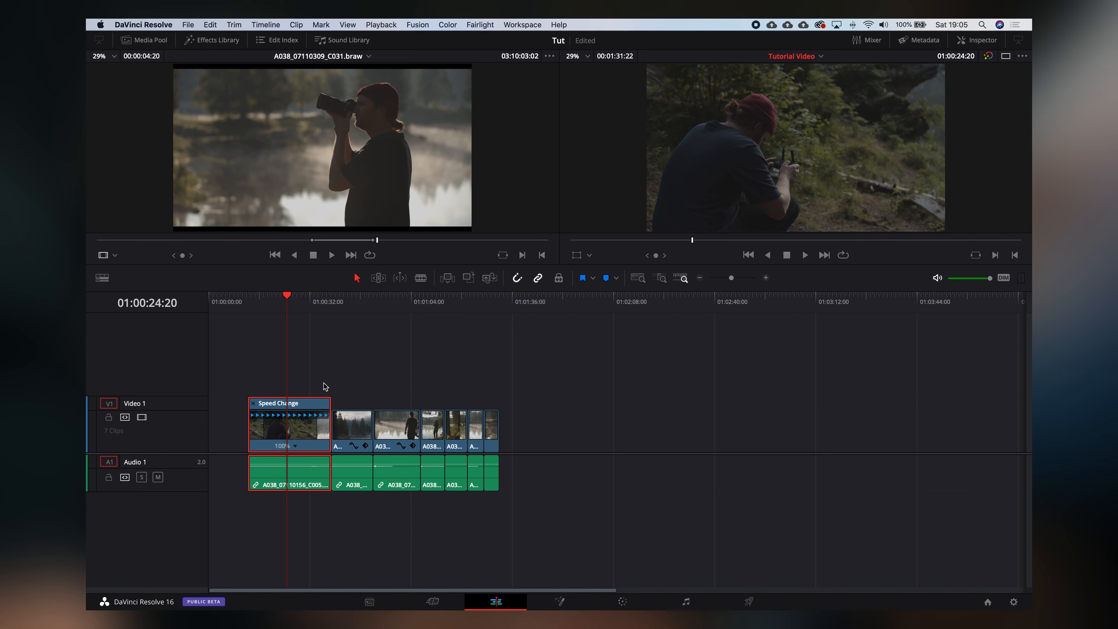
# Step: Add a speed point to the first clip at 01:00:25:21
pyautogui.press('super+equal')
pyautogui.press('super+equal')
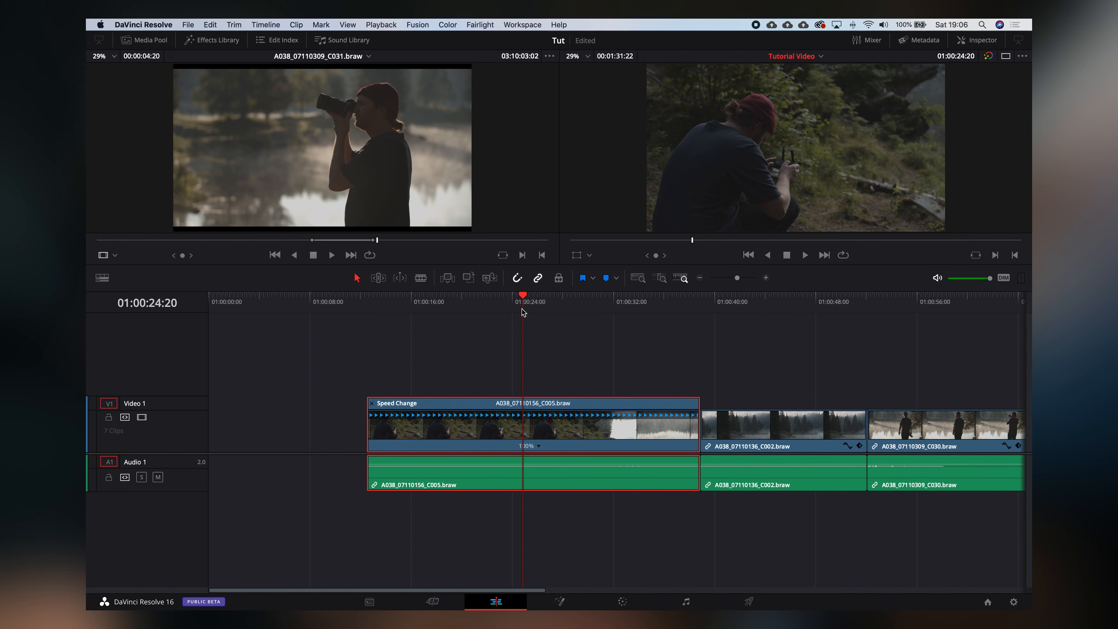
pyautogui.moveTo(522, 310)
pyautogui.mouseDown()
pyautogui.moveTo(509, 310)
pyautogui.moveTo(535, 310)
pyautogui.mouseUp()
pyautogui.click(539, 446)
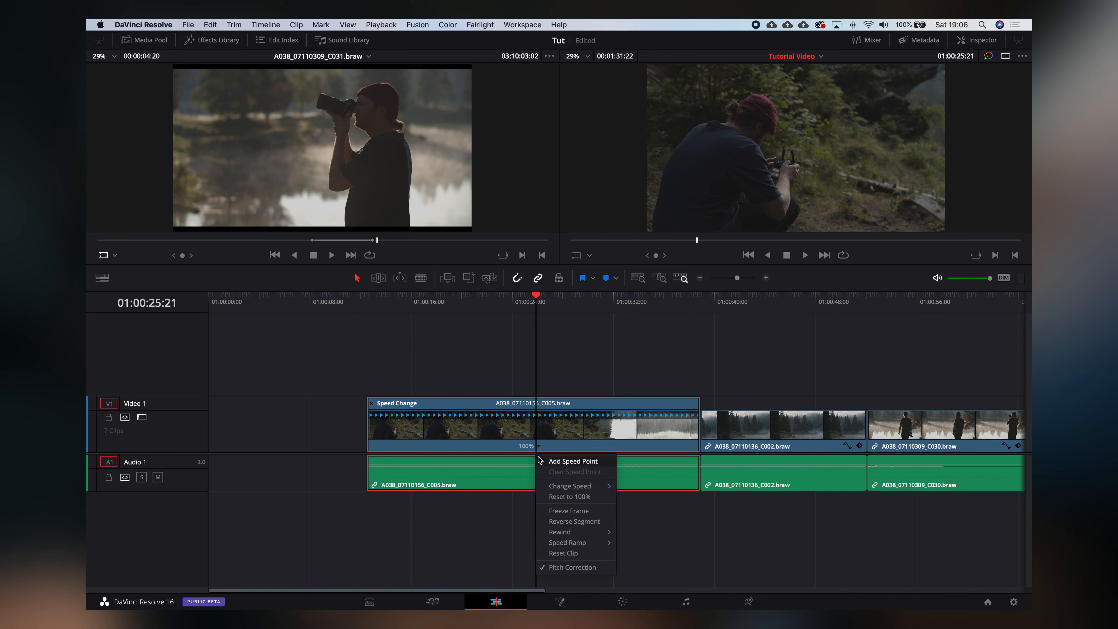
pyautogui.click(563, 463)
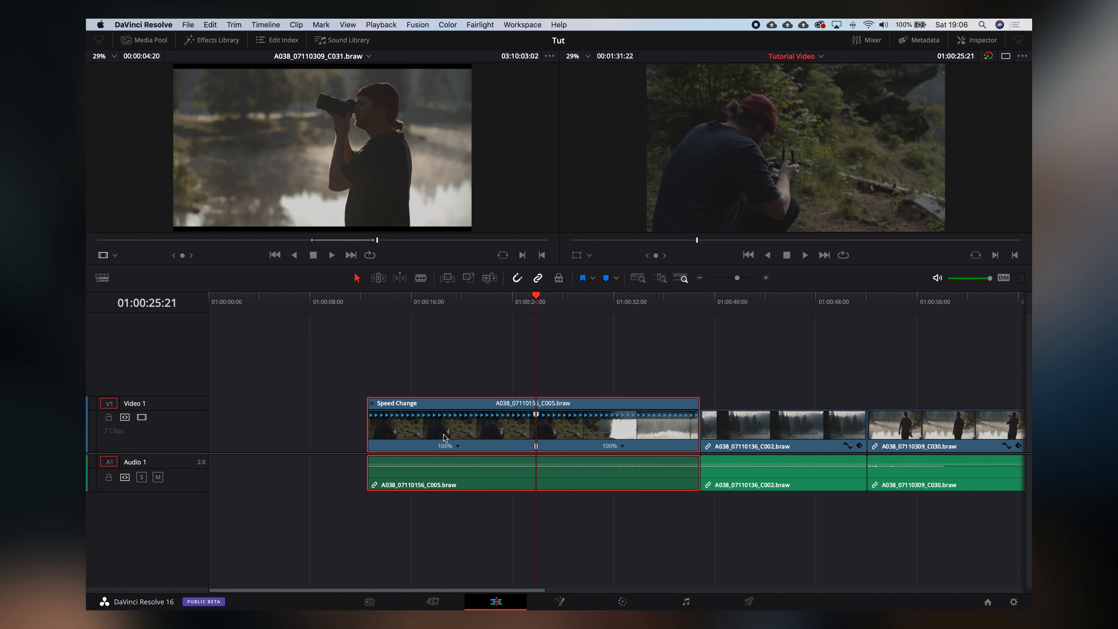
# Step: Set the speed of the segment before the speed point to 100%
pyautogui.click(458, 446)
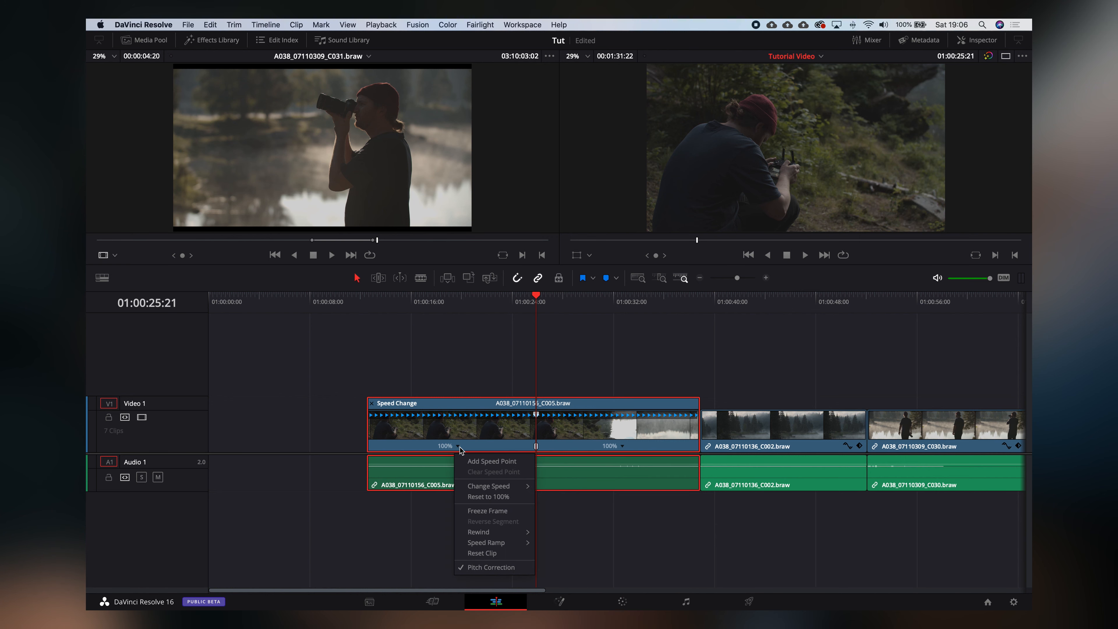
pyautogui.moveTo(504, 488)
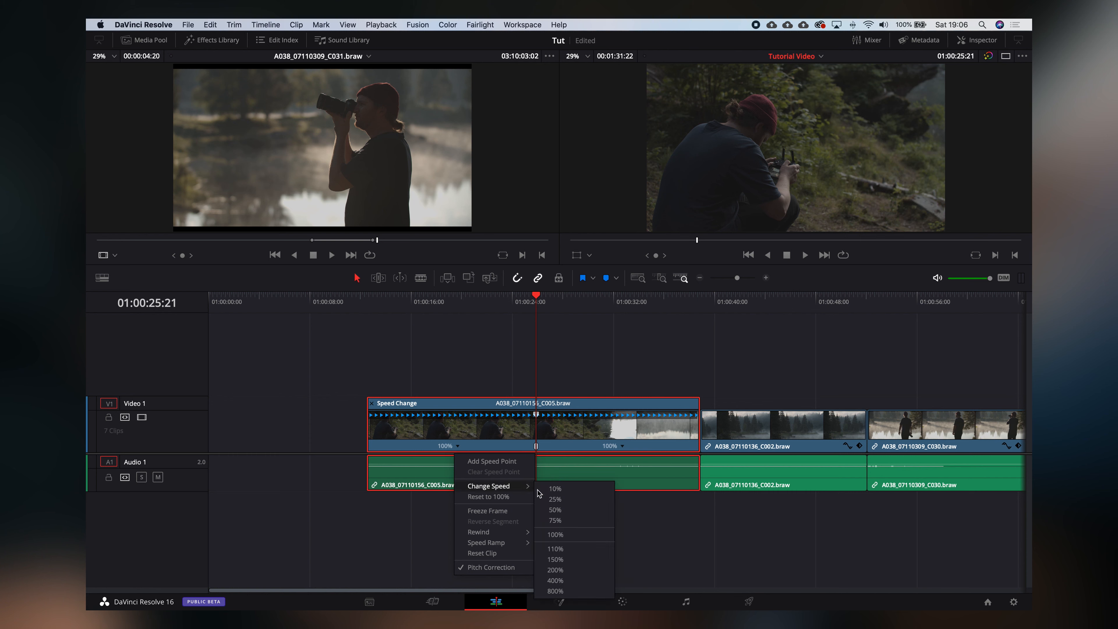
pyautogui.click(556, 534)
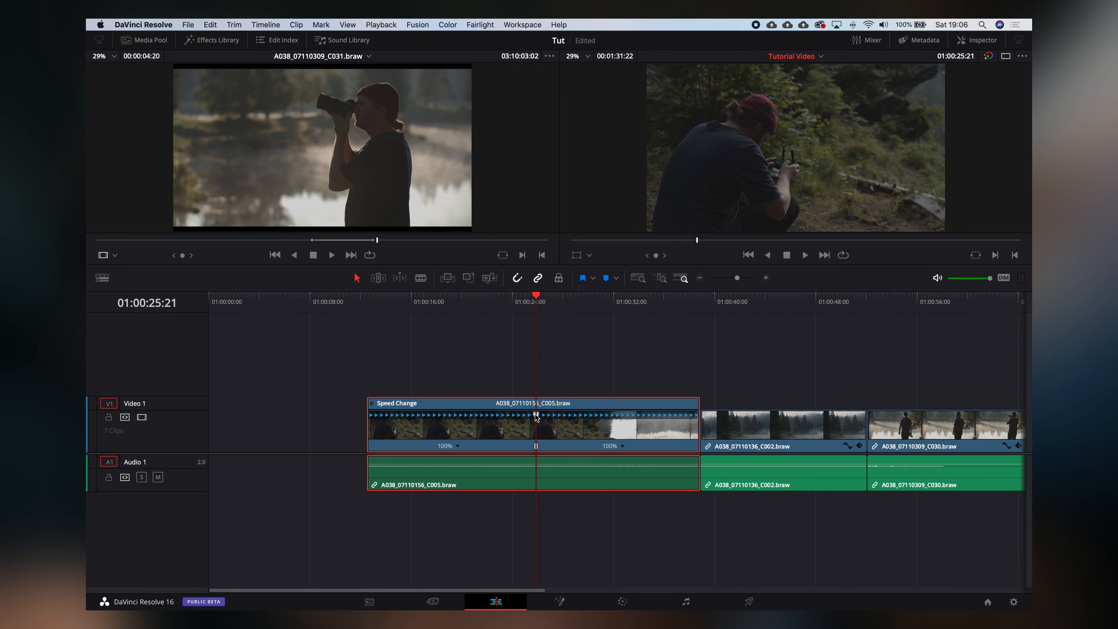
# Step: Speed up the segment before the speed point to 534% by shifting the point earlier on the timeline
pyautogui.moveTo(536, 416); pyautogui.dragTo(445, 418)
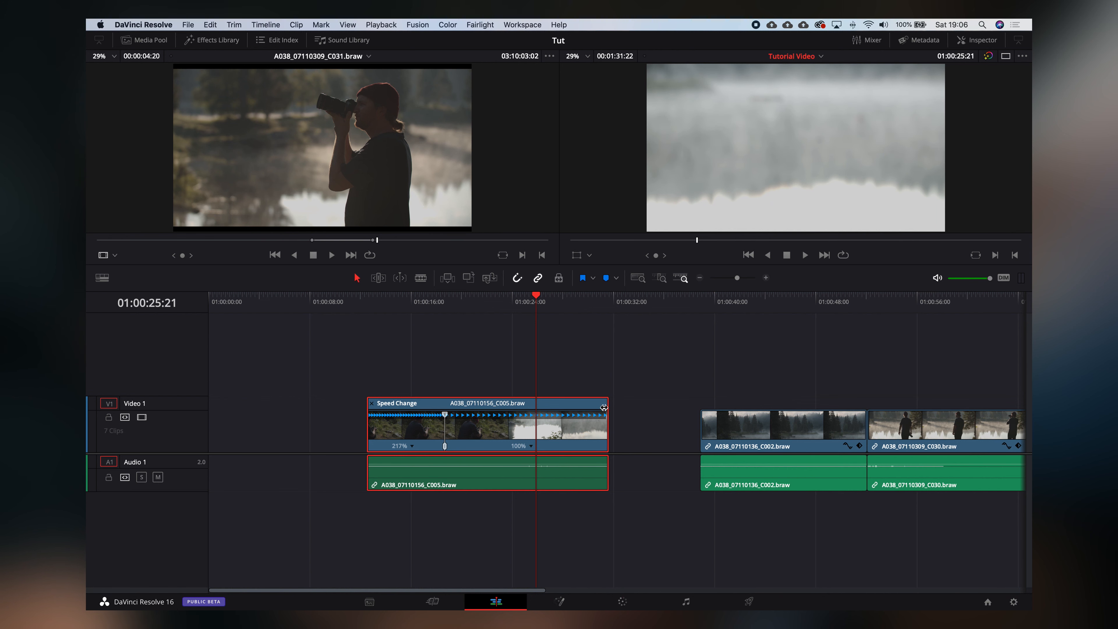
pyautogui.moveTo(610, 423)
pyautogui.mouseDown()
pyautogui.moveTo(575, 423)
pyautogui.moveTo(604, 414)
pyautogui.mouseUp()
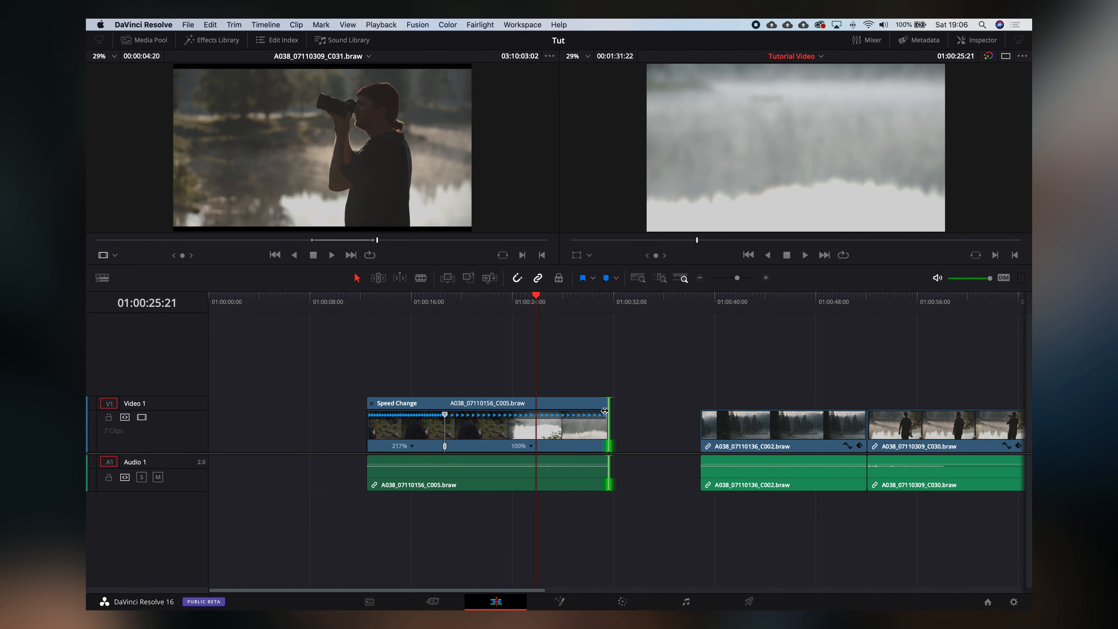
pyautogui.moveTo(604, 410); pyautogui.dragTo(578, 413)
pyautogui.moveTo(446, 419); pyautogui.dragTo(396, 415)
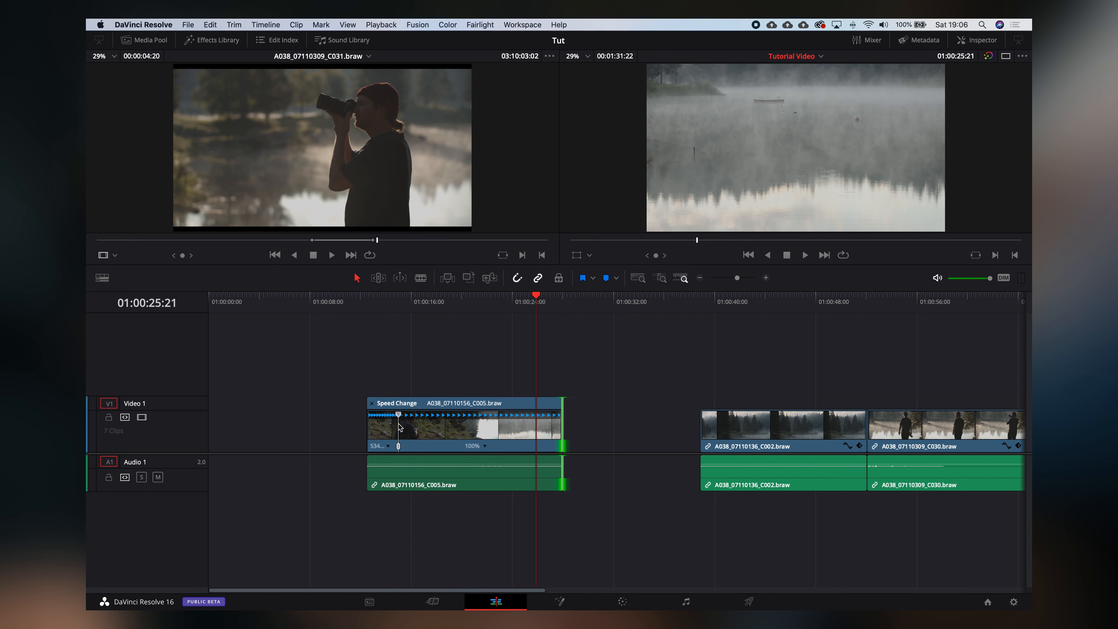
# Step: Shift the speed point later in the footage to about 01:00:16:14 while keeping the first segment at 534%, and check the result
pyautogui.moveTo(389, 304); pyautogui.dragTo(415, 306)
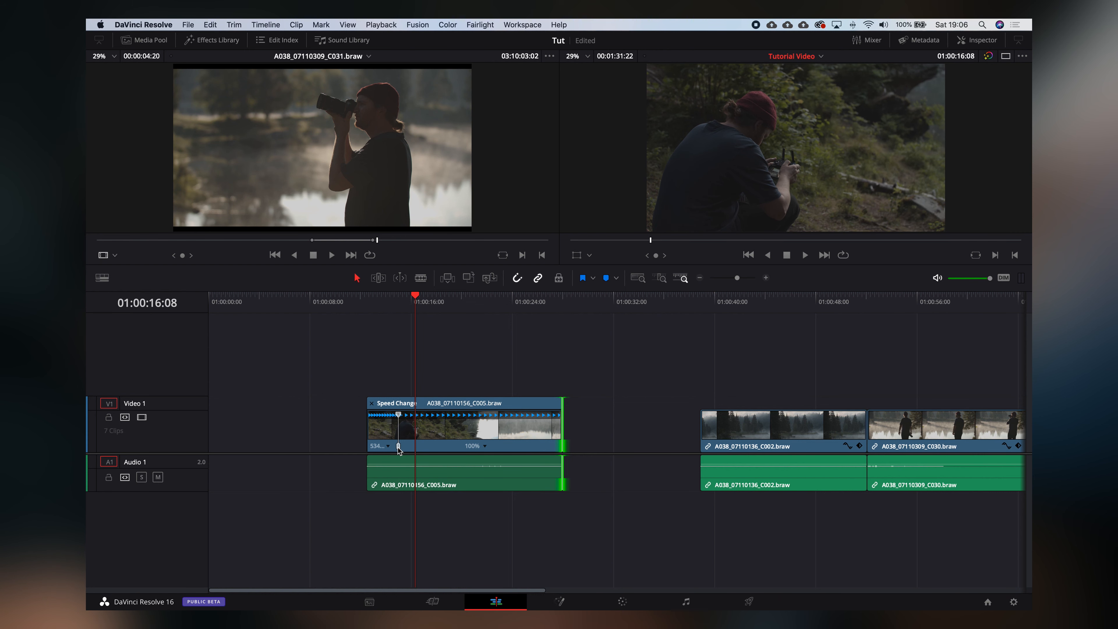
pyautogui.click(400, 337)
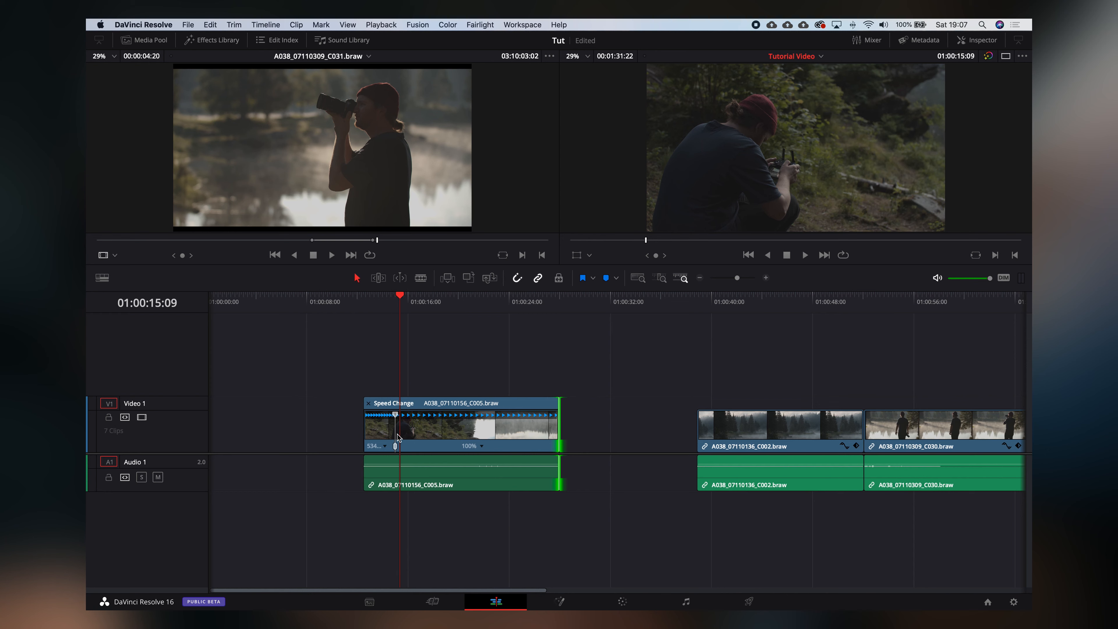
pyautogui.moveTo(396, 449); pyautogui.dragTo(415, 449)
pyautogui.click(386, 301)
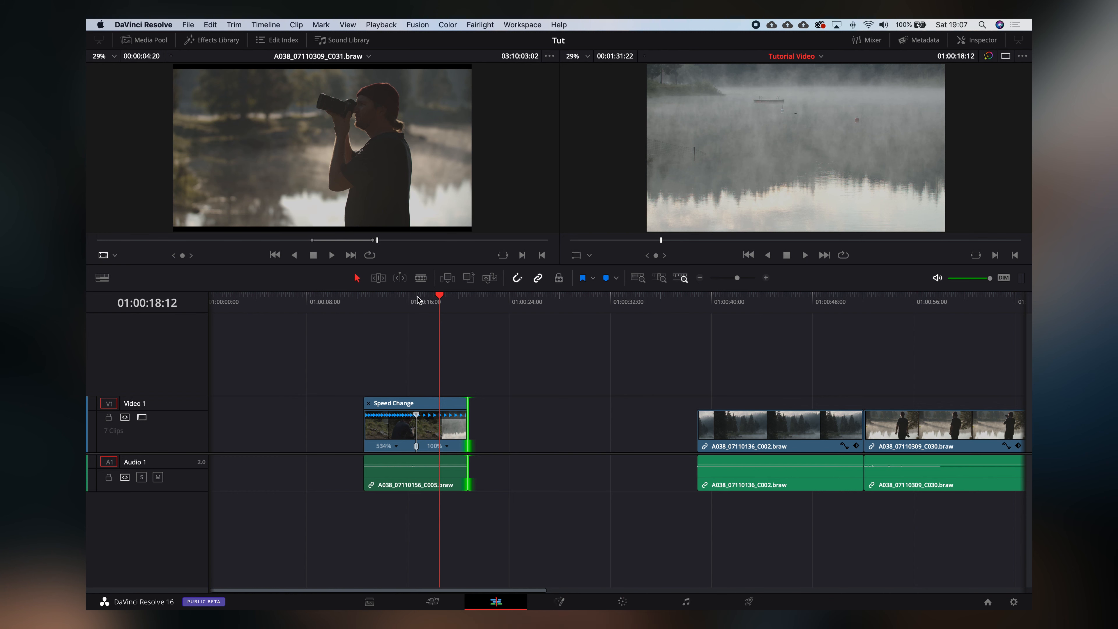
# Step: Display the first clip's Retime Frame curve with the playhead near the speed point at 01:00:16:14
pyautogui.click(416, 301)
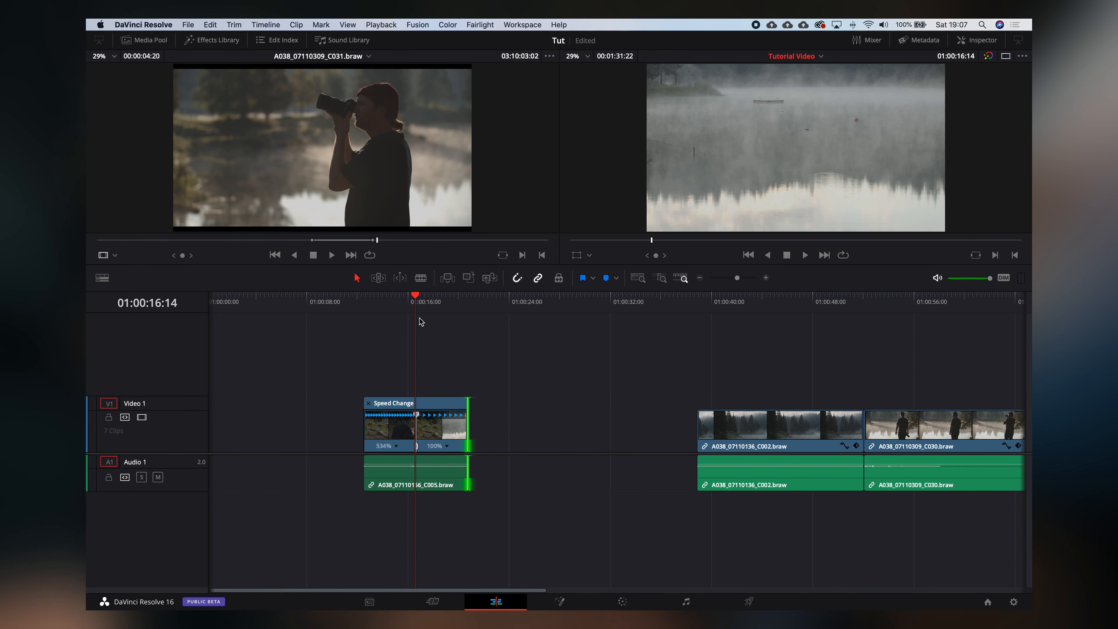
pyautogui.press('super+shift+c')
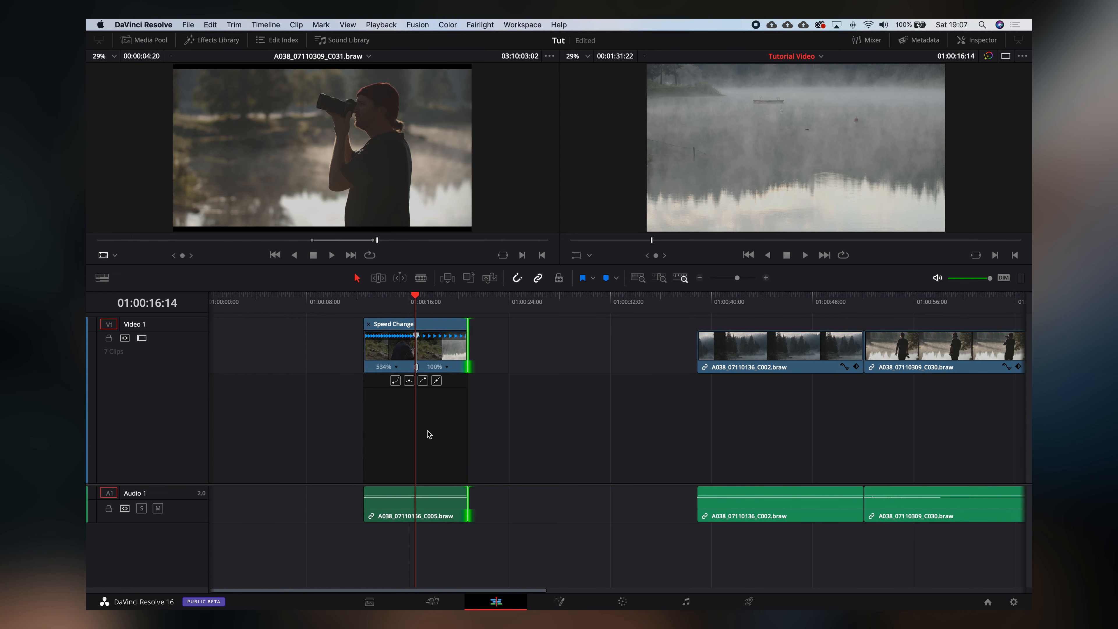
pyautogui.click(439, 350)
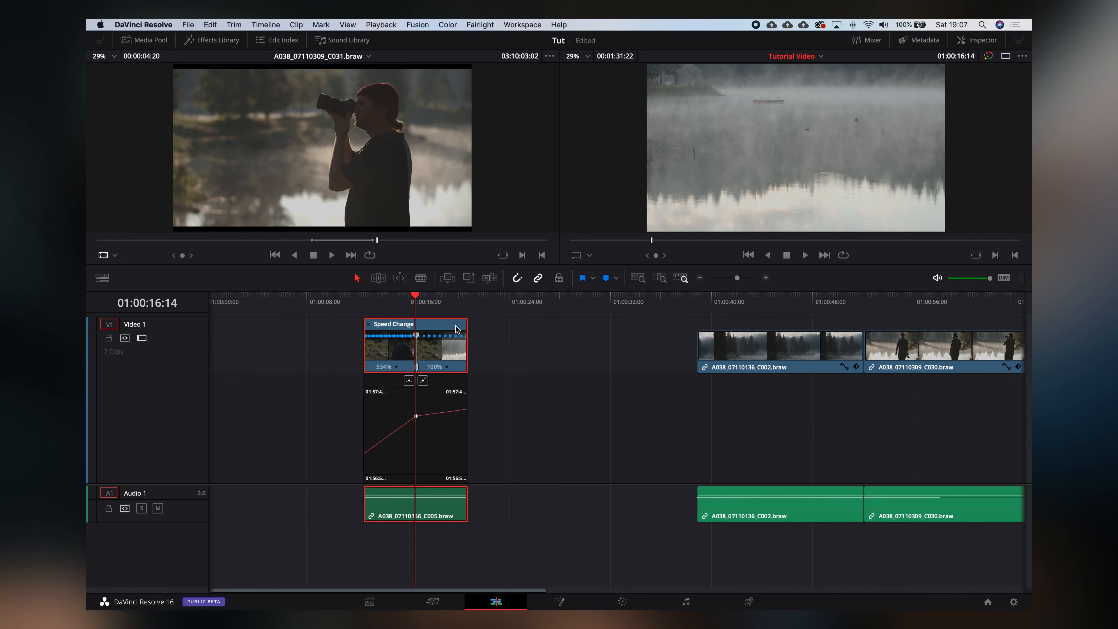
pyautogui.press('super+equal')
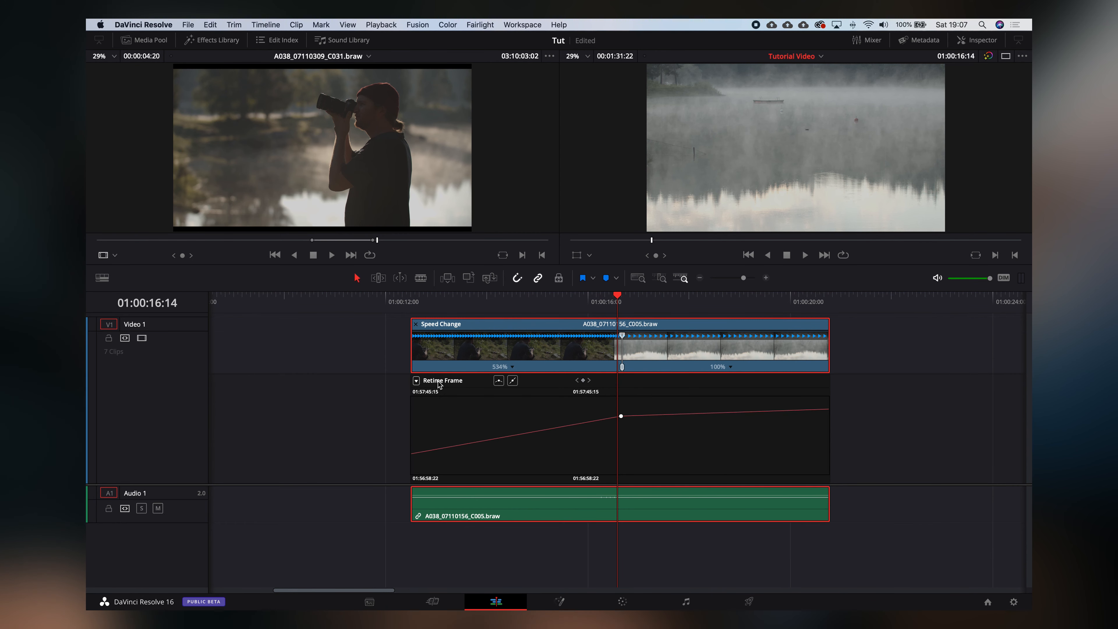
# Step: Display the Retime Speed curve for the first clip in place of the Retime Frame curve
pyautogui.press('super+minus')
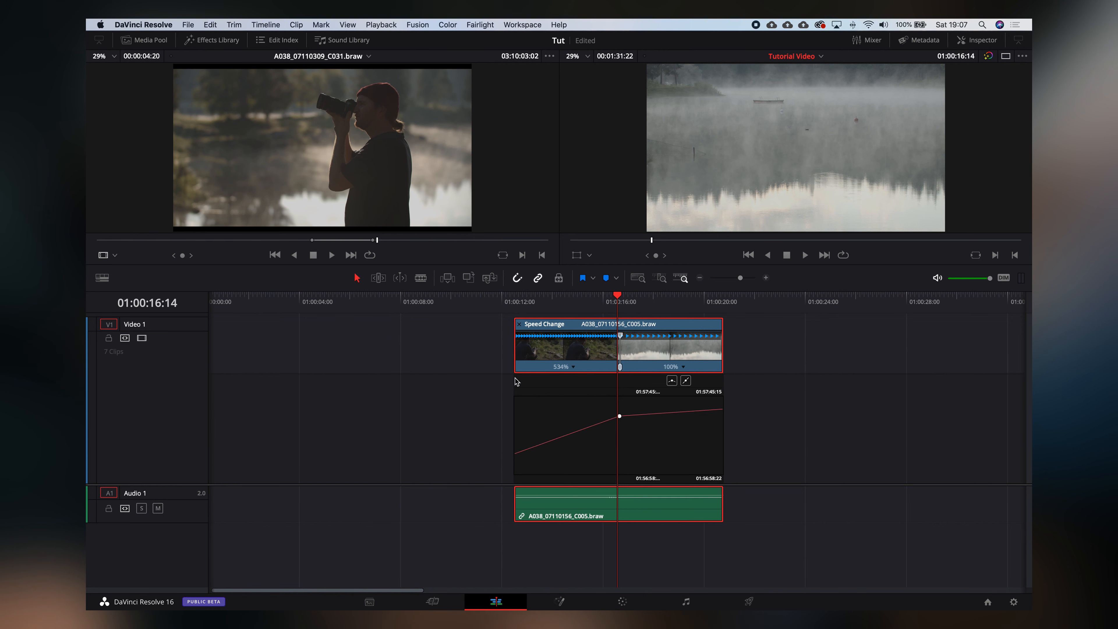
pyautogui.press('super+equal')
pyautogui.click(420, 382)
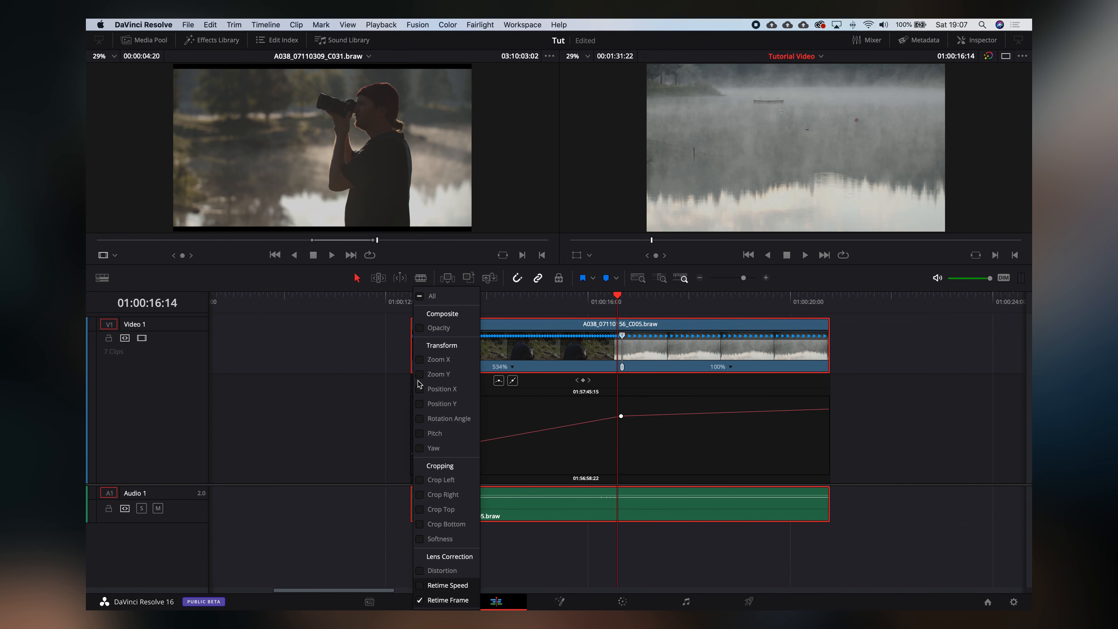
pyautogui.click(419, 586)
pyautogui.click(420, 601)
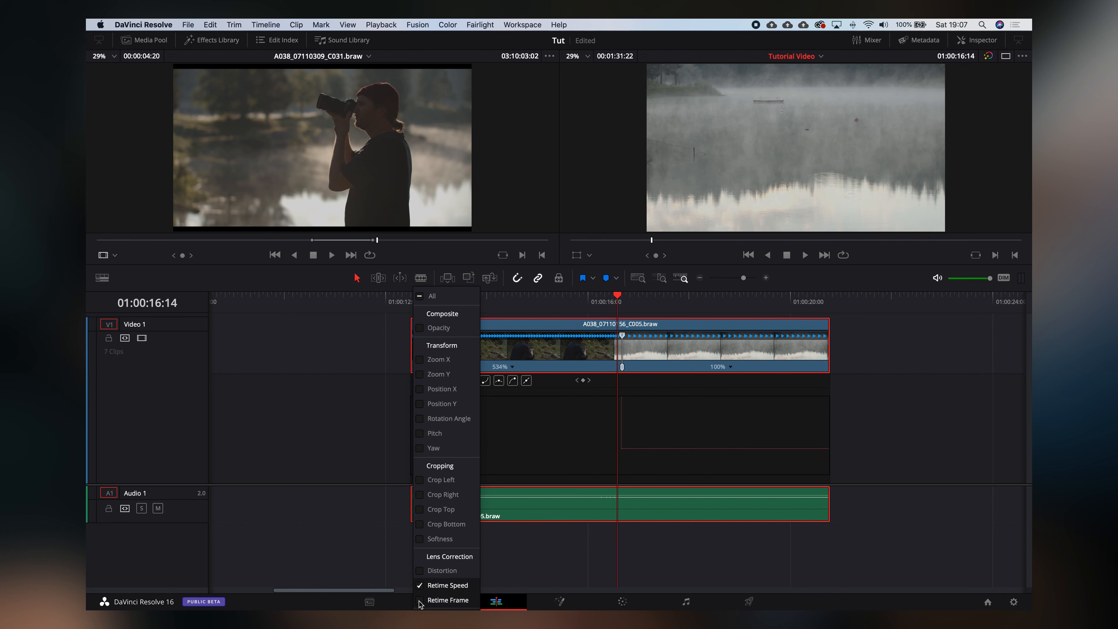
pyautogui.click(628, 444)
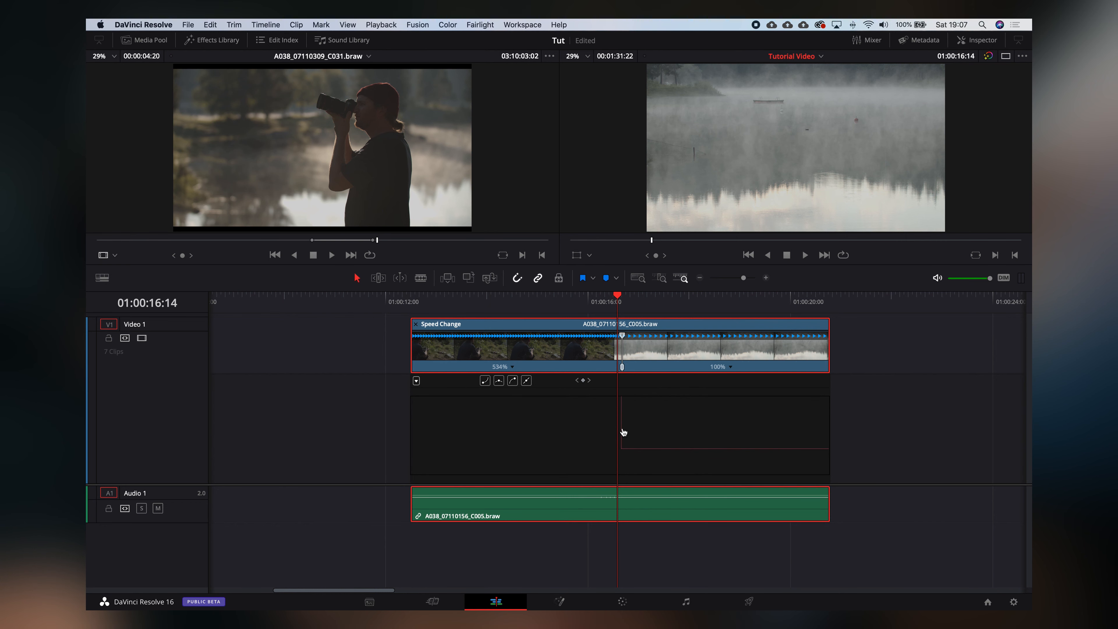
pyautogui.click(624, 431)
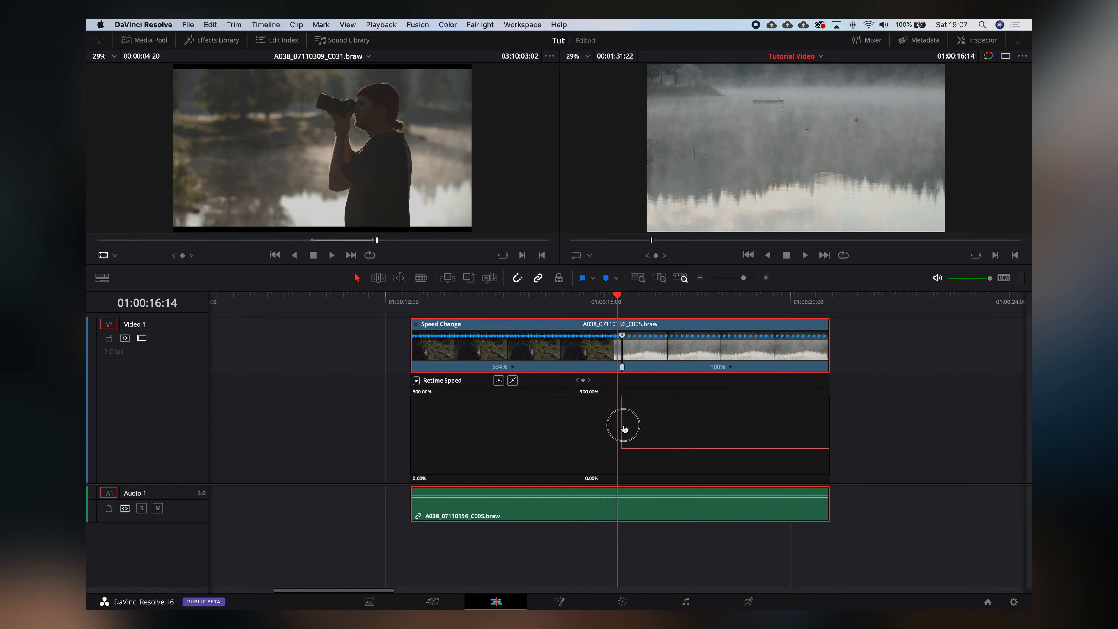
# Step: Raise the Retime Speed curve's vertical range to 595% to fit the fast segment
pyautogui.hscroll(2, 593, 402)
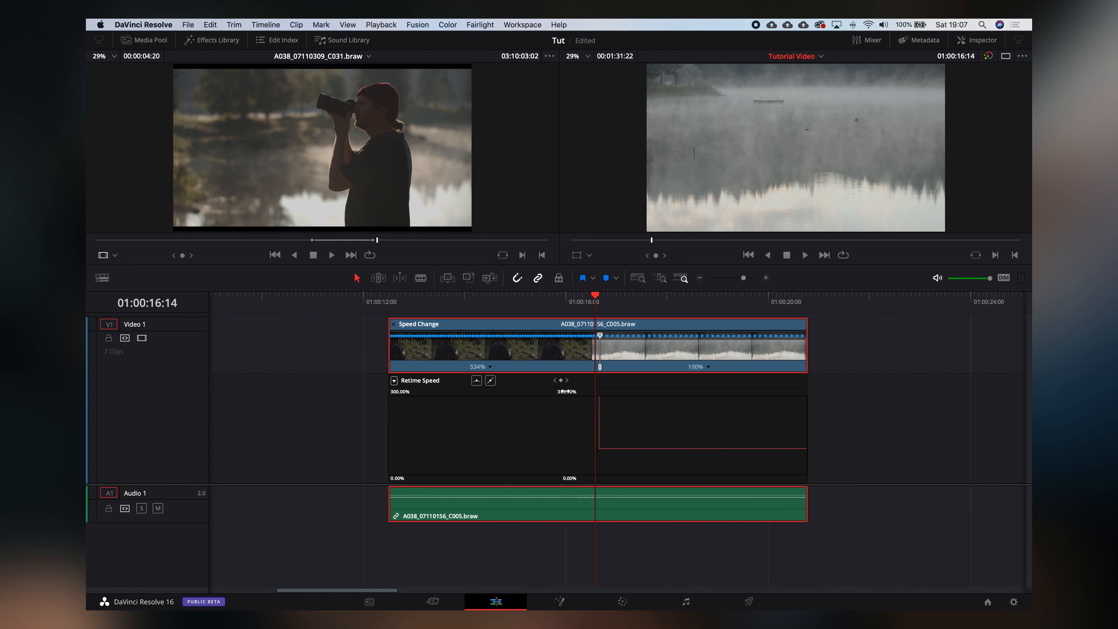
pyautogui.moveTo(566, 390); pyautogui.dragTo(544, 392)
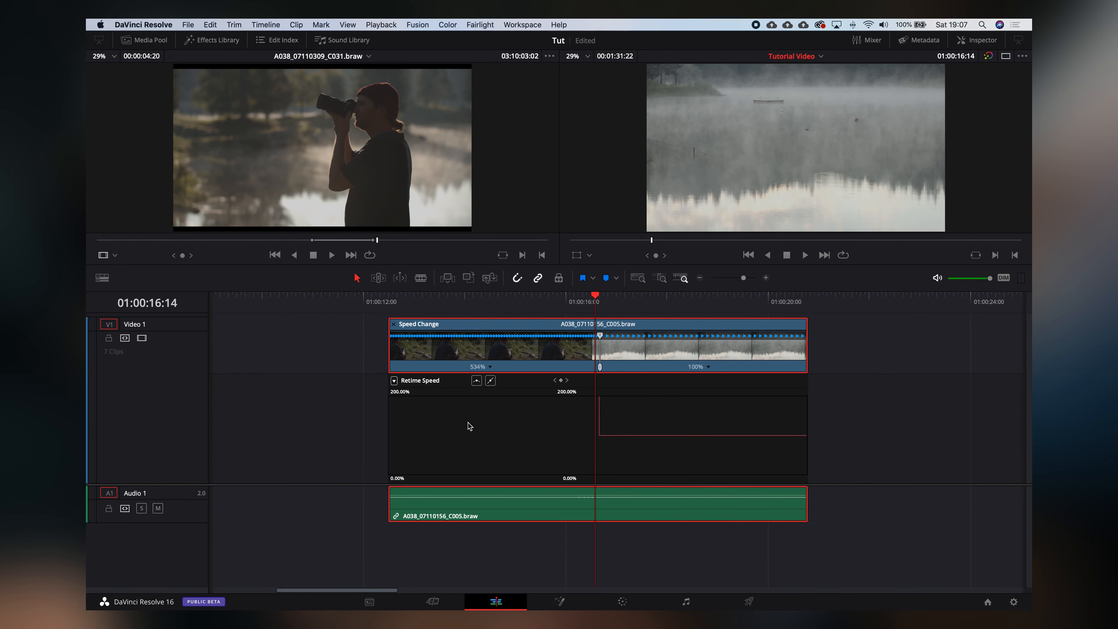
pyautogui.moveTo(400, 395)
pyautogui.mouseDown()
pyautogui.moveTo(374, 392)
pyautogui.moveTo(575, 398)
pyautogui.moveTo(426, 390)
pyautogui.moveTo(407, 401)
pyautogui.mouseUp()
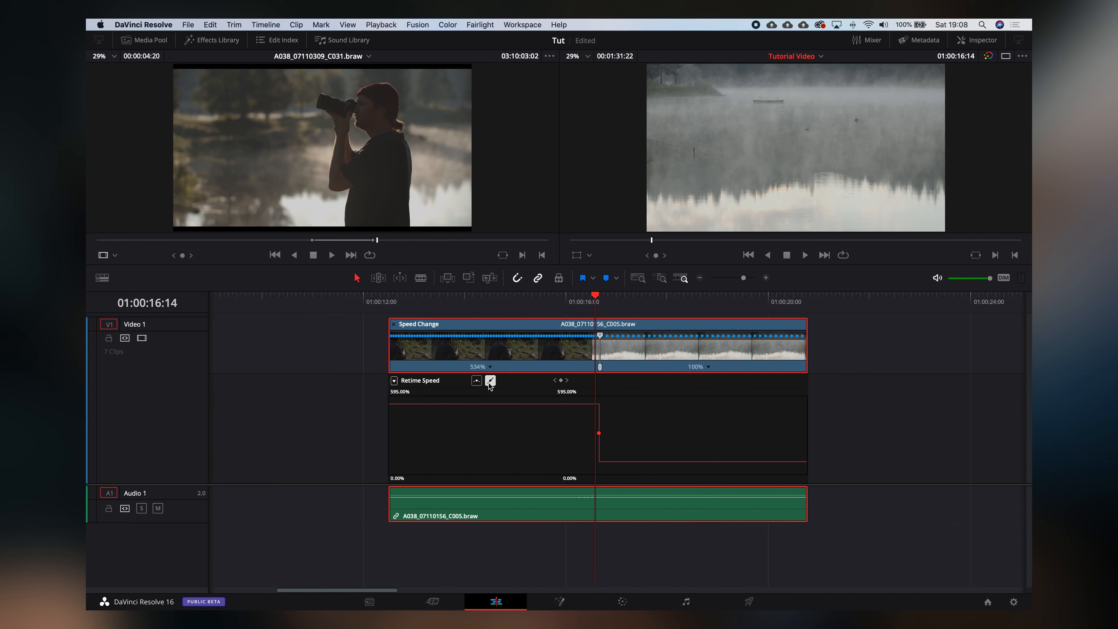
# Step: Smooth the Retime Speed curve at the speed point, shorten its handles for a quicker transition, and play the ramp back
pyautogui.click(476, 380)
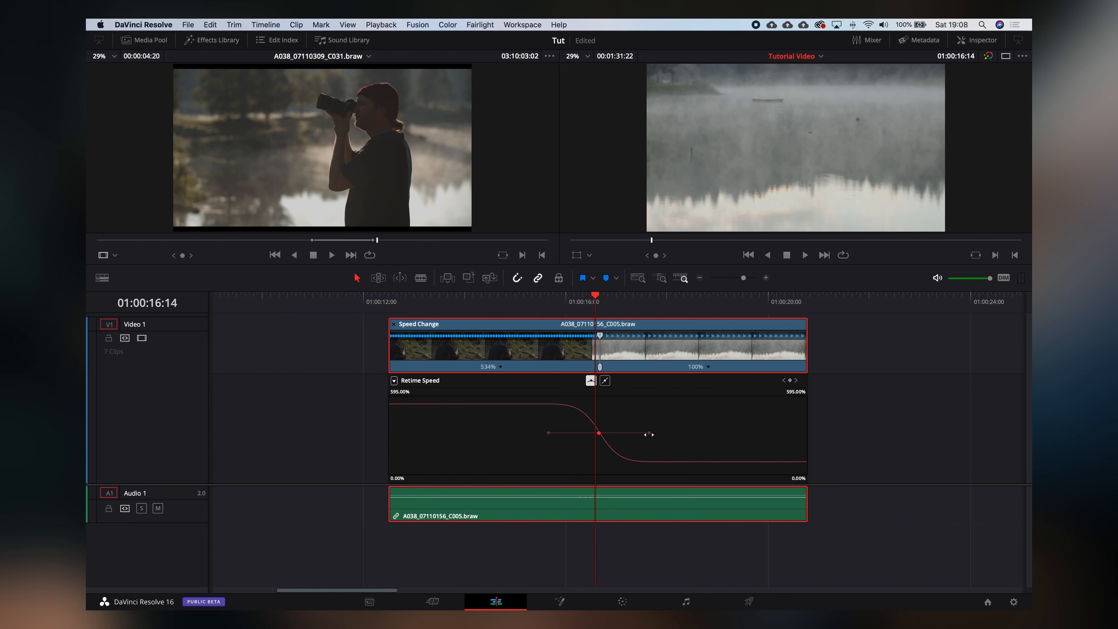
pyautogui.moveTo(649, 434); pyautogui.dragTo(621, 432)
pyautogui.click(561, 304)
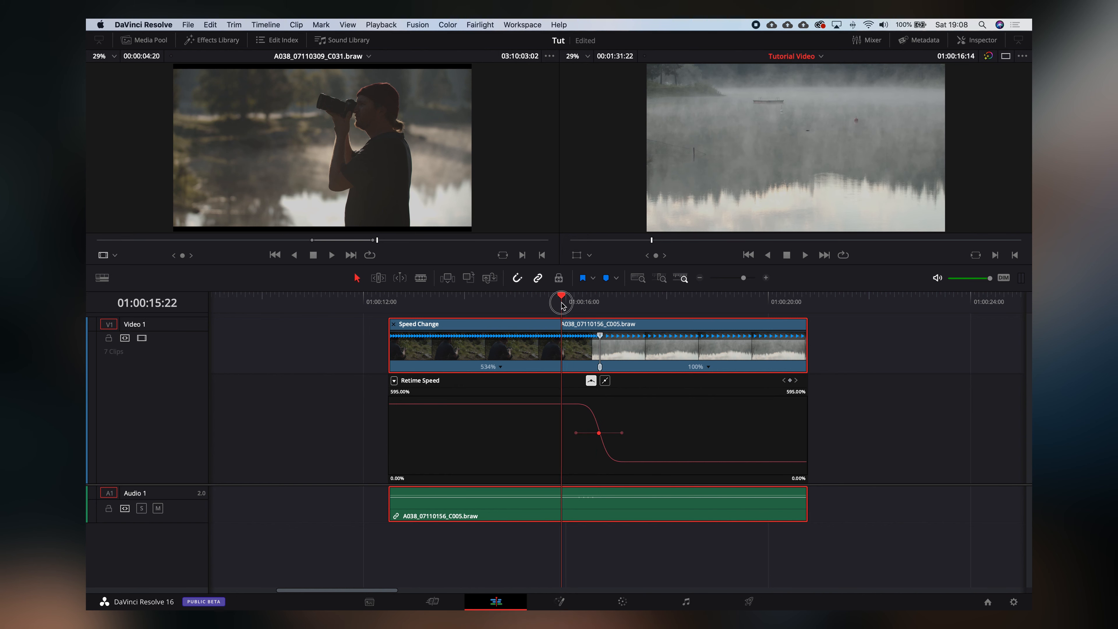
pyautogui.press('space')
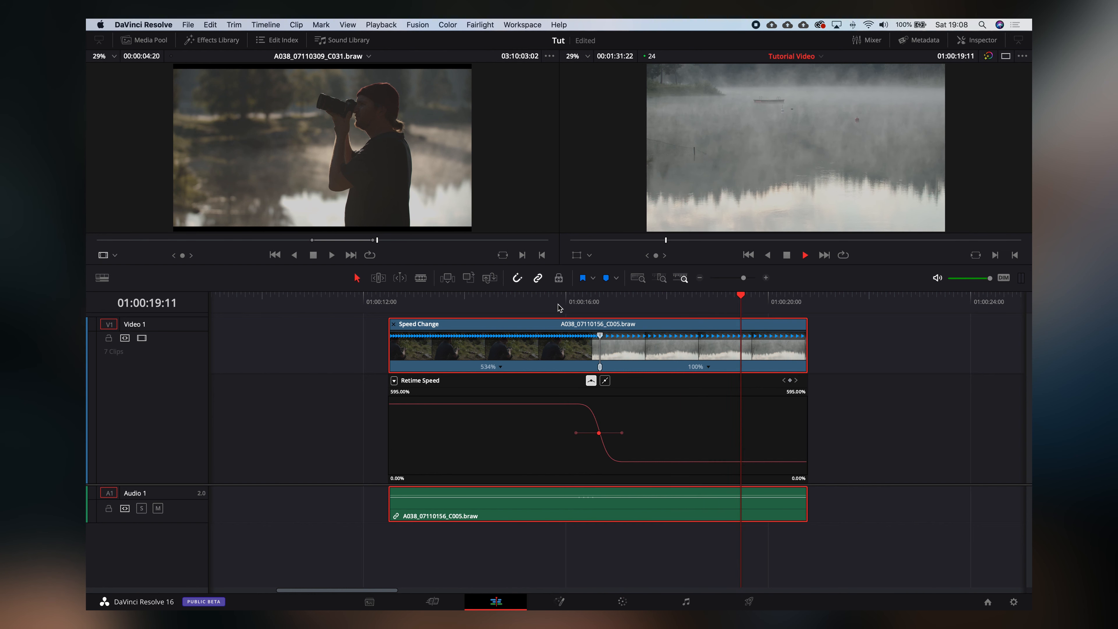
pyautogui.press('space')
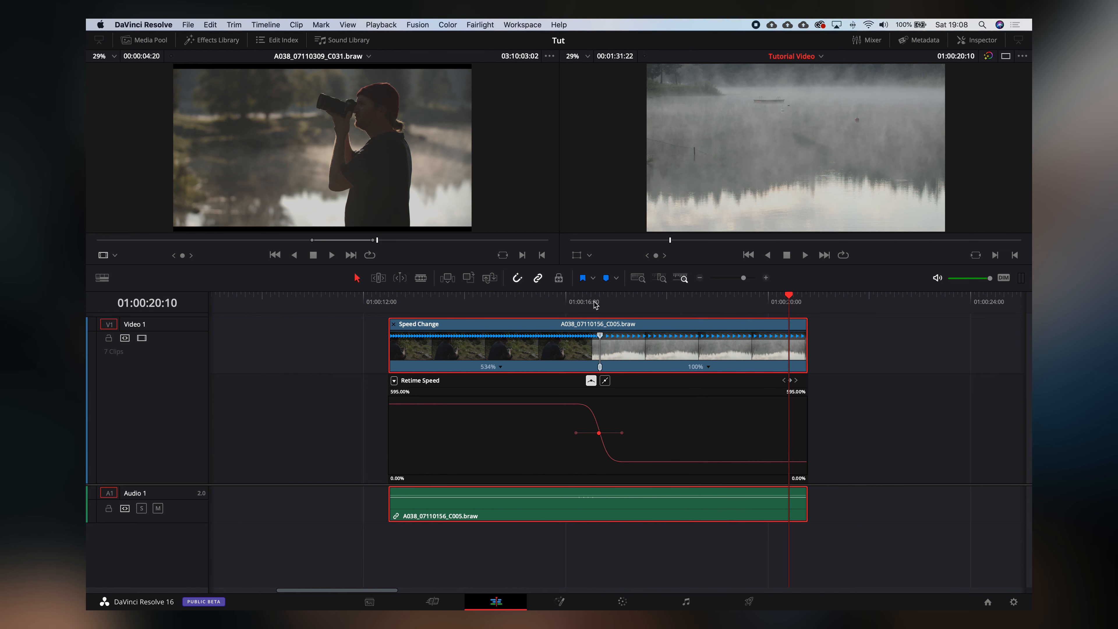
pyautogui.click(595, 304)
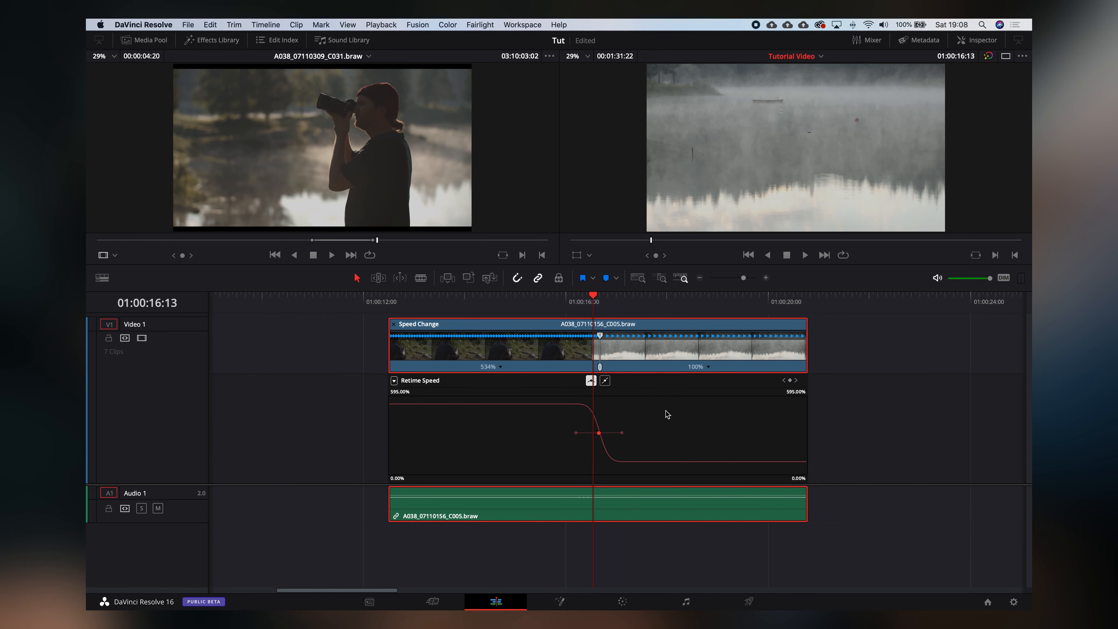
# Step: Hide the first clip's retime curve and retime controls, and play the clip around 01:00:16:19
pyautogui.hotkey('shift', 'c')
pyautogui.press('super+r')
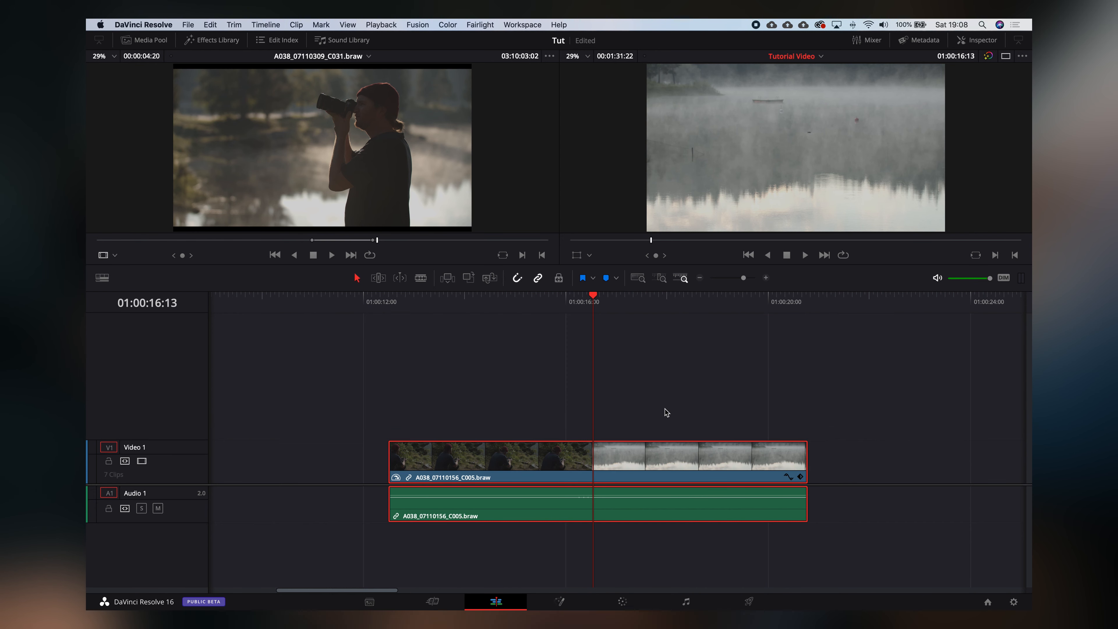
pyautogui.moveTo(589, 308)
pyautogui.mouseDown()
pyautogui.moveTo(601, 322)
pyautogui.moveTo(651, 315)
pyautogui.moveTo(579, 312)
pyautogui.moveTo(605, 310)
pyautogui.mouseUp()
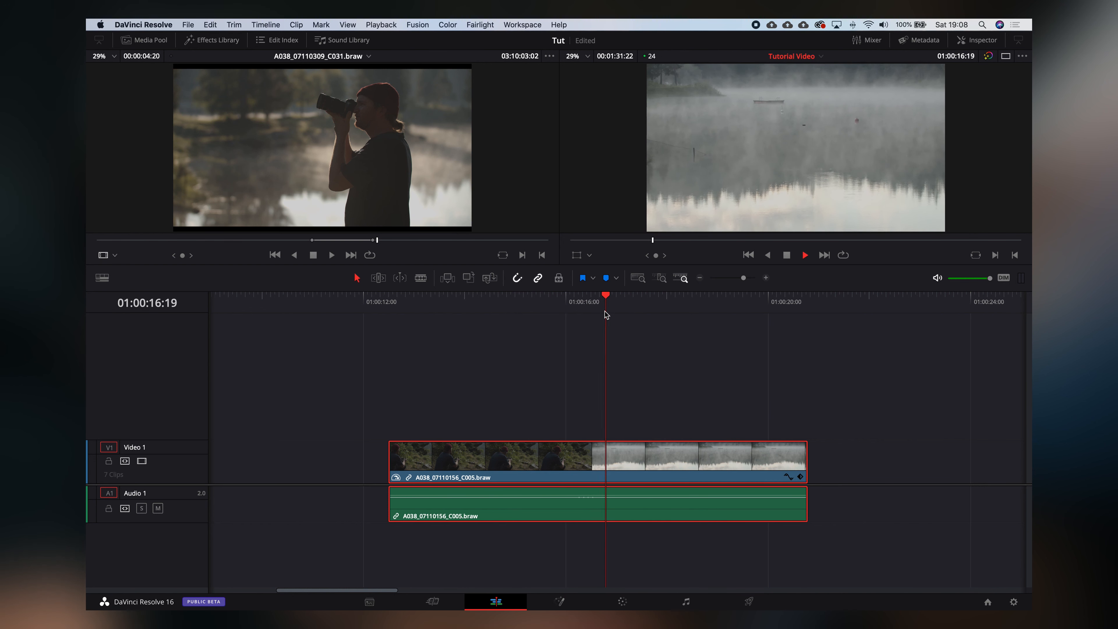
pyautogui.press('space')
pyautogui.press('space')
# Step: Close the gap by moving the six remaining clips together against the end of the first clip
pyautogui.hotkey('shift', 'z')
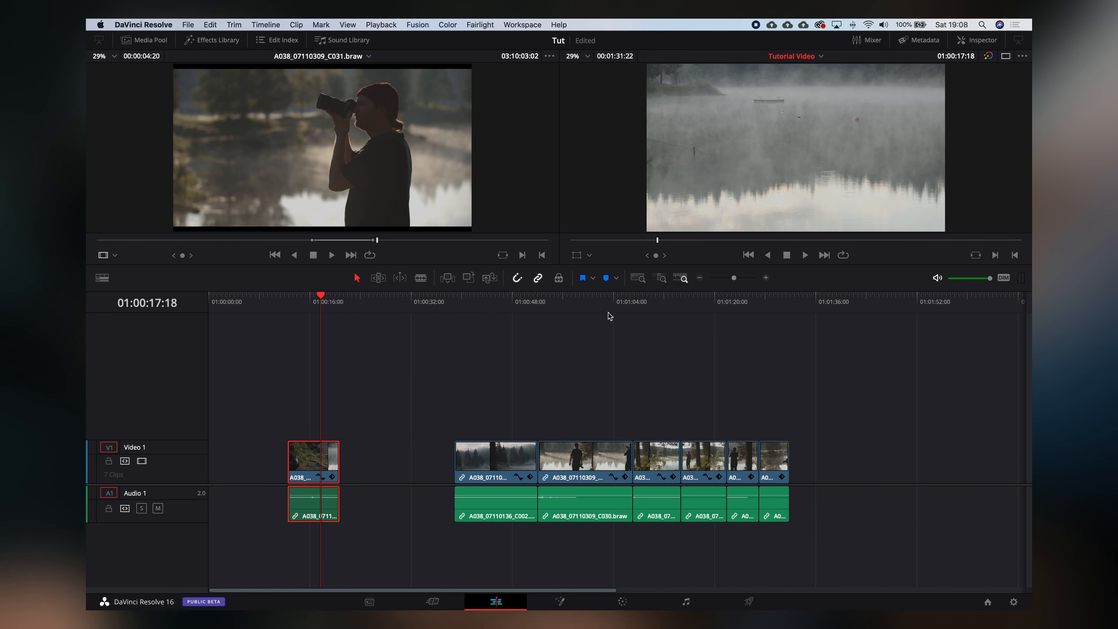
pyautogui.press('super+minus')
pyautogui.moveTo(461, 374); pyautogui.dragTo(819, 570)
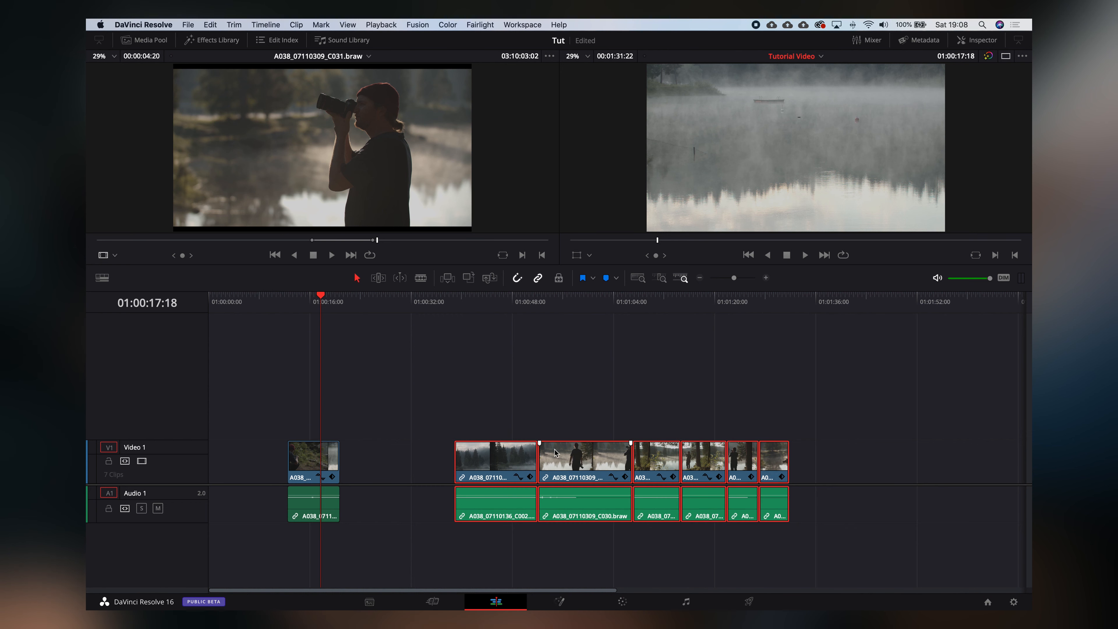
pyautogui.moveTo(490, 457); pyautogui.dragTo(376, 458)
pyautogui.moveTo(326, 304)
pyautogui.mouseDown()
pyautogui.moveTo(362, 305)
pyautogui.moveTo(326, 304)
pyautogui.mouseUp()
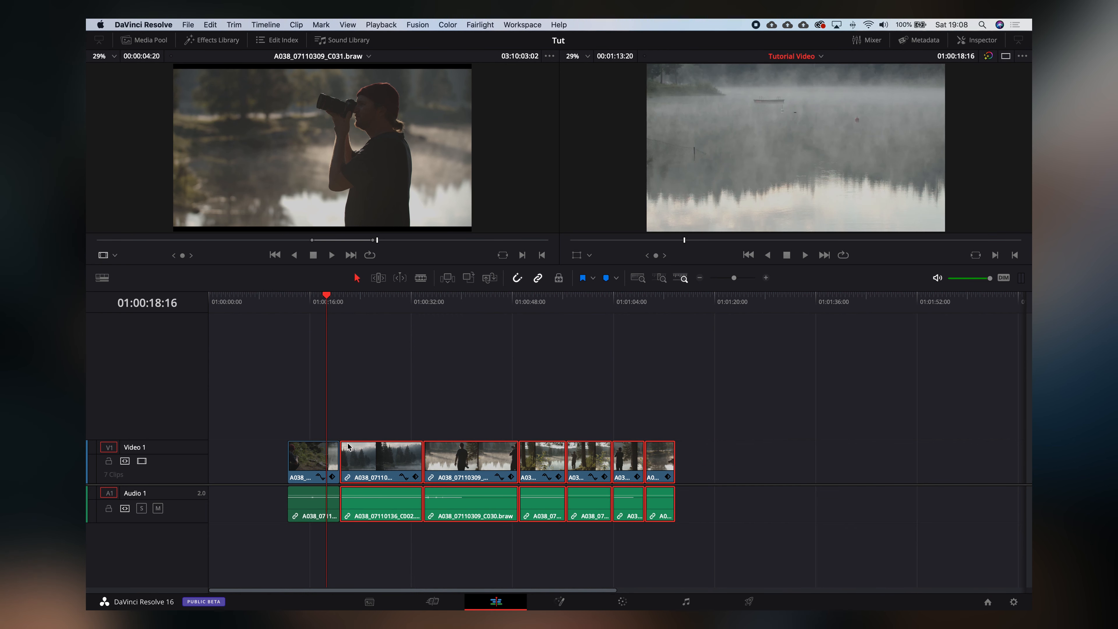
pyautogui.rightClick(314, 457)
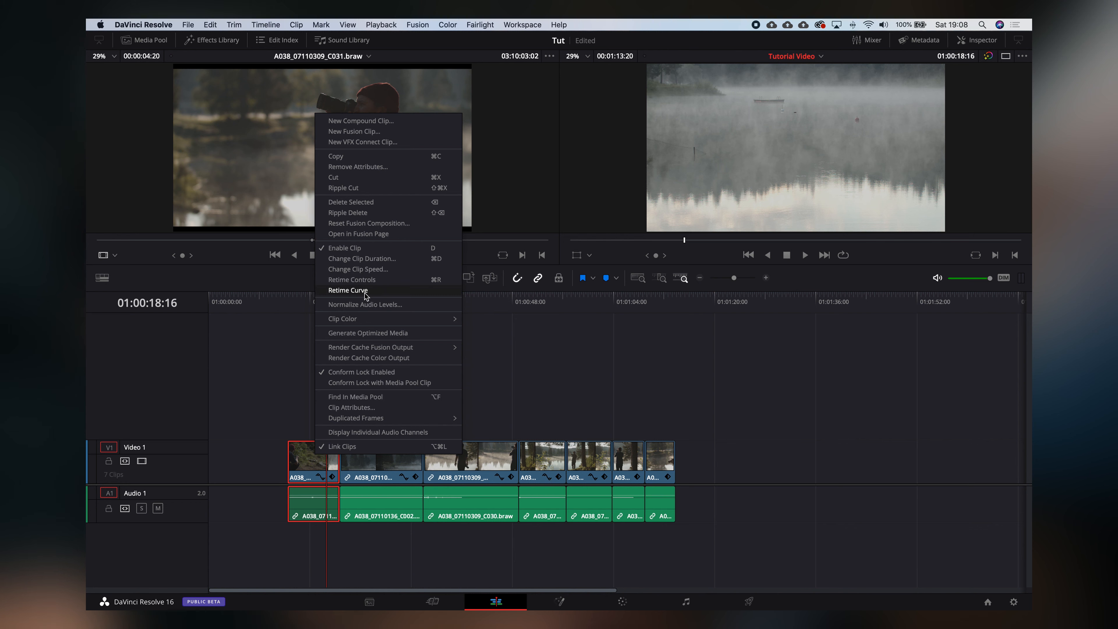
pyautogui.click(533, 368)
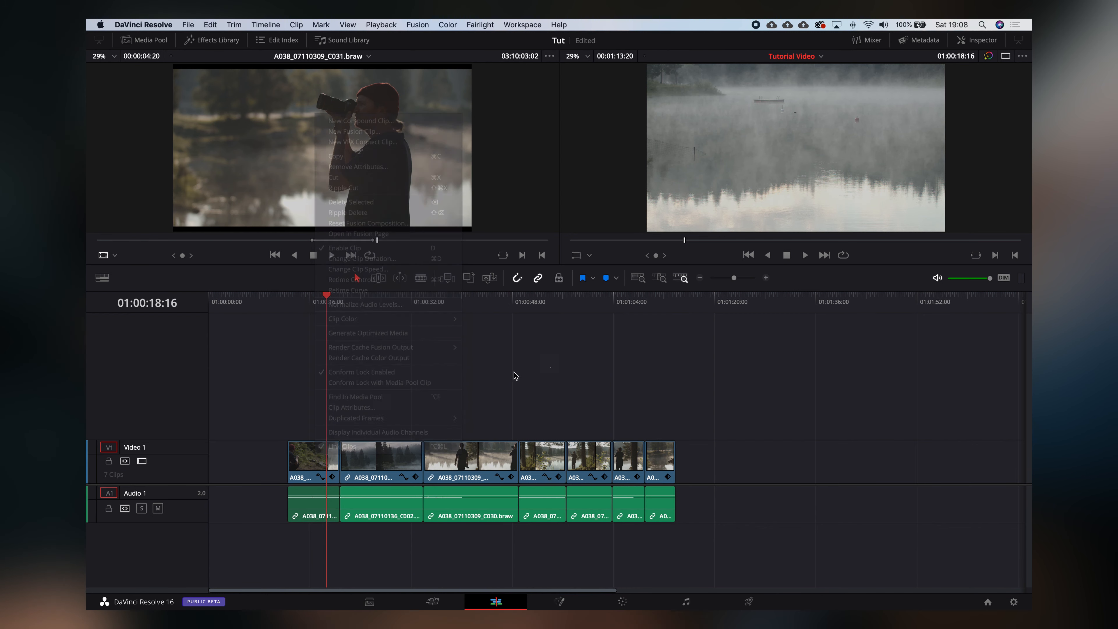
pyautogui.rightClick(316, 458)
pyautogui.press('Escape')
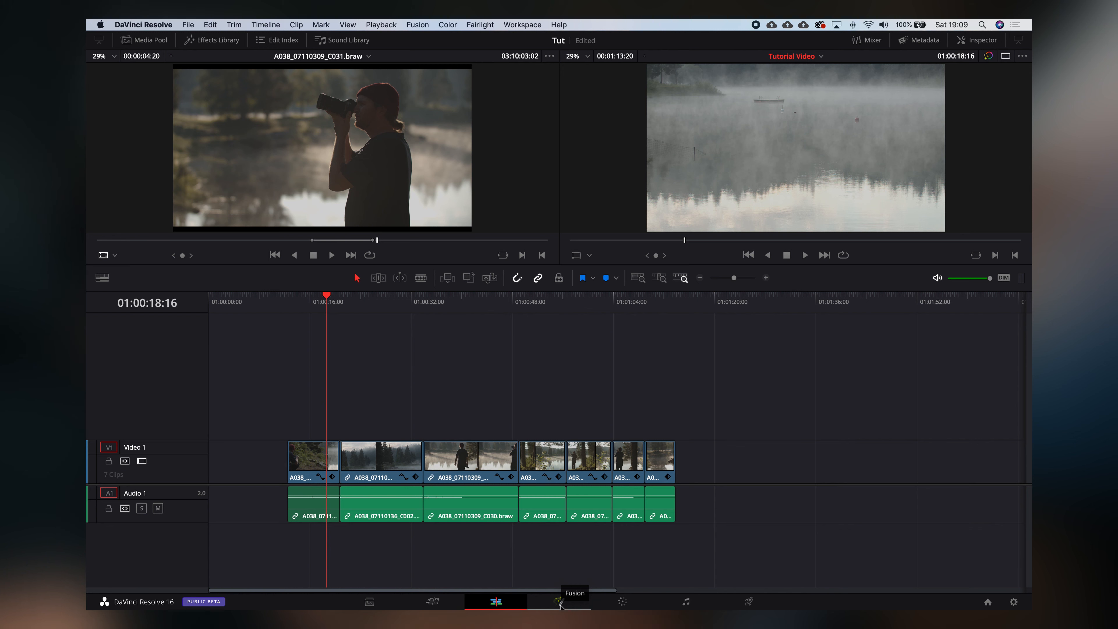
# Step: Switch to the Color page and move the playhead into the second clip at 01:00:28:22
pyautogui.click(618, 604)
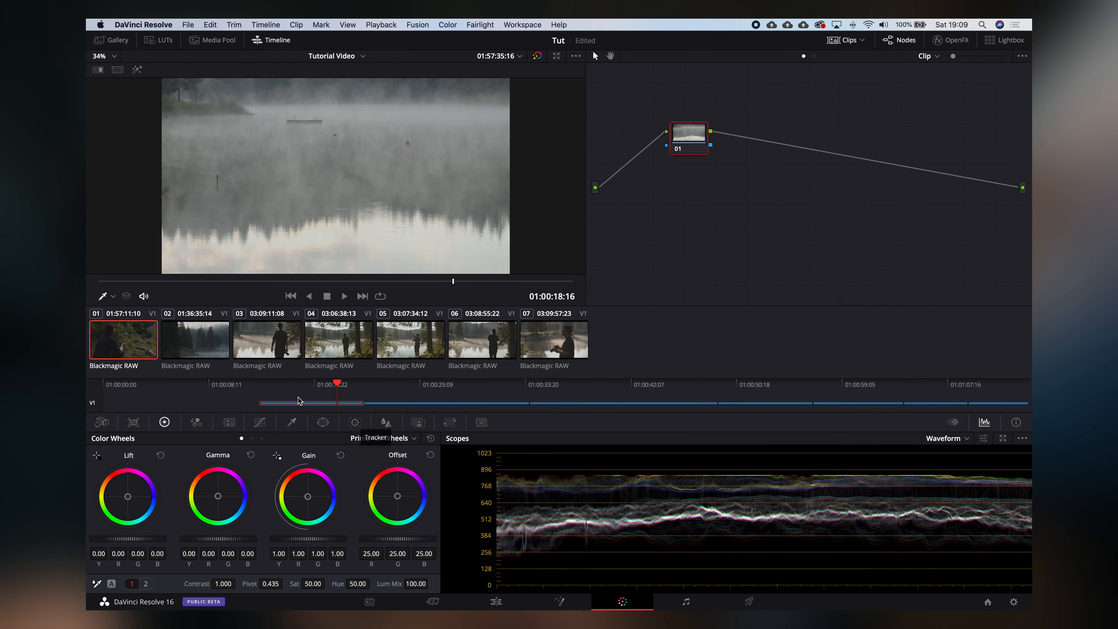
pyautogui.moveTo(236, 399); pyautogui.dragTo(471, 400)
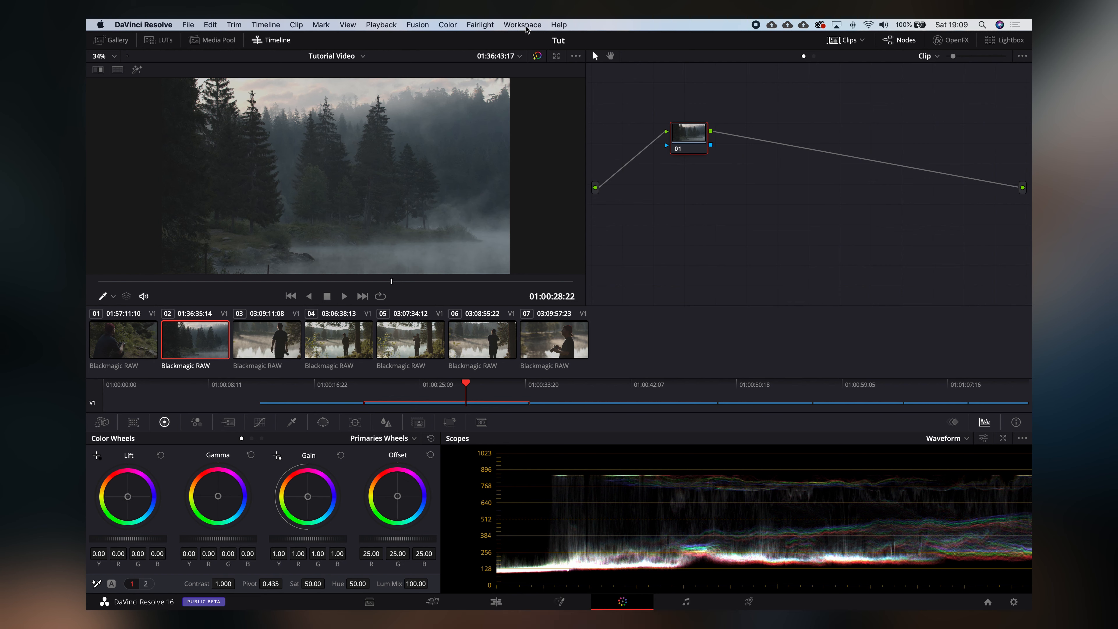
# Step: Set the Video Clean Feed output to the BenQ LCD display
pyautogui.click(526, 27)
pyautogui.moveTo(541, 118)
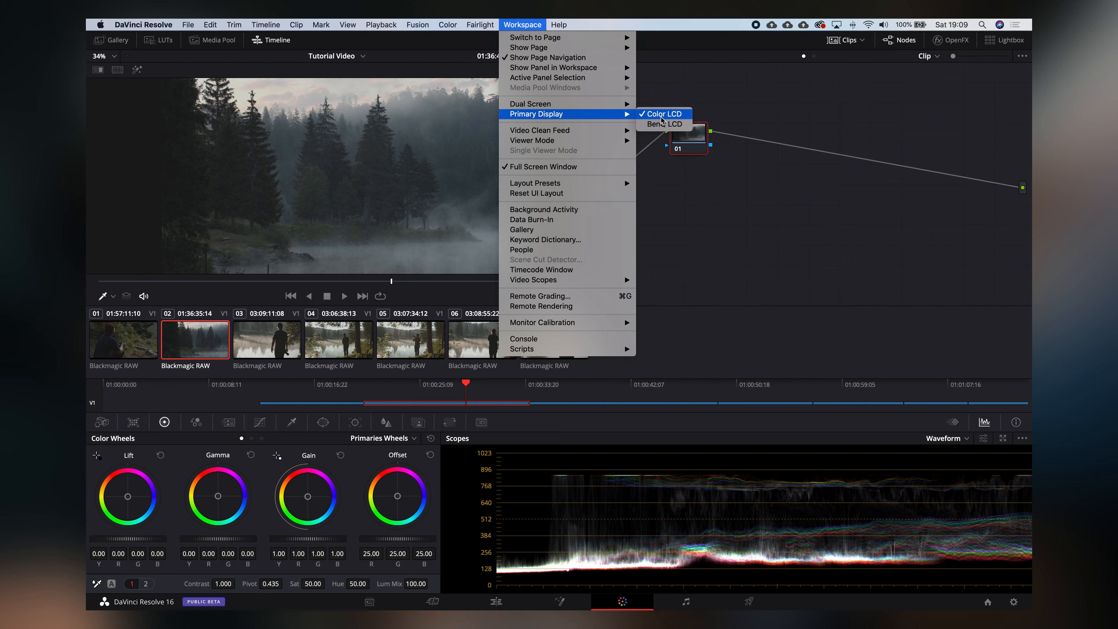
pyautogui.moveTo(586, 133)
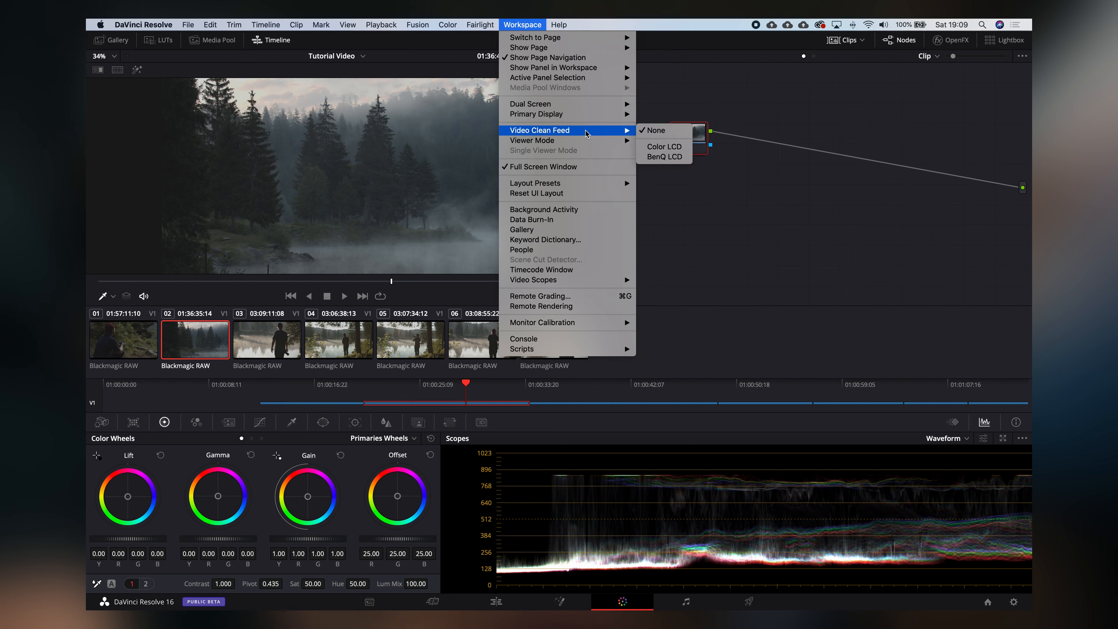
pyautogui.click(672, 158)
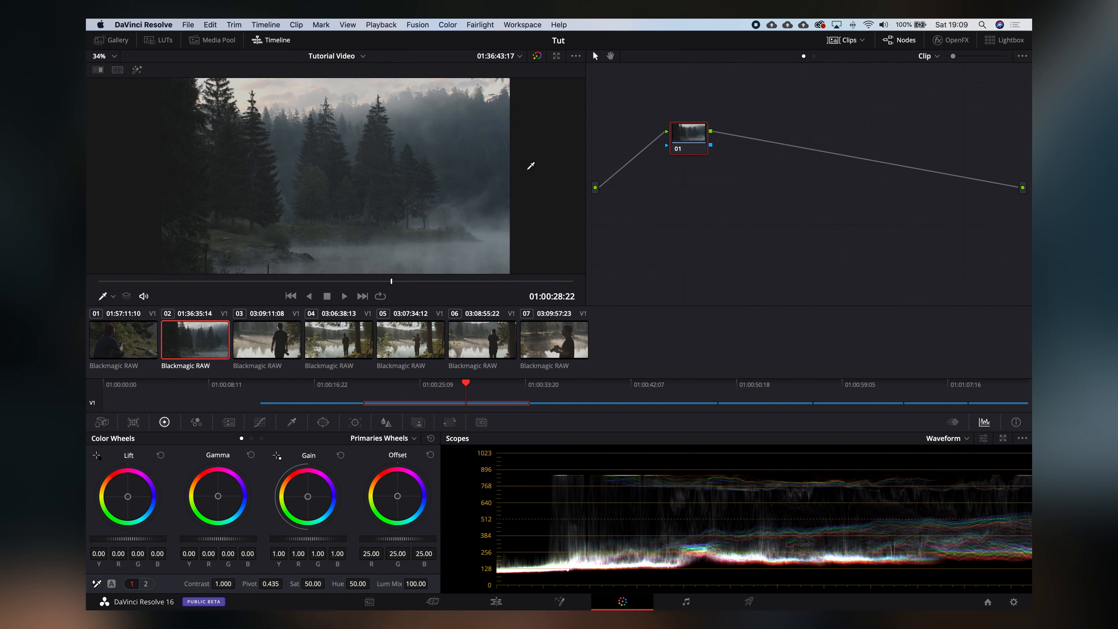
# Step: Scrub through the second clip, view the third clip, and return to the start of the second clip
pyautogui.moveTo(390, 282); pyautogui.dragTo(486, 283)
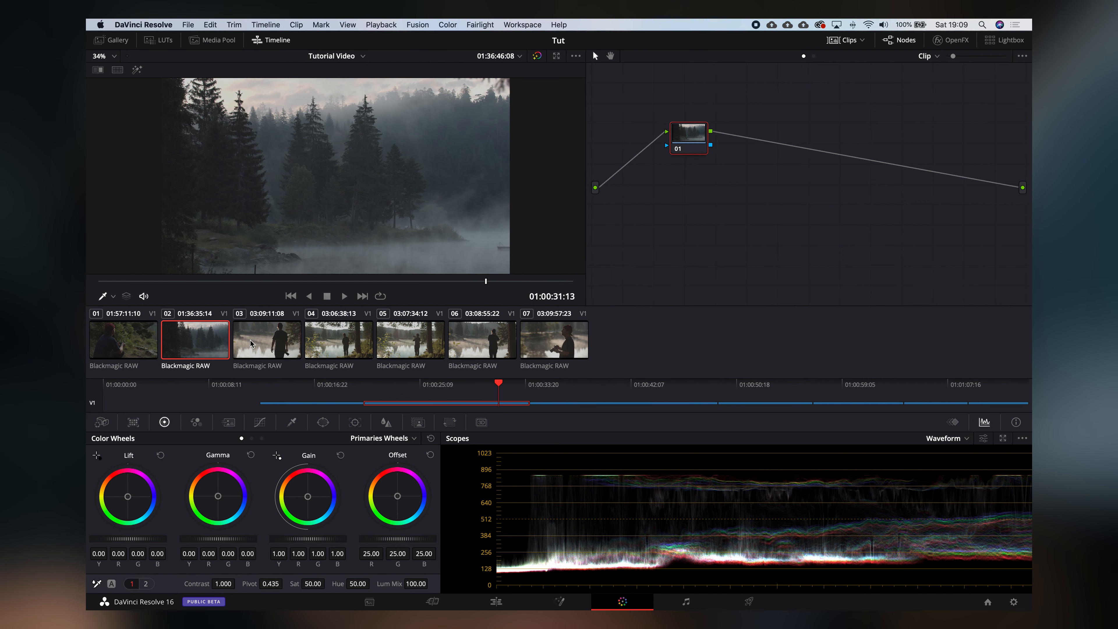
pyautogui.click(276, 347)
pyautogui.click(194, 345)
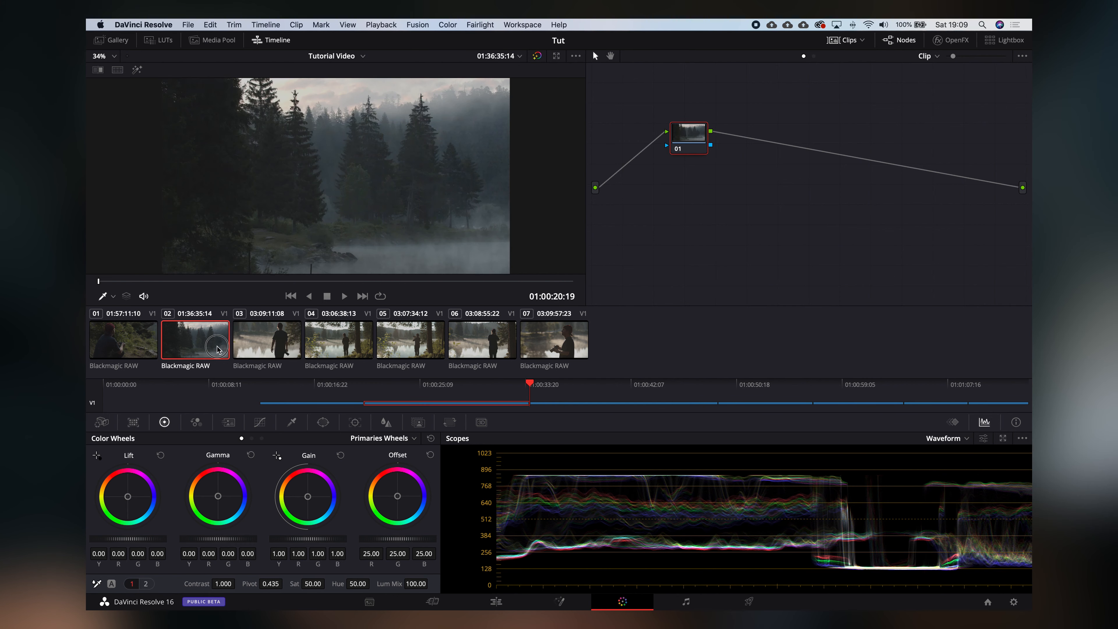
# Step: Open the second clip's Camera Raw settings, try decoding using Clip, and set Decode Using to Camera metadata
pyautogui.click(102, 422)
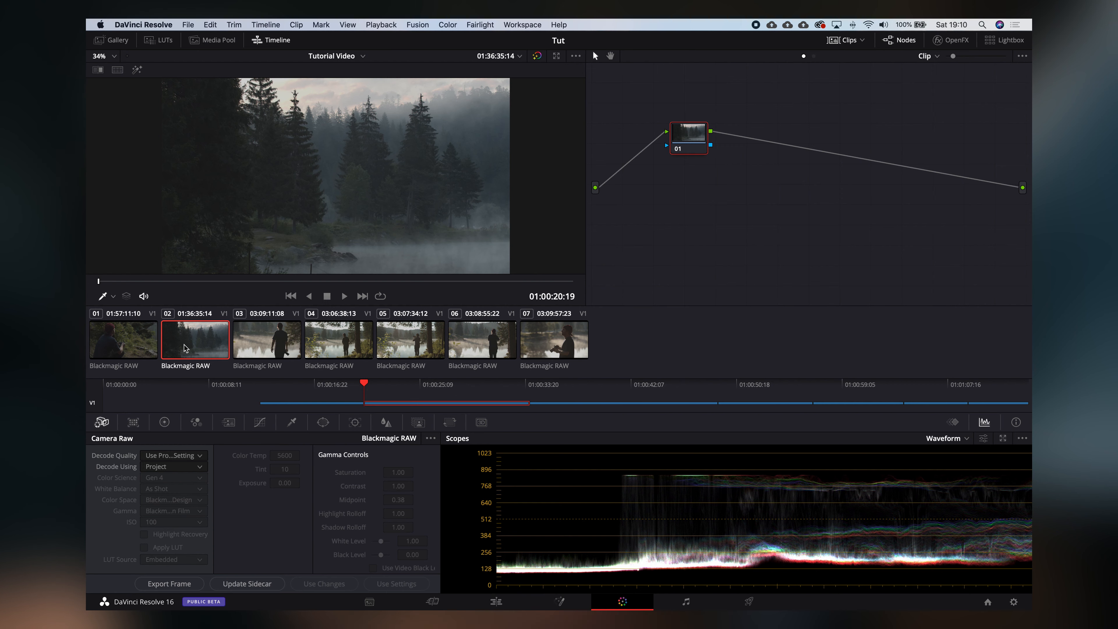
pyautogui.click(249, 348)
pyautogui.click(220, 348)
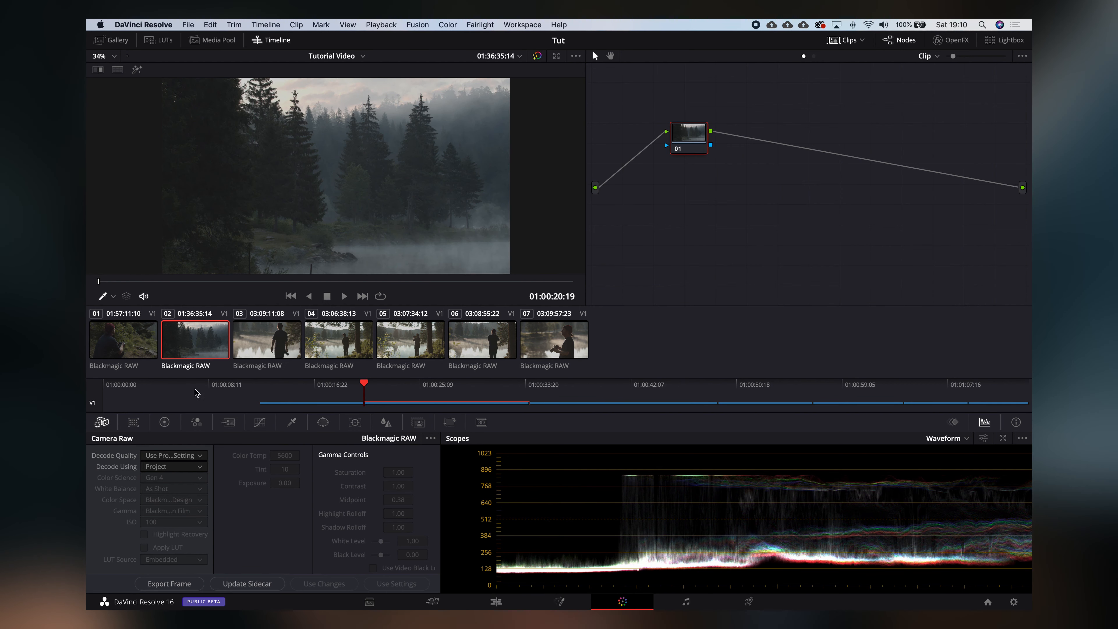
pyautogui.click(178, 467)
pyautogui.click(171, 515)
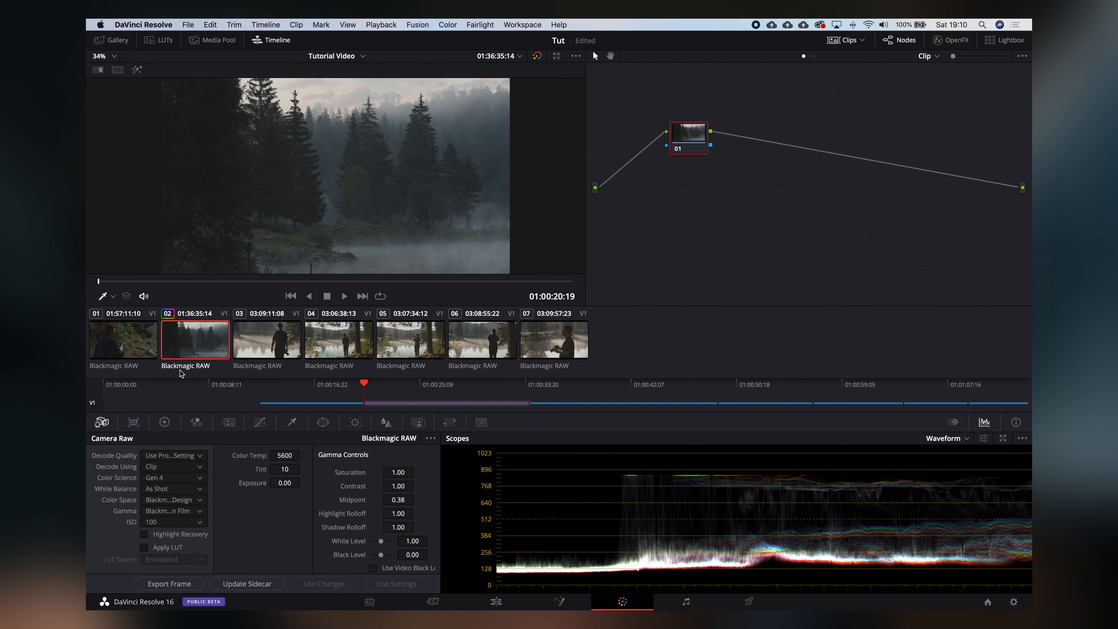
pyautogui.click(170, 467)
pyautogui.click(178, 495)
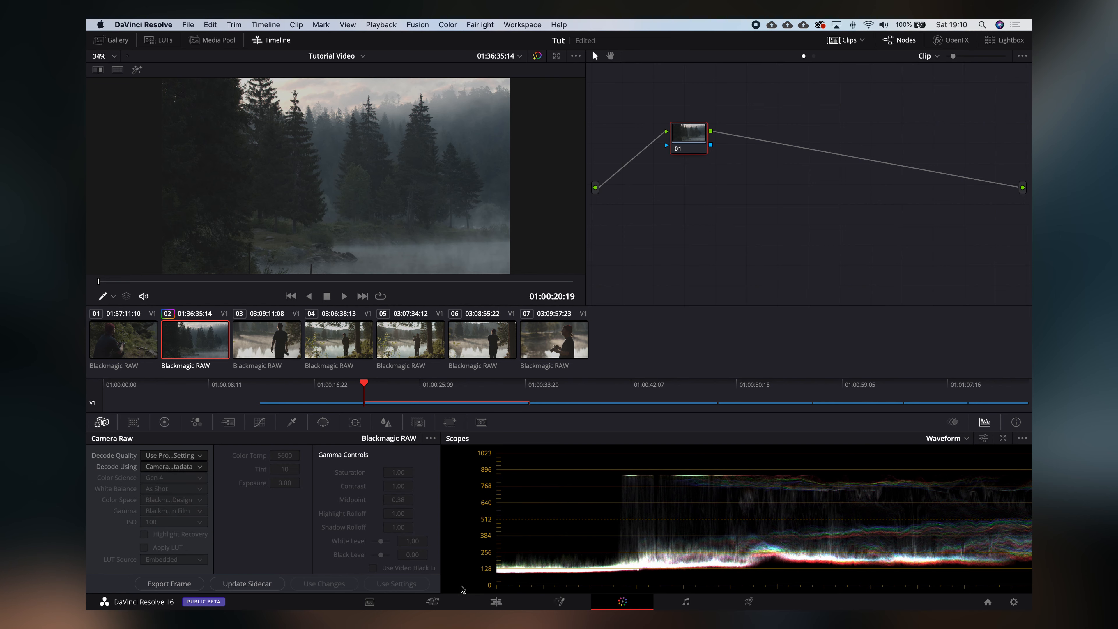
# Step: Return to the Edit page and append a clip from the drone footage's Pro bin after the last timeline clip
pyautogui.click(481, 601)
pyautogui.click(132, 40)
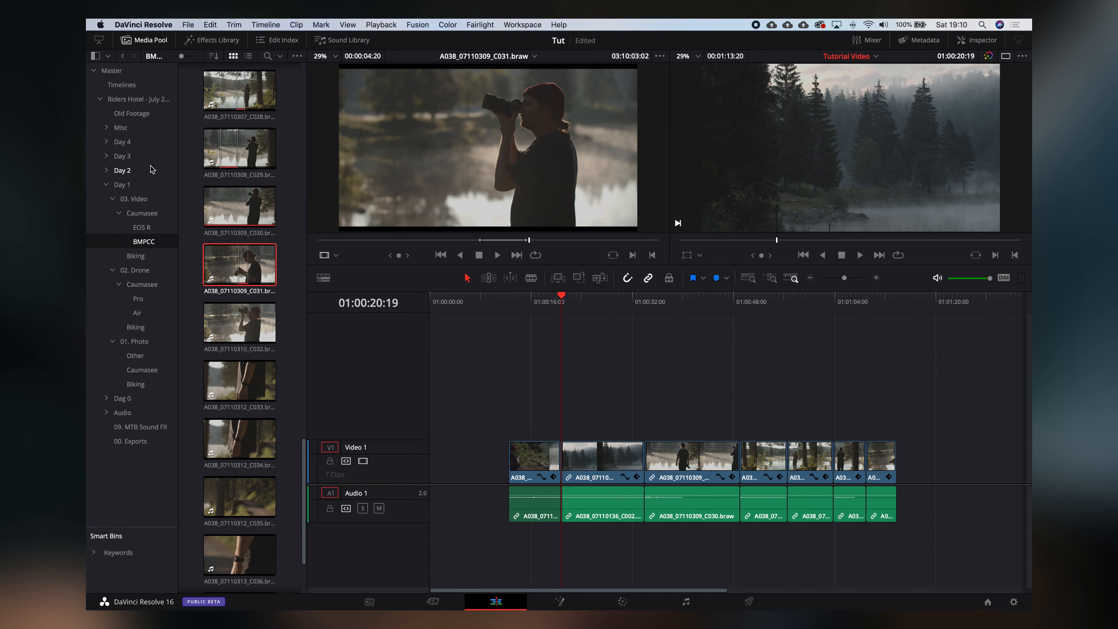
pyautogui.click(144, 301)
pyautogui.moveTo(242, 152); pyautogui.dragTo(886, 477)
# Step: Switch back to the Color page and select the added H.265 drone clip to check its Camera Raw availability
pyautogui.click(638, 601)
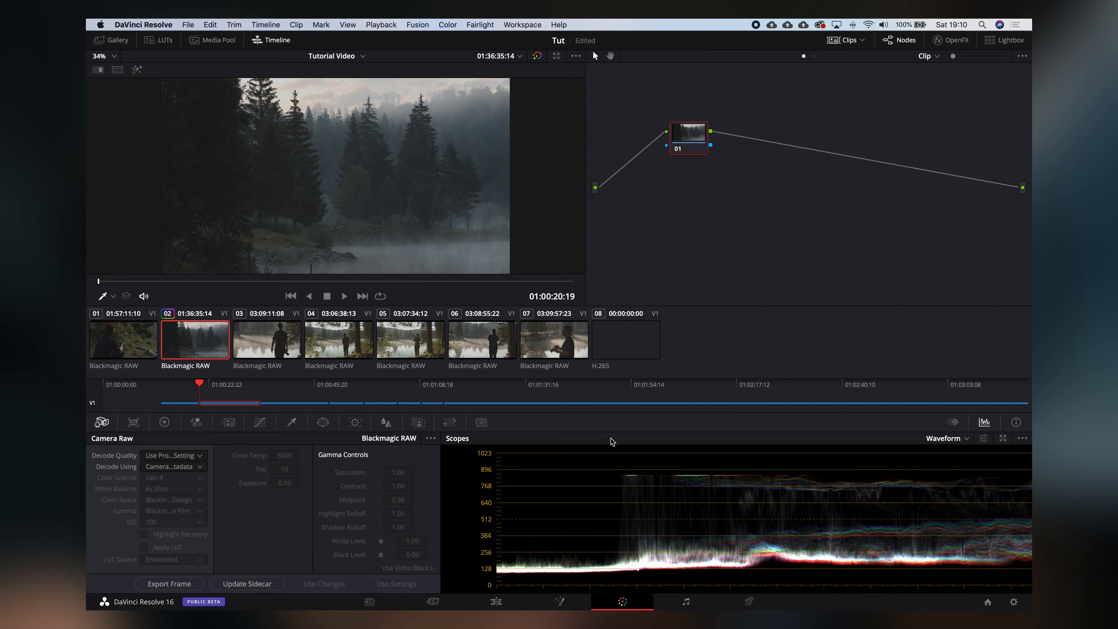
pyautogui.click(625, 340)
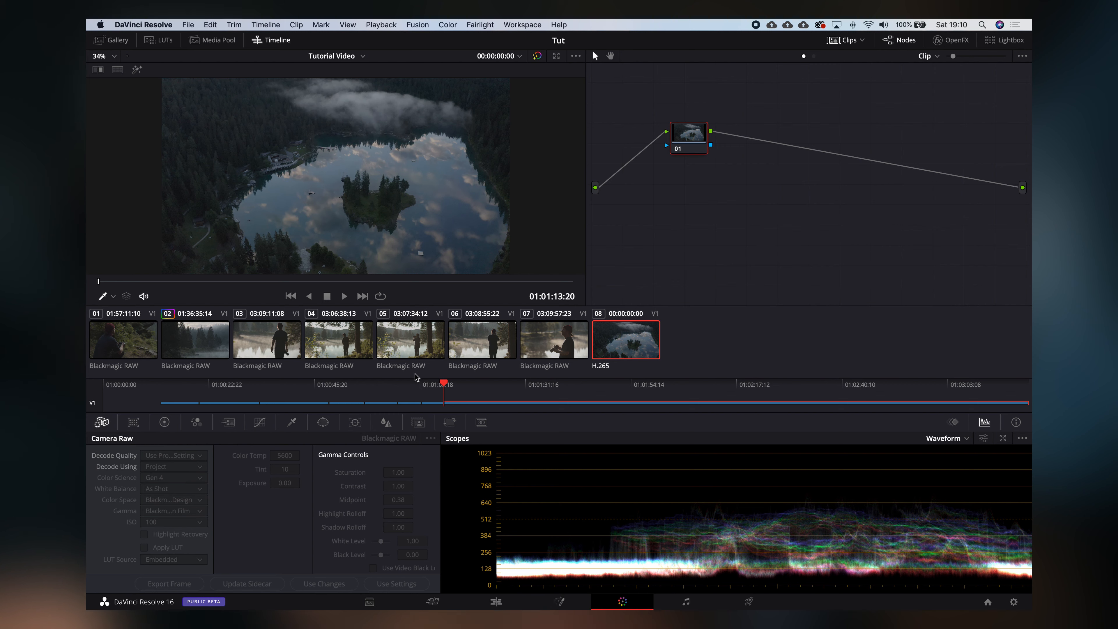
# Step: Select the second clip, set its Camera Raw Decode Using to Clip, and try an ISO of 400
pyautogui.click(178, 351)
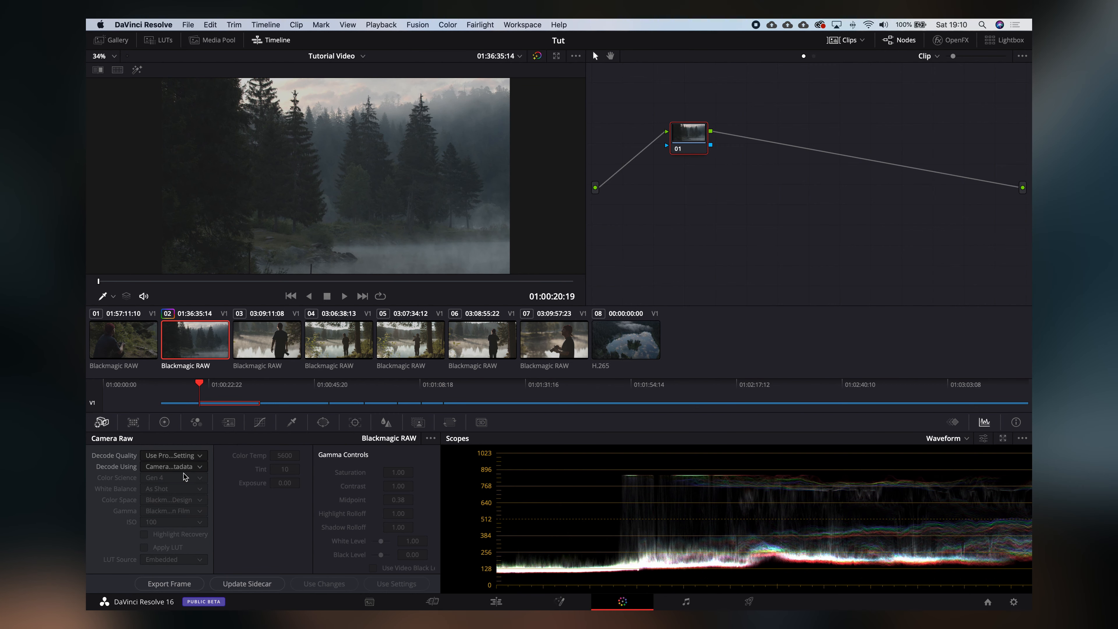
pyautogui.click(176, 467)
pyautogui.click(171, 511)
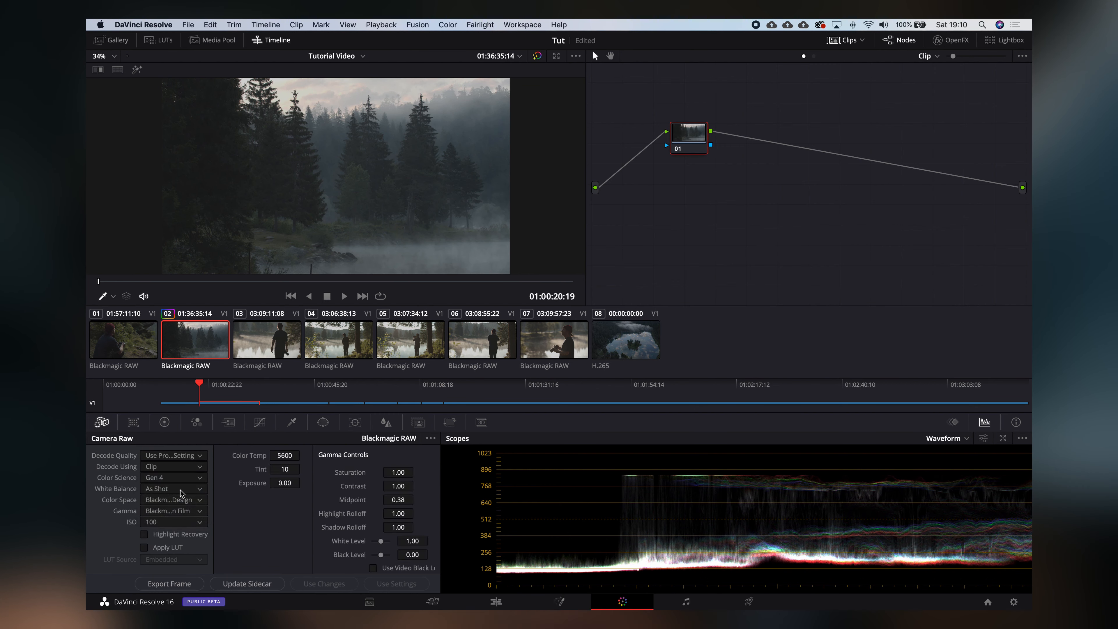
pyautogui.click(168, 522)
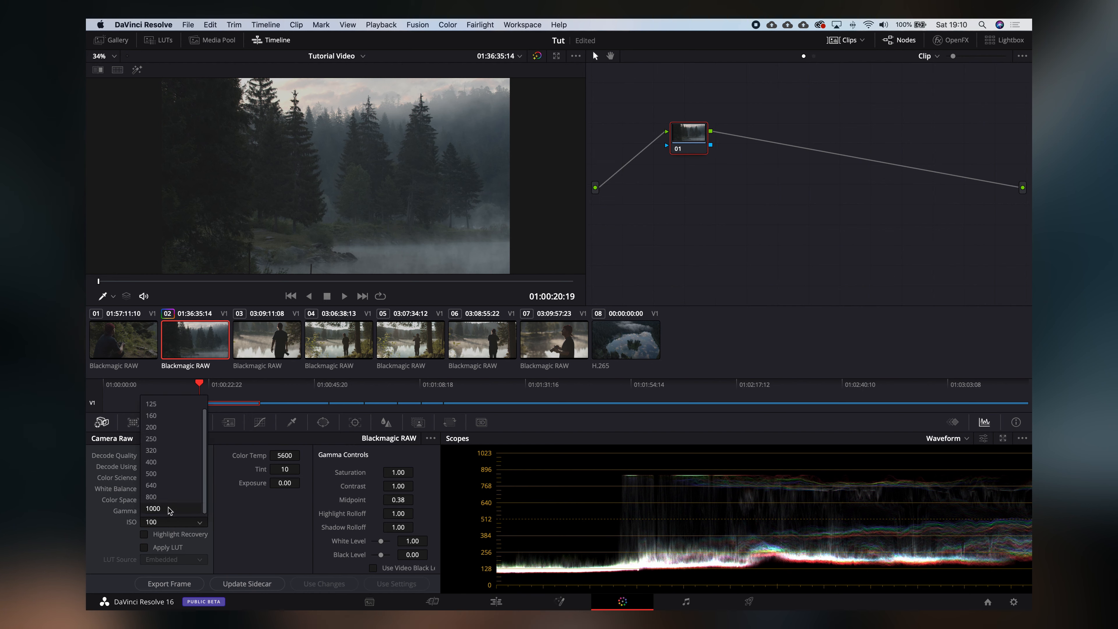
pyautogui.click(166, 460)
# Step: Restore the second clip's Camera Raw ISO to 100 and set Decode Using back to Camera metadata
pyautogui.click(180, 524)
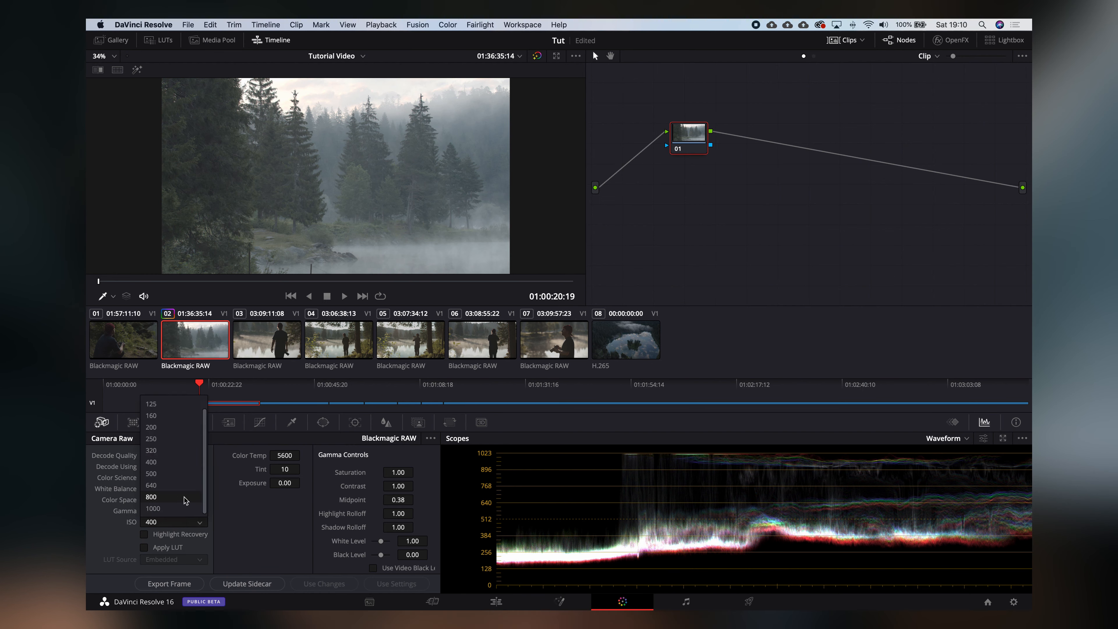
pyautogui.click(172, 403)
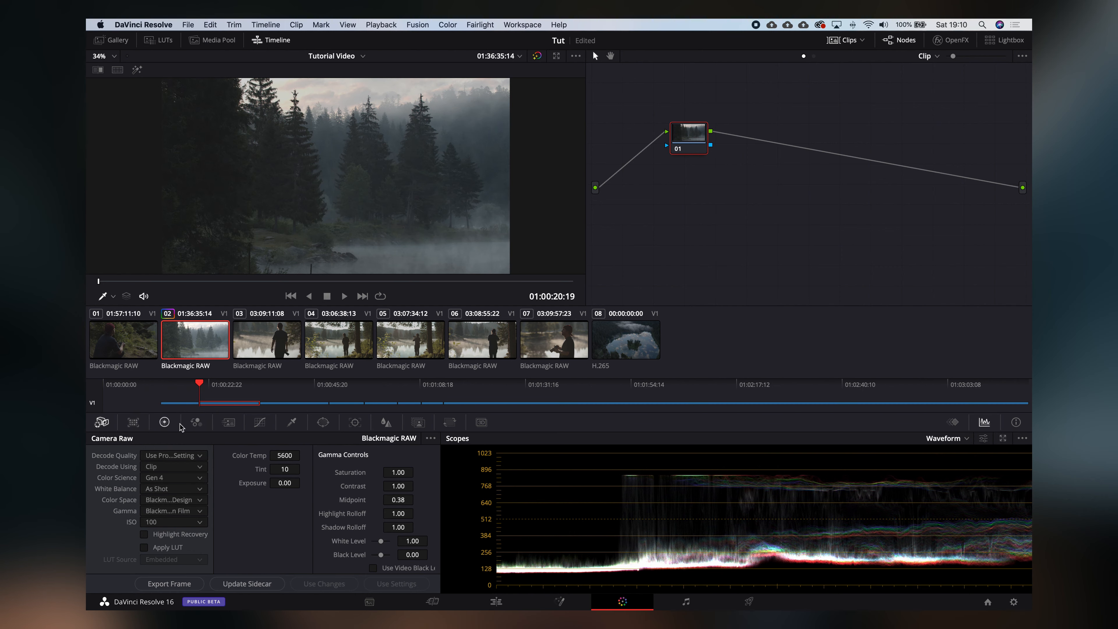
pyautogui.click(171, 468)
pyautogui.click(189, 487)
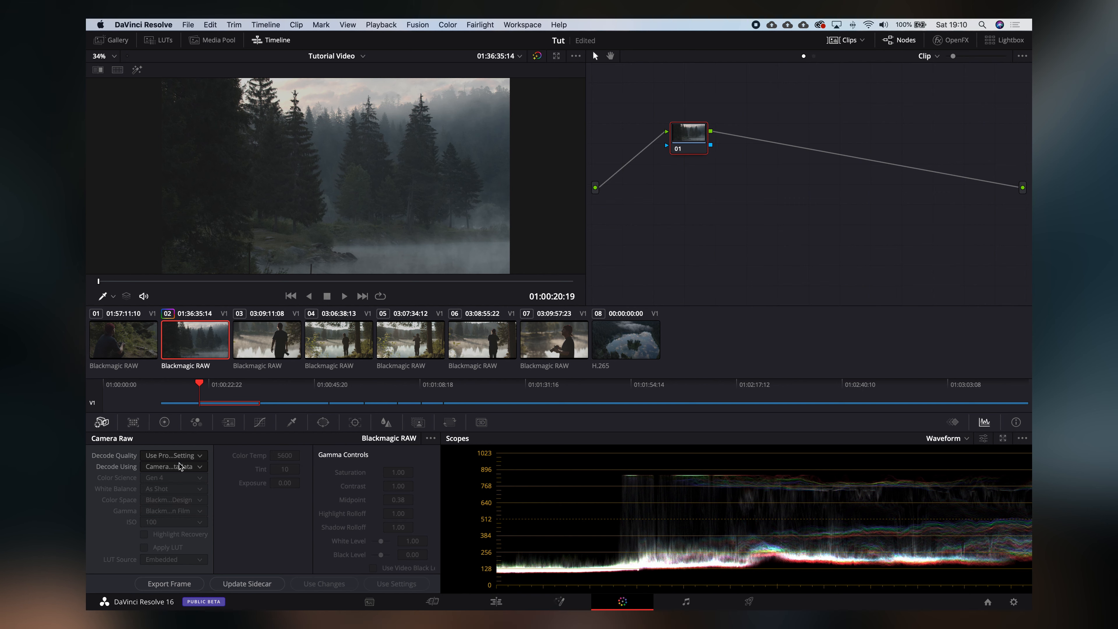
# Step: Choose the X-Rite ColorChecker Passport Video chart in Color Match for the second clip
pyautogui.click(136, 424)
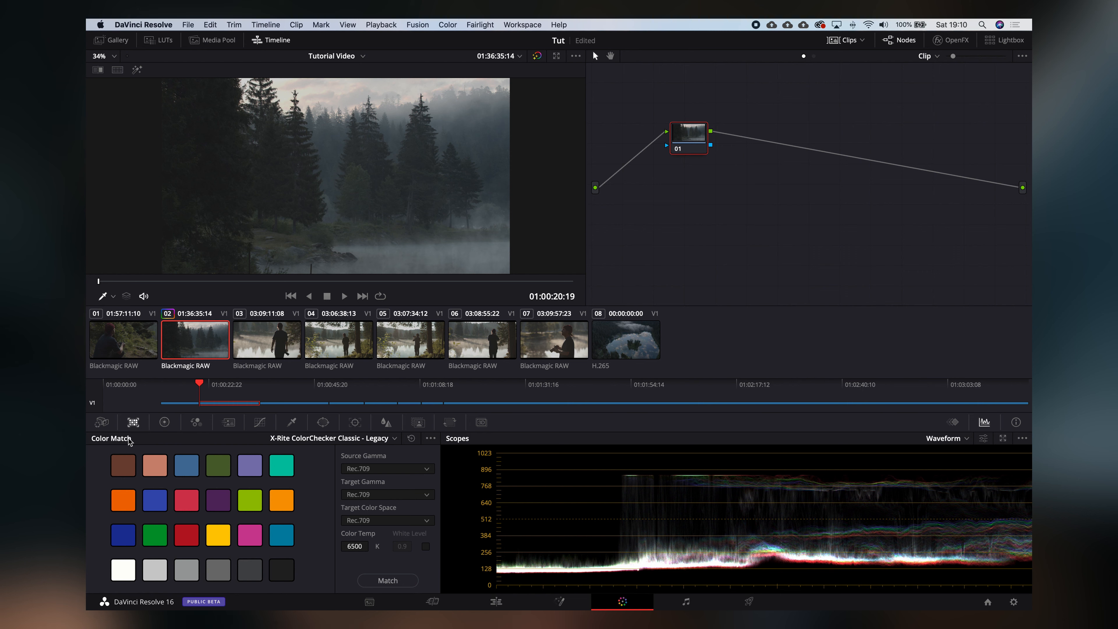
pyautogui.click(339, 438)
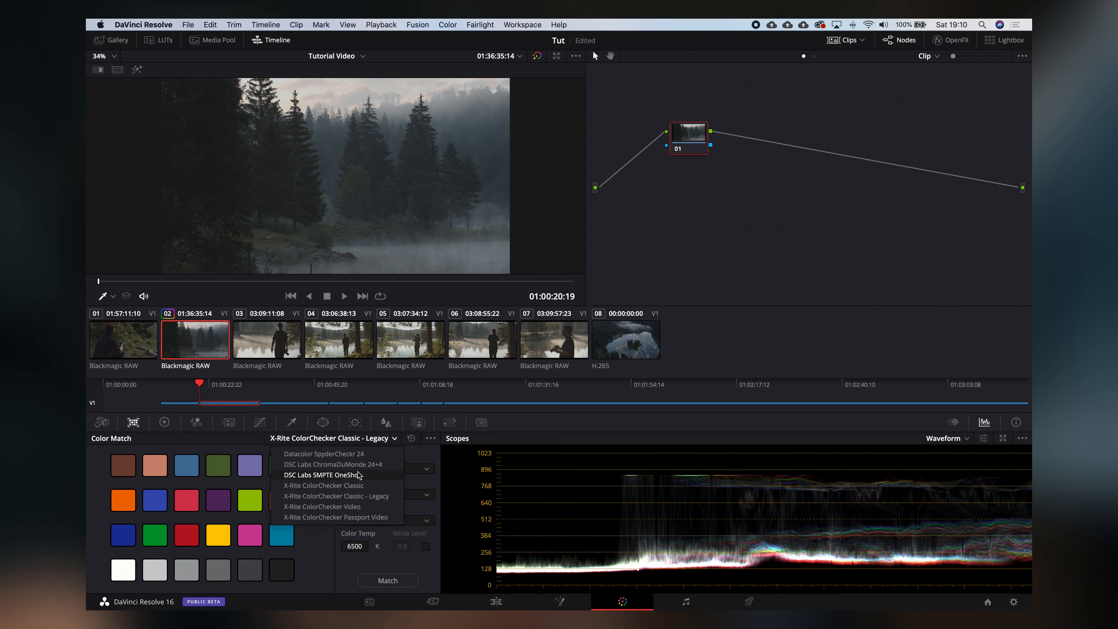
pyautogui.click(370, 519)
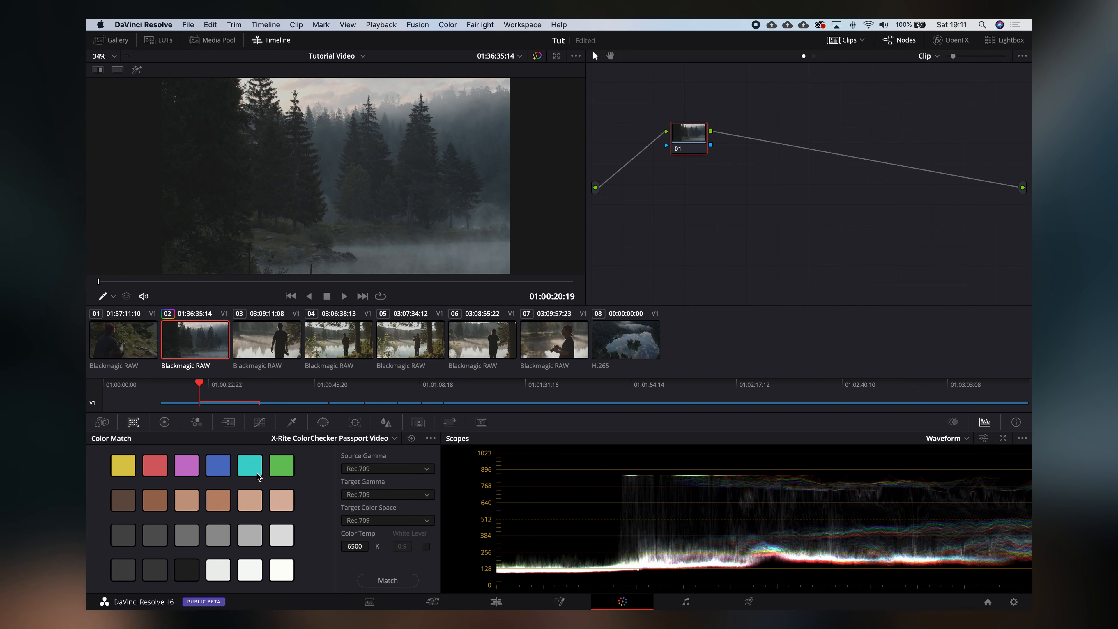
# Step: View the Color Wheels, try lowering blue in the RGB Mixer's Blue Output to about -1.19, and restore it to 1.00
pyautogui.click(164, 421)
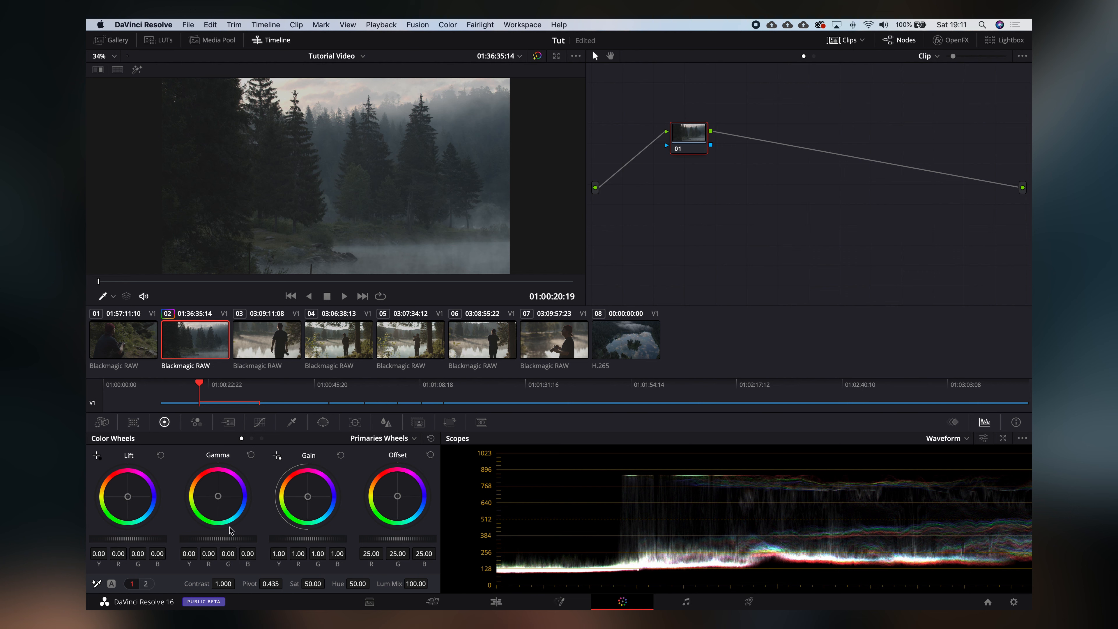
pyautogui.click(196, 422)
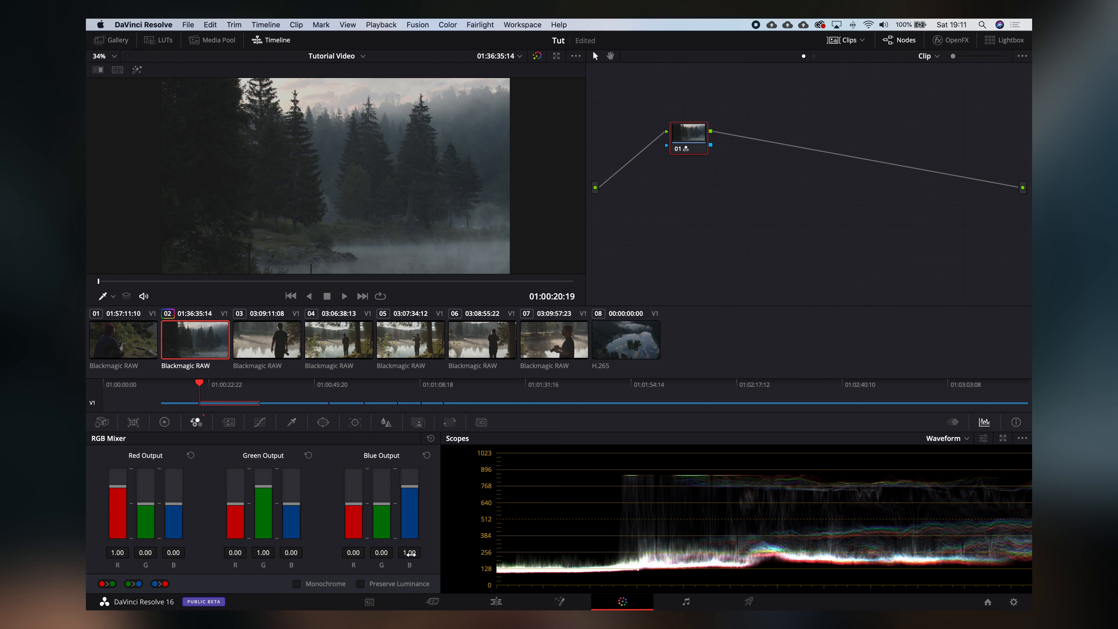
pyautogui.moveTo(410, 553)
pyautogui.mouseDown()
pyautogui.moveTo(445, 554)
pyautogui.moveTo(387, 553)
pyautogui.moveTo(517, 547)
pyautogui.moveTo(406, 554)
pyautogui.mouseUp()
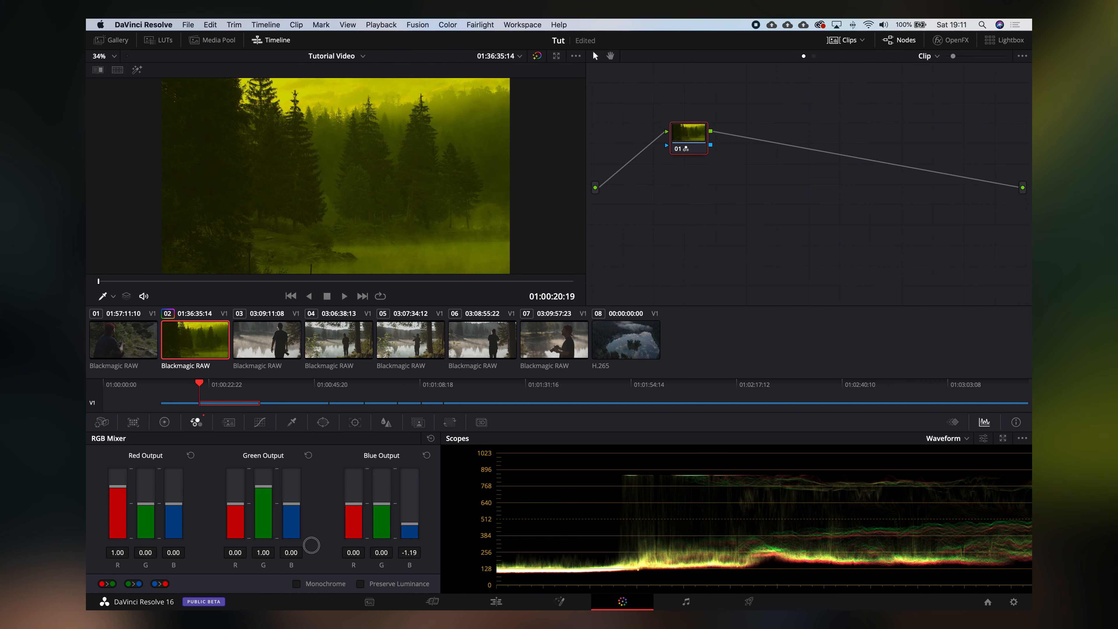
pyautogui.moveTo(311, 544); pyautogui.dragTo(534, 537)
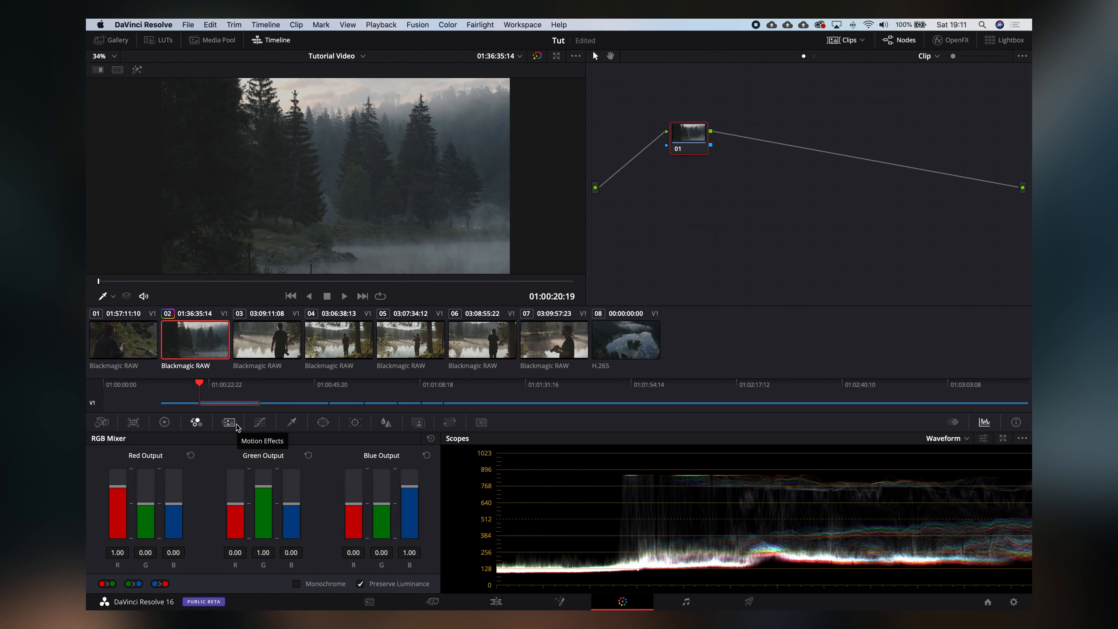
# Step: Set Temporal NR to 3 frames in Motion Effects, with linked luma and chroma thresholds of about 6.4
pyautogui.click(229, 423)
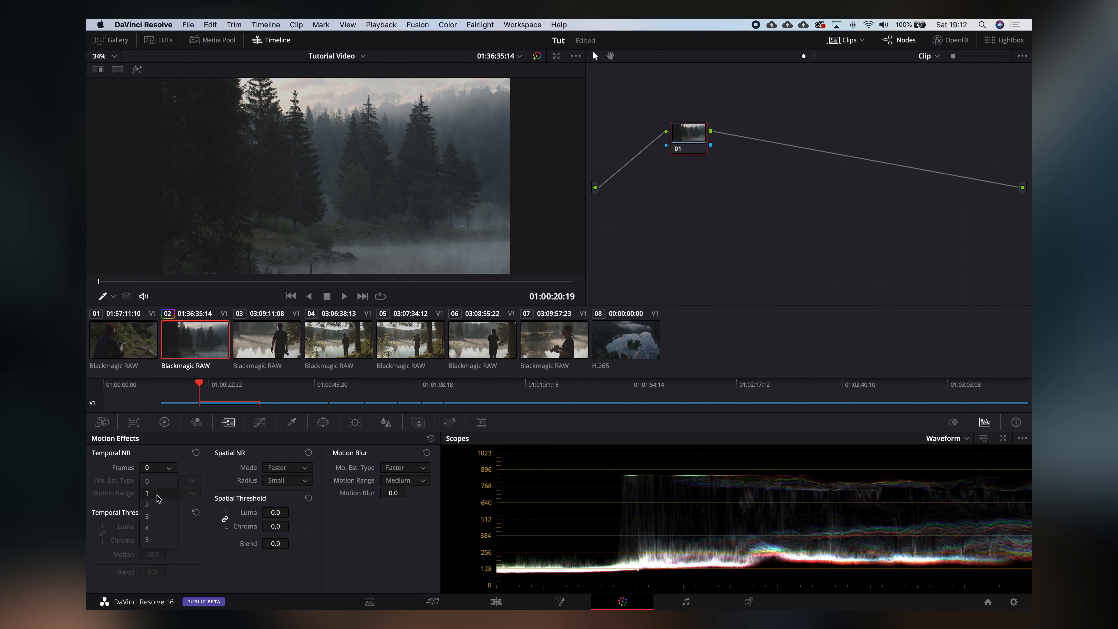
pyautogui.click(155, 516)
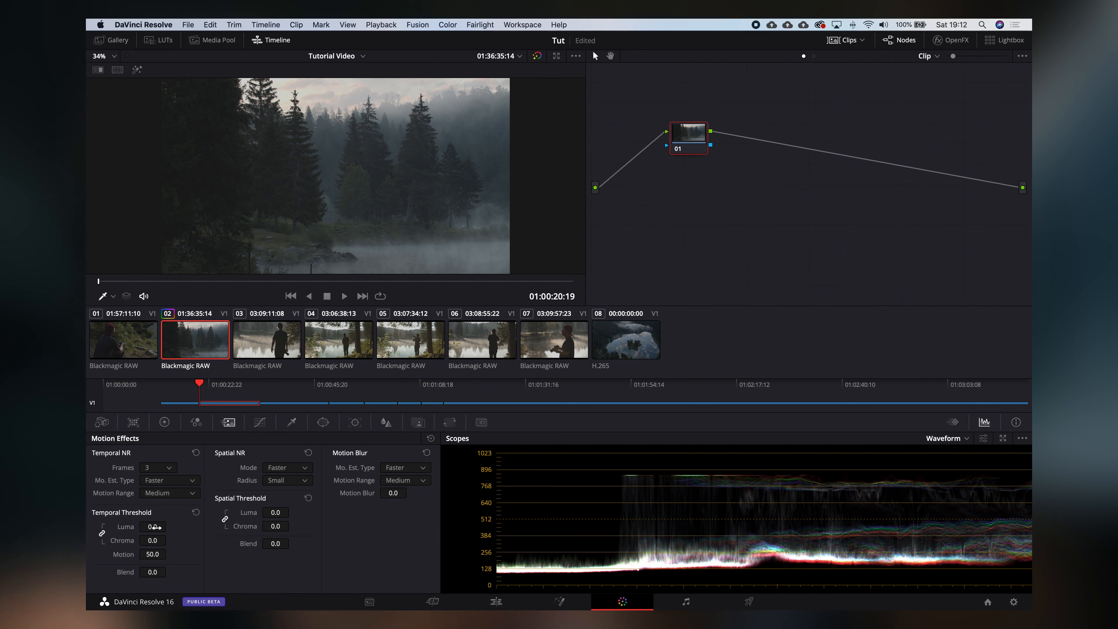
pyautogui.moveTo(154, 526)
pyautogui.mouseDown()
pyautogui.moveTo(171, 528)
pyautogui.moveTo(157, 527)
pyautogui.mouseUp()
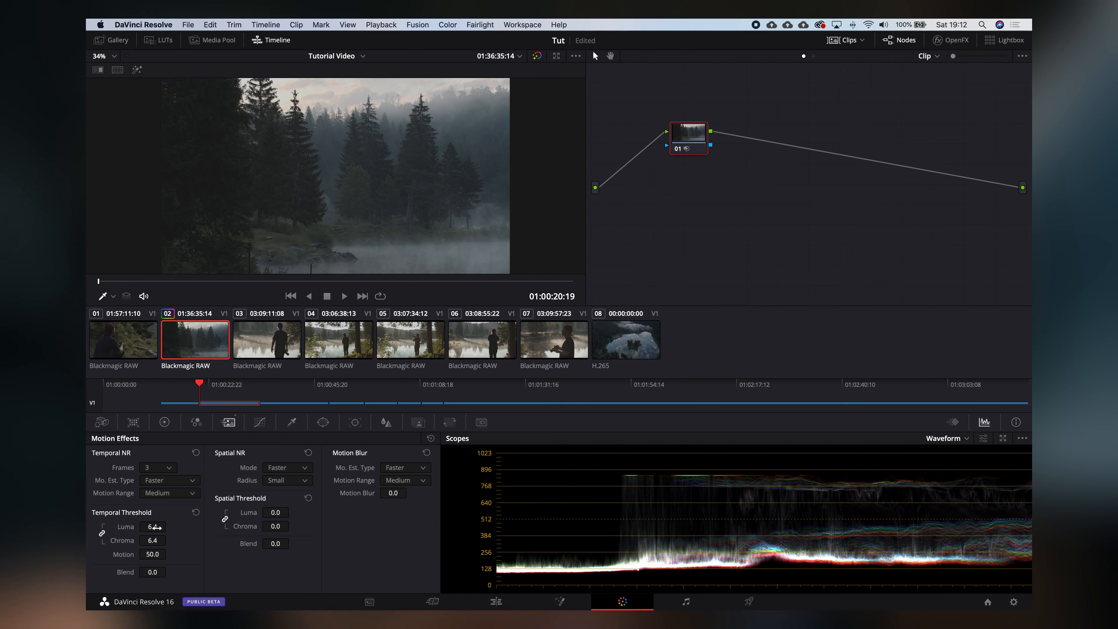
# Step: Set the Temporal NR motion estimation type to Better and raise the luma and chroma thresholds to 9.4
pyautogui.click(157, 470)
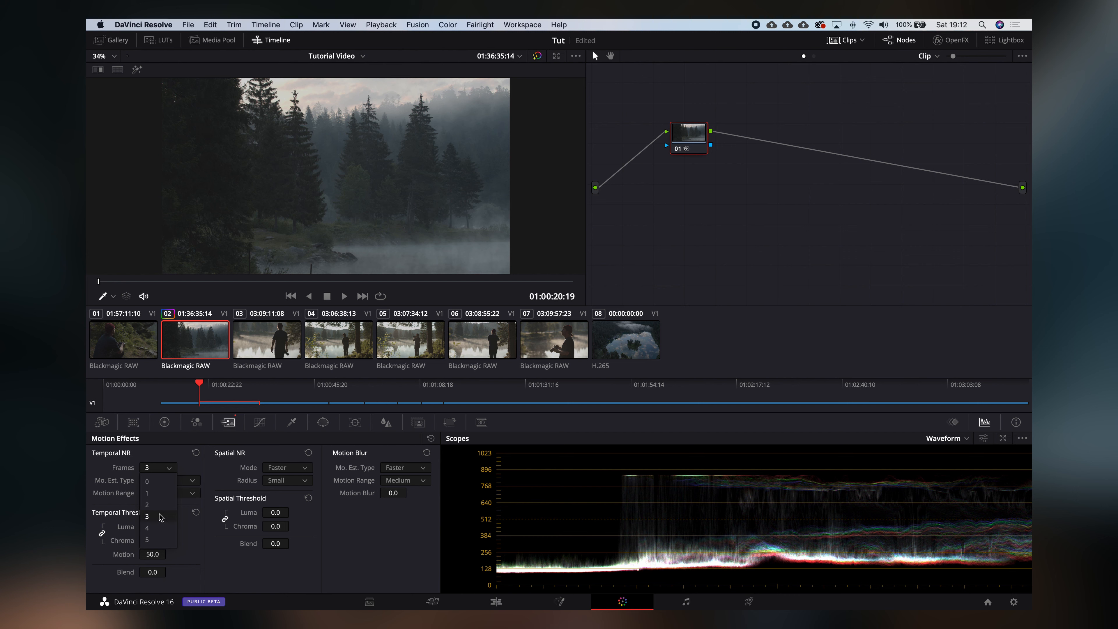
pyautogui.click(185, 489)
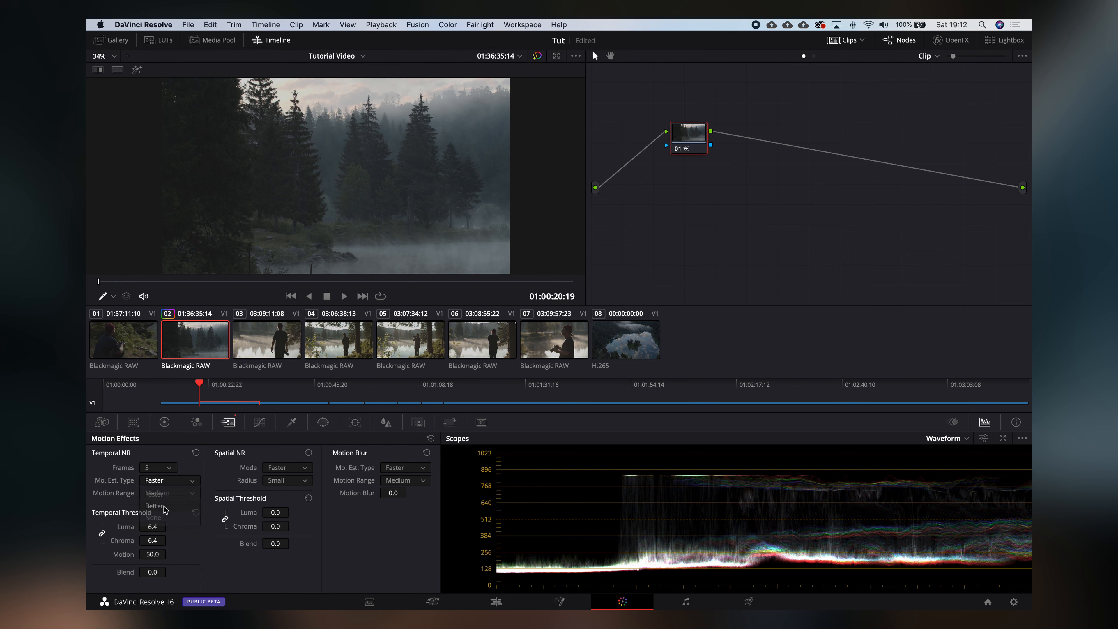
pyautogui.click(169, 530)
pyautogui.scroll(-3, 168, 530)
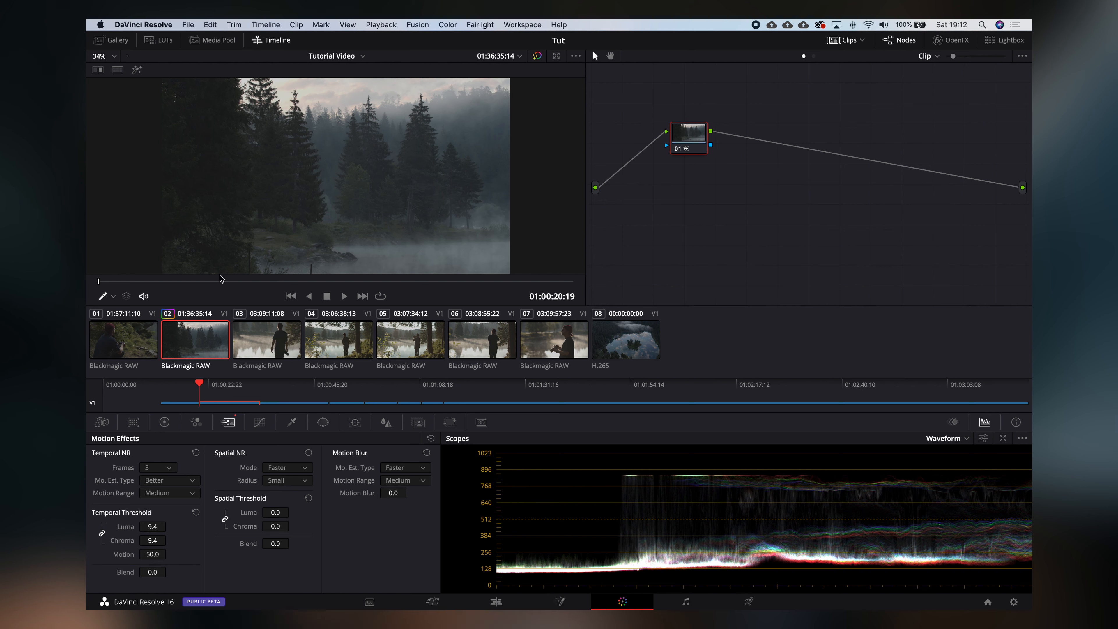
# Step: Scrub the second clip to 01:00:26:02 and reset the noise reduction applied to its node
pyautogui.moveTo(225, 281); pyautogui.dragTo(289, 284)
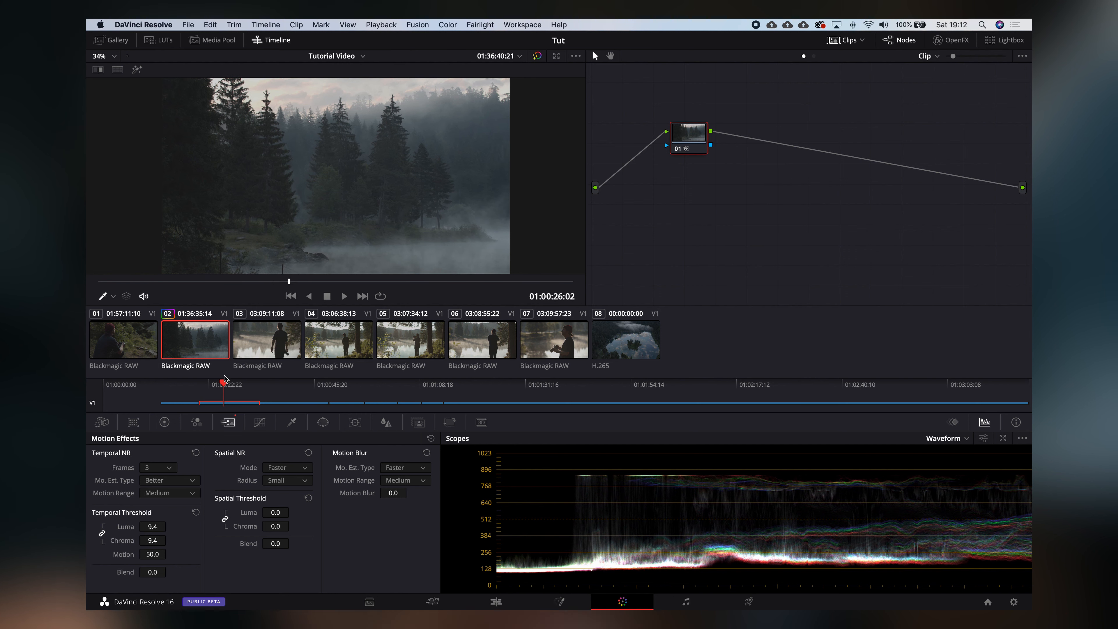
pyautogui.rightClick(679, 216)
pyautogui.click(692, 220)
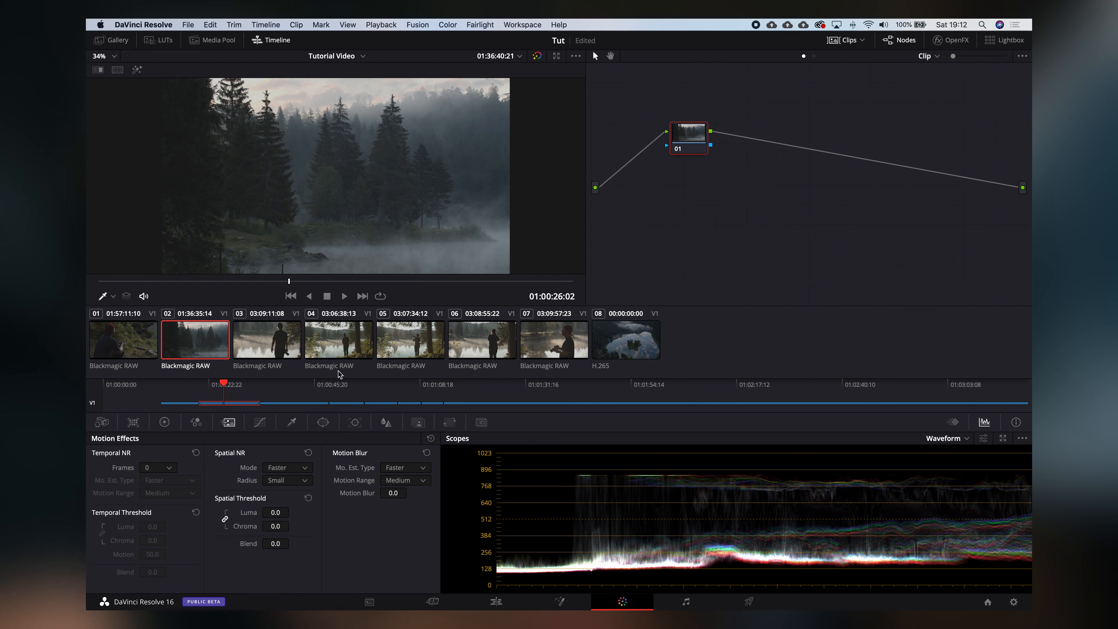
# Step: Add a control point on the lower part of the second clip's Custom curve
pyautogui.click(260, 421)
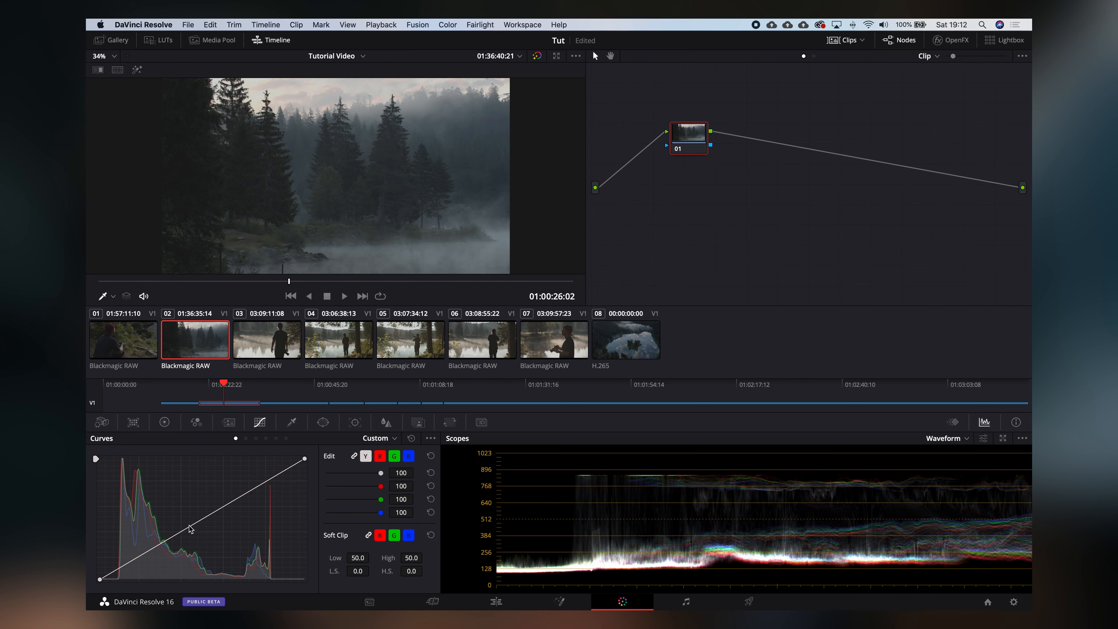
pyautogui.moveTo(190, 528)
pyautogui.mouseDown()
pyautogui.moveTo(170, 520)
pyautogui.moveTo(175, 532)
pyautogui.mouseUp()
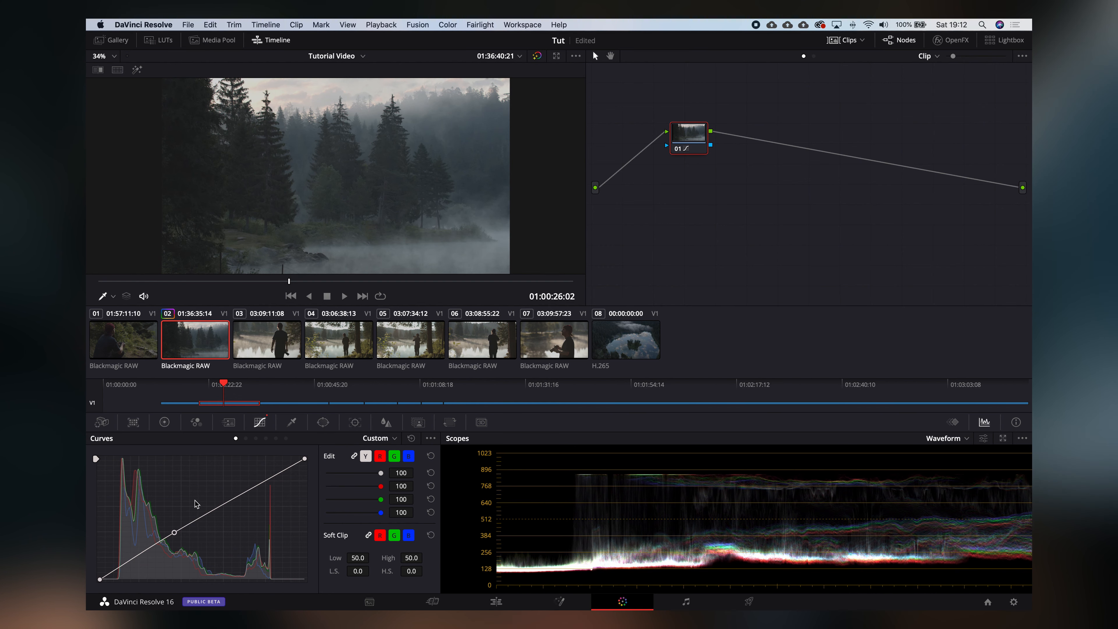
# Step: View Hue Vs Hue, Hue Vs Lum and the remaining curve types, return to Custom, and reset the curve
pyautogui.click(246, 439)
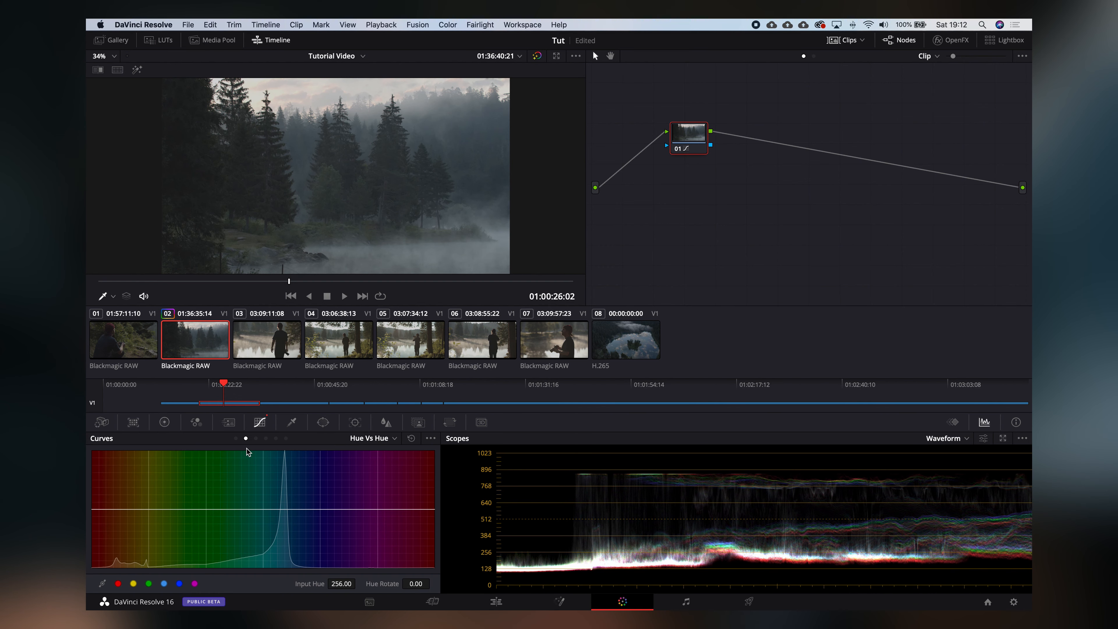
pyautogui.click(256, 438)
pyautogui.click(266, 439)
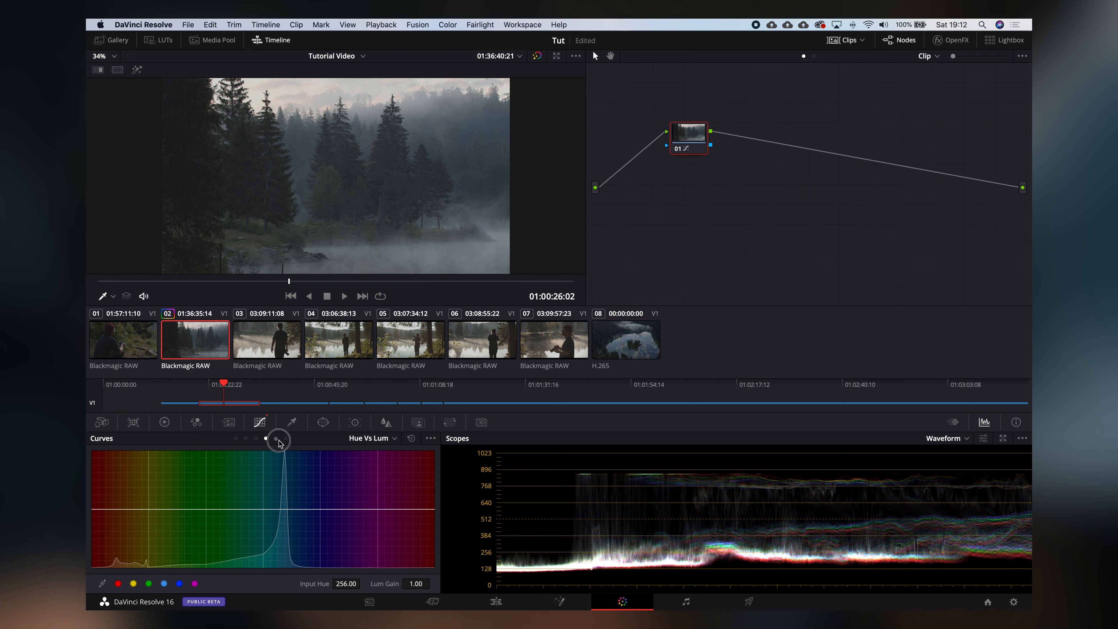
pyautogui.click(276, 438)
pyautogui.click(286, 438)
pyautogui.click(235, 438)
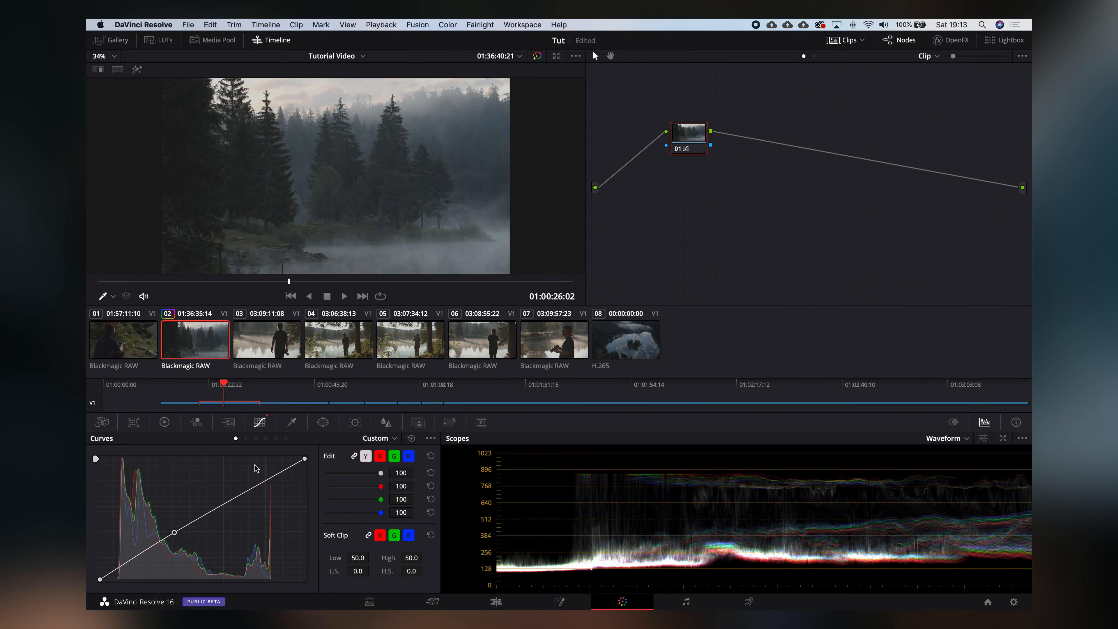
pyautogui.click(411, 438)
# Step: Open the HSL Qualifier and move to 01:01:12:00 in the seventh clip
pyautogui.click(292, 422)
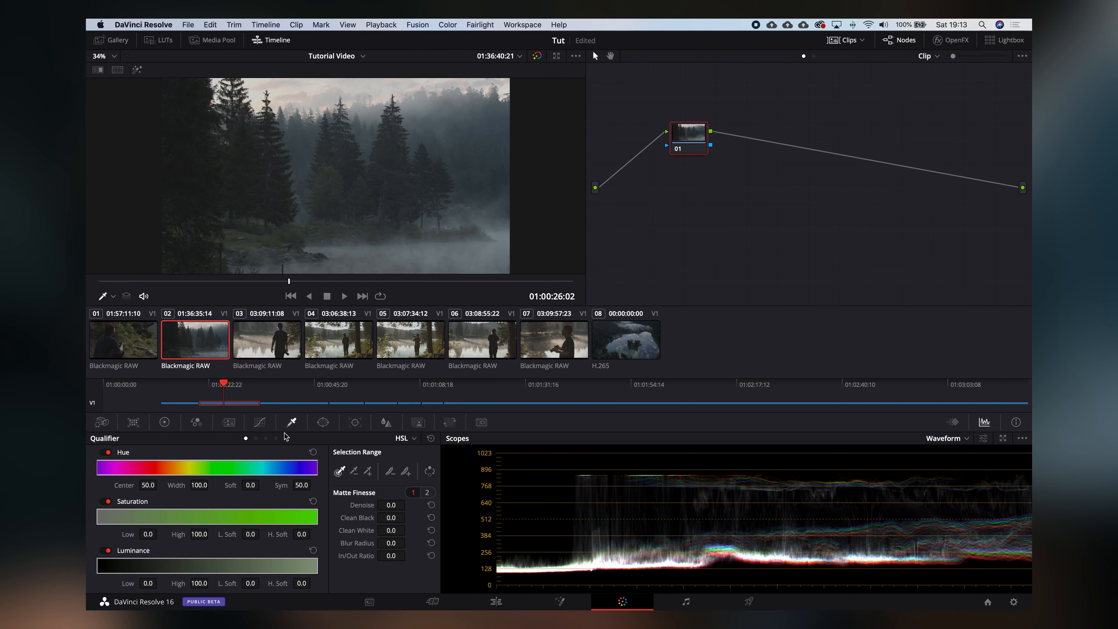
pyautogui.click(539, 340)
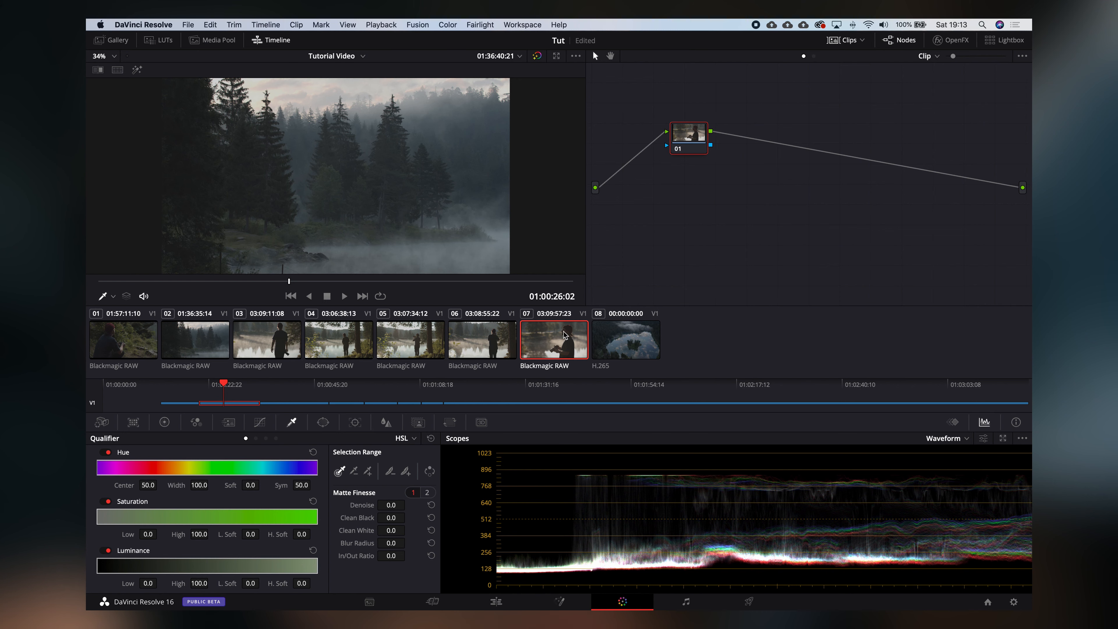
pyautogui.click(395, 281)
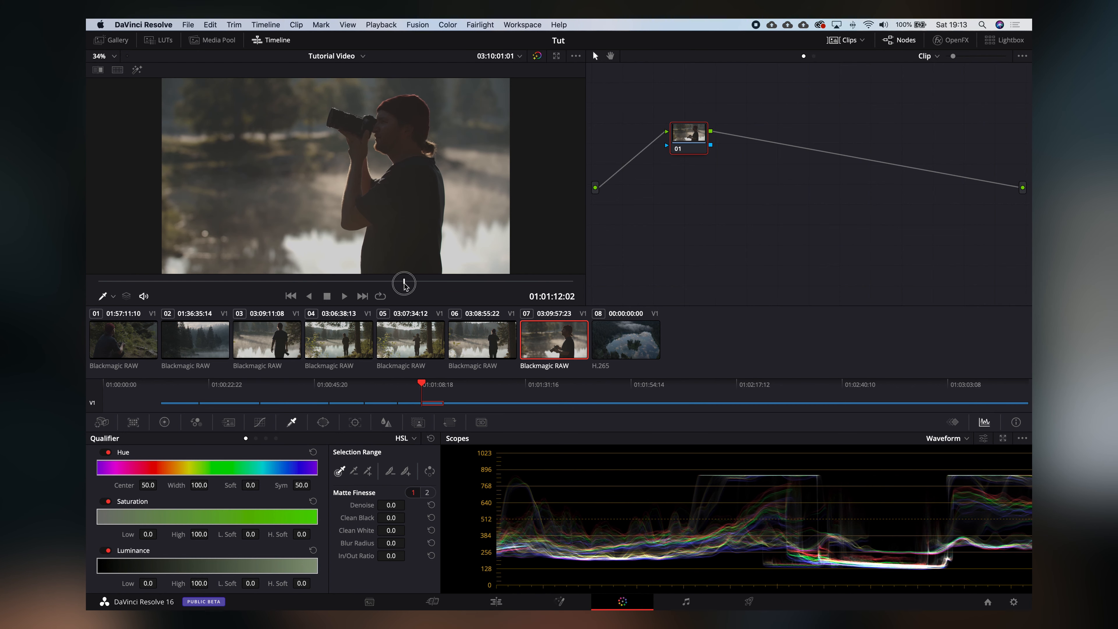
# Step: Sample the man's face with the HSL Qualifier and highlight the selected areas in the viewer
pyautogui.click(393, 126)
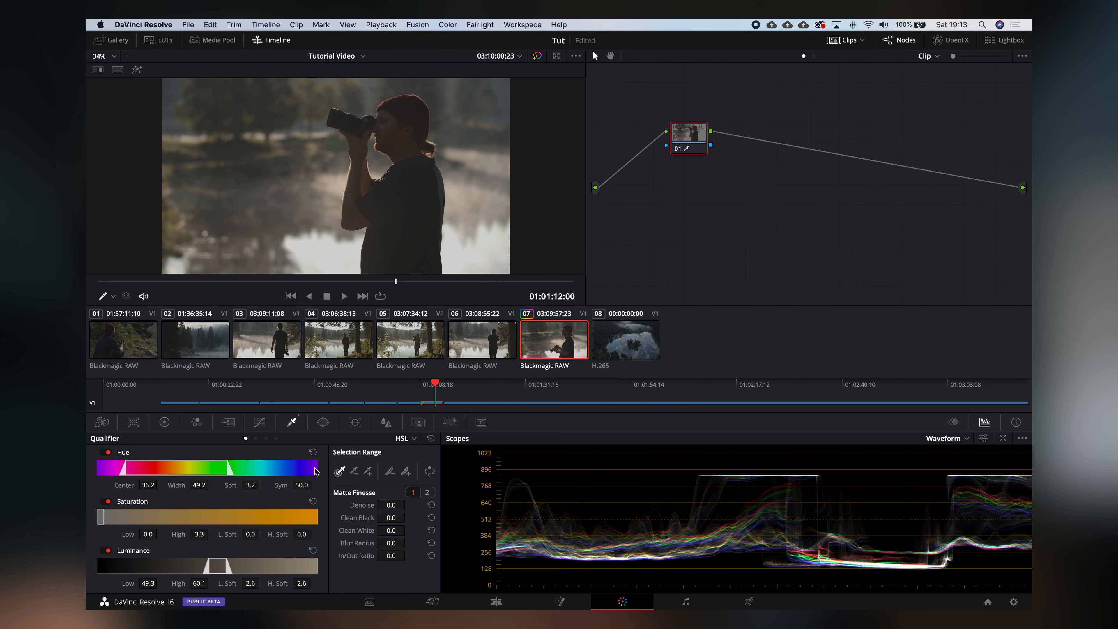
pyautogui.click(394, 120)
pyautogui.hotkey('shift', 'h')
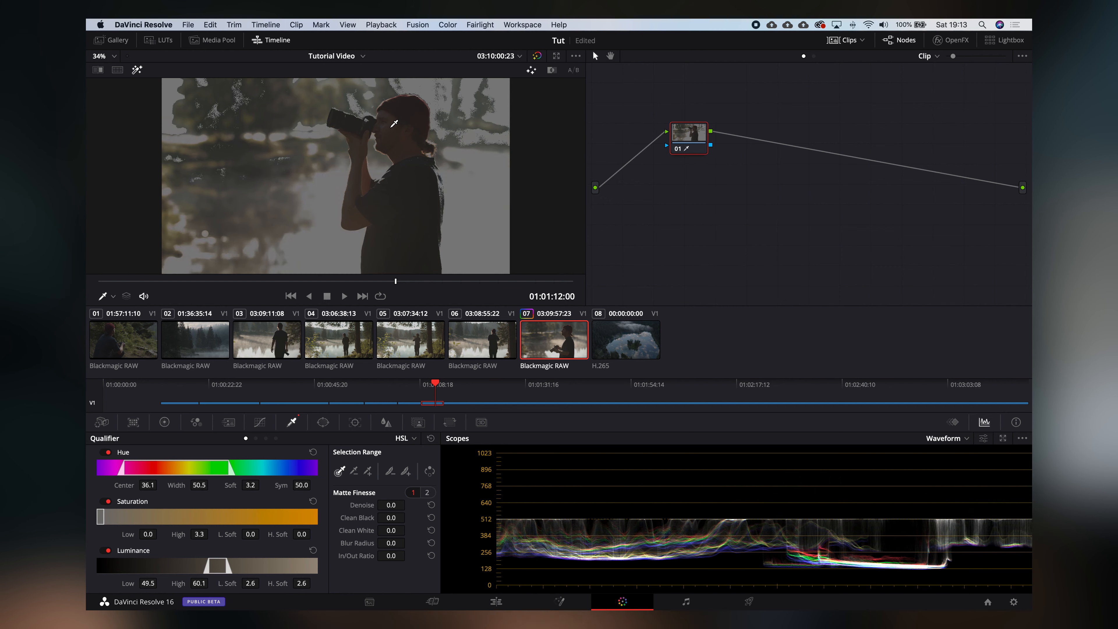
# Step: Try sampling the man's body and the blurred background with the Qualifier, and resample his face
pyautogui.moveTo(410, 140); pyautogui.dragTo(403, 179)
pyautogui.moveTo(258, 103); pyautogui.dragTo(270, 112)
pyautogui.scroll(-1, 401, 132)
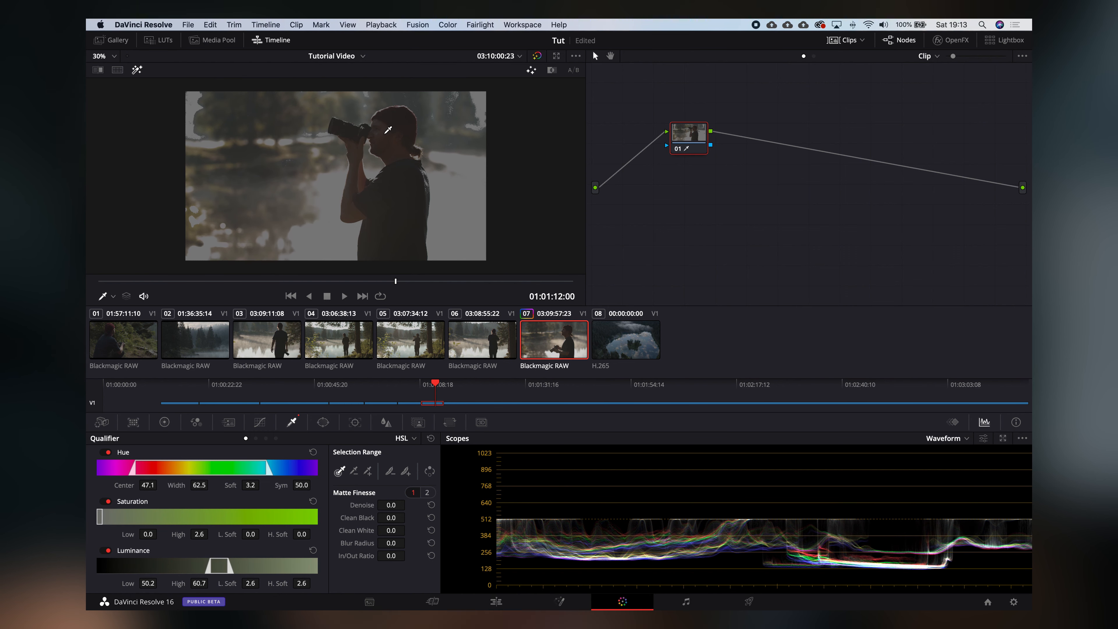
pyautogui.click(384, 133)
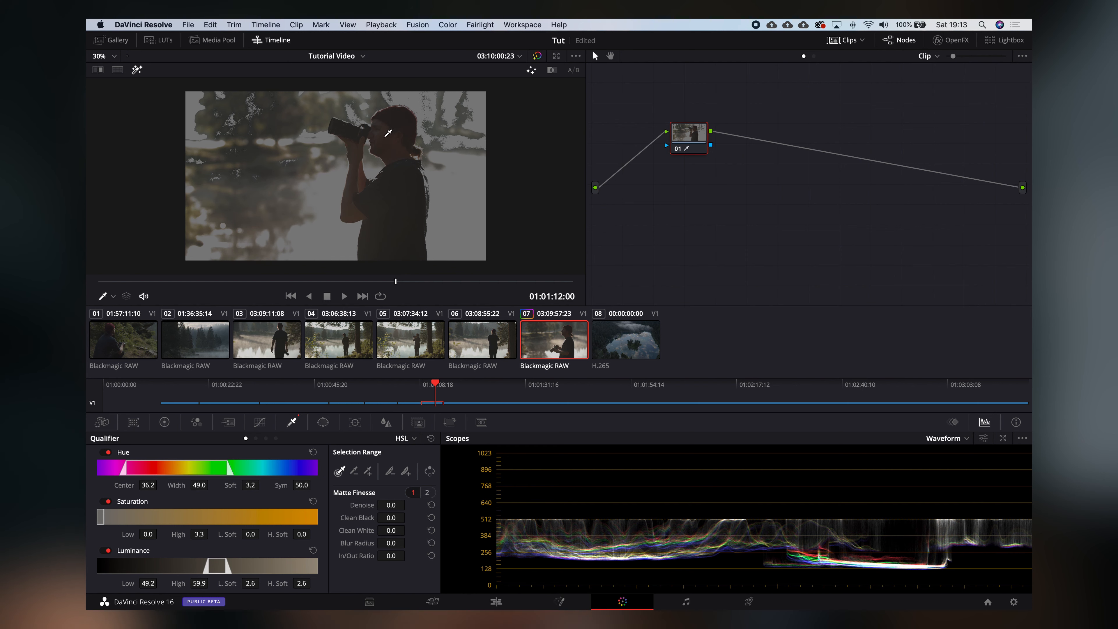
pyautogui.scroll(3, 386, 135)
pyautogui.scroll(-3, 388, 133)
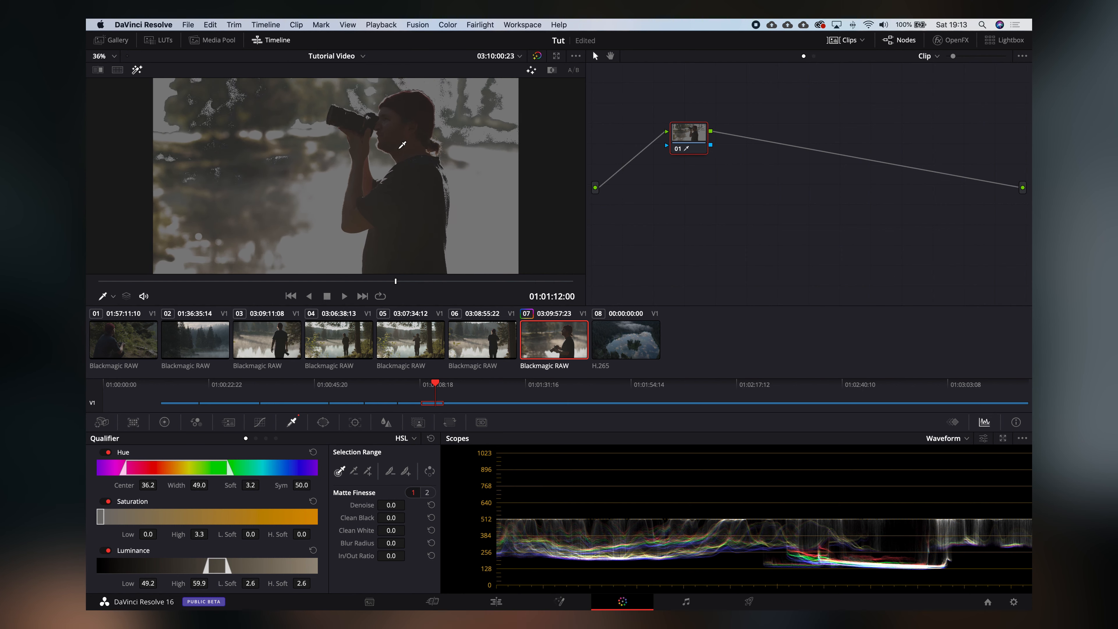
pyautogui.click(398, 115)
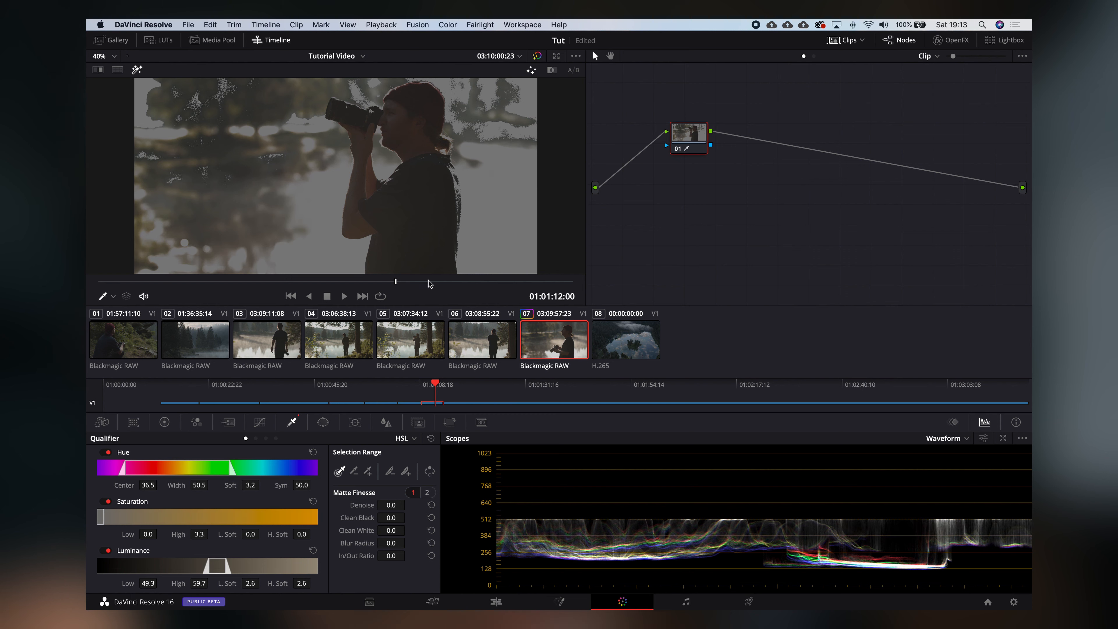
# Step: Reset the Qualifier and add a circular window shaped into a wide ellipse with size 22.66 and aspect 65.32
pyautogui.click(430, 438)
pyautogui.click(326, 424)
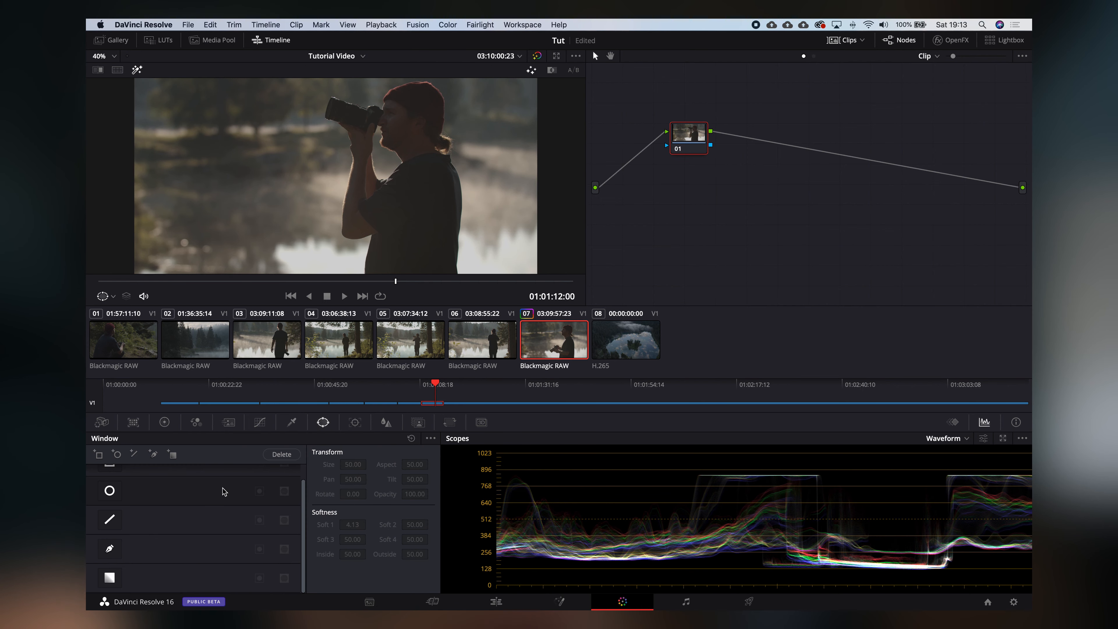
pyautogui.scroll(2, 189, 504)
pyautogui.click(110, 508)
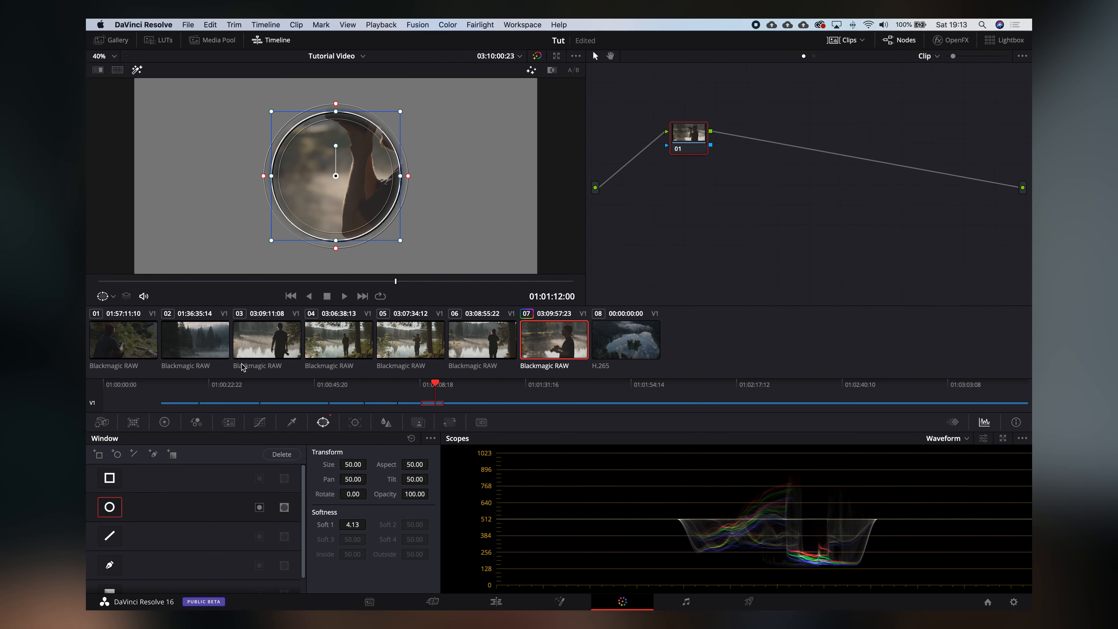
pyautogui.moveTo(398, 177); pyautogui.dragTo(378, 176)
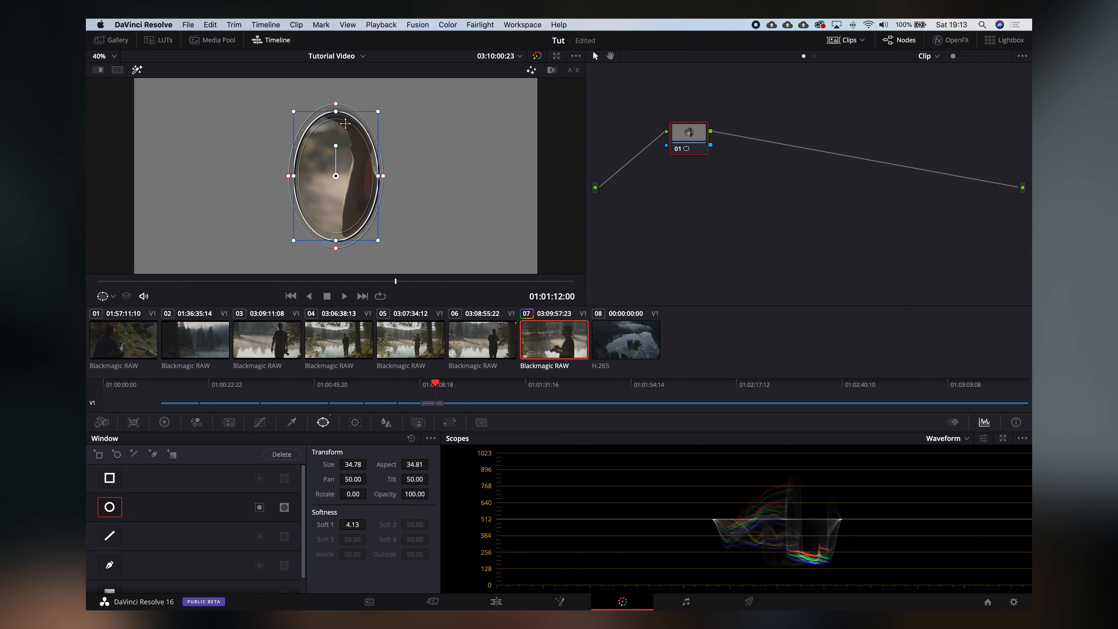
pyautogui.moveTo(336, 112); pyautogui.dragTo(335, 147)
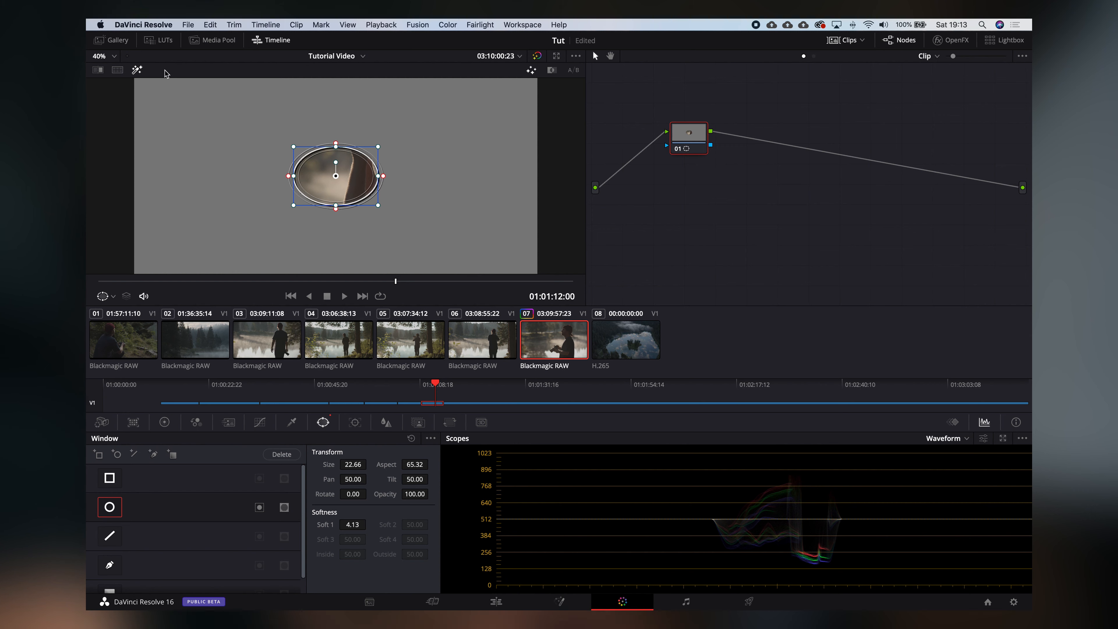
# Step: Turn off the viewer highlight and fit the circular window over the man's face with aspect 53.75 and Soft 1 at 22.80
pyautogui.click(137, 71)
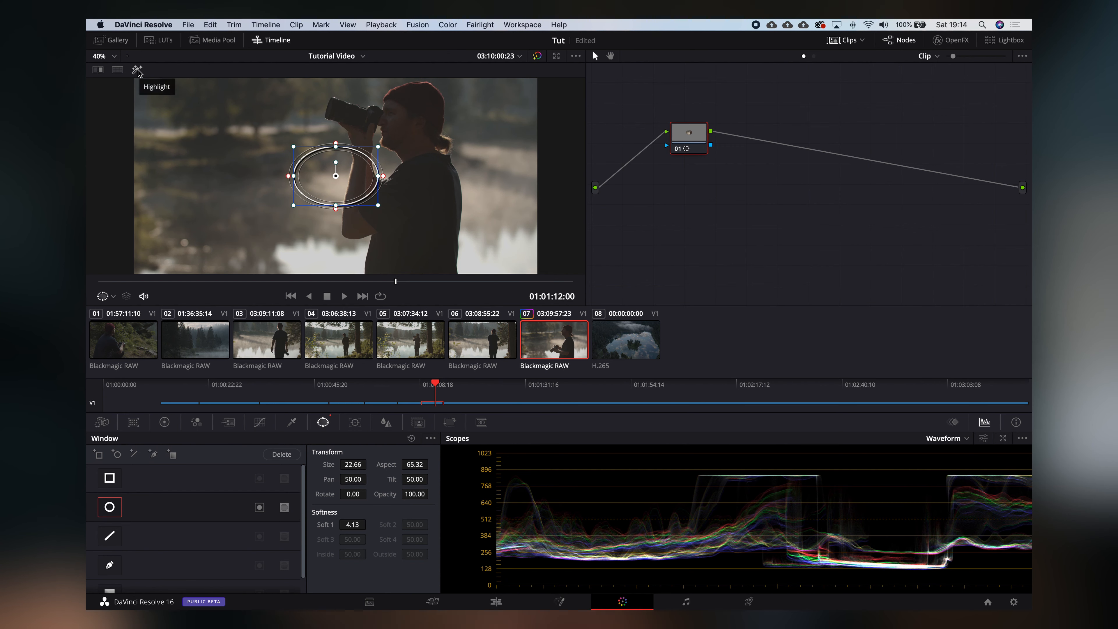
pyautogui.click(137, 71)
pyautogui.click(137, 71)
pyautogui.moveTo(360, 186); pyautogui.dragTo(425, 128)
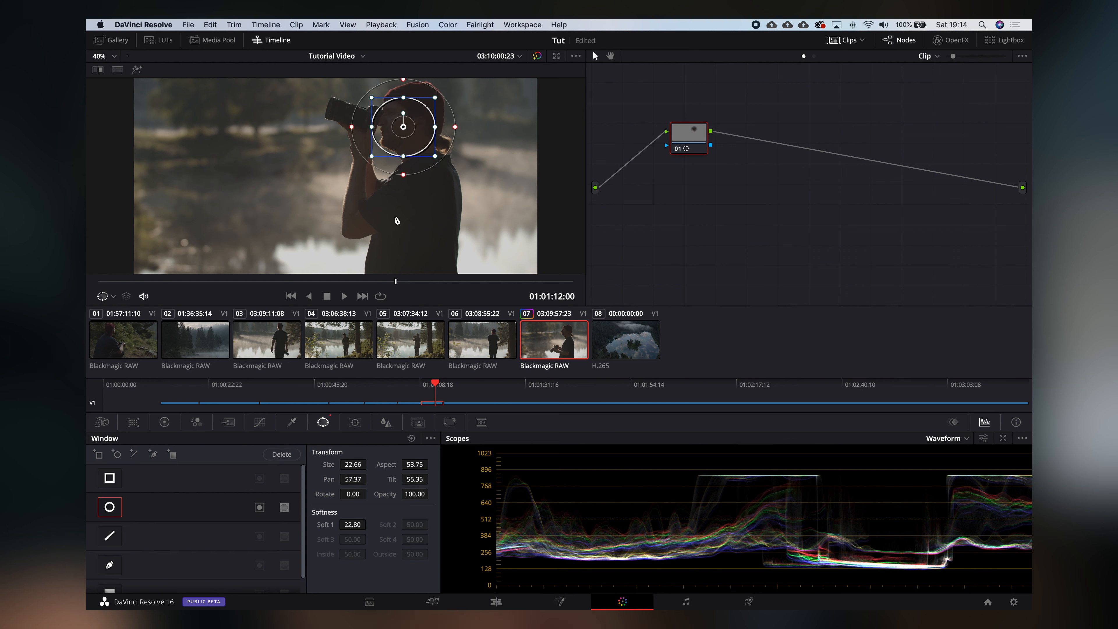
# Step: Raise the Offset to 36.70 in the Primaries Wheels for the windowed face and add a second serial node
pyautogui.click(163, 422)
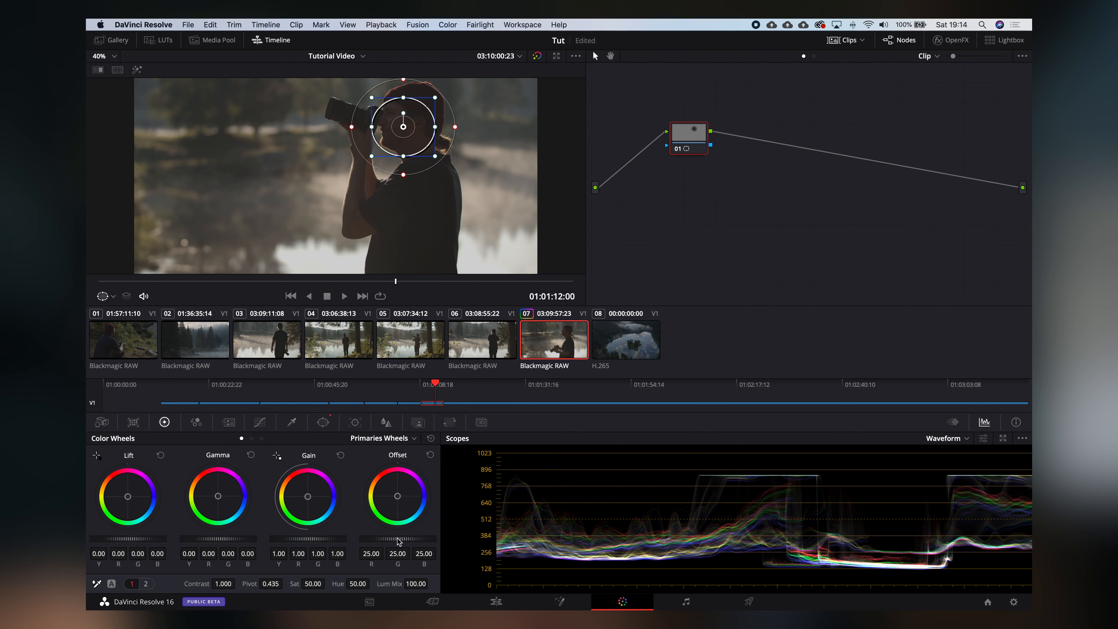
pyautogui.moveTo(399, 542); pyautogui.dragTo(605, 539)
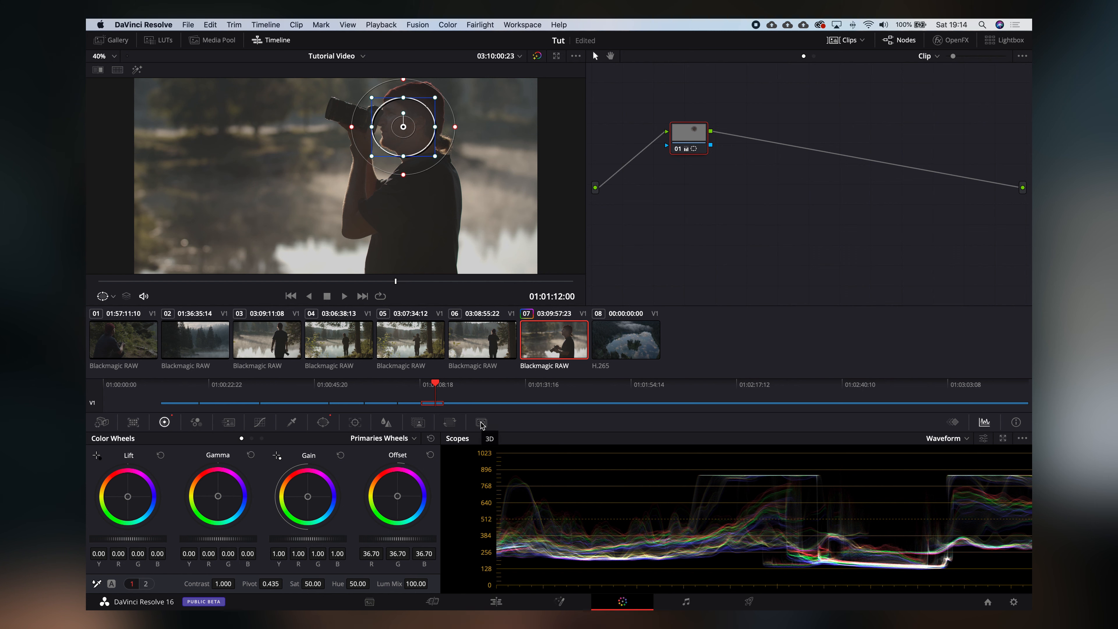
pyautogui.hotkey('alt', 's')
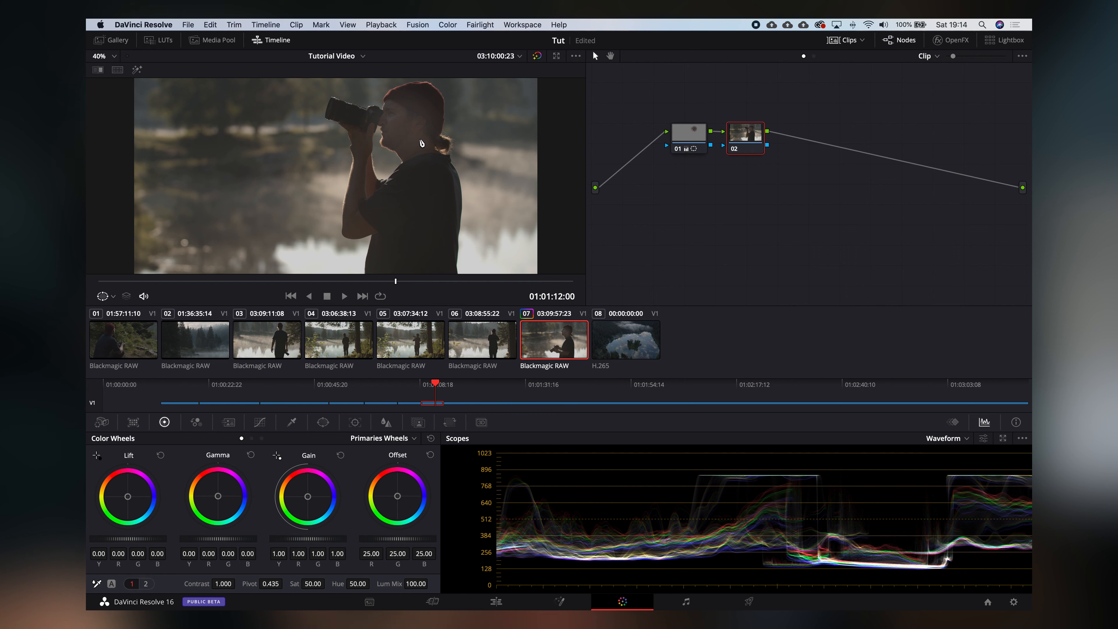
# Step: Reset the grade of node 01 and delete node 02
pyautogui.click(688, 132)
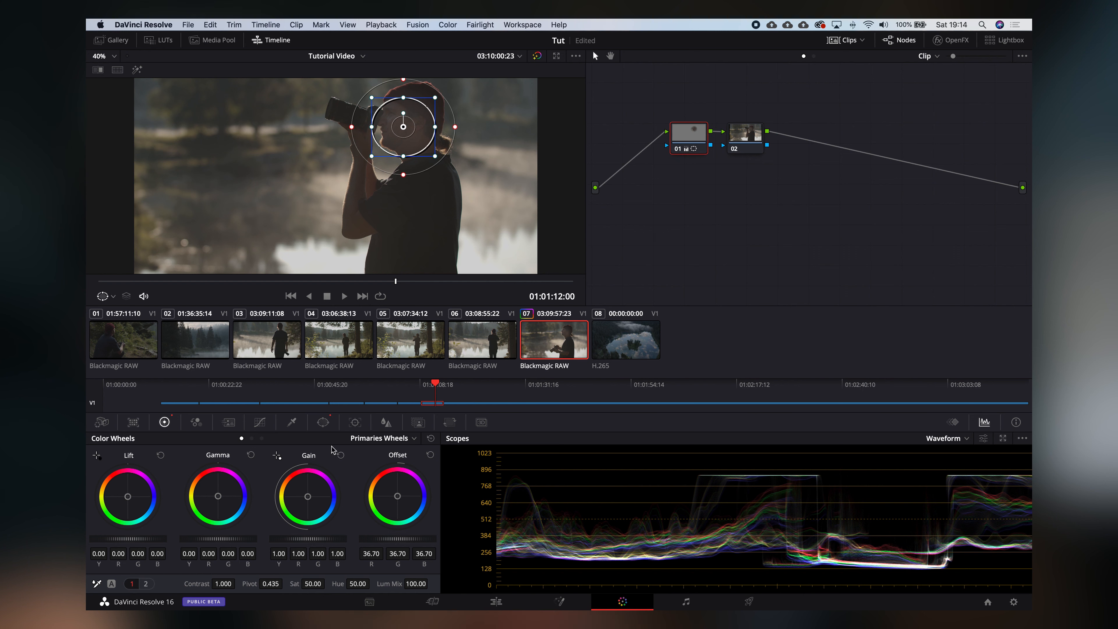
pyautogui.rightClick(700, 139)
pyautogui.click(748, 212)
pyautogui.click(742, 145)
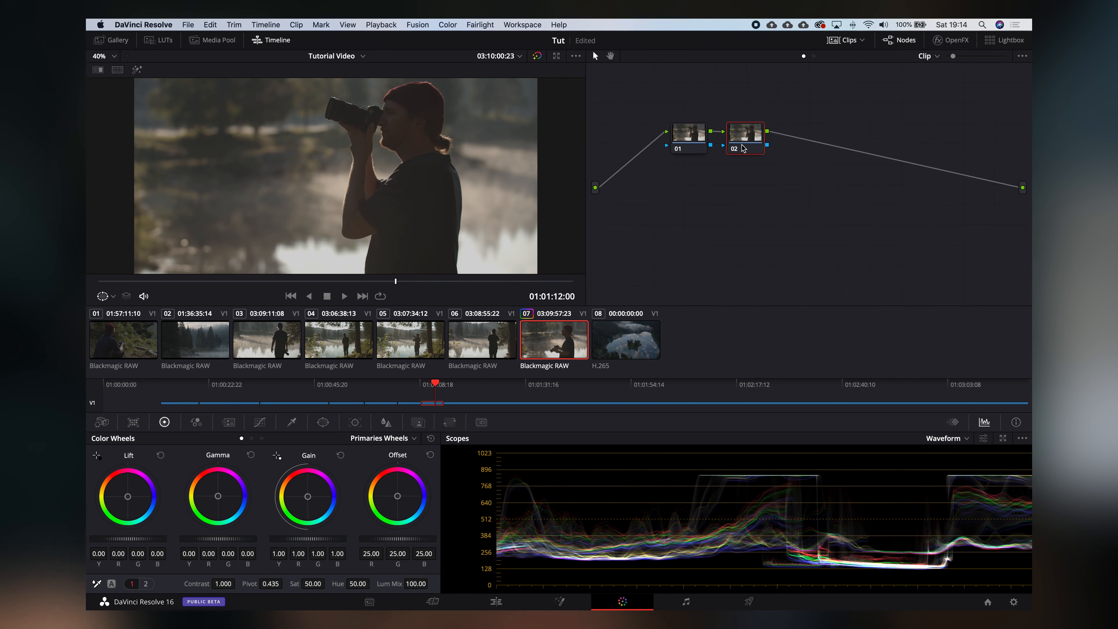
pyautogui.press('Delete')
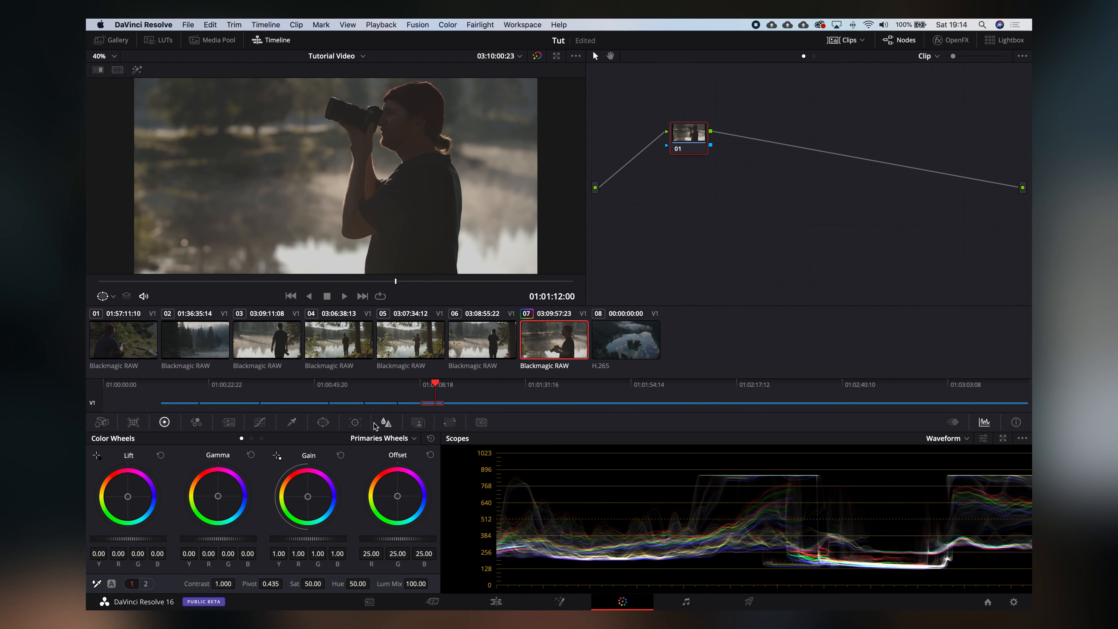
# Step: Switch the Blur palette to Sharpen, try a Radius of 0.47, and reset the palette
pyautogui.click(386, 422)
pyautogui.click(404, 438)
pyautogui.click(416, 465)
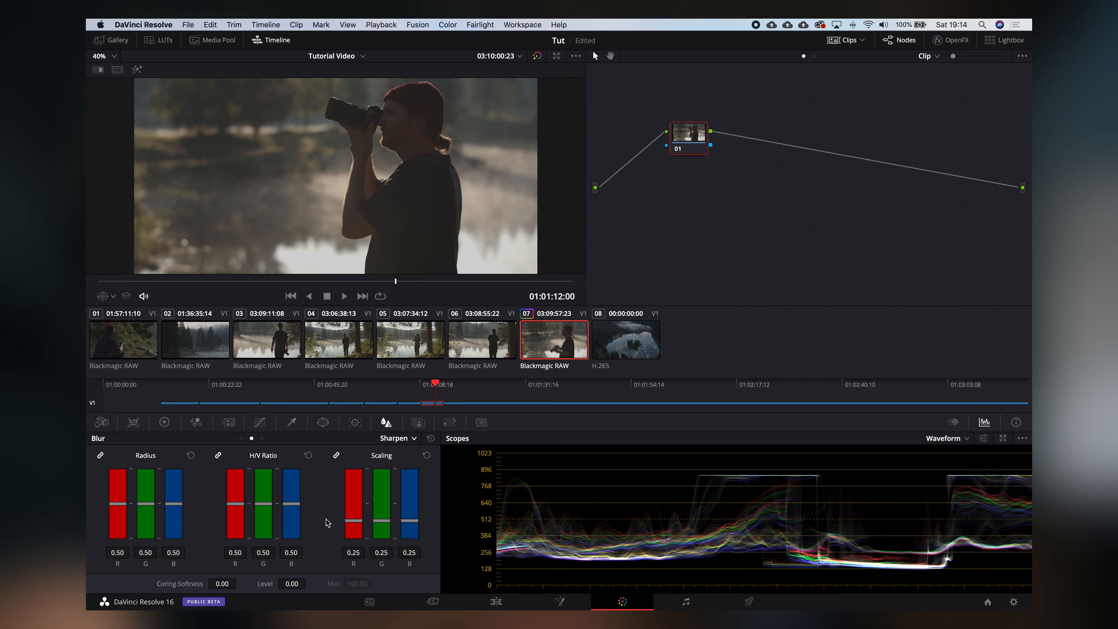
pyautogui.moveTo(184, 550); pyautogui.dragTo(180, 550)
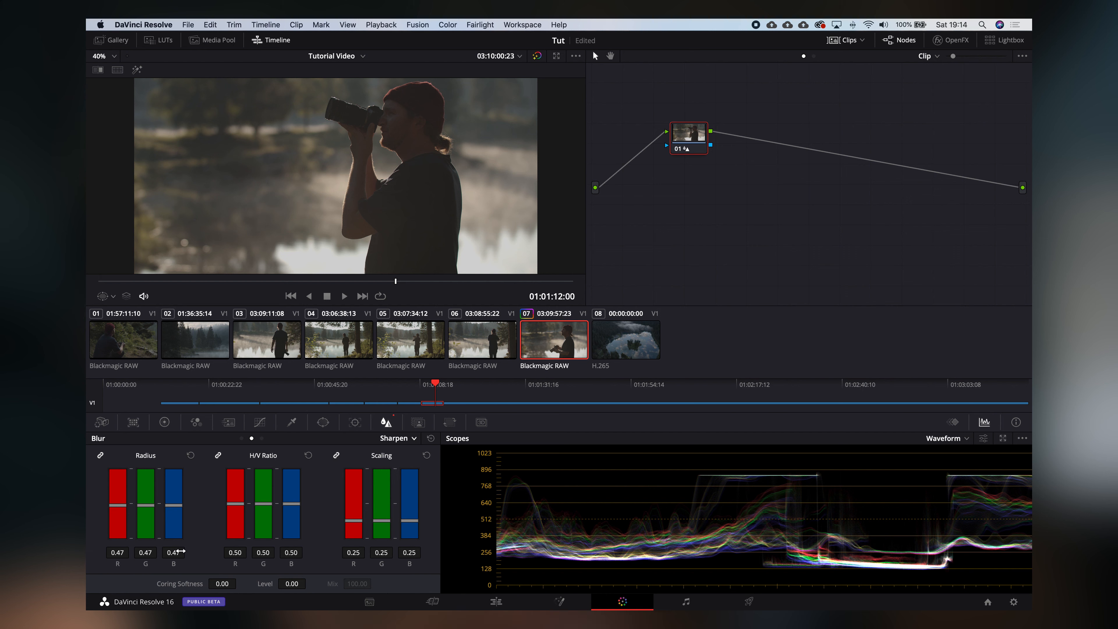
pyautogui.click(431, 437)
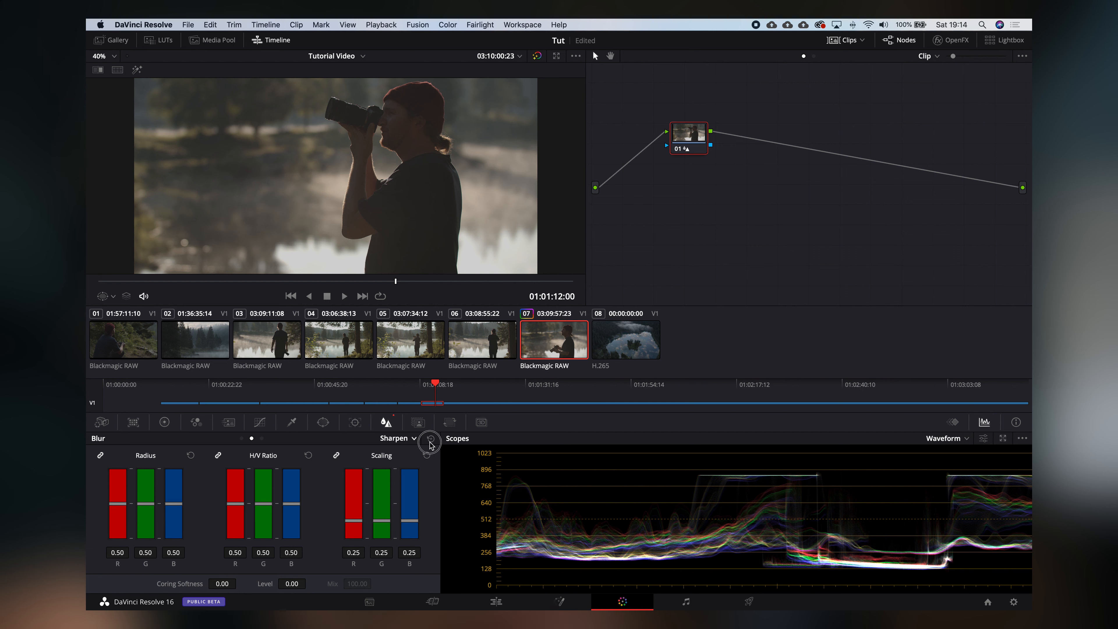
# Step: Open the Key palette and apply the Autumn DLOG-M LUT Autumn_DLOG-m_Max to node 01, trying Autumn_DLOG-m_Min before reapplying Max
pyautogui.click(418, 422)
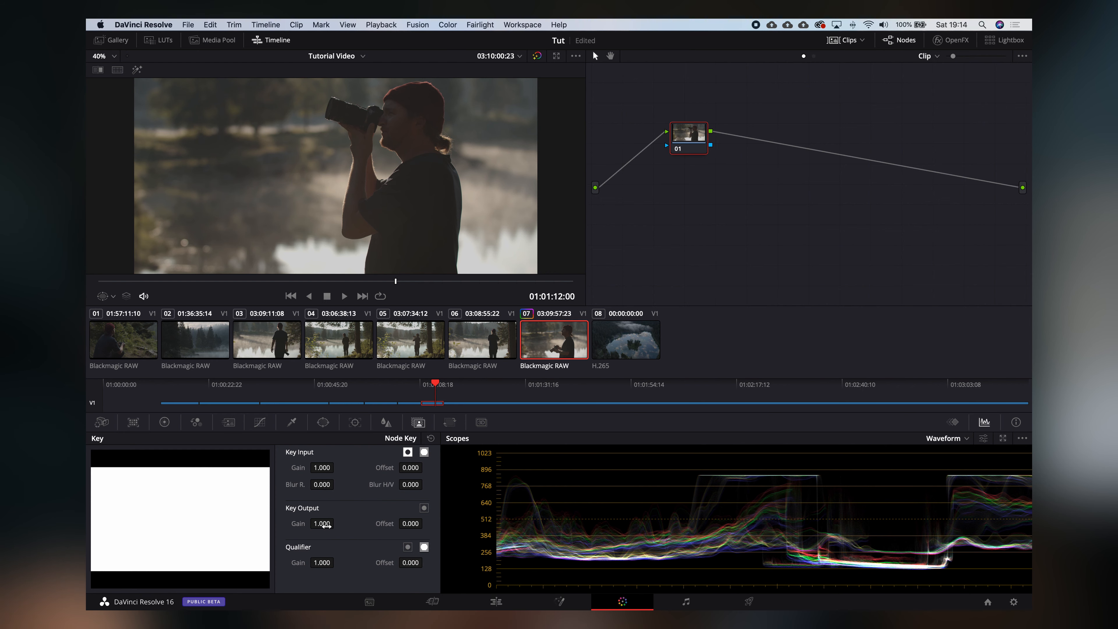
pyautogui.click(159, 40)
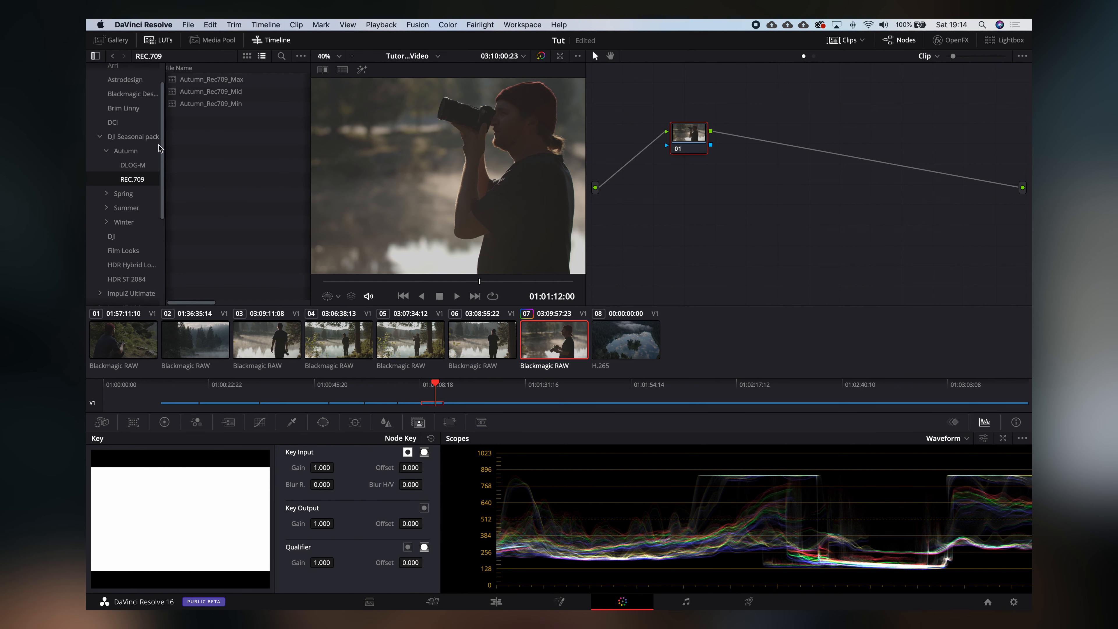
pyautogui.click(134, 169)
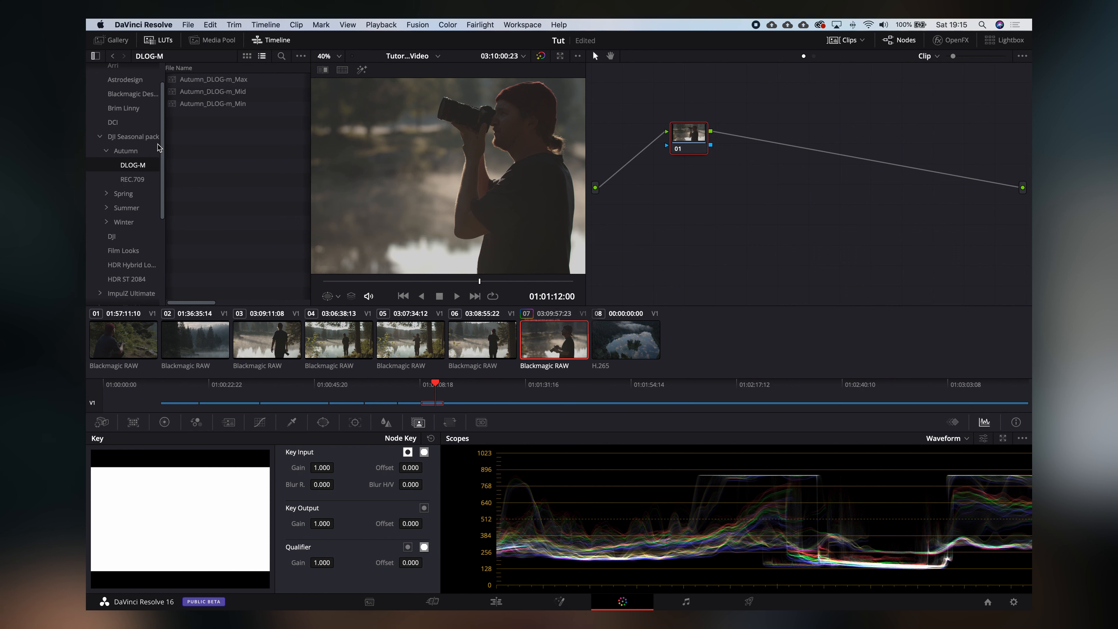
pyautogui.moveTo(211, 79); pyautogui.dragTo(688, 132)
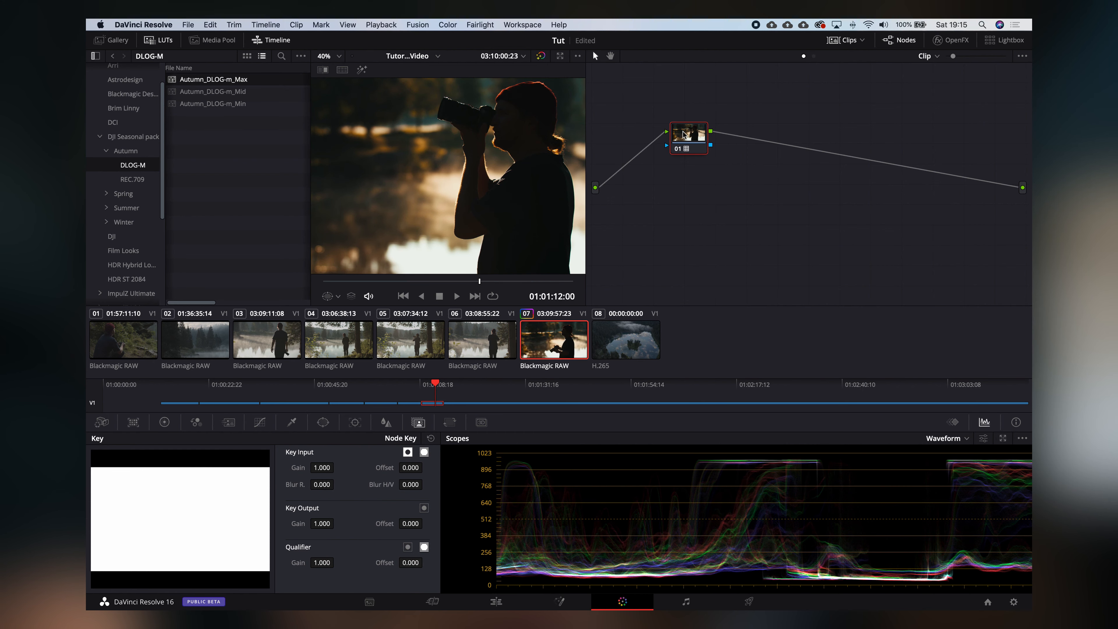
pyautogui.moveTo(212, 104); pyautogui.dragTo(685, 134)
pyautogui.moveTo(220, 79); pyautogui.dragTo(688, 134)
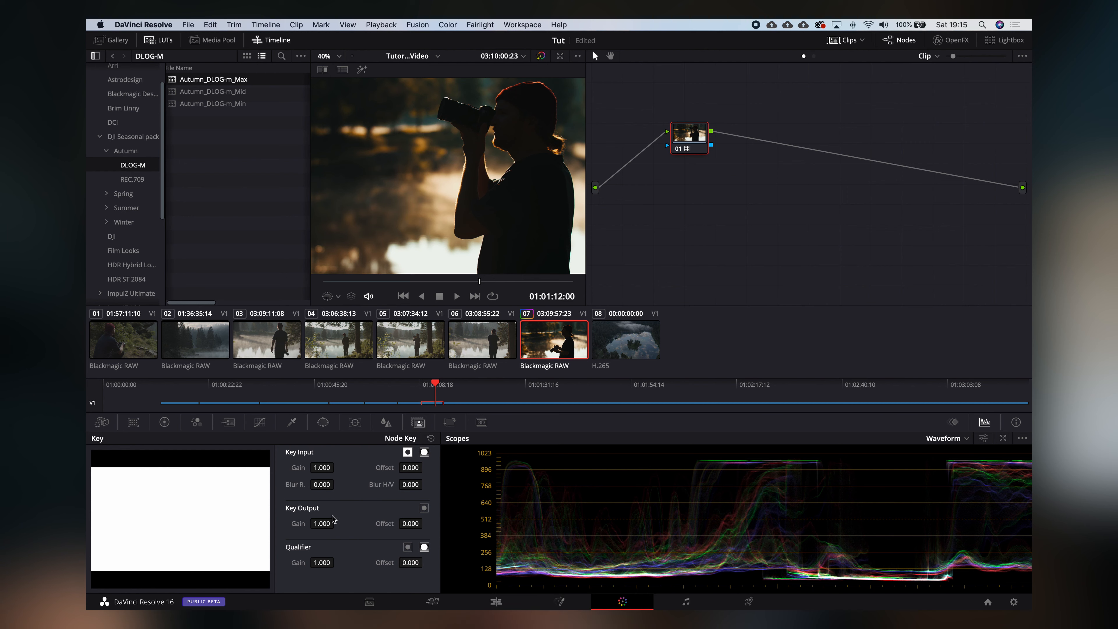
# Step: Set the Key Output Gain to 0.661 and compare the image with the grade repeatedly bypassed and enabled
pyautogui.moveTo(327, 522)
pyautogui.mouseDown()
pyautogui.moveTo(261, 520)
pyautogui.moveTo(581, 313)
pyautogui.moveTo(614, 317)
pyautogui.moveTo(326, 522)
pyautogui.mouseUp()
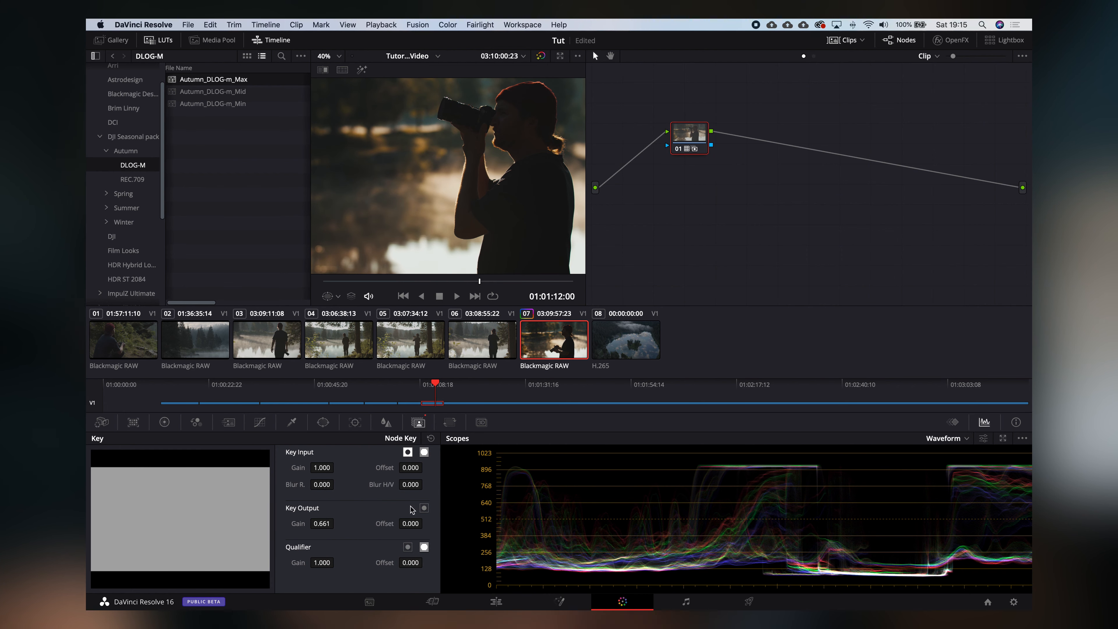
pyautogui.hotkey('shift', 'd')
pyautogui.hotkey('shift', 'd')
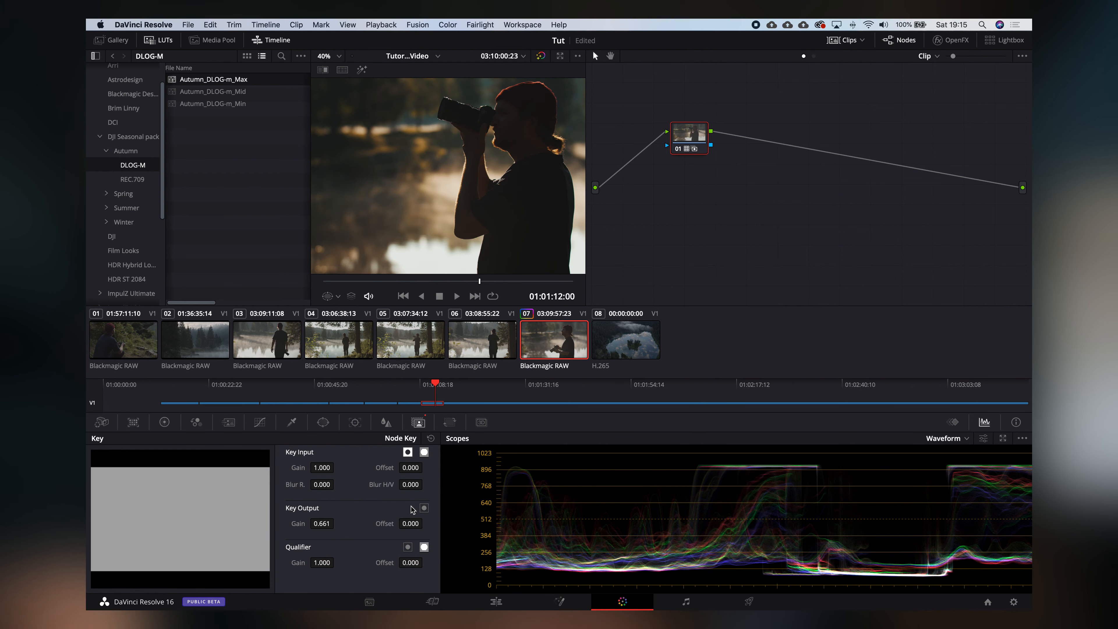
pyautogui.hotkey('shift', 'd')
pyautogui.hotkey('shift', 'd')
pyautogui.hotkey('shift', 'd')
pyautogui.hotkey('shift', 'd')
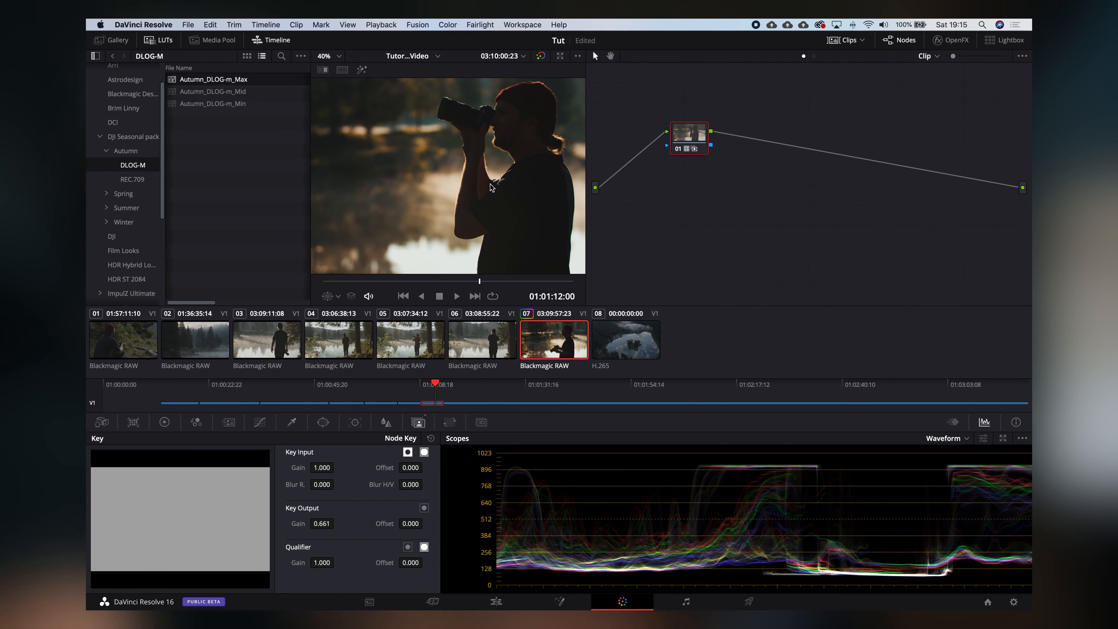
pyautogui.hotkey('shift', 'd')
pyautogui.hotkey('shift', 'd')
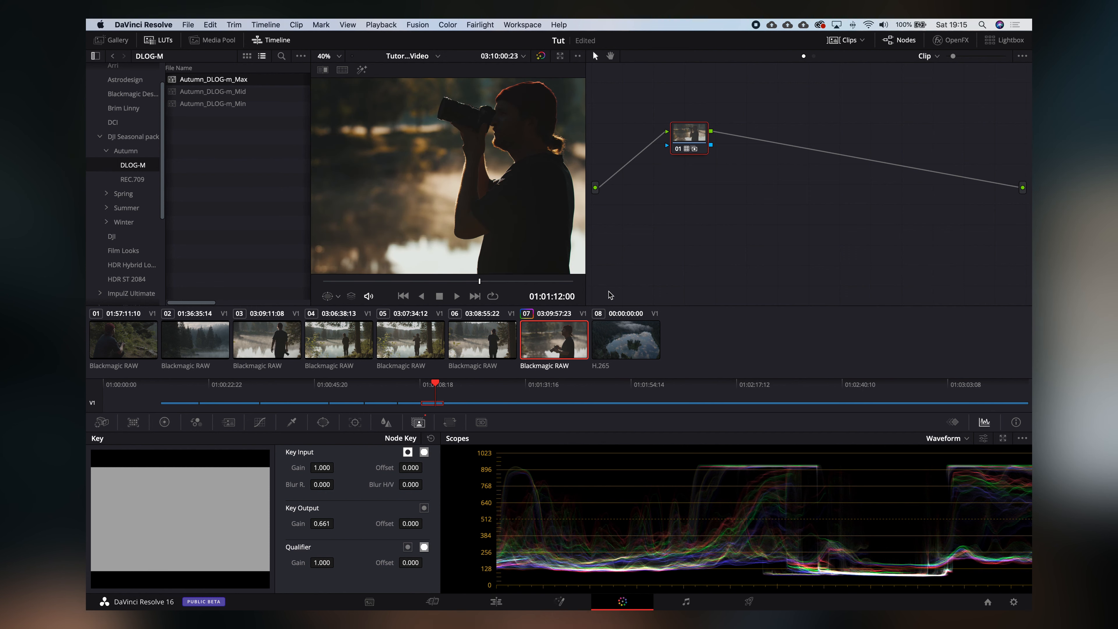
# Step: Reset the seventh clip's node grade, and try the Autumn_DLOG-m_Max LUT on the eighth clip before resetting that node too
pyautogui.rightClick(697, 140)
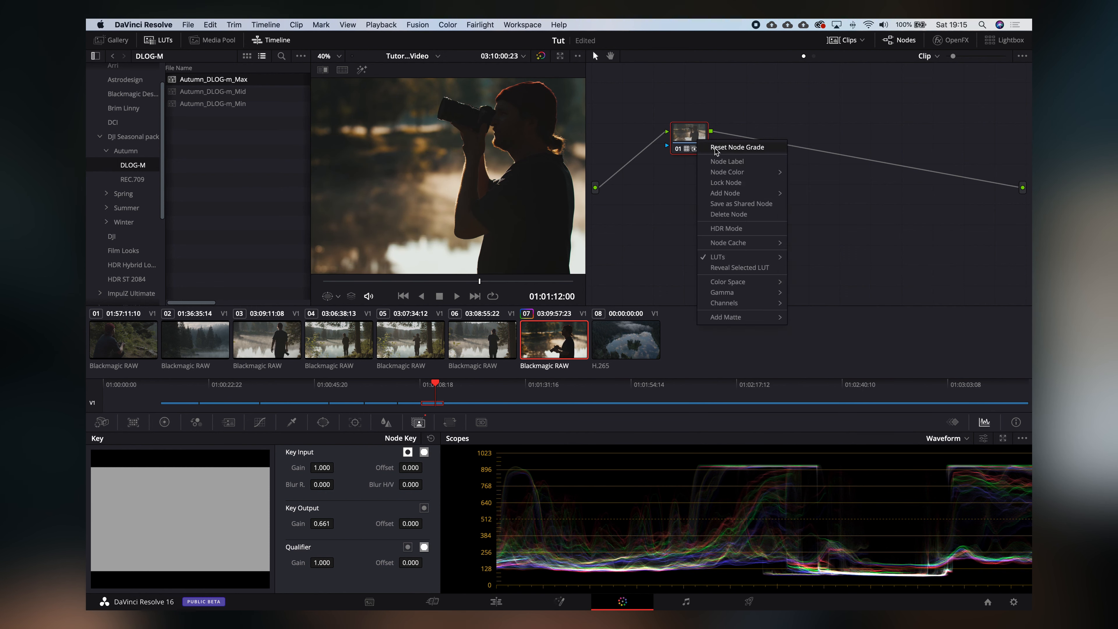
pyautogui.click(731, 267)
pyautogui.click(647, 344)
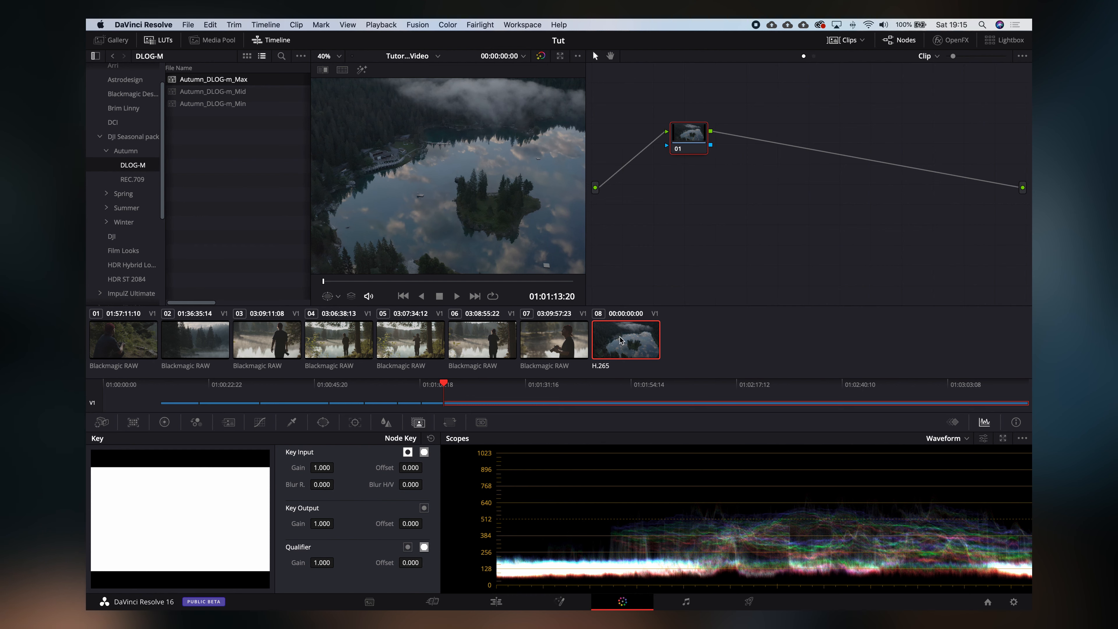
pyautogui.moveTo(237, 83); pyautogui.dragTo(699, 138)
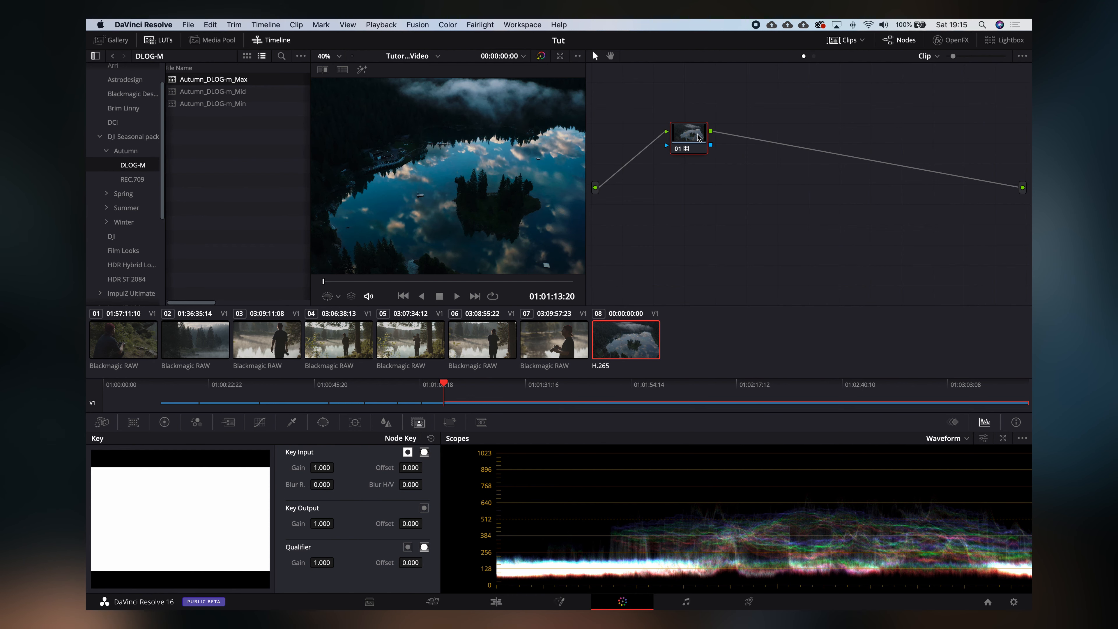
pyautogui.rightClick(698, 138)
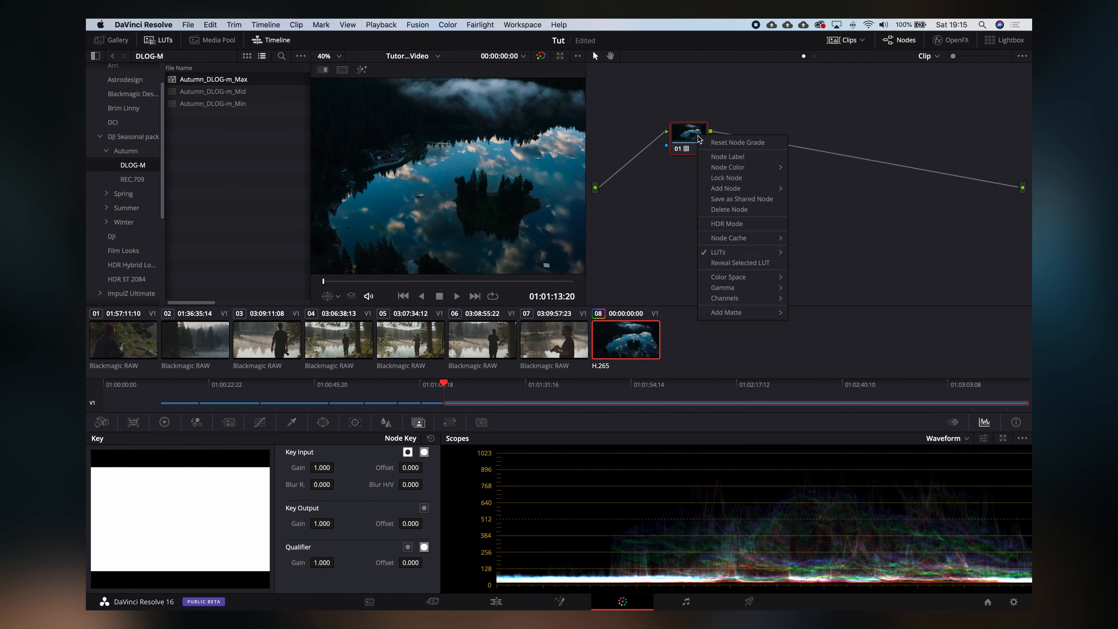
pyautogui.click(744, 143)
# Step: Return to the seventh clip and hide the LUT browser
pyautogui.click(548, 347)
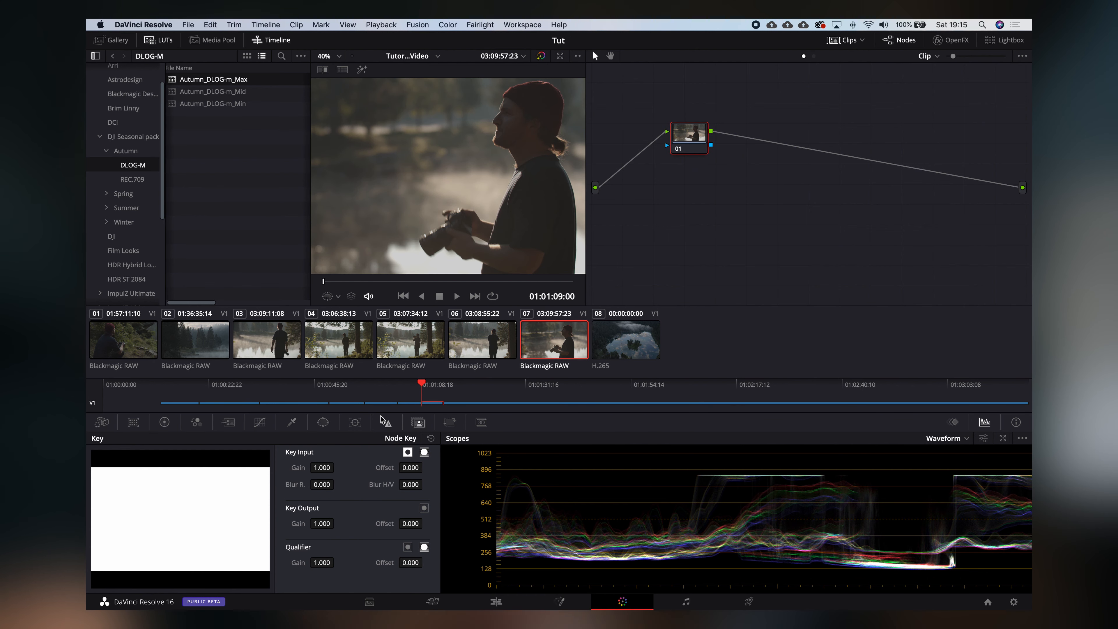
pyautogui.moveTo(696, 146); pyautogui.dragTo(676, 151)
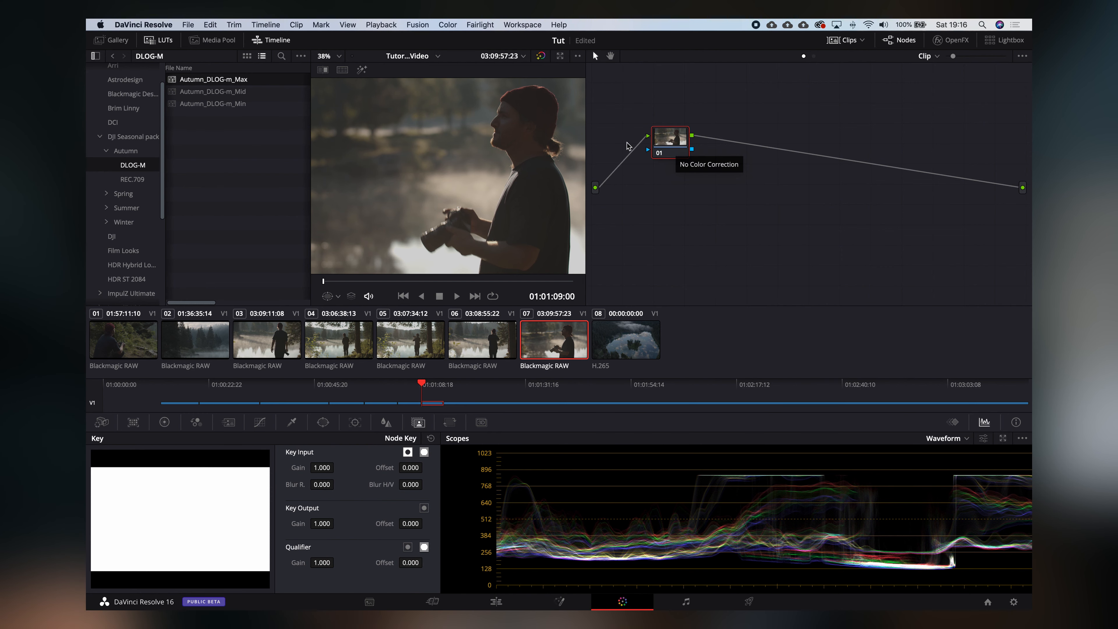
pyautogui.click(163, 41)
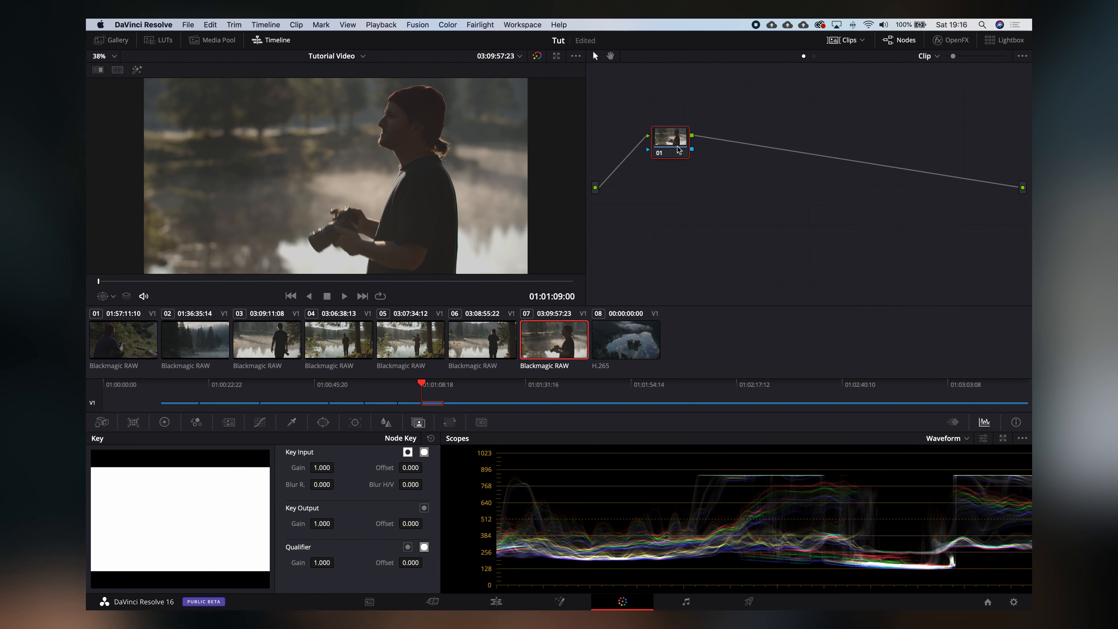
# Step: Move node 01 closer to the source input and label it White Balance
pyautogui.moveTo(667, 135); pyautogui.dragTo(648, 151)
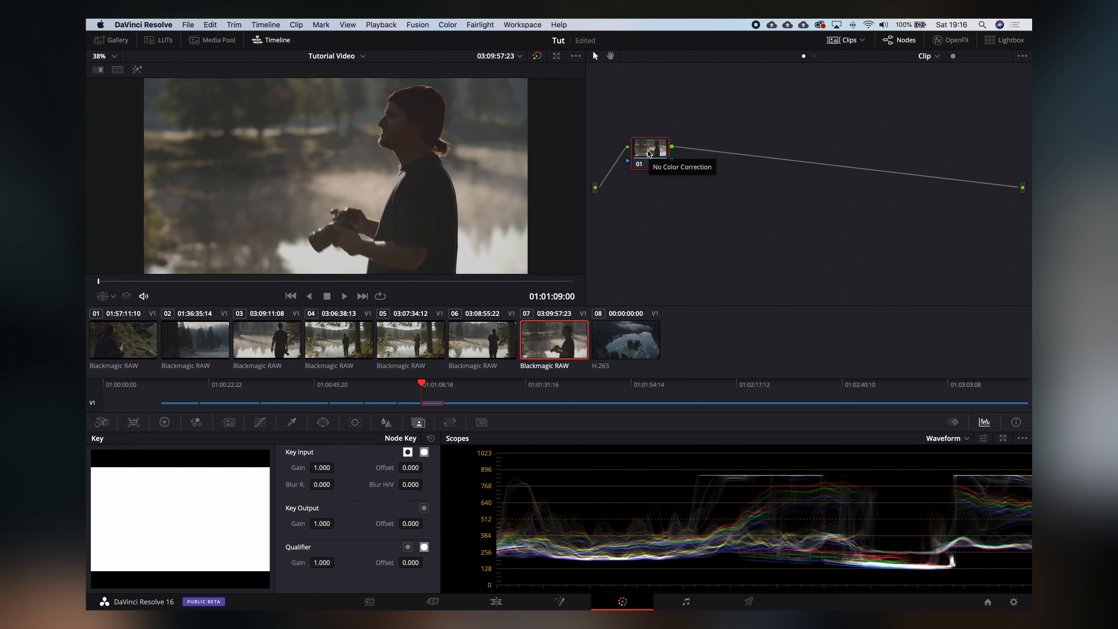
pyautogui.moveTo(646, 152); pyautogui.dragTo(652, 151)
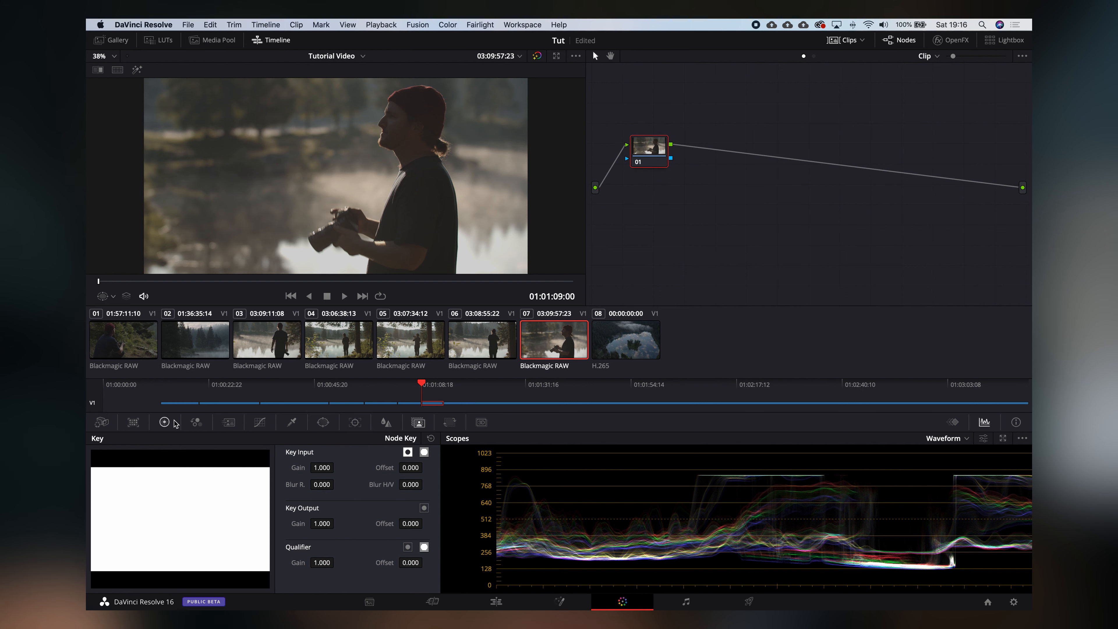
pyautogui.write('White Balance')
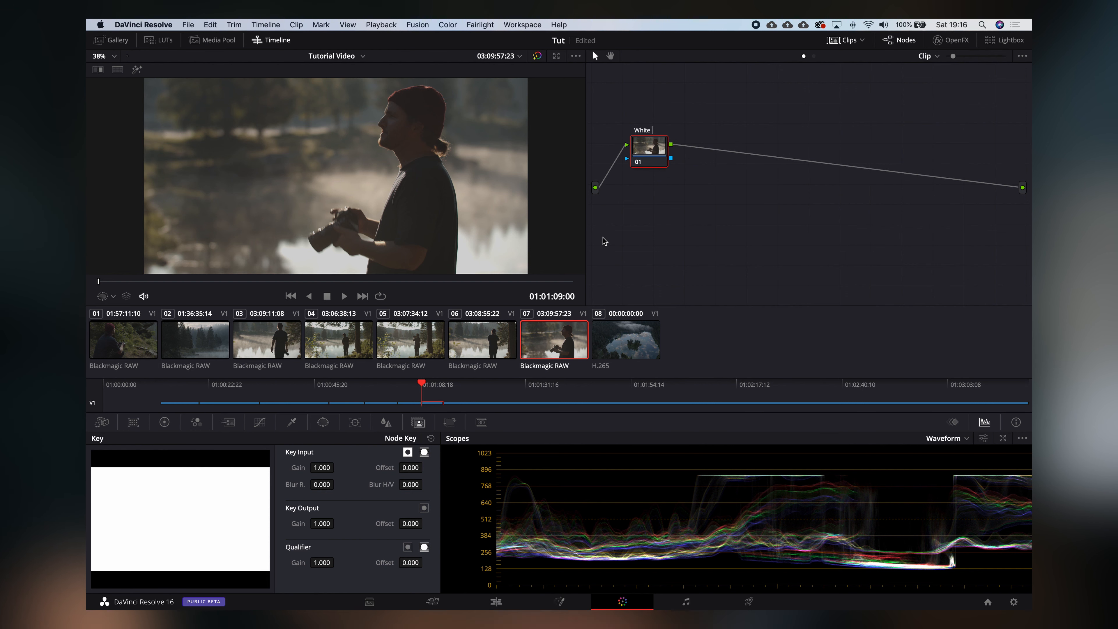
pyautogui.press('Return')
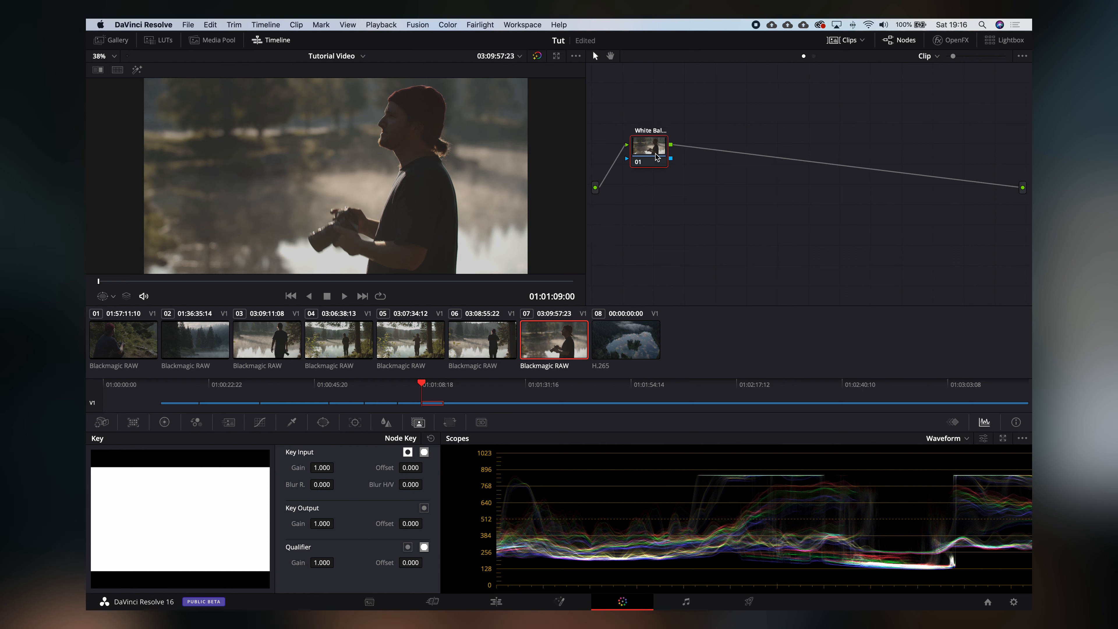
# Step: Add three serial nodes after the White Balance node and label them Con, Satur and Lum
pyautogui.hotkey('alt', 's')
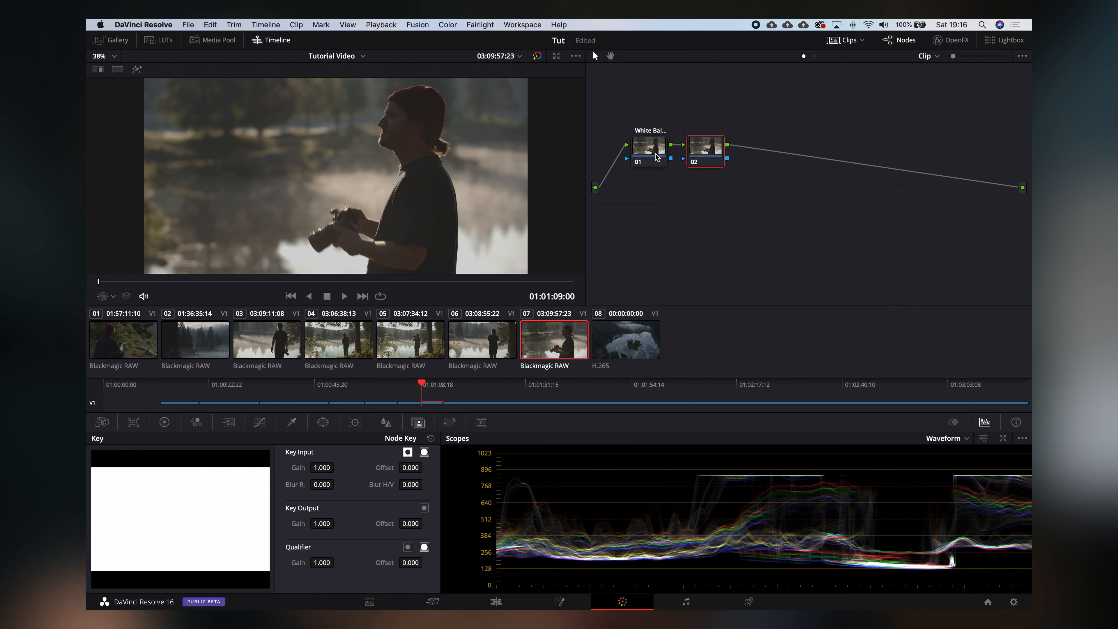
pyautogui.write('Constras')
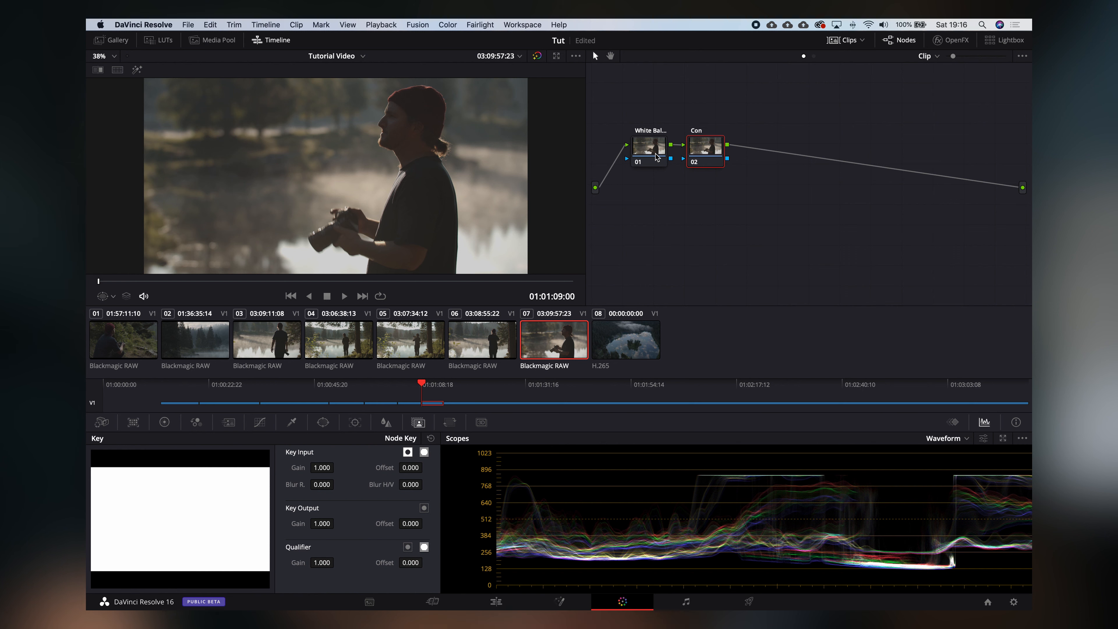
pyautogui.hotkey('alt', 's')
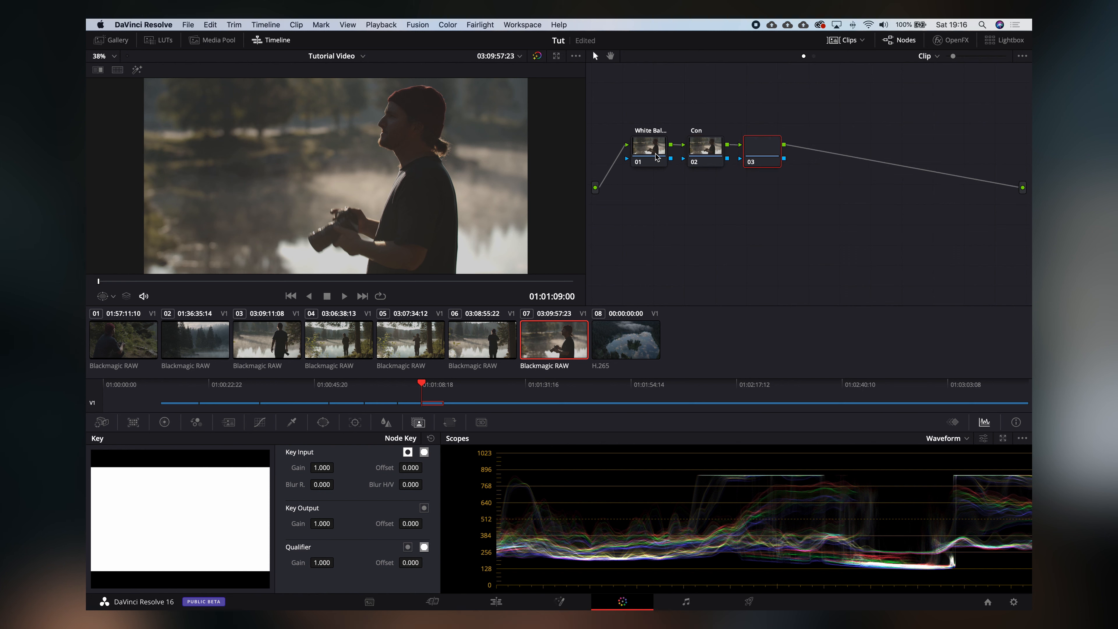
pyautogui.write('Satur')
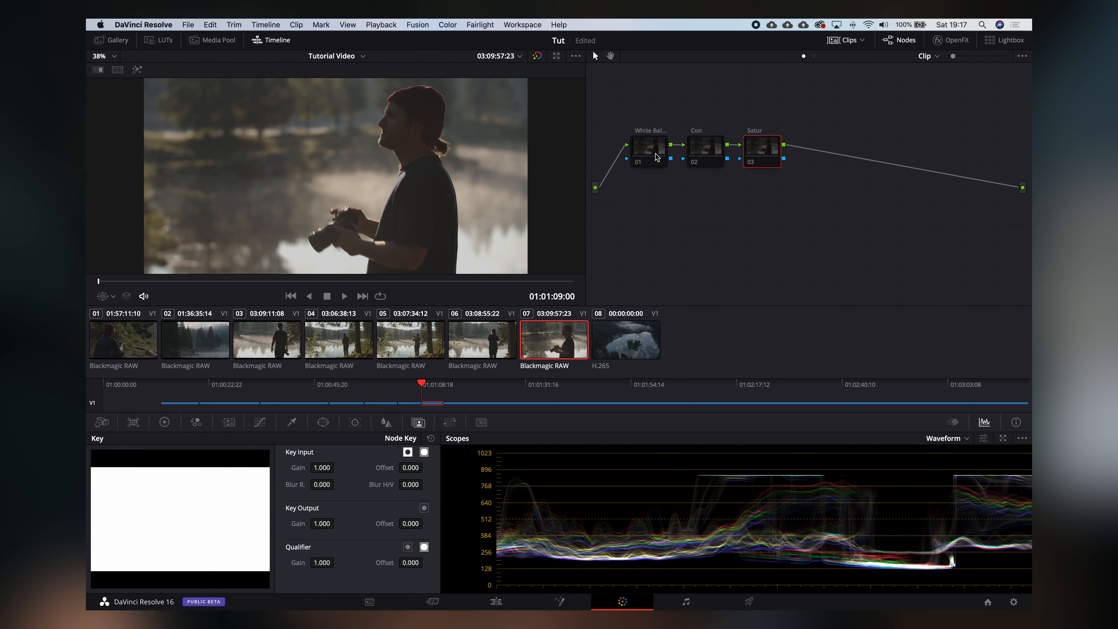
pyautogui.hotkey('alt', 's')
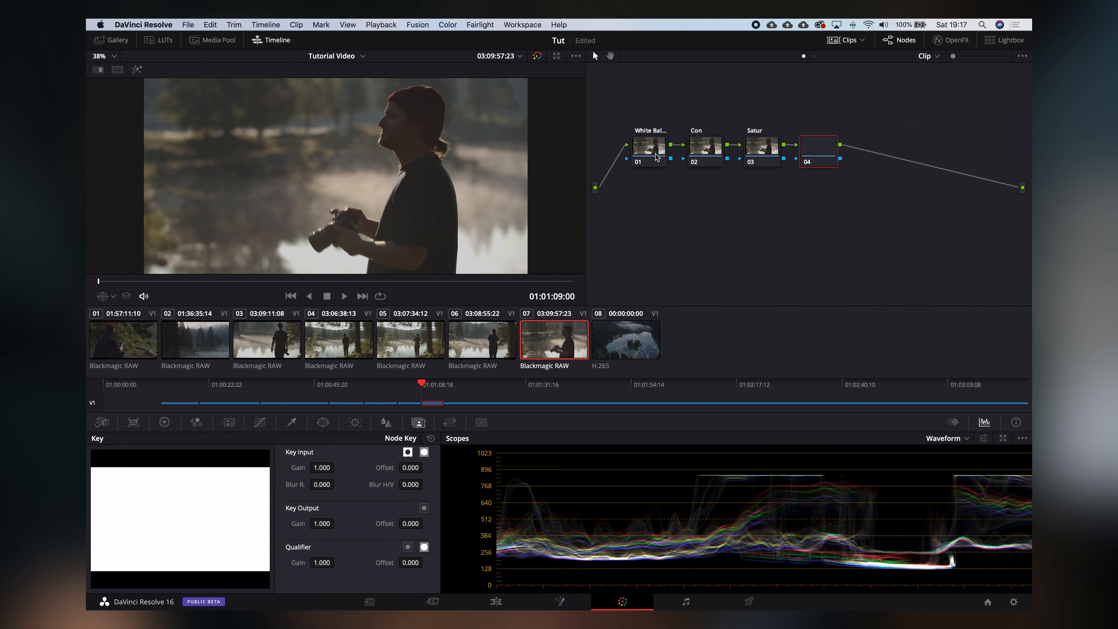
pyautogui.write('Lum')
pyautogui.press('Return')
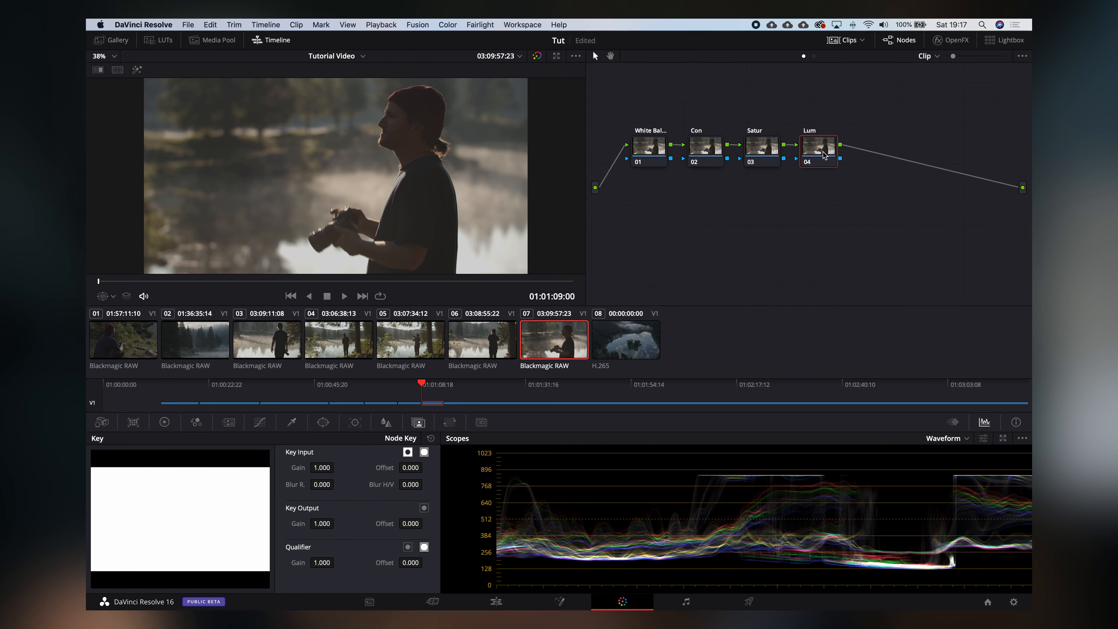
# Step: Set the Con node's contrast to 1.700 in the primary color wheels
pyautogui.click(654, 153)
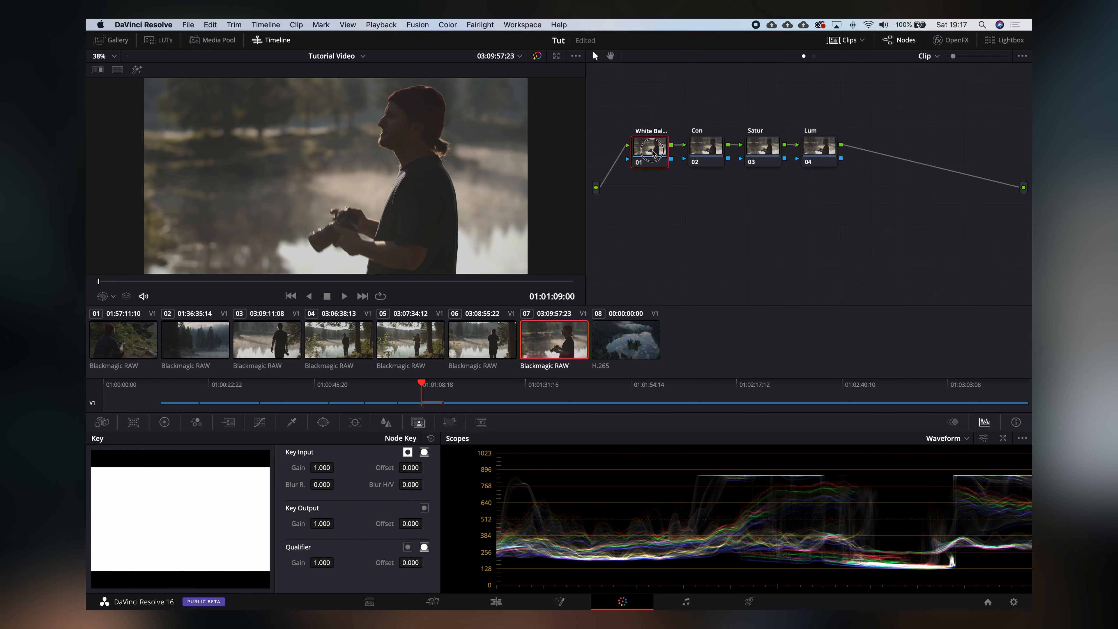
pyautogui.click(700, 155)
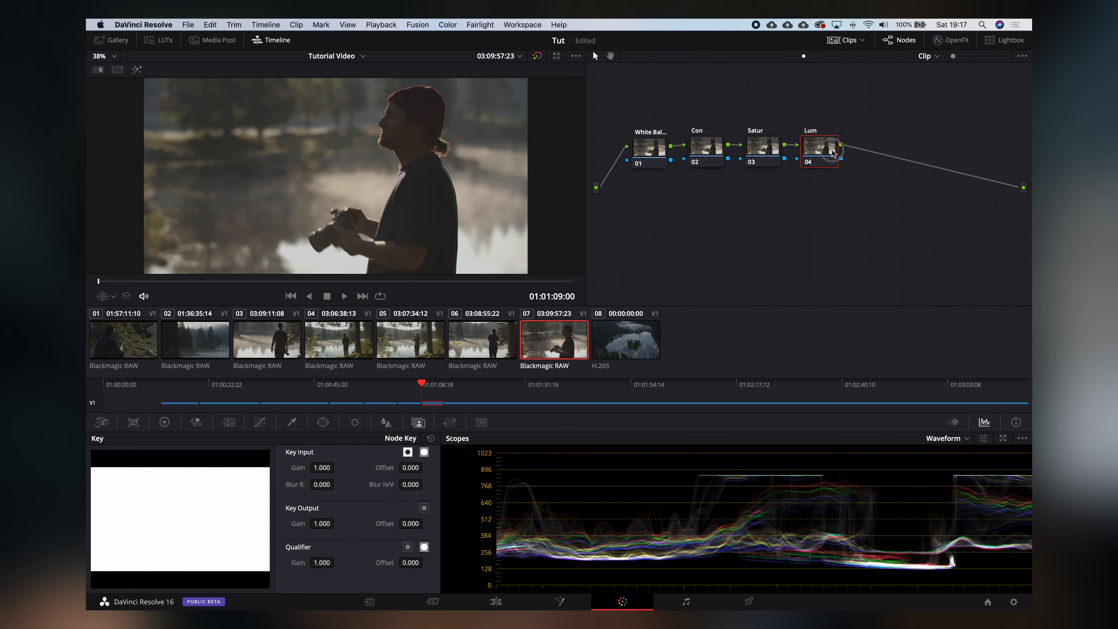
pyautogui.click(165, 422)
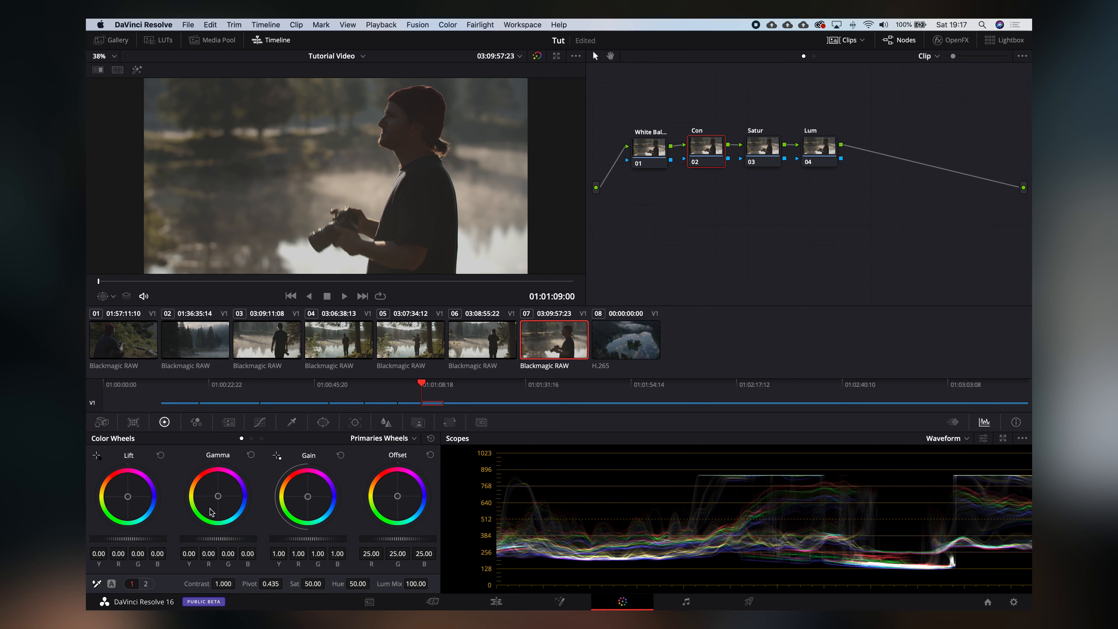
pyautogui.moveTo(223, 583); pyautogui.dragTo(524, 590)
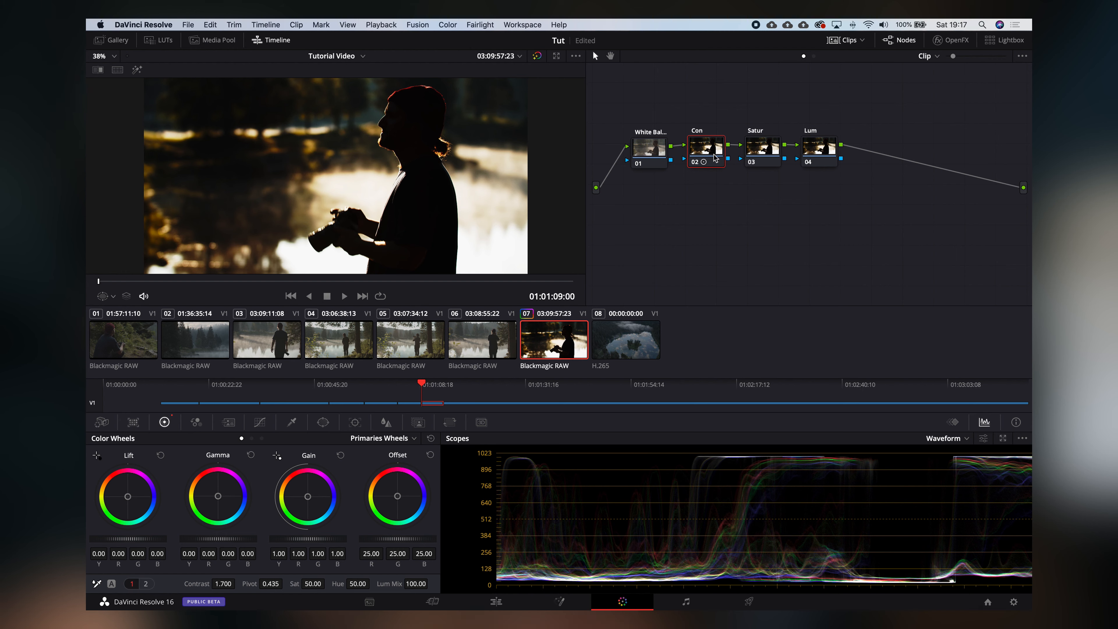
# Step: Compare the image with the Con node disabled and enabled, and with the whole grade bypassed and restored
pyautogui.press('super+d')
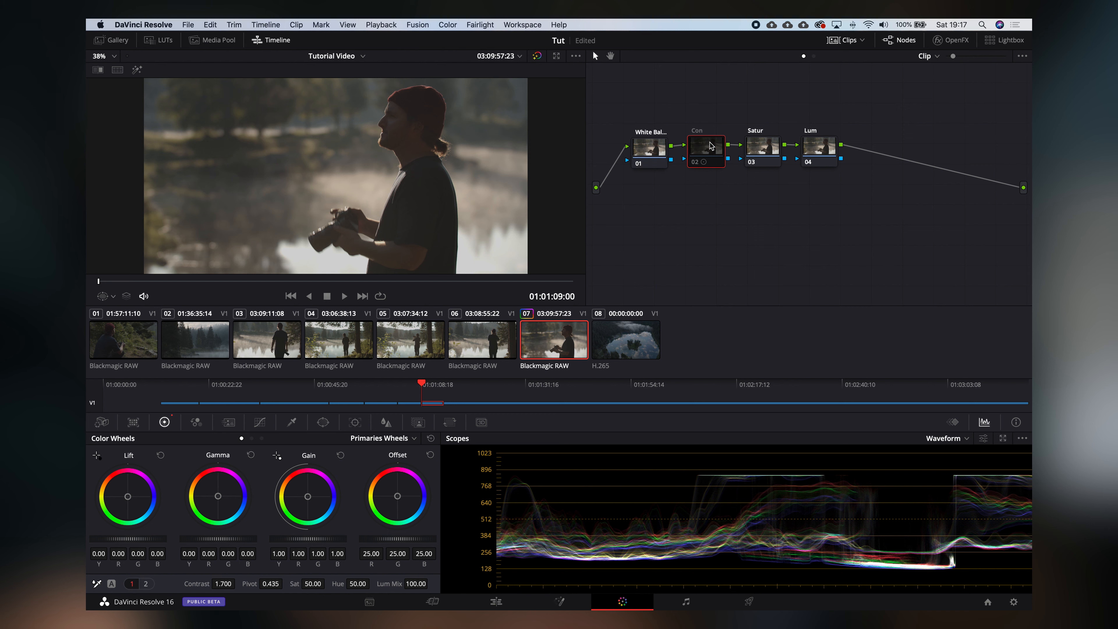
pyautogui.press('super+d')
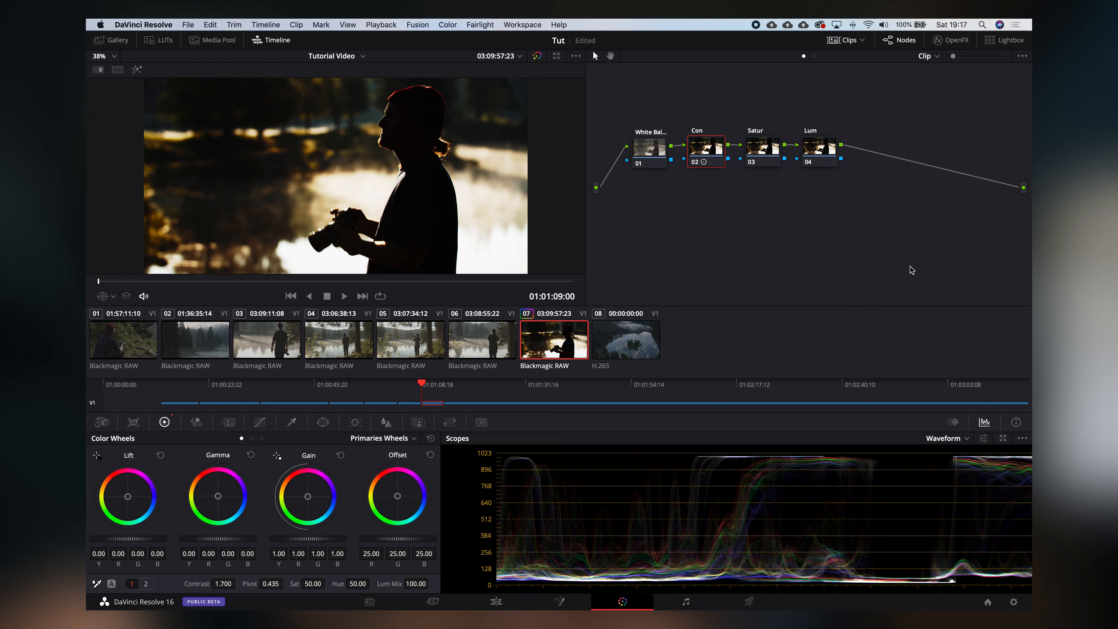
pyautogui.hotkey('alt', 'd')
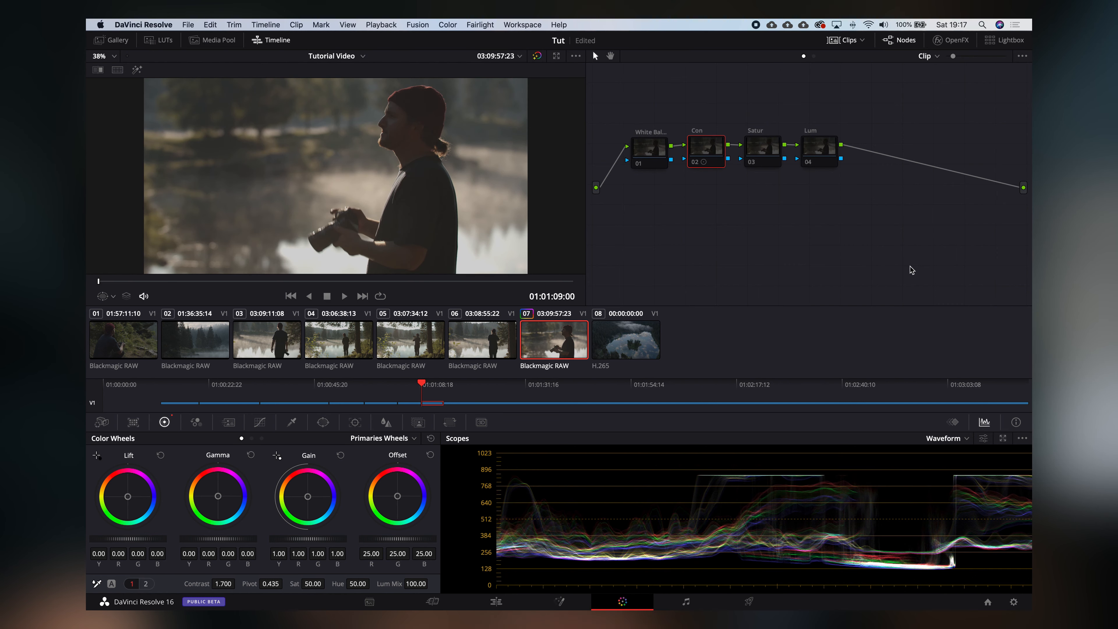
pyautogui.hotkey('alt', 'd')
pyautogui.hotkey('alt', 'd')
pyautogui.hotkey('alt', 'd')
pyautogui.hotkey('alt', 'd')
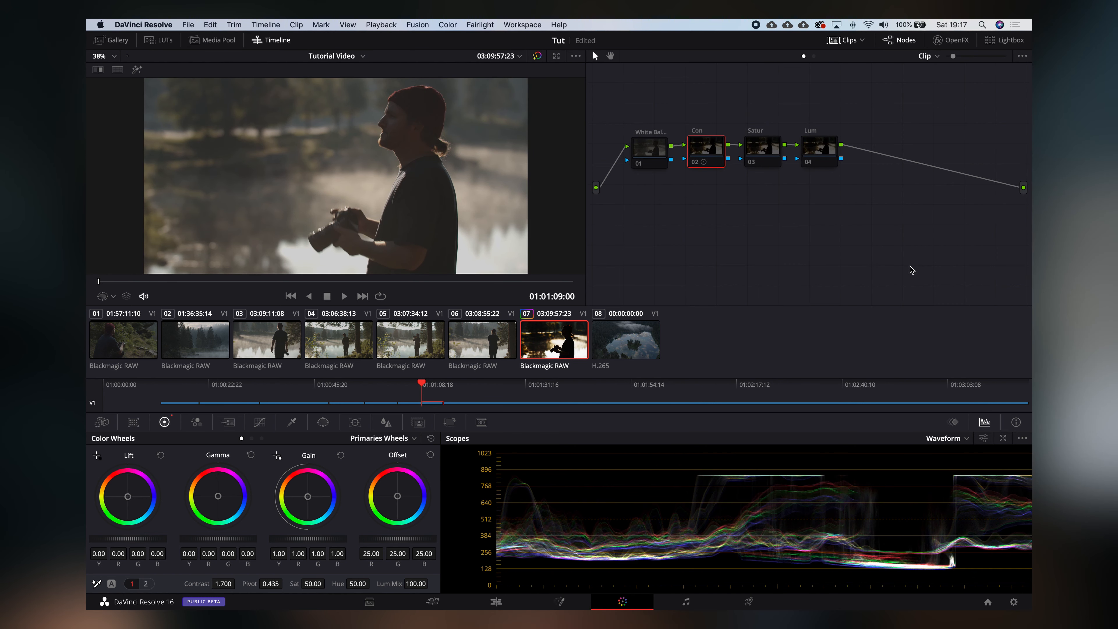
pyautogui.hotkey('alt', 'd')
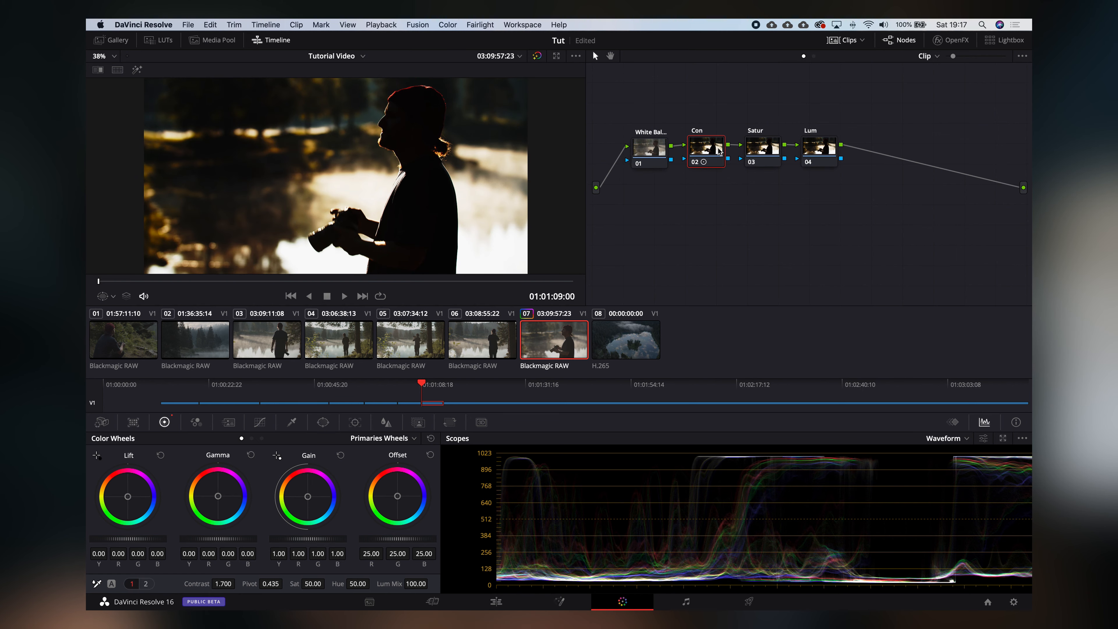
# Step: Add an unlabelled serial node after the Lum node
pyautogui.click(812, 152)
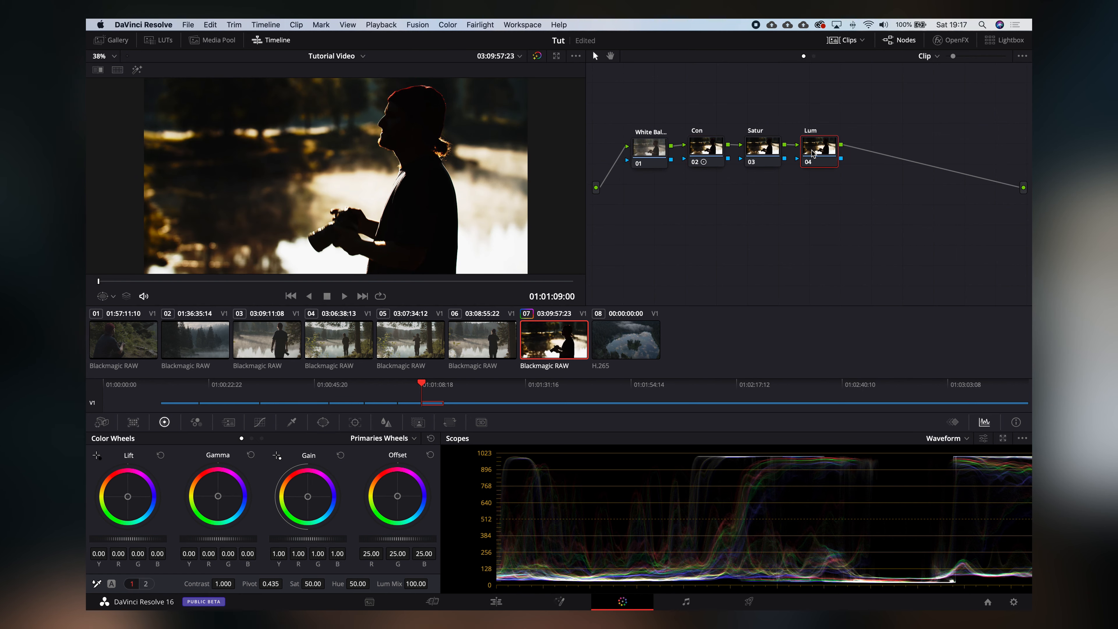
pyautogui.hotkey('alt', 's')
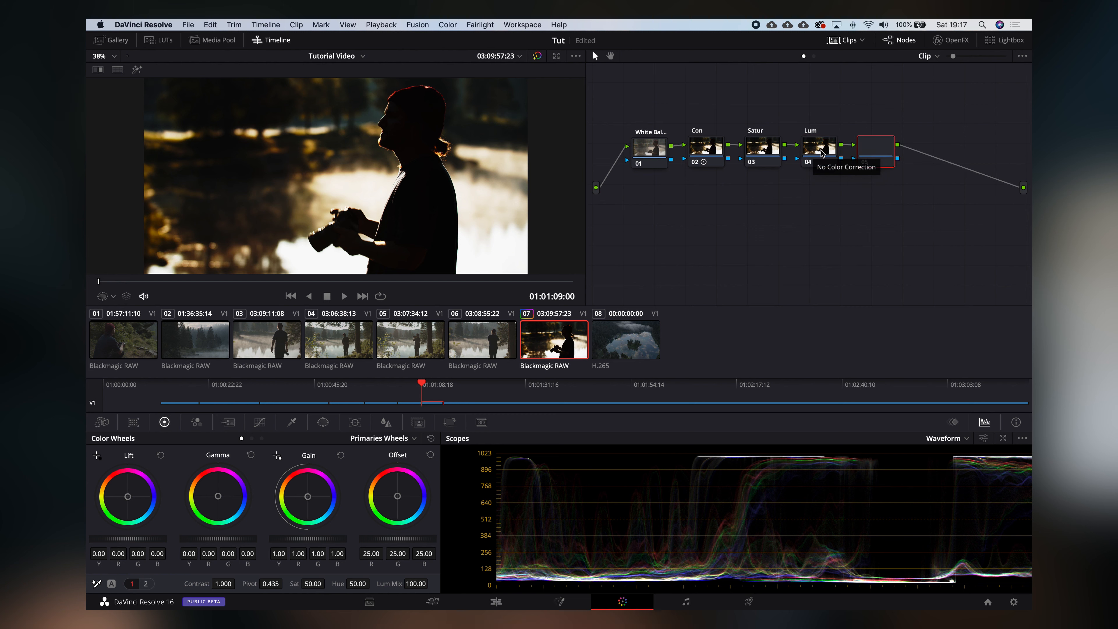
# Step: Insert a serial node before the White Balance node and clean up the node graph
pyautogui.click(656, 148)
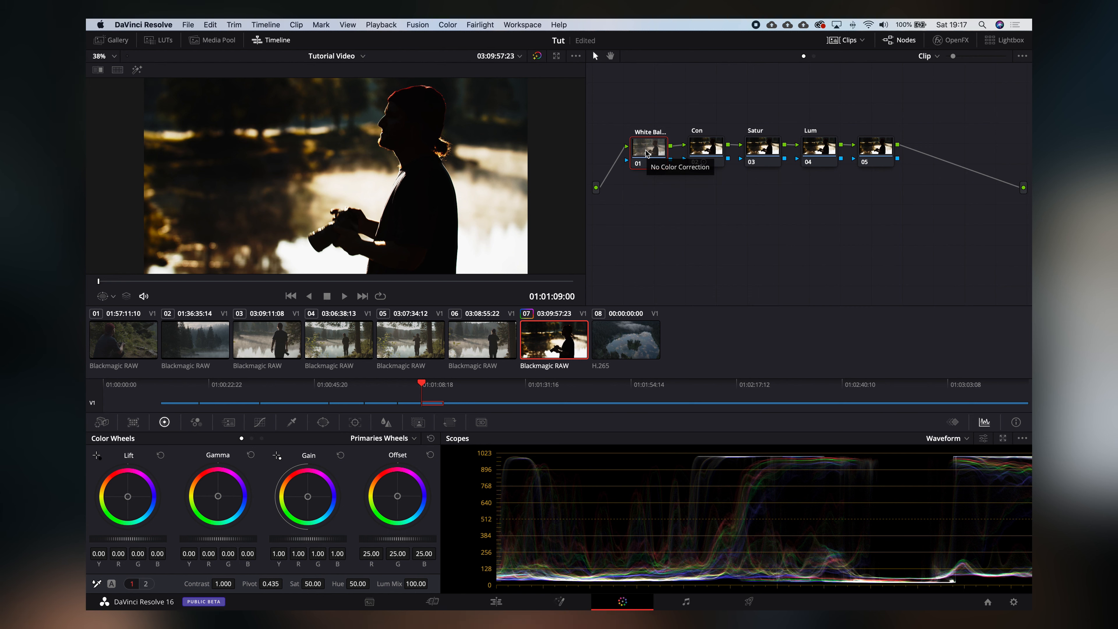
pyautogui.hotkey('shift', 's')
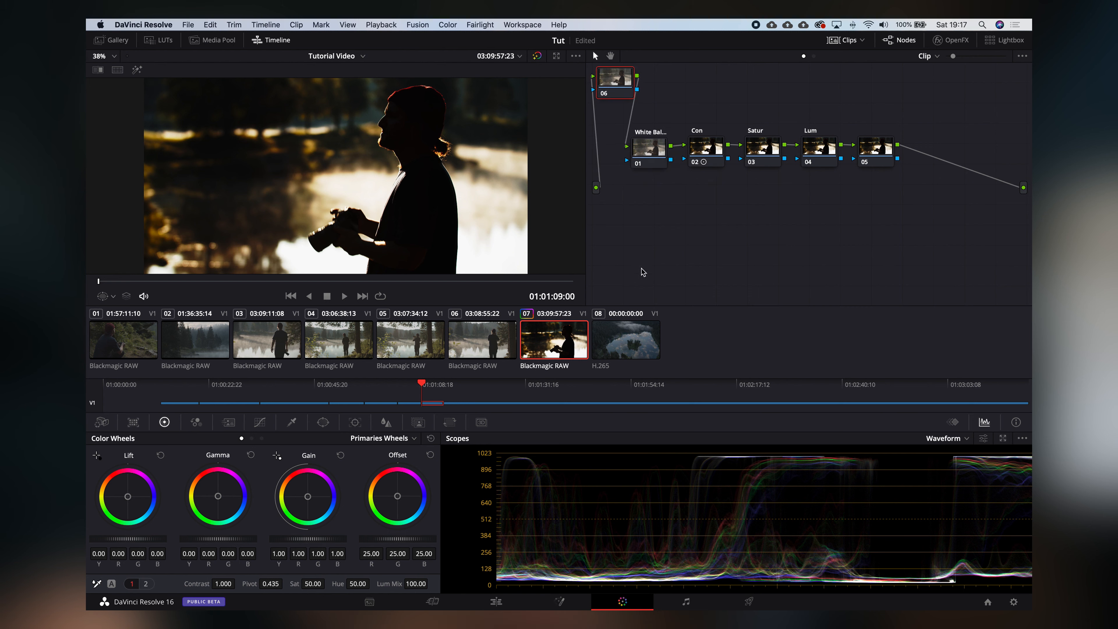
pyautogui.rightClick(687, 218)
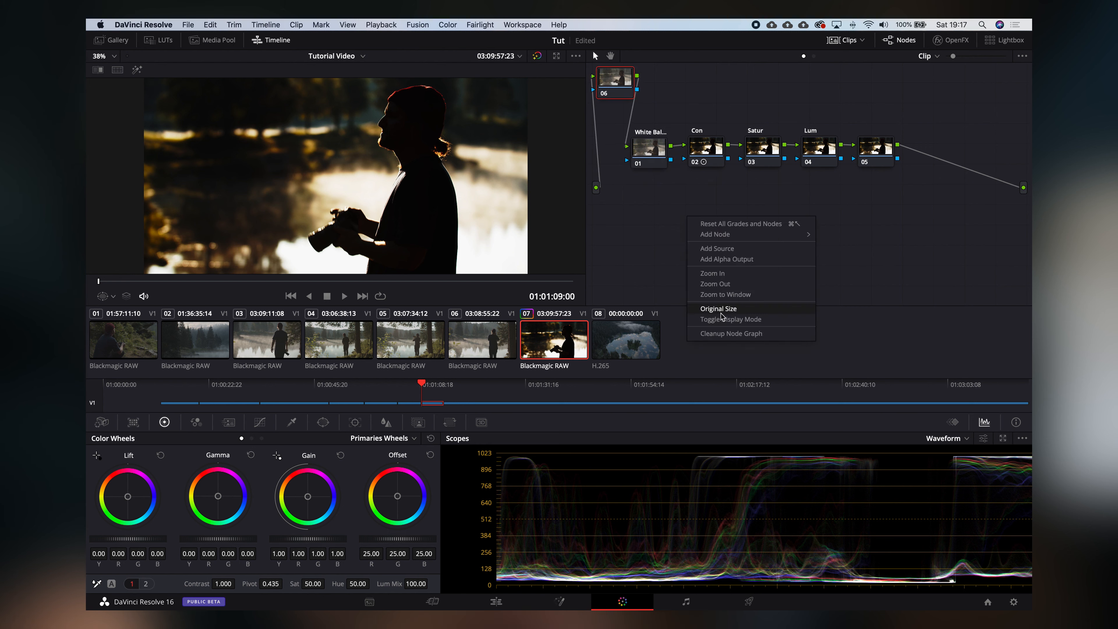
pyautogui.click(724, 334)
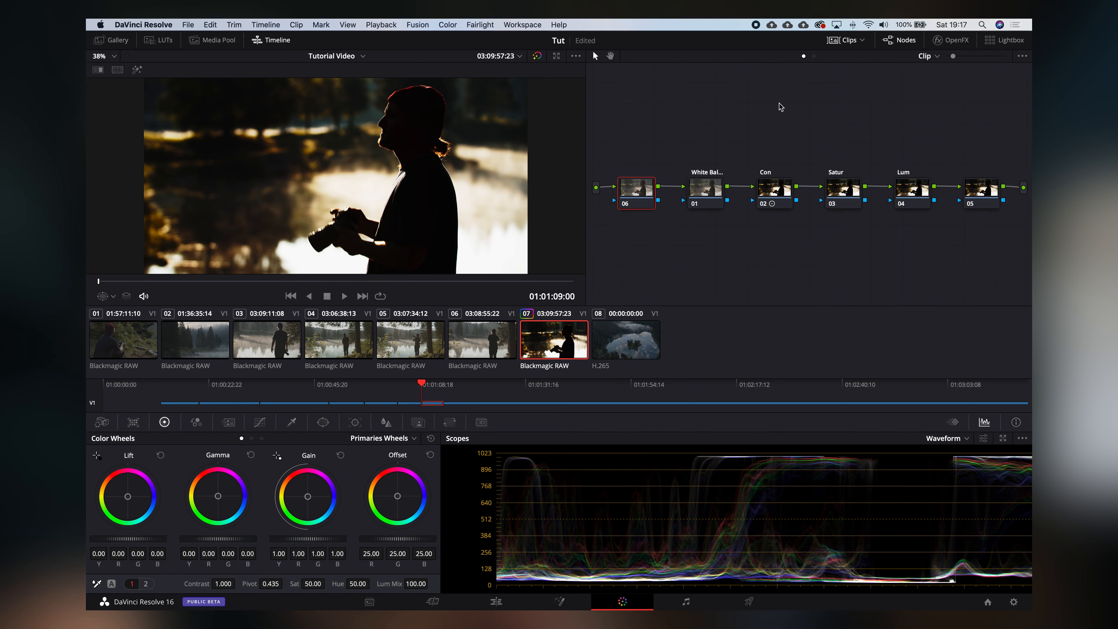
# Step: Delete the unlabelled node in front of White Balance and clean up the remaining node graph
pyautogui.press('Delete')
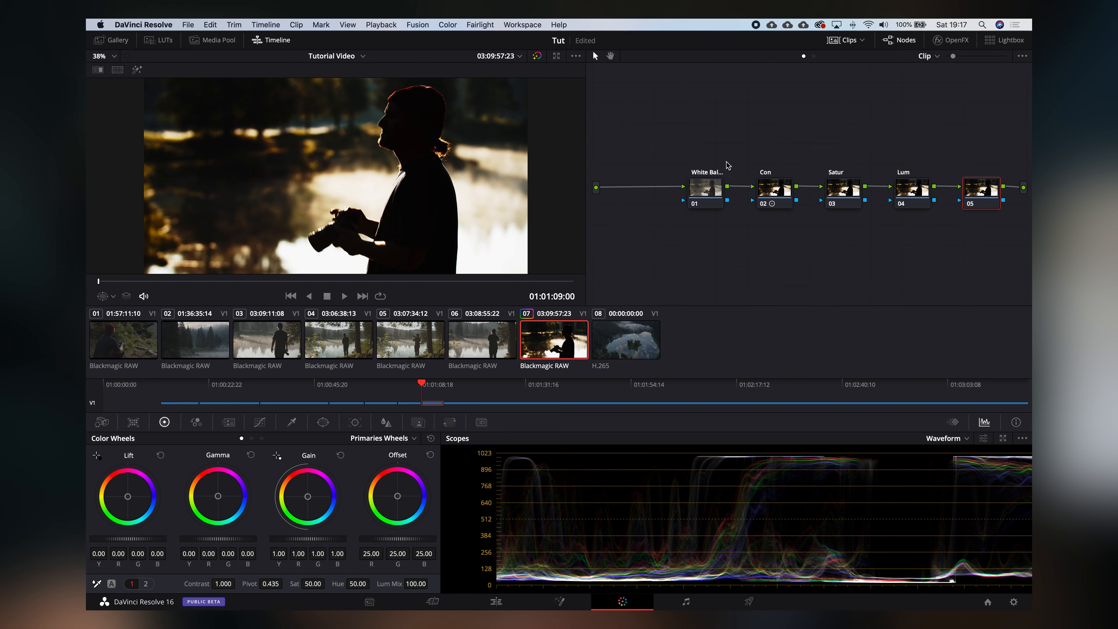
pyautogui.rightClick(727, 165)
pyautogui.click(710, 226)
pyautogui.rightClick(765, 263)
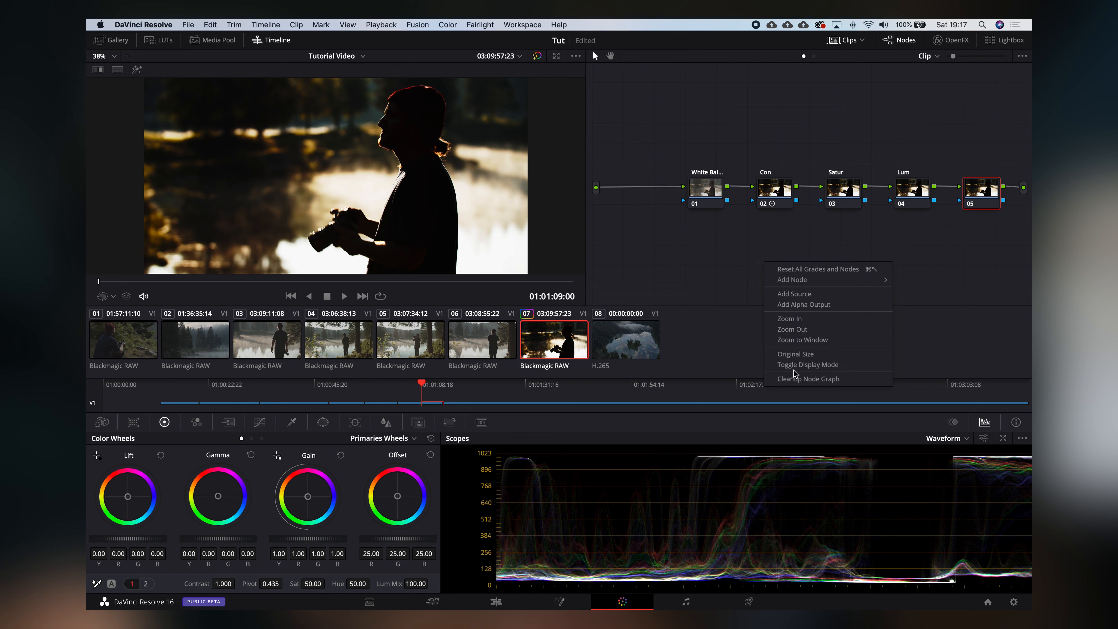
pyautogui.click(796, 378)
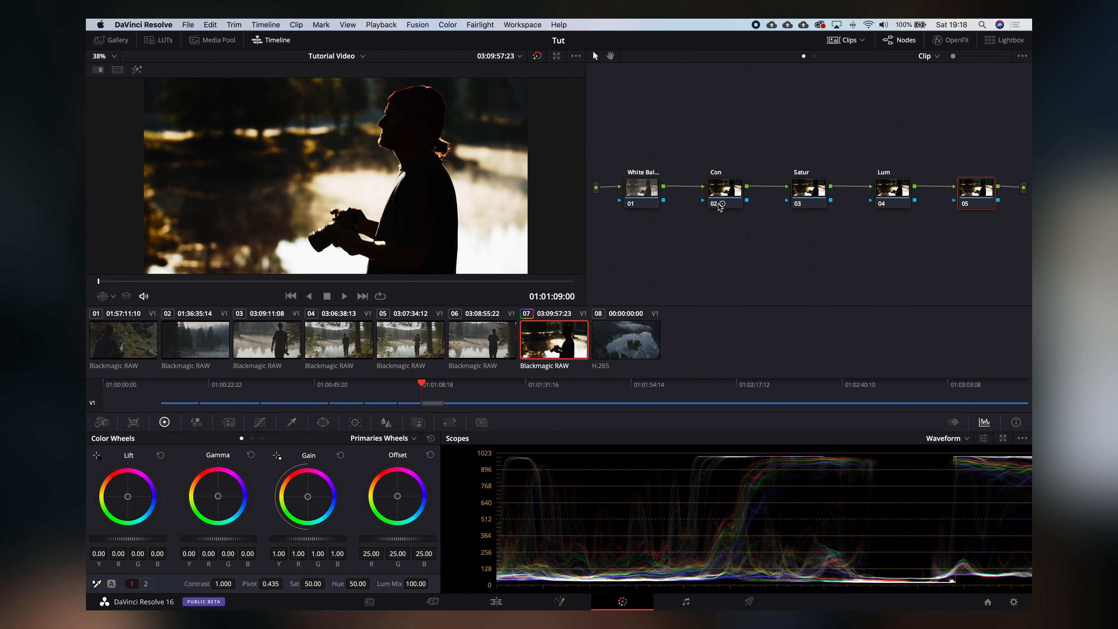
# Step: Reset the grade of the Con node
pyautogui.rightClick(735, 213)
pyautogui.click(754, 330)
# Step: Set the White Balance node's color temperature to -260
pyautogui.click(629, 186)
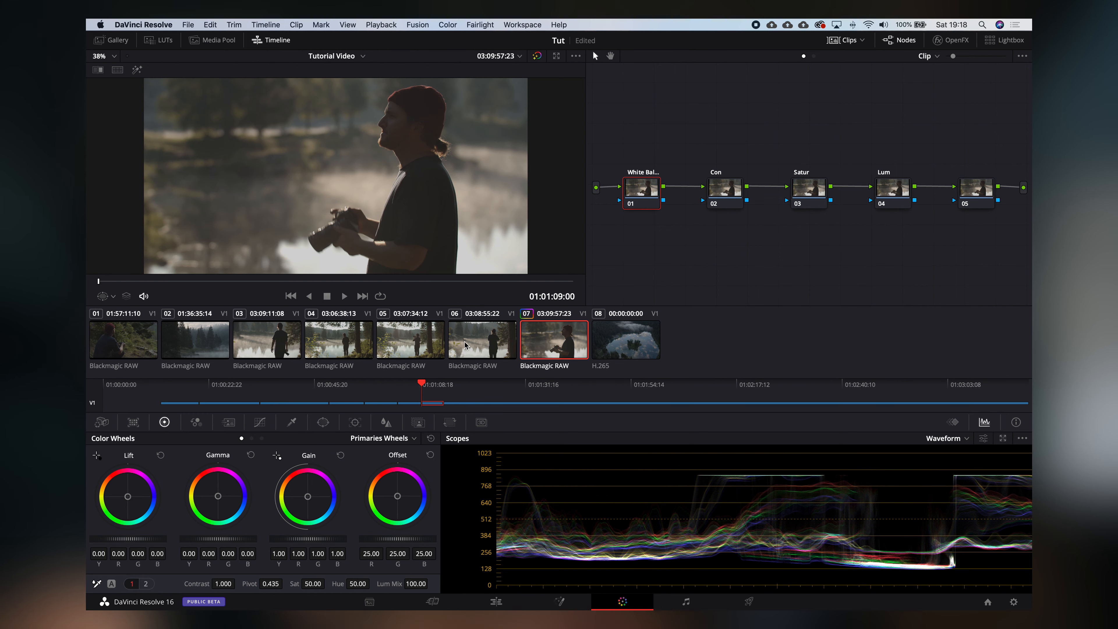
pyautogui.click(143, 584)
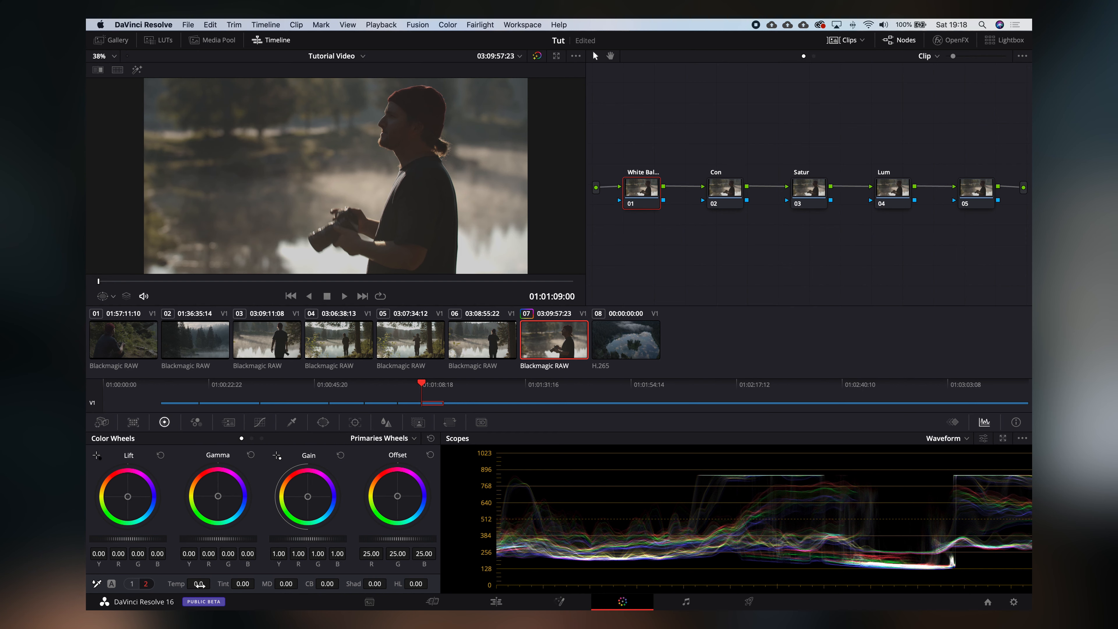
pyautogui.moveTo(200, 584)
pyautogui.mouseDown()
pyautogui.moveTo(161, 584)
pyautogui.moveTo(200, 585)
pyautogui.mouseUp()
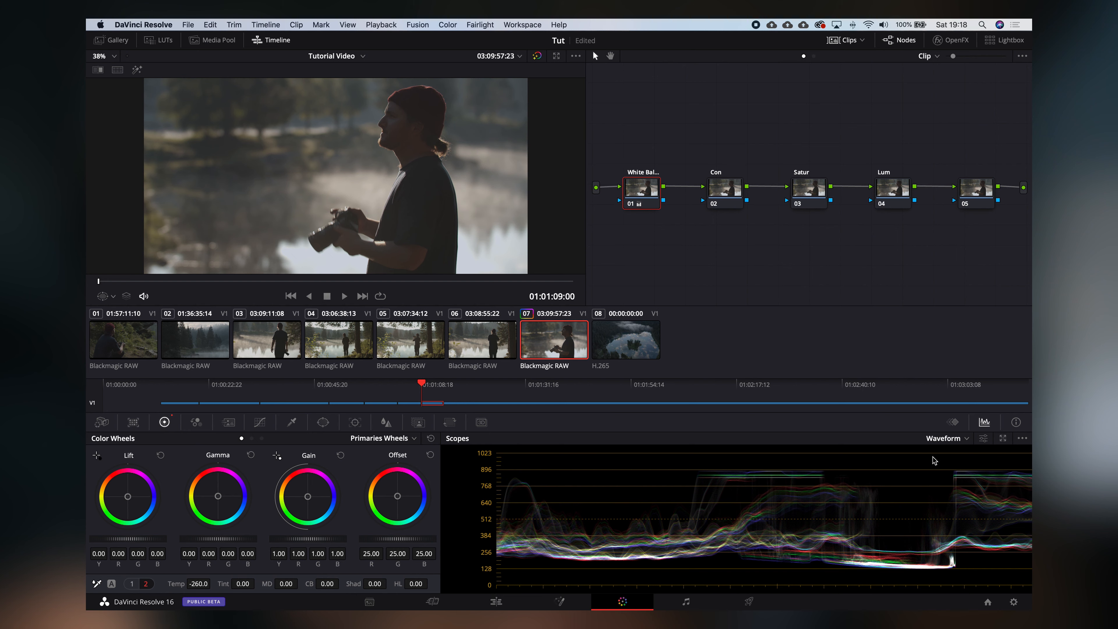
# Step: View the image's color channels in the Histogram scope, and return to the Waveform scope
pyautogui.click(938, 441)
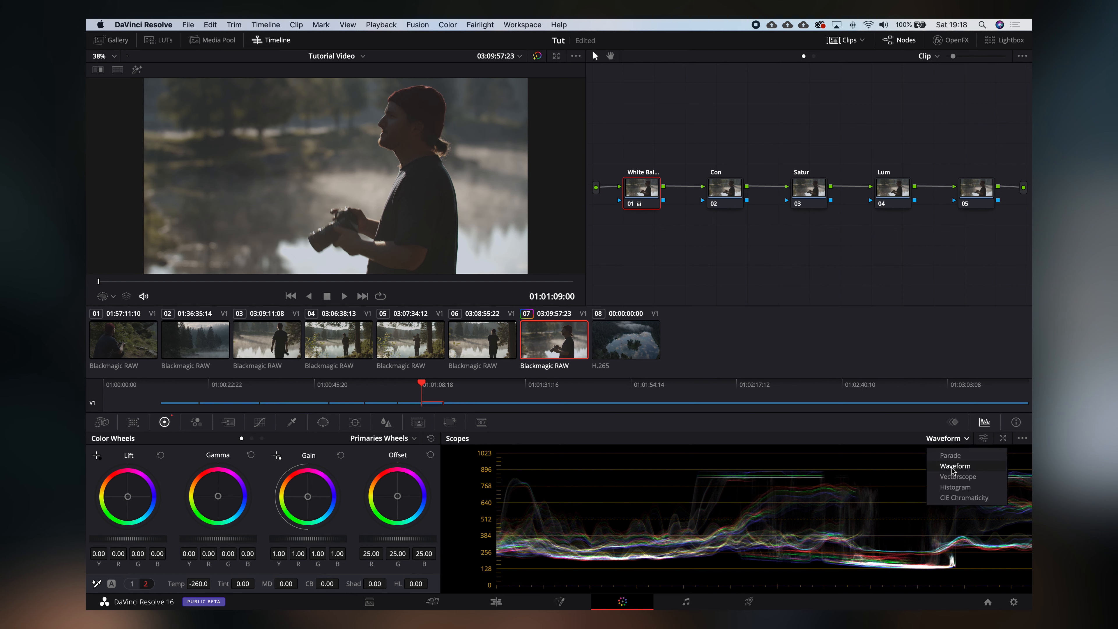
pyautogui.click(955, 488)
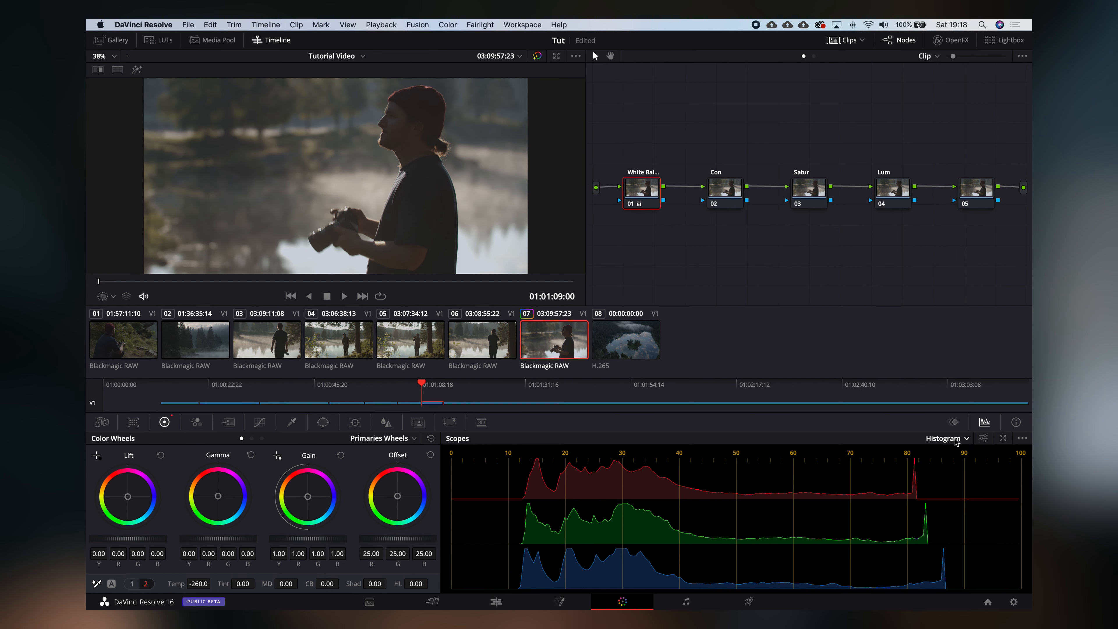
pyautogui.click(954, 440)
pyautogui.click(955, 466)
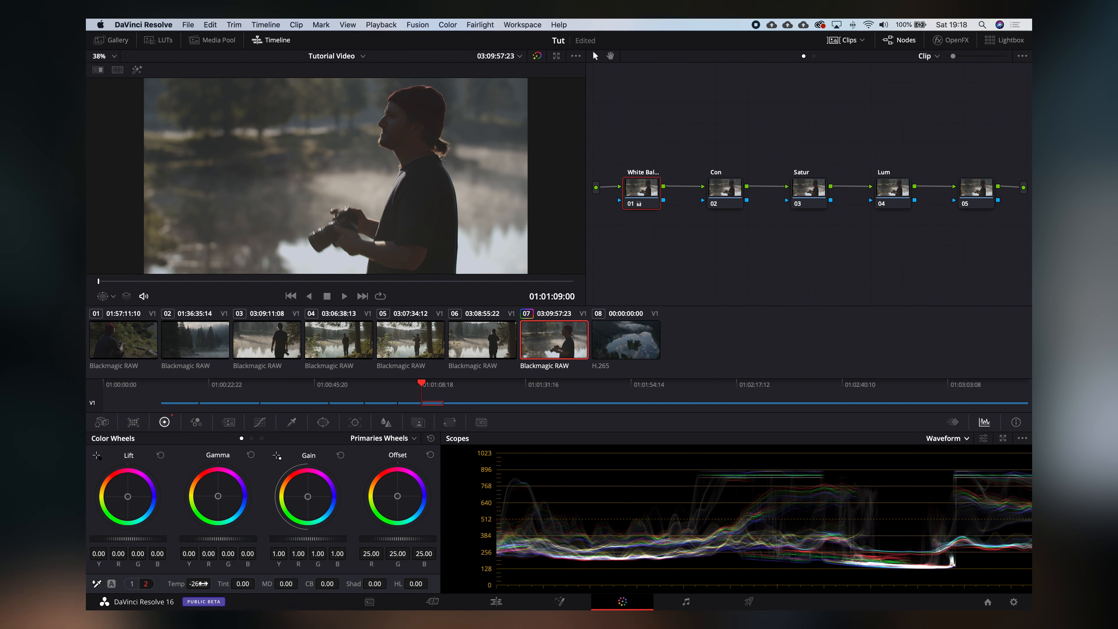
# Step: Return the White Balance node's color temperature to 0.0
pyautogui.moveTo(203, 584)
pyautogui.mouseDown()
pyautogui.moveTo(220, 584)
pyautogui.moveTo(209, 583)
pyautogui.mouseUp()
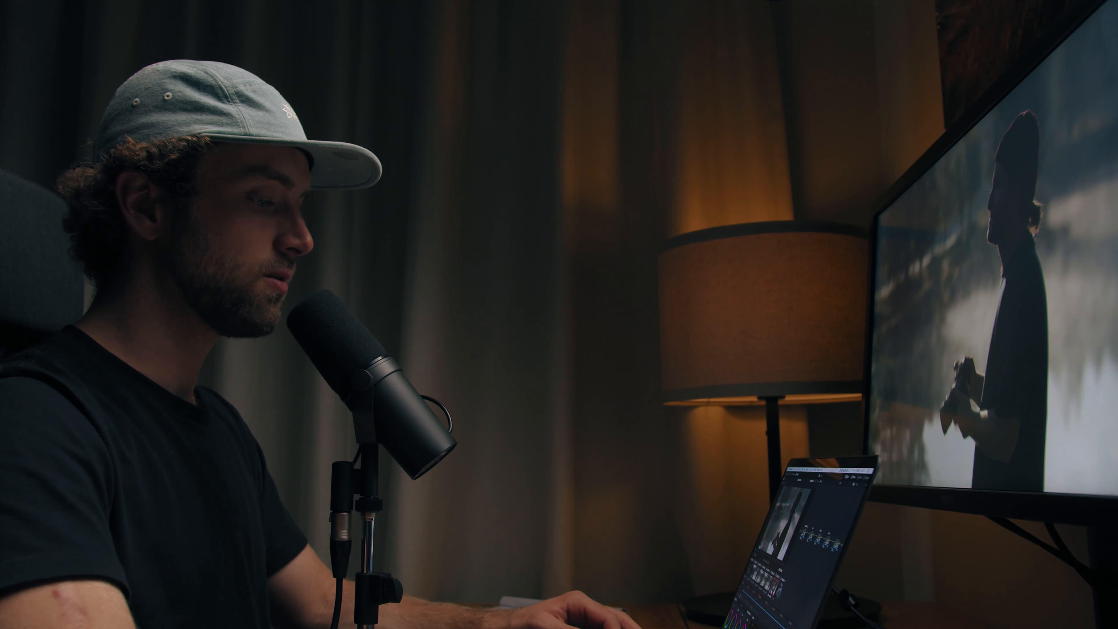
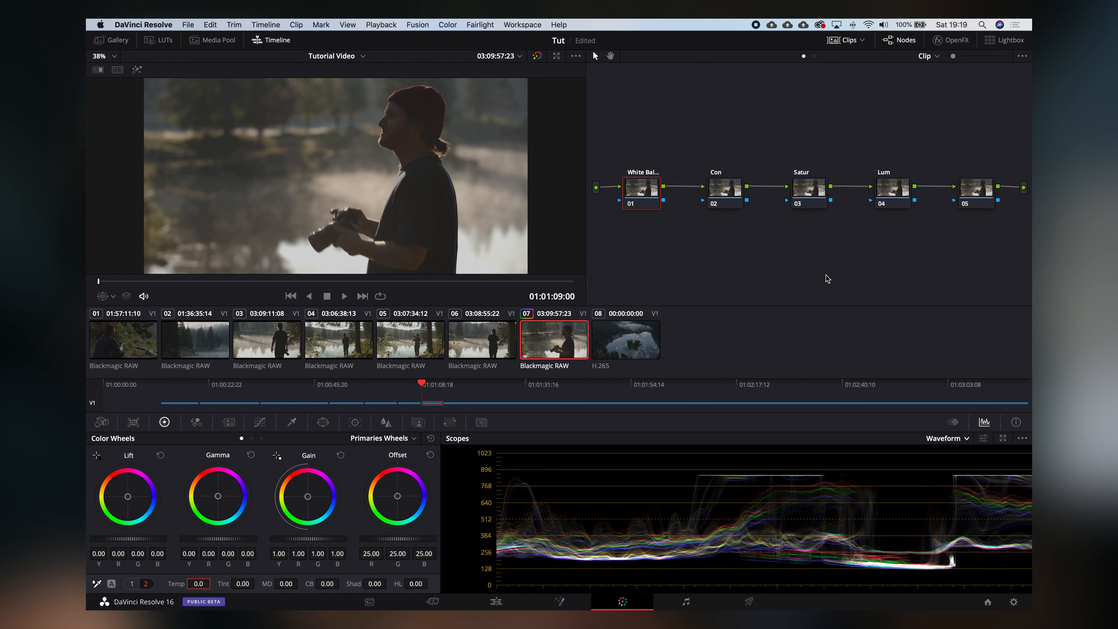
# Step: Raise the Con node's contrast to 1.294
pyautogui.click(725, 190)
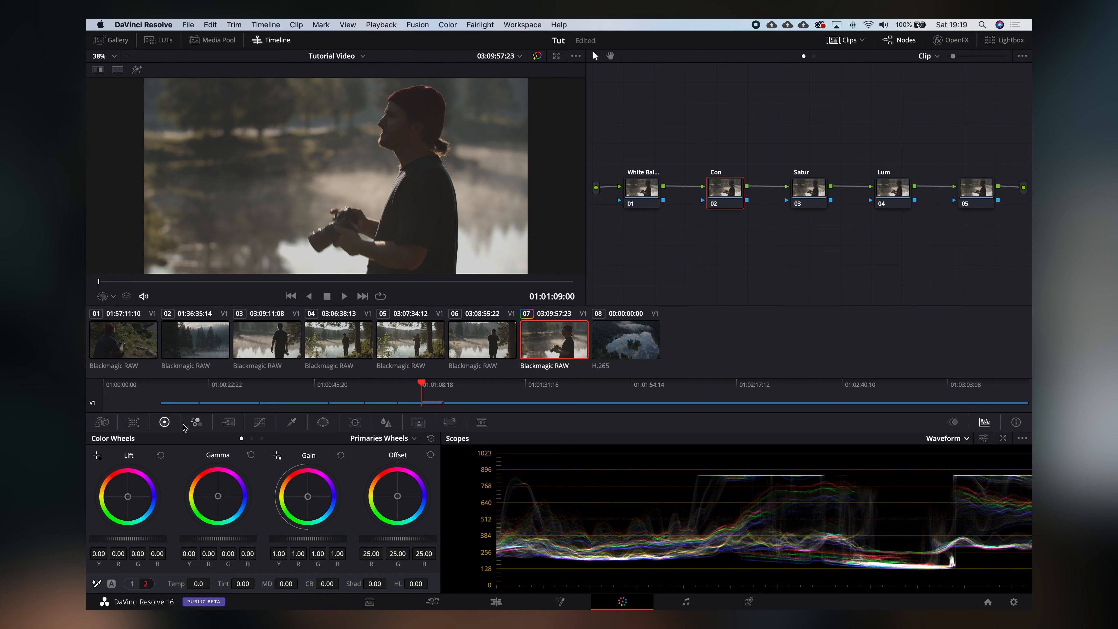
pyautogui.click(133, 584)
pyautogui.moveTo(220, 584); pyautogui.dragTo(295, 590)
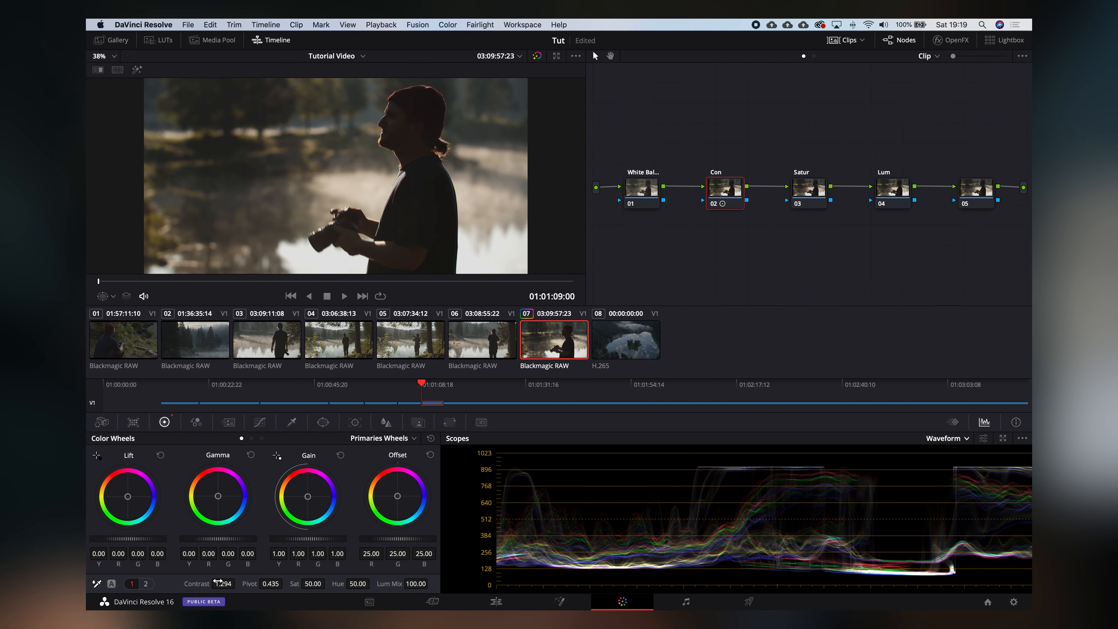
# Step: Raise the Satur node's saturation to 71.20
pyautogui.click(820, 194)
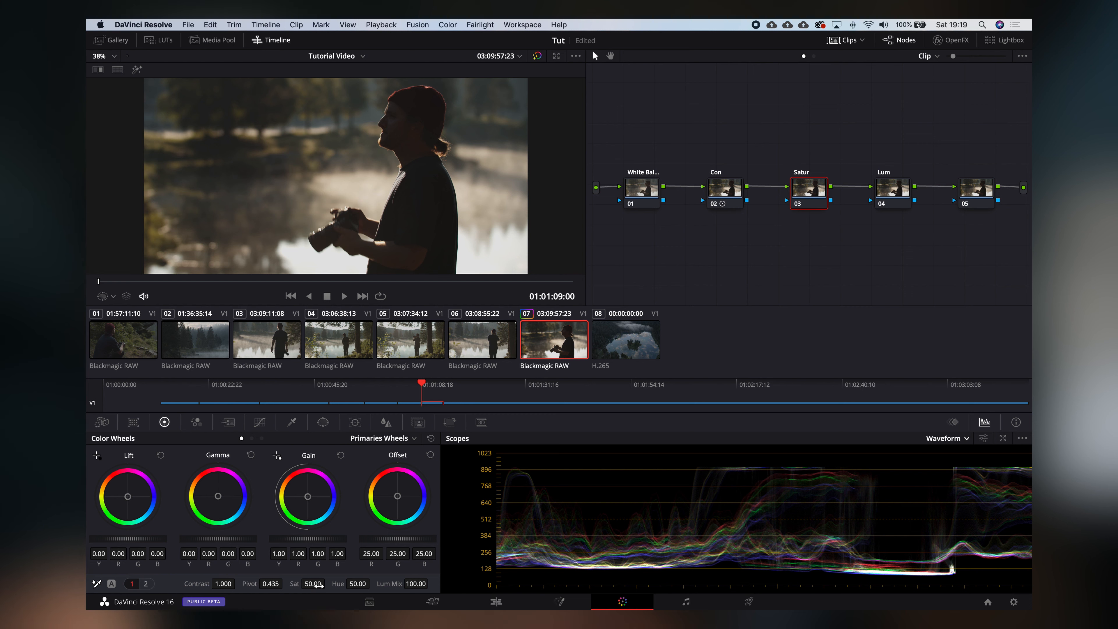
pyautogui.moveTo(321, 585)
pyautogui.mouseDown()
pyautogui.moveTo(427, 588)
pyautogui.moveTo(319, 584)
pyautogui.mouseUp()
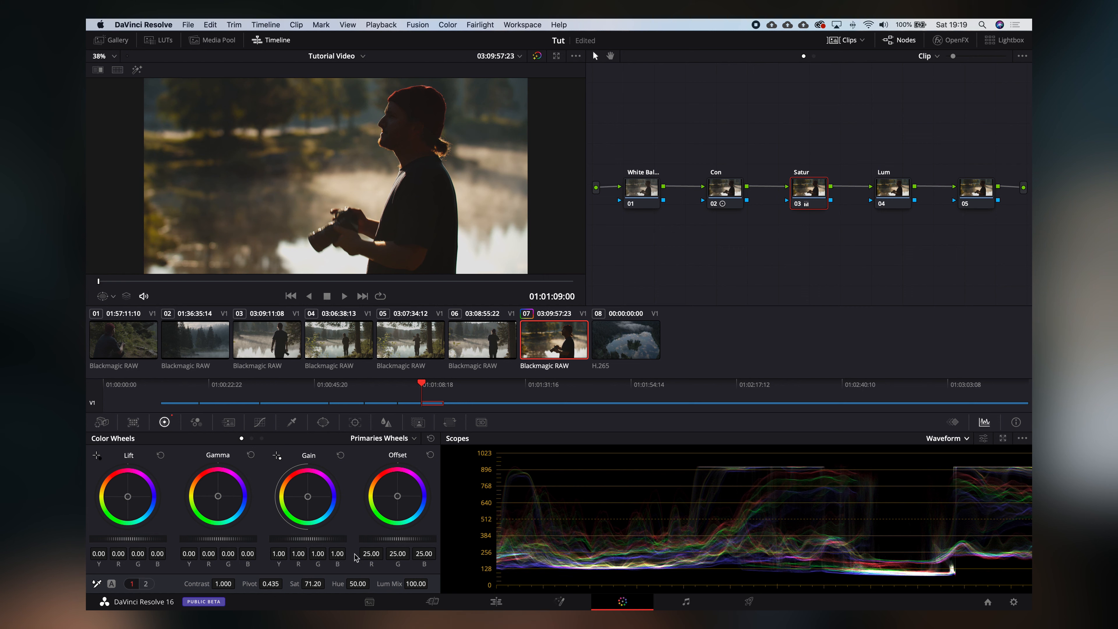
# Step: Toggle the Satur node off and on repeatedly to compare the image with and without the saturation change
pyautogui.hotkey('ctrl', 'd')
pyautogui.hotkey('ctrl', 'd')
pyautogui.hotkey('ctrl', 'd')
pyautogui.hotkey('ctrl', 'd')
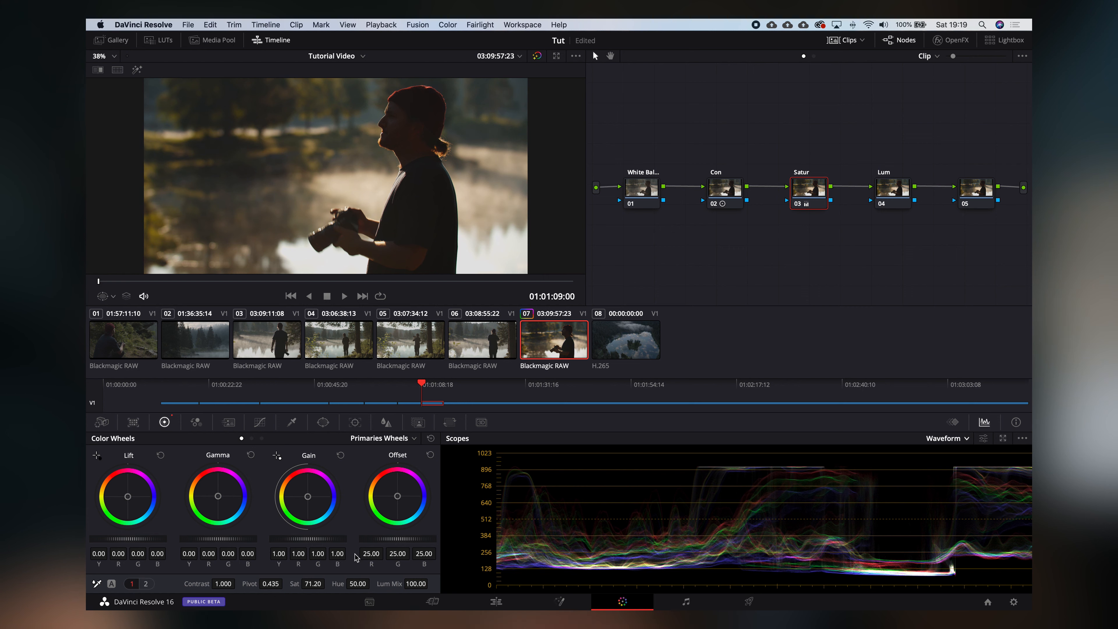
pyautogui.hotkey('ctrl', 'd')
pyautogui.hotkey('ctrl', 'd')
pyautogui.hotkey('ctrl', 'd')
pyautogui.hotkey('ctrl', 'd')
pyautogui.hotkey('ctrl', 'd')
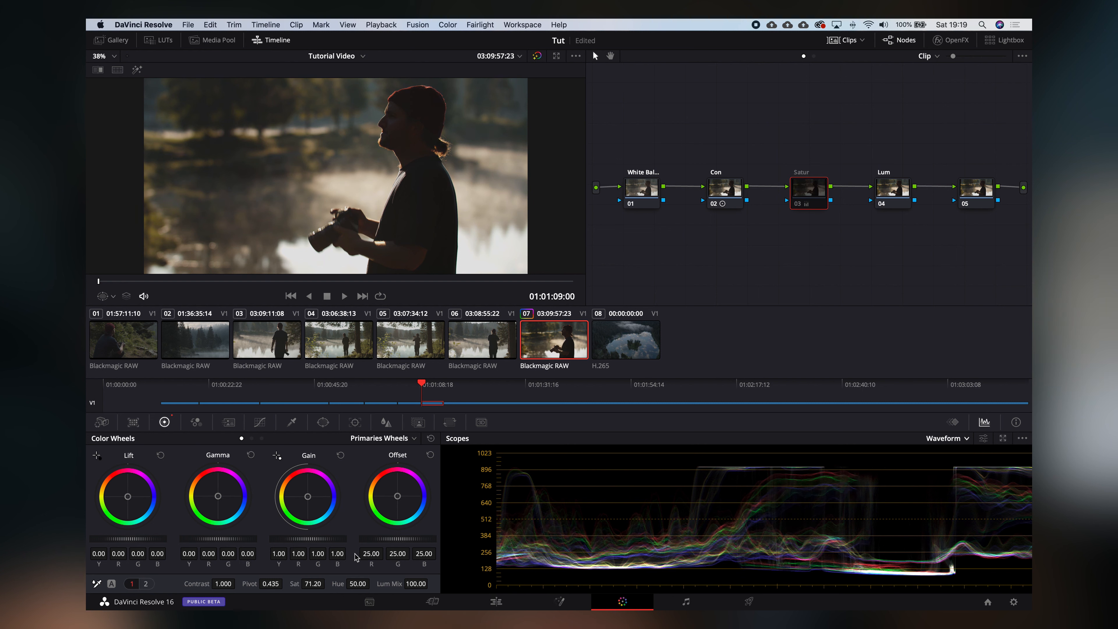
pyautogui.hotkey('ctrl', 'd')
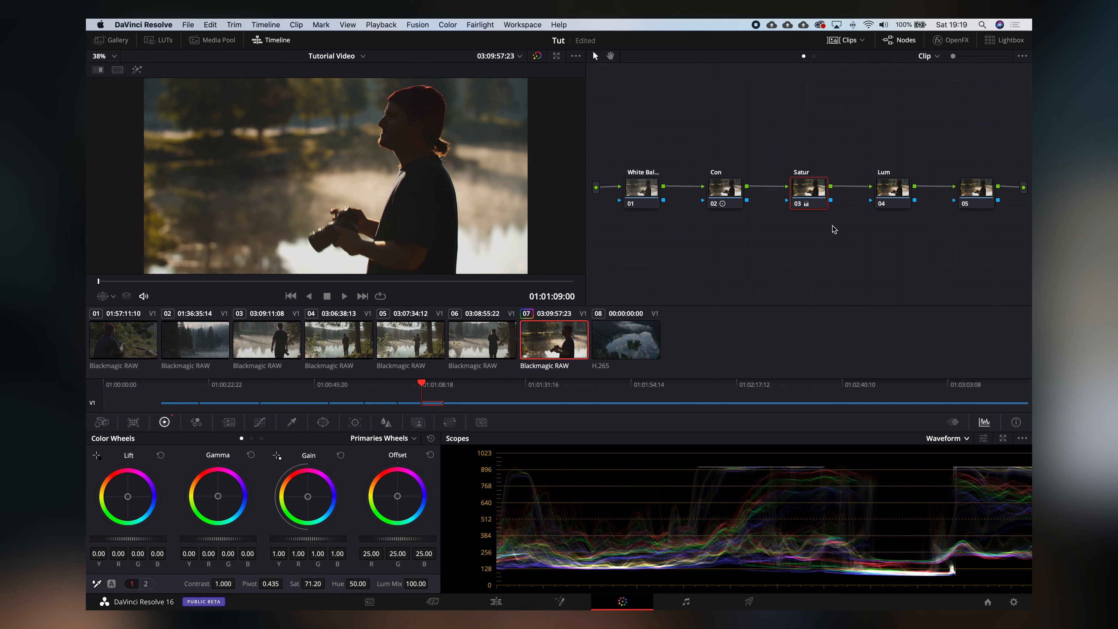
# Step: Reset the Satur node's grade and raise red in Red Output, green in Green Output and blue in Blue Output to 2.00 with the RGB Mixer
pyautogui.rightClick(806, 187)
pyautogui.click(827, 196)
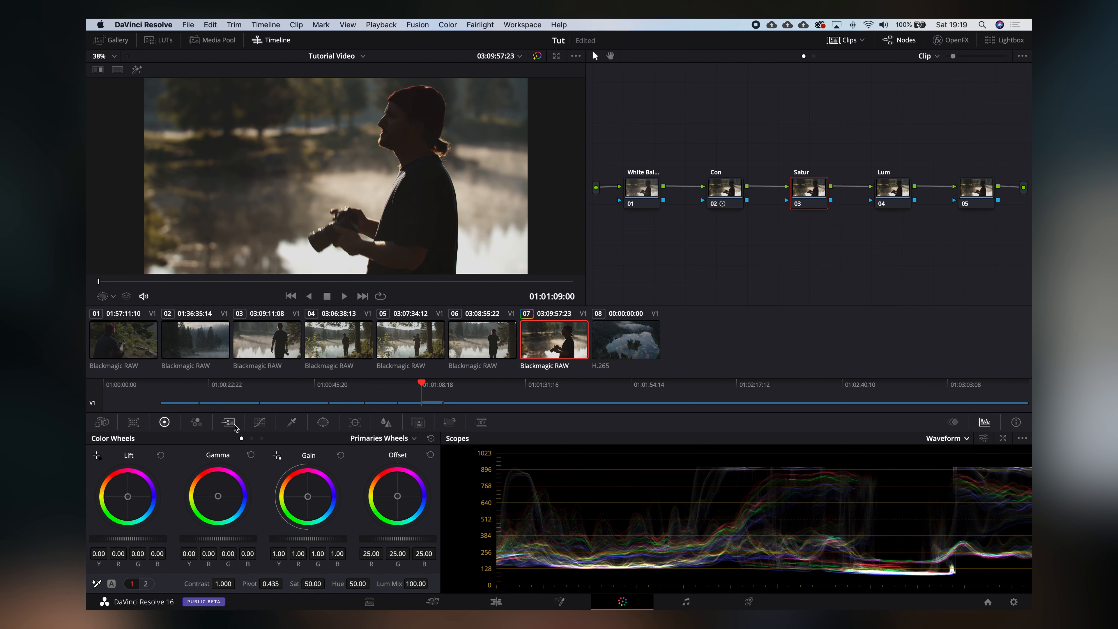
pyautogui.click(198, 424)
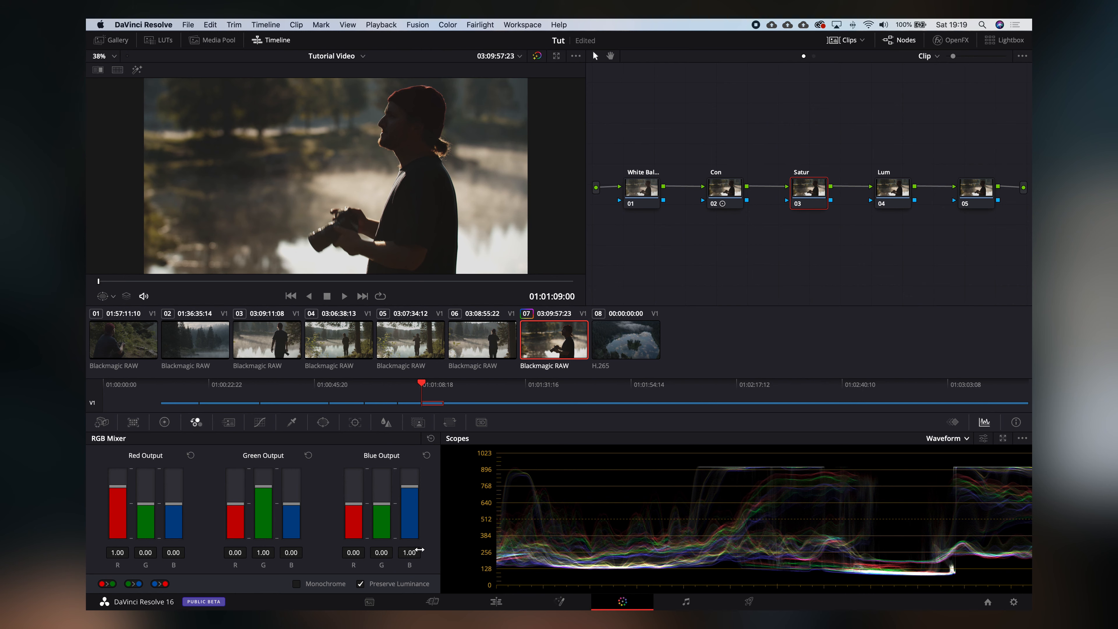
pyautogui.moveTo(420, 549); pyautogui.dragTo(446, 550)
pyautogui.moveTo(260, 556); pyautogui.dragTo(287, 556)
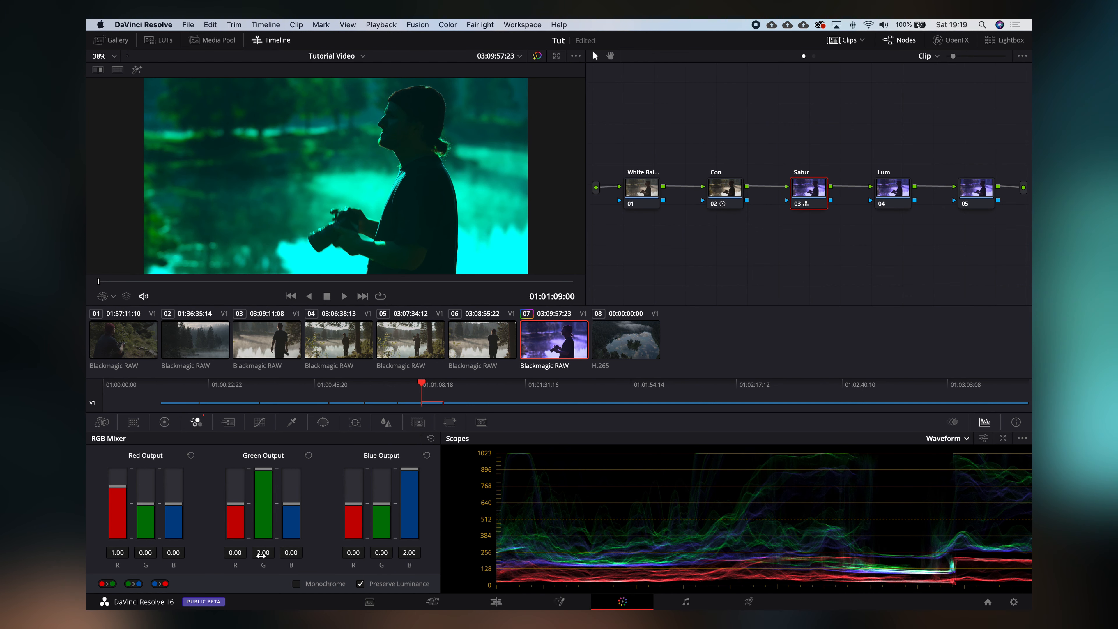
pyautogui.moveTo(117, 553); pyautogui.dragTo(144, 553)
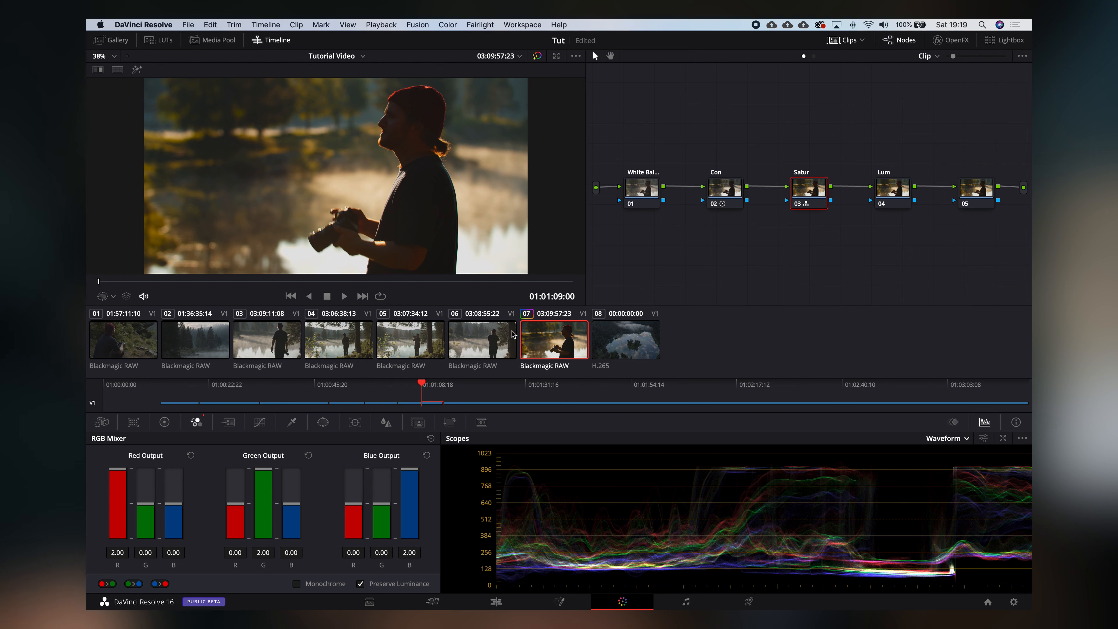
# Step: Reset the Satur node's grade and raise its saturation to 70.20 with the primary color controls
pyautogui.rightClick(819, 196)
pyautogui.click(836, 199)
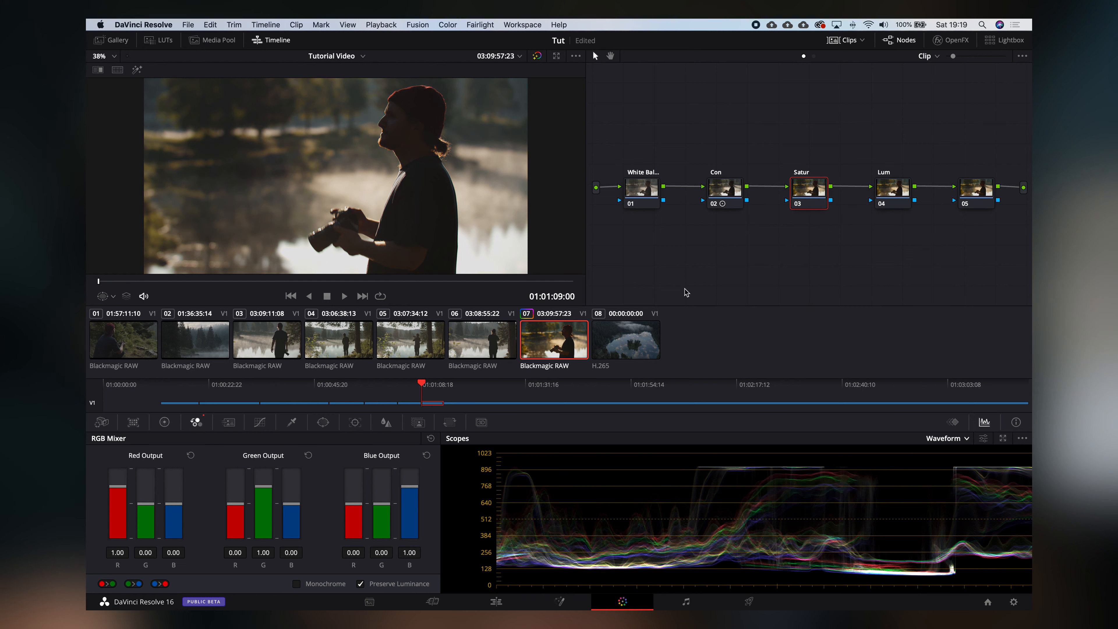
pyautogui.click(164, 422)
pyautogui.moveTo(317, 583); pyautogui.dragTo(369, 584)
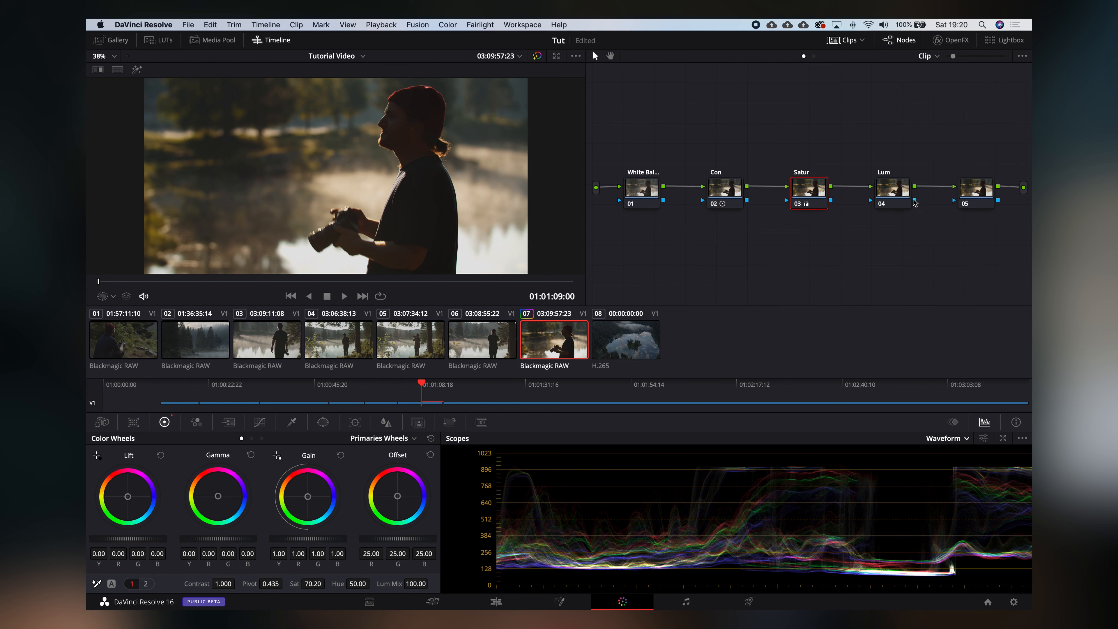
# Step: On the Lum node, set the master Lift to -0.04, Gamma to 0.10 and Gain to 1.14
pyautogui.click(902, 199)
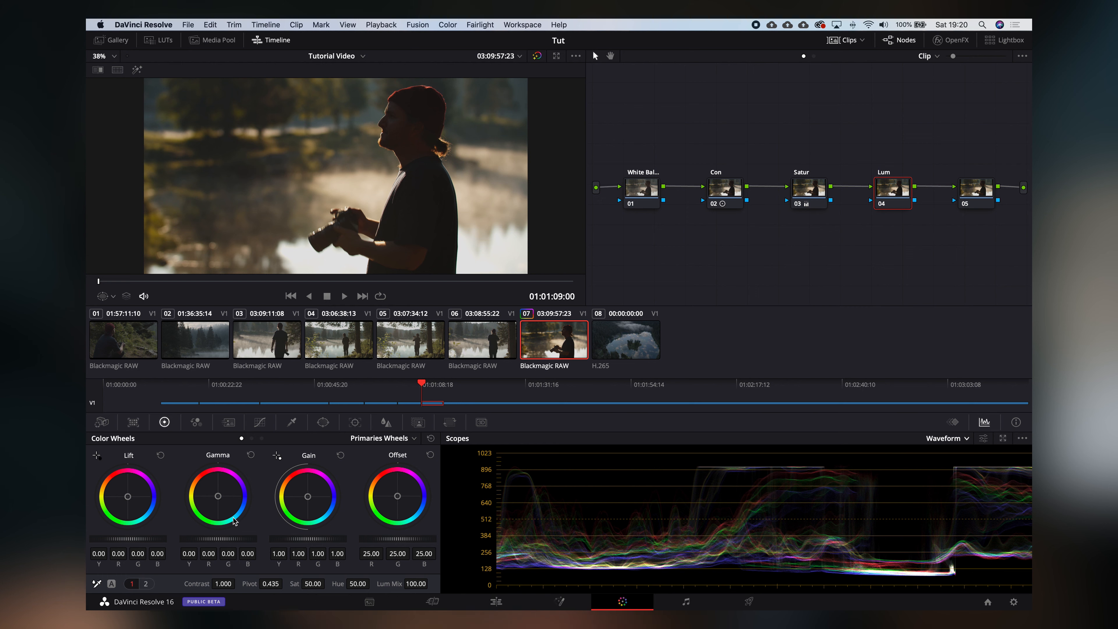
pyautogui.click(414, 438)
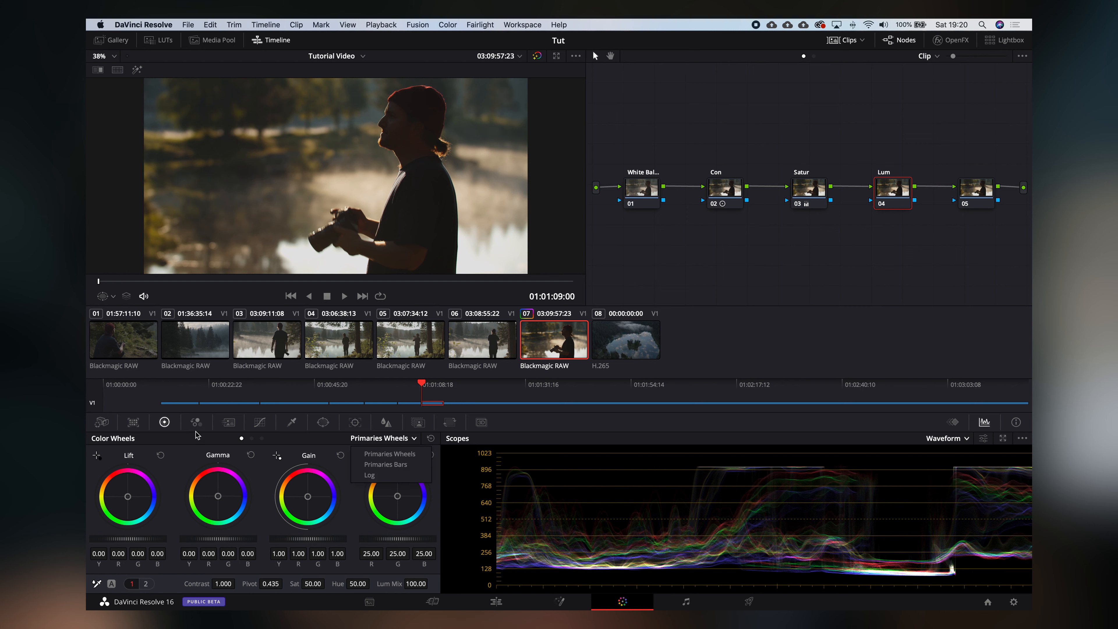
pyautogui.click(160, 536)
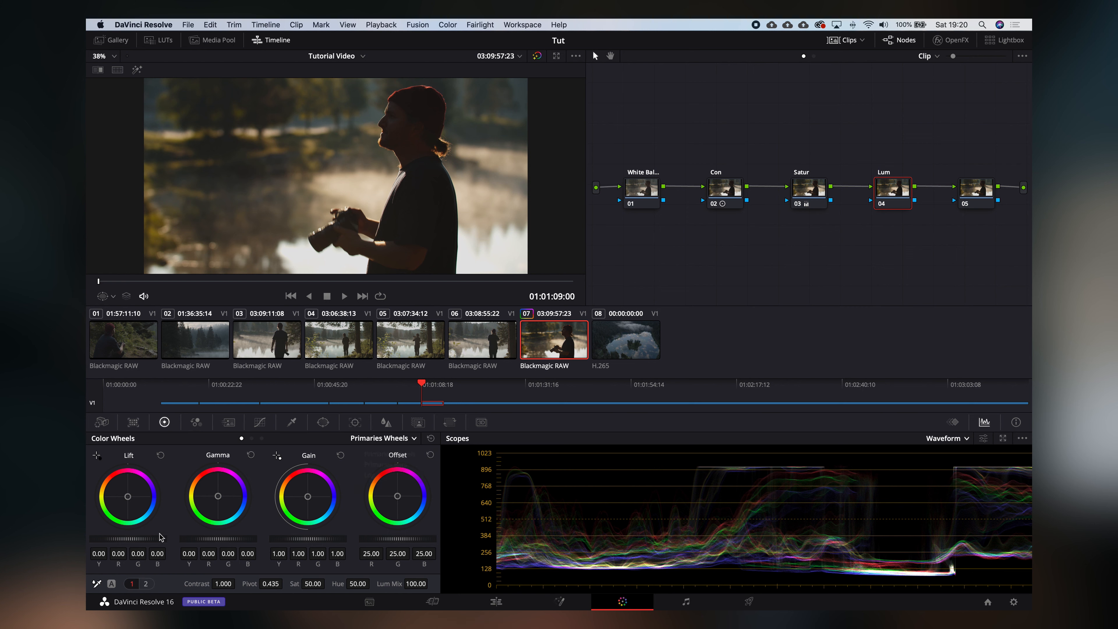
pyautogui.moveTo(147, 542); pyautogui.dragTo(94, 537)
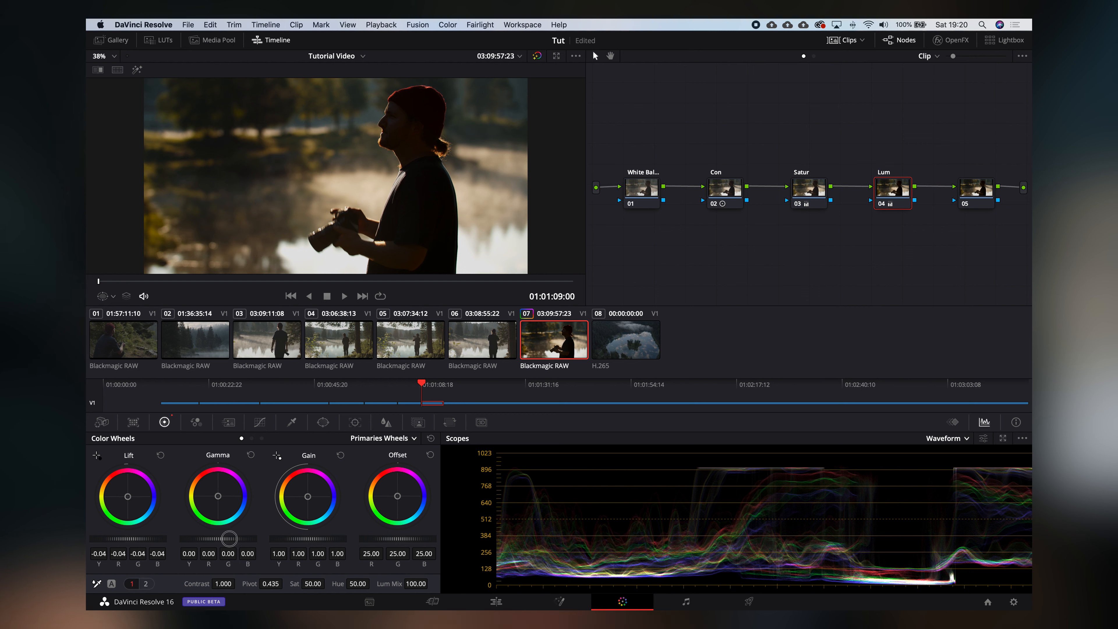
pyautogui.moveTo(233, 541); pyautogui.dragTo(415, 547)
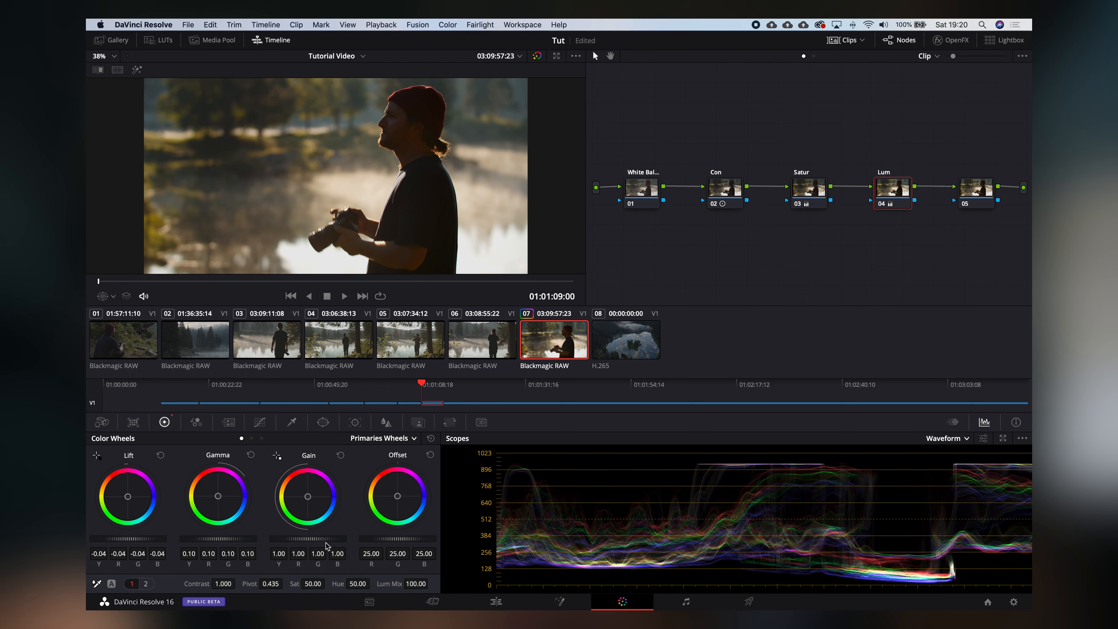
pyautogui.moveTo(318, 540); pyautogui.dragTo(418, 543)
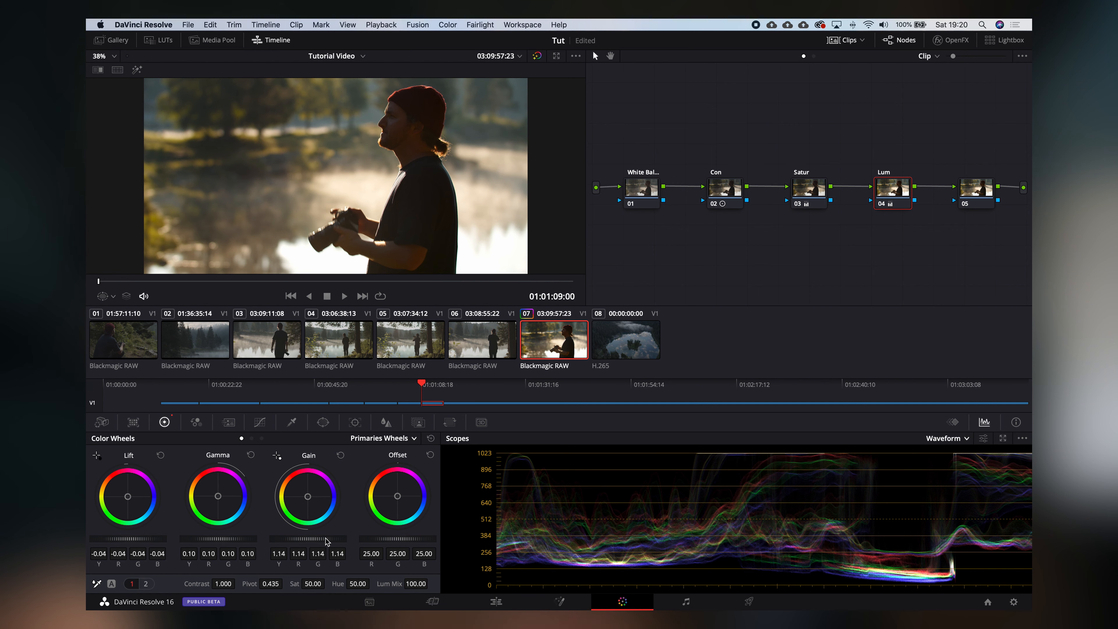
# Step: Toggle the Lum node off and on repeatedly to compare the image with and without the luminance adjustments
pyautogui.press('super+d')
pyautogui.press('super+d')
pyautogui.press('super+d')
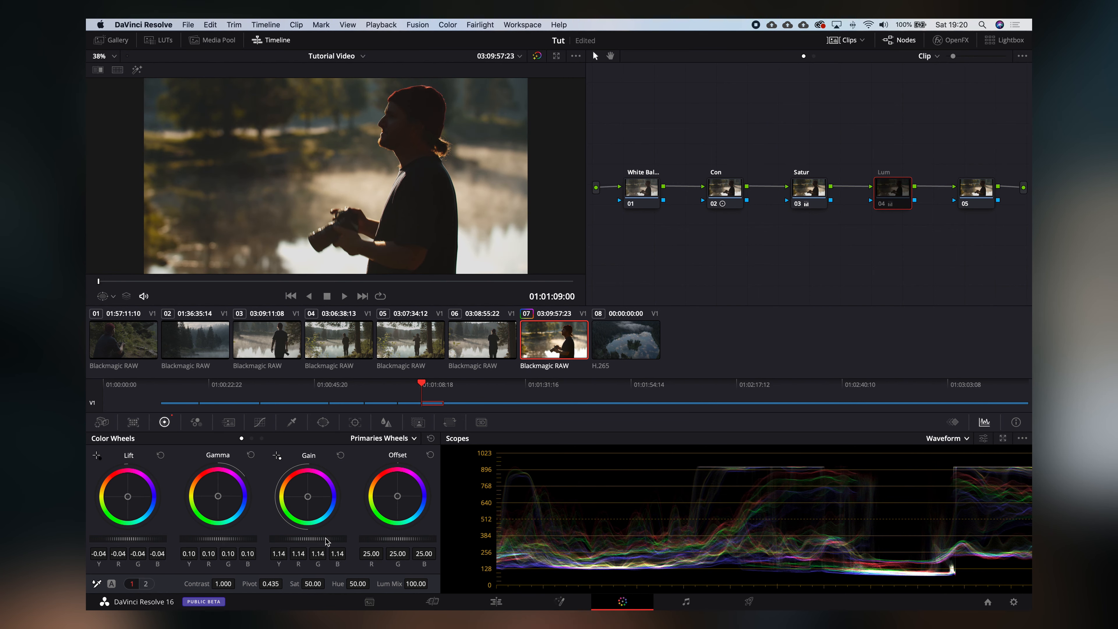
pyautogui.press('super+d')
pyautogui.press('super+d')
pyautogui.press('super+d')
pyautogui.press('super+d')
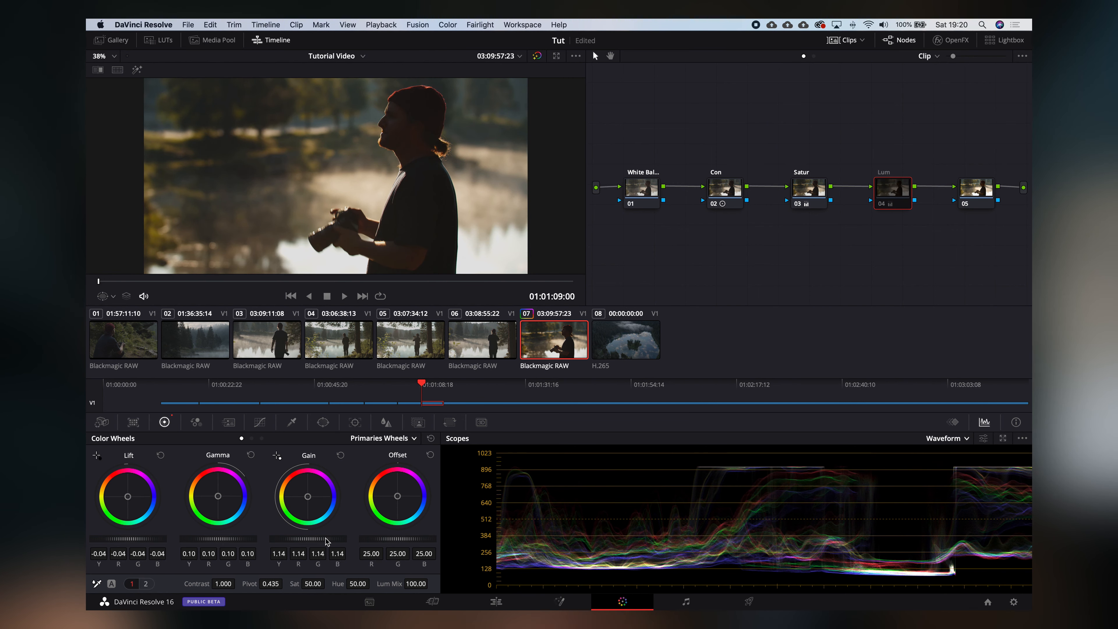
pyautogui.press('super+d')
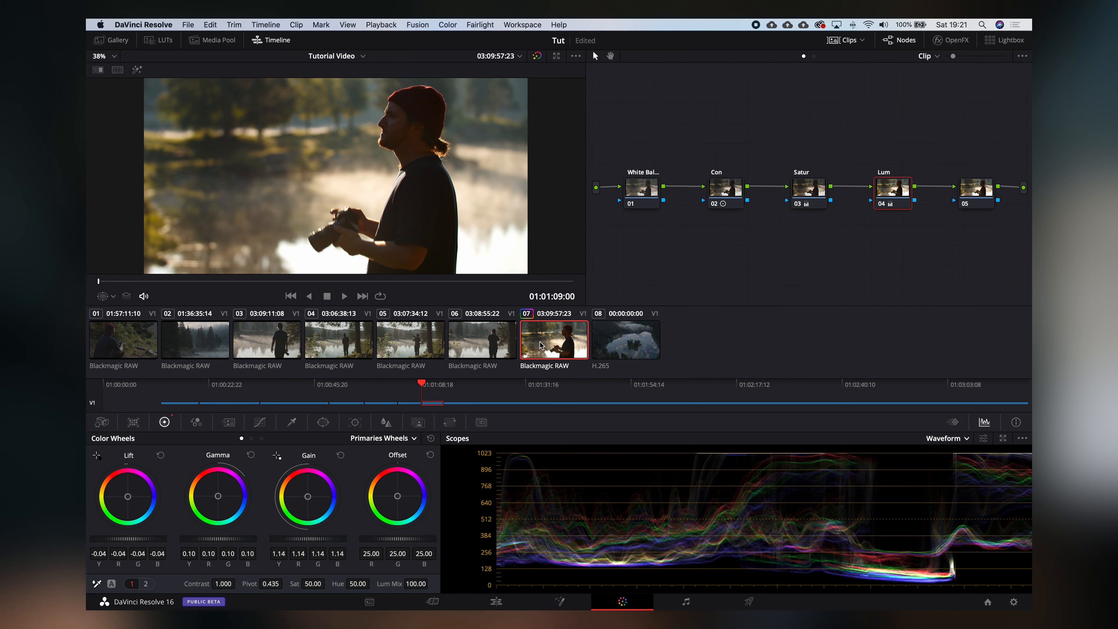
# Step: Duplicate the graded clip directly after itself on Video 1 in the Edit page, and return to the Color page
pyautogui.click(512, 602)
pyautogui.click(877, 468)
pyautogui.moveTo(918, 469); pyautogui.dragTo(999, 469)
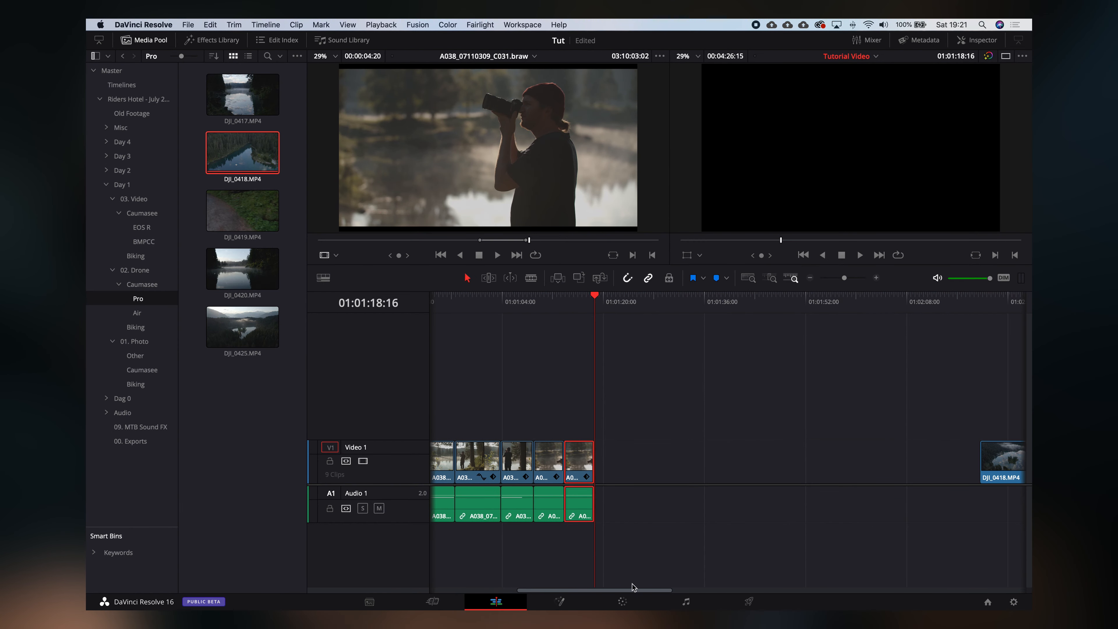
pyautogui.click(622, 602)
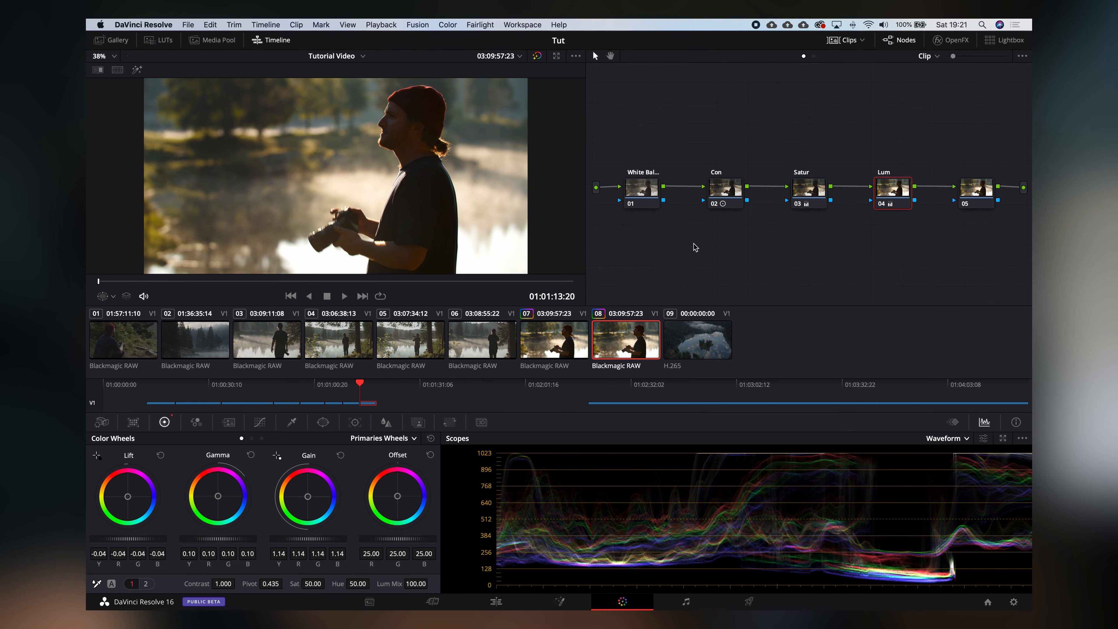
# Step: Reset all grades and nodes on the duplicated clip 08
pyautogui.rightClick(711, 241)
pyautogui.click(726, 243)
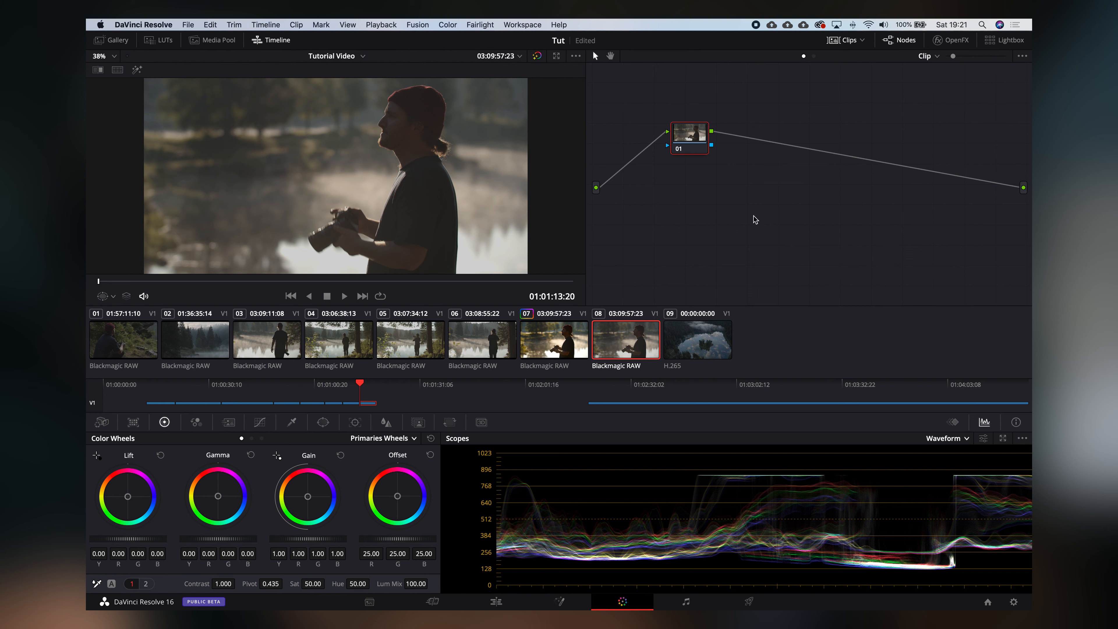
pyautogui.rightClick(725, 210)
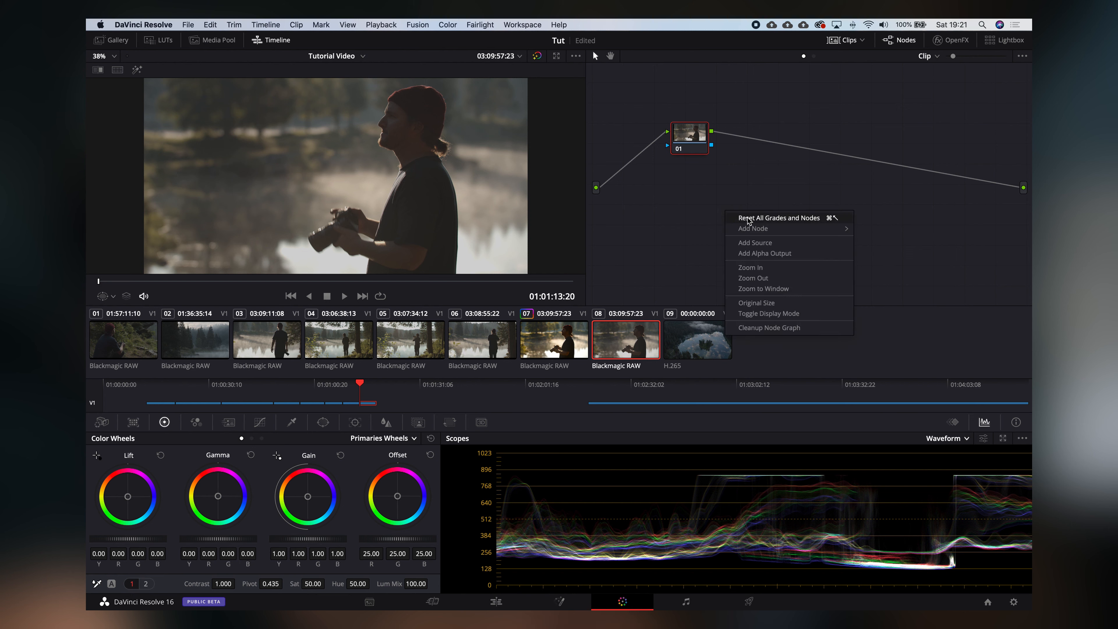
pyautogui.click(827, 218)
pyautogui.click(699, 339)
pyautogui.keyDown('shift'); pyautogui.click(150, 339); pyautogui.keyUp('shift')
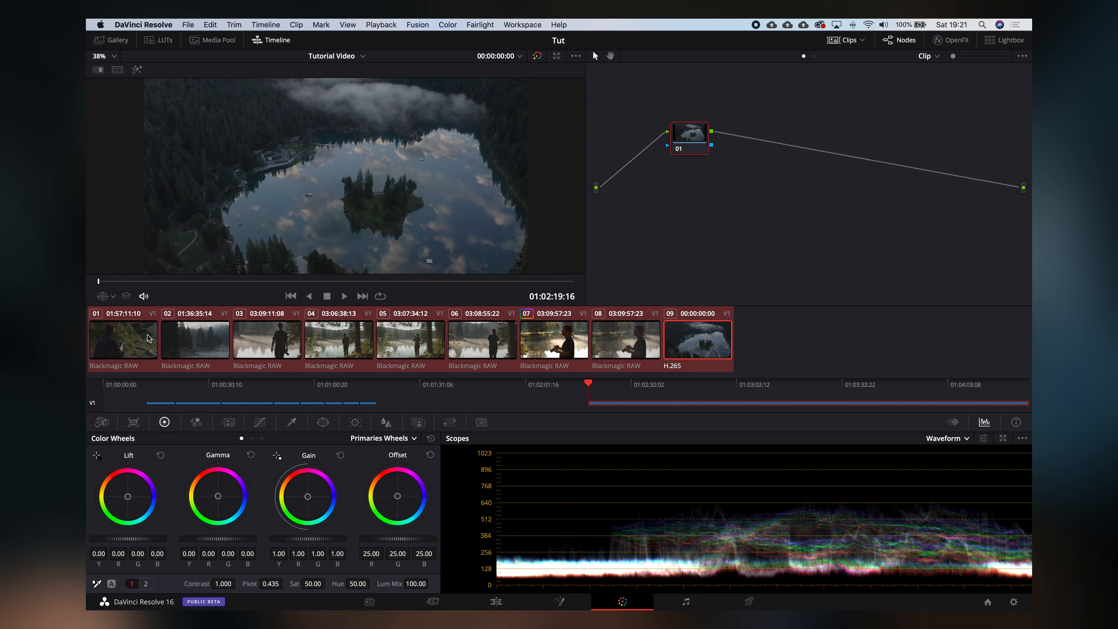
pyautogui.rightClick(756, 221)
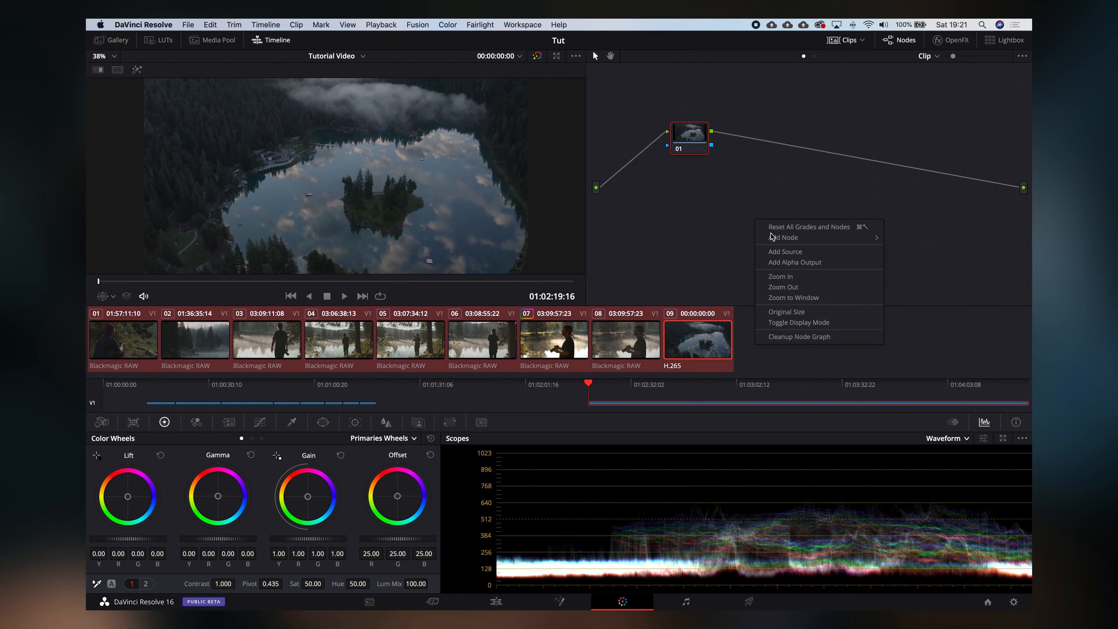
pyautogui.click(625, 337)
pyautogui.click(625, 339)
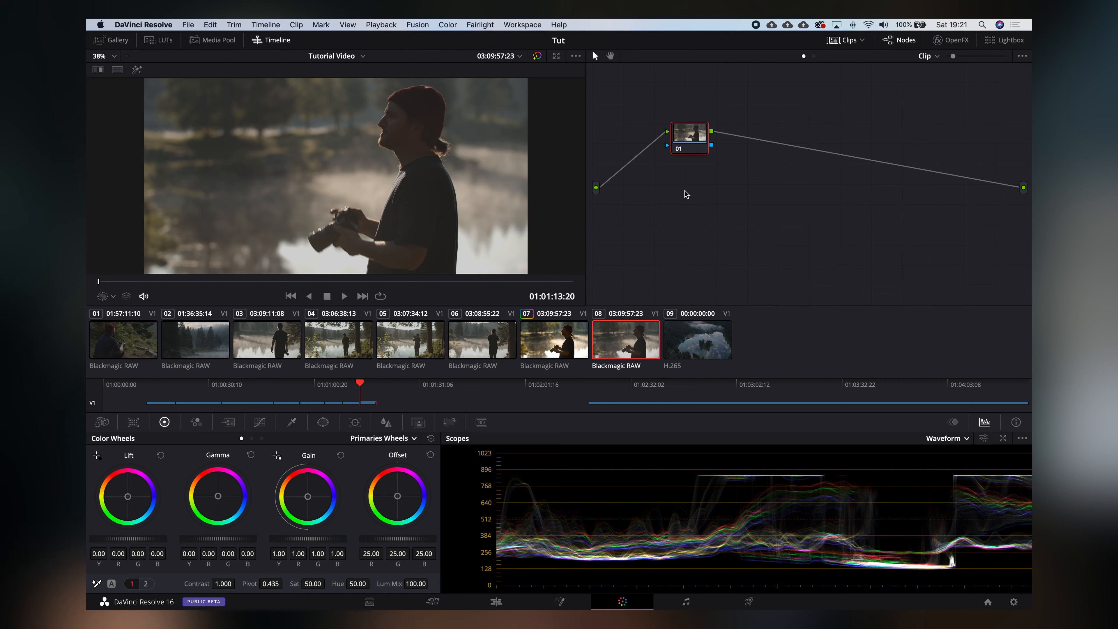
# Step: Apply the Color Space Transform effect from the OpenFX library to node 01 of clip 08
pyautogui.moveTo(699, 135); pyautogui.dragTo(687, 138)
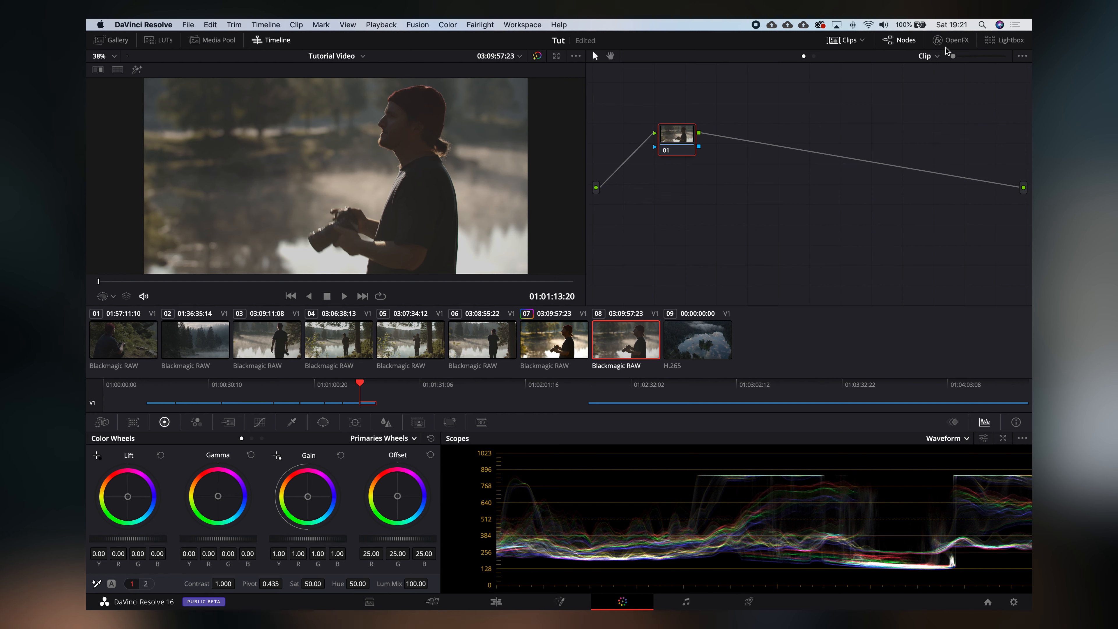
pyautogui.click(961, 44)
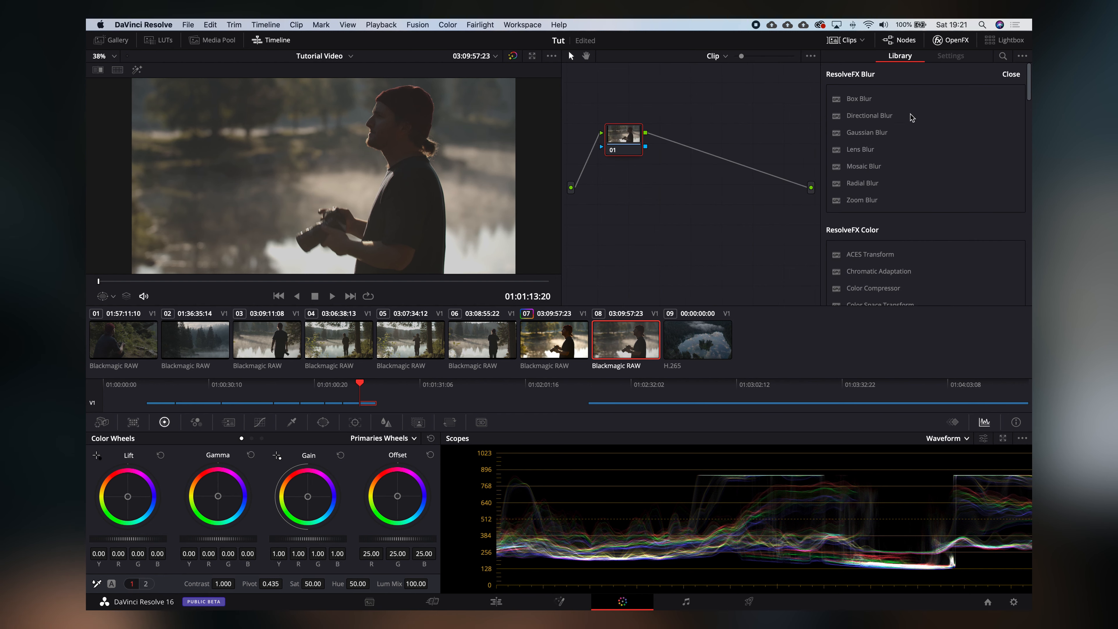
pyautogui.scroll(-10, 880, 212)
pyautogui.moveTo(879, 220); pyautogui.dragTo(624, 139)
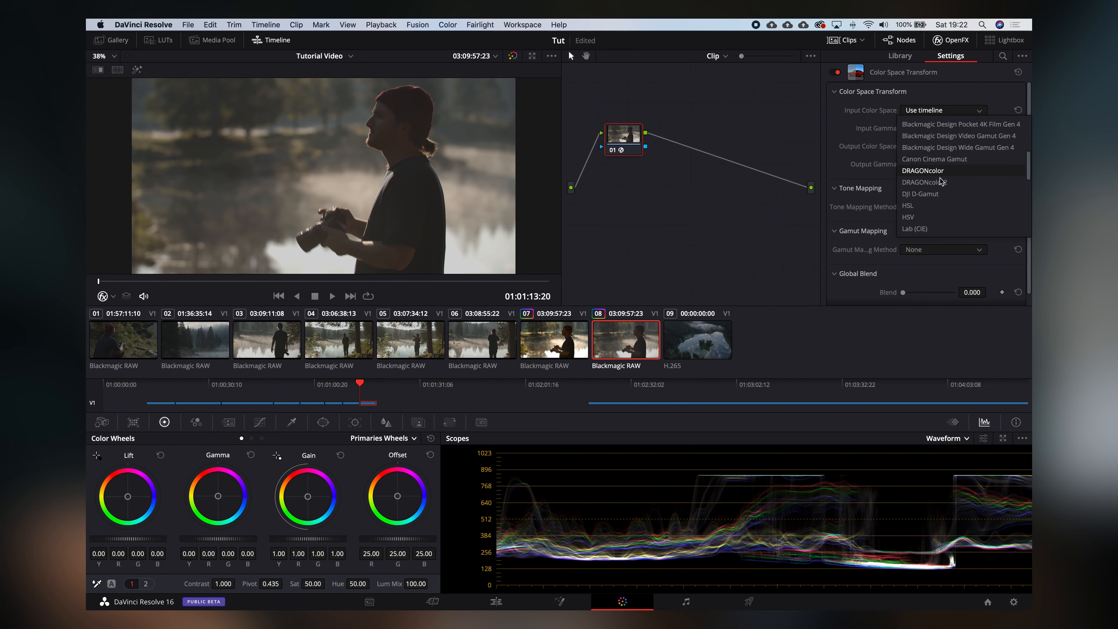
# Step: Set the Color Space Transform's Input Color Space to Blackmagic Design Pocket 4K Film Gen 4
pyautogui.scroll(-5, 940, 181)
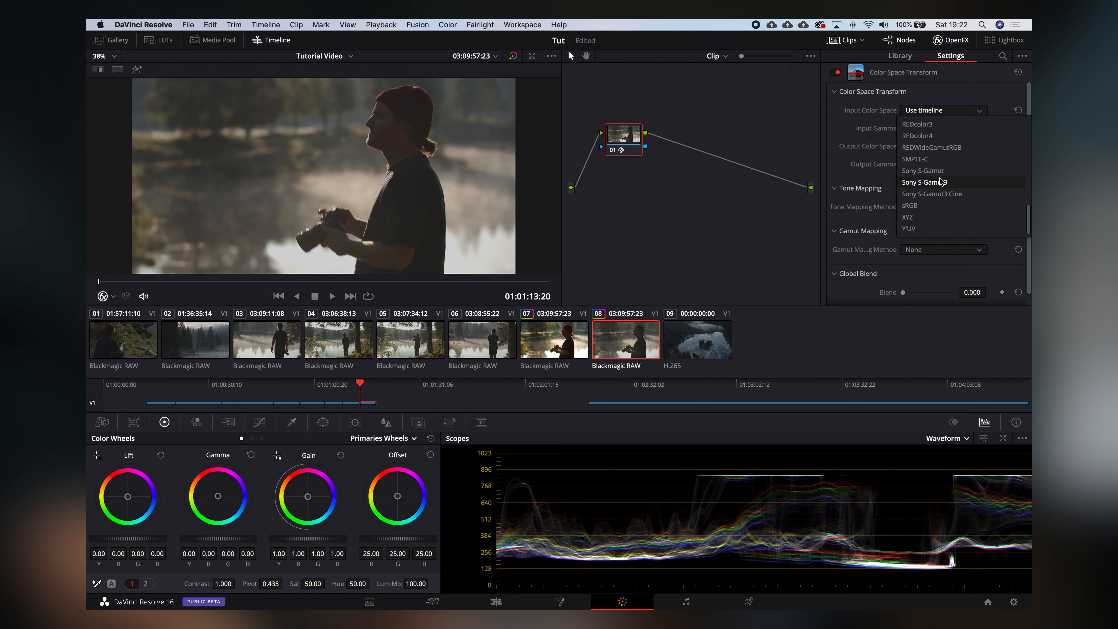
pyautogui.scroll(15, 940, 178)
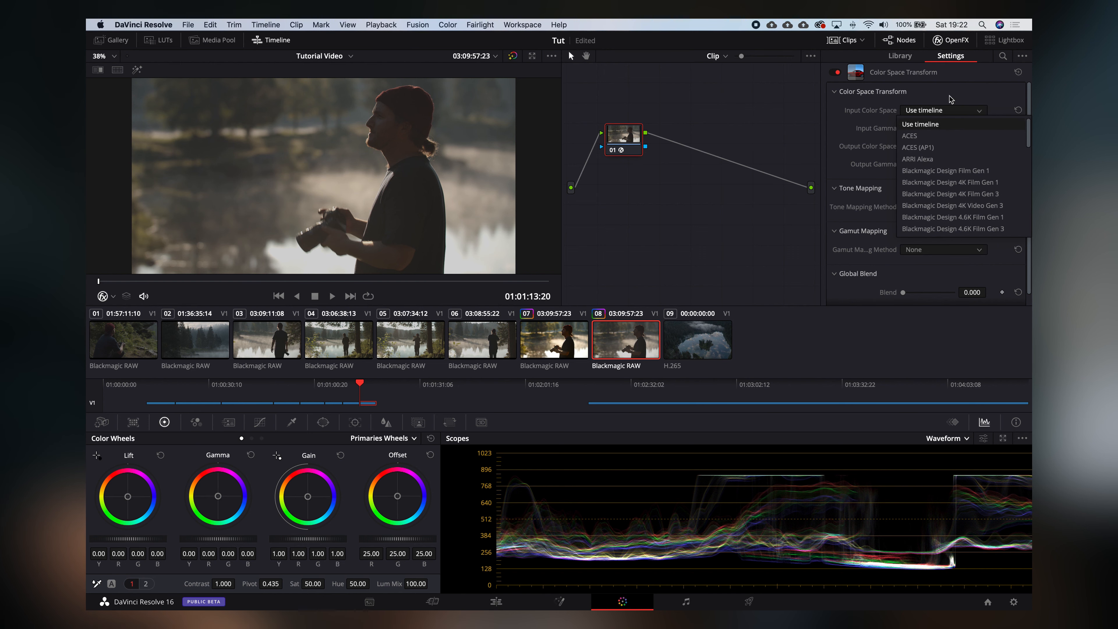
pyautogui.click(946, 124)
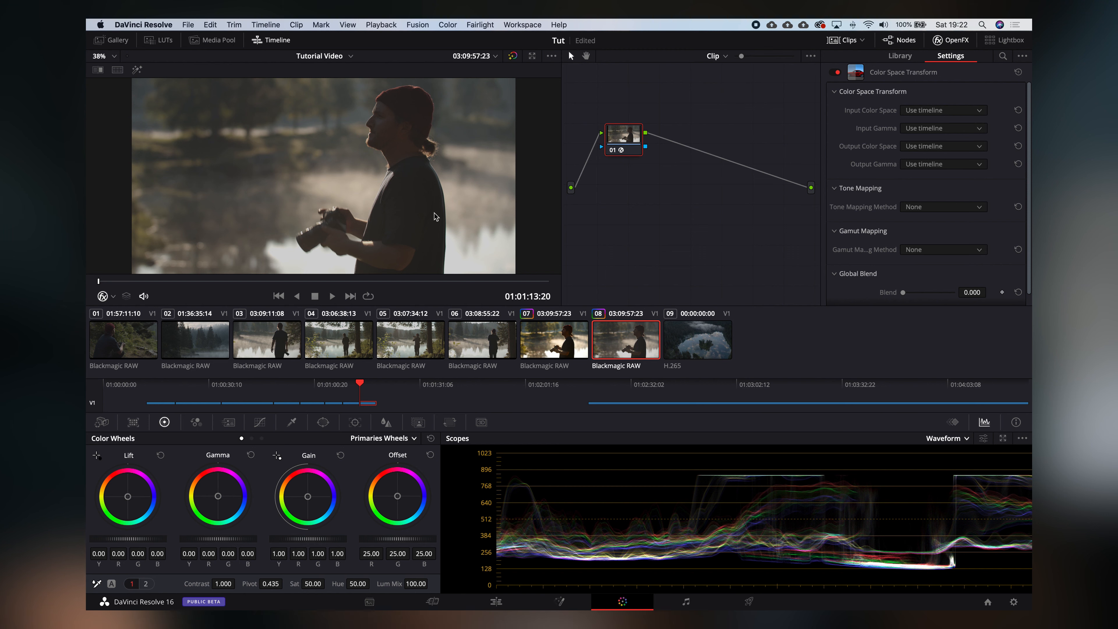
pyautogui.click(940, 113)
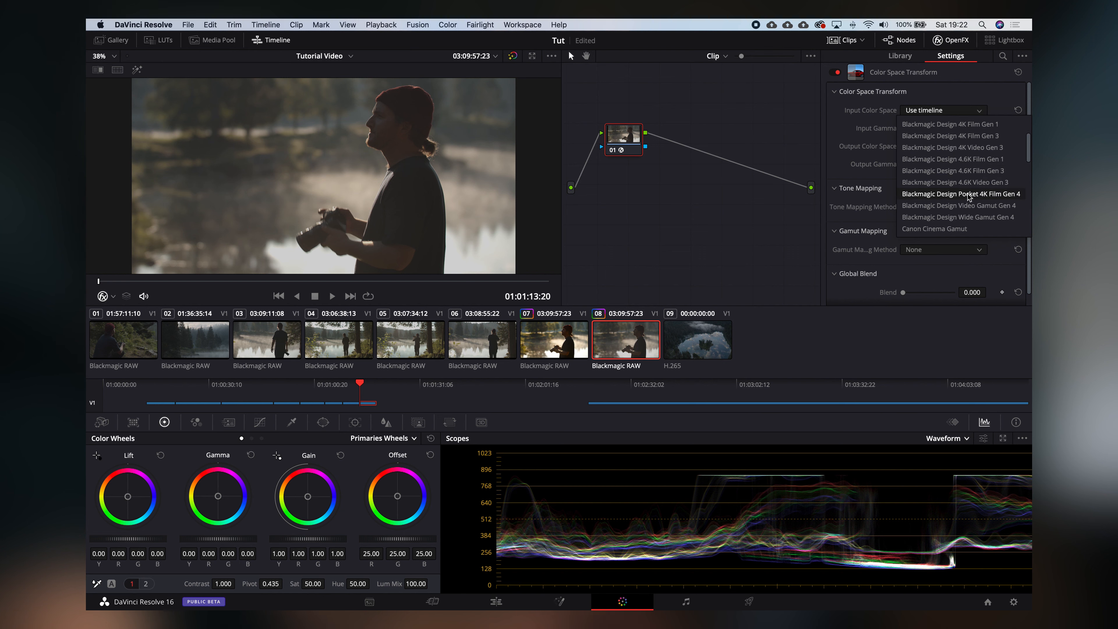
pyautogui.click(981, 195)
# Step: Set the Color Space Transform's Input Gamma to Blackmagic Design Pocket 4K Film Gen 4, and its Output Color Space and Output Gamma to Rec.709
pyautogui.click(959, 130)
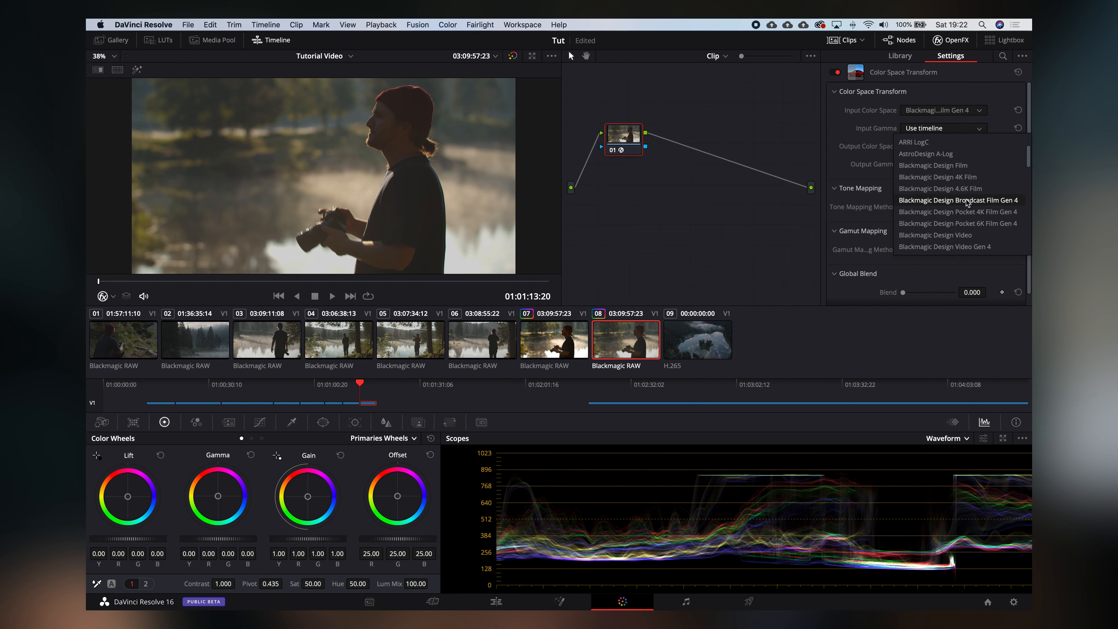
pyautogui.click(952, 213)
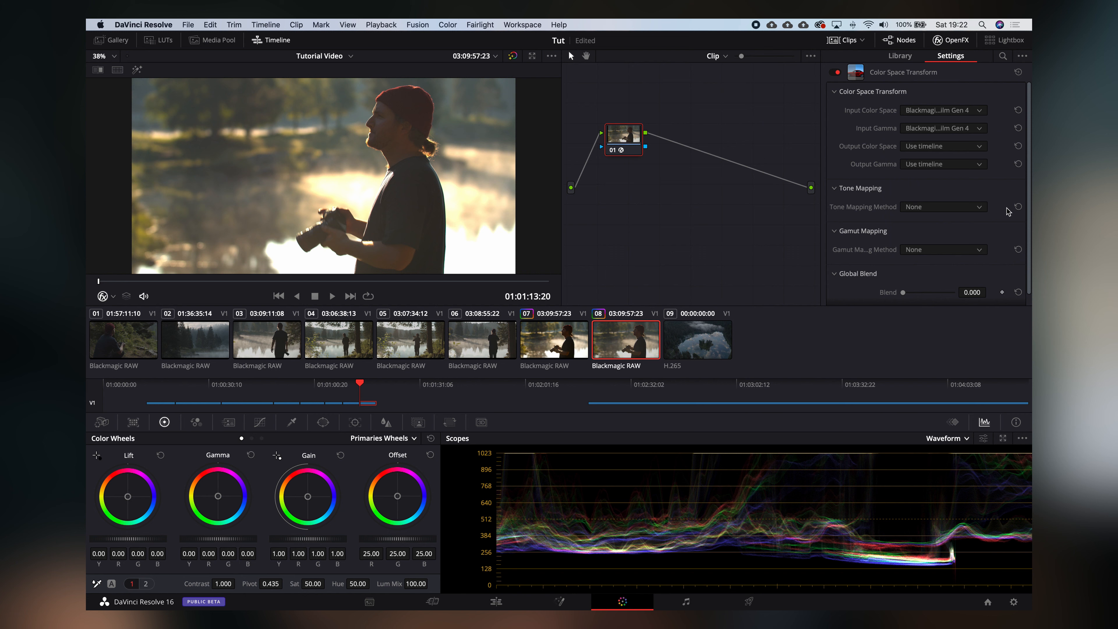
pyautogui.click(964, 148)
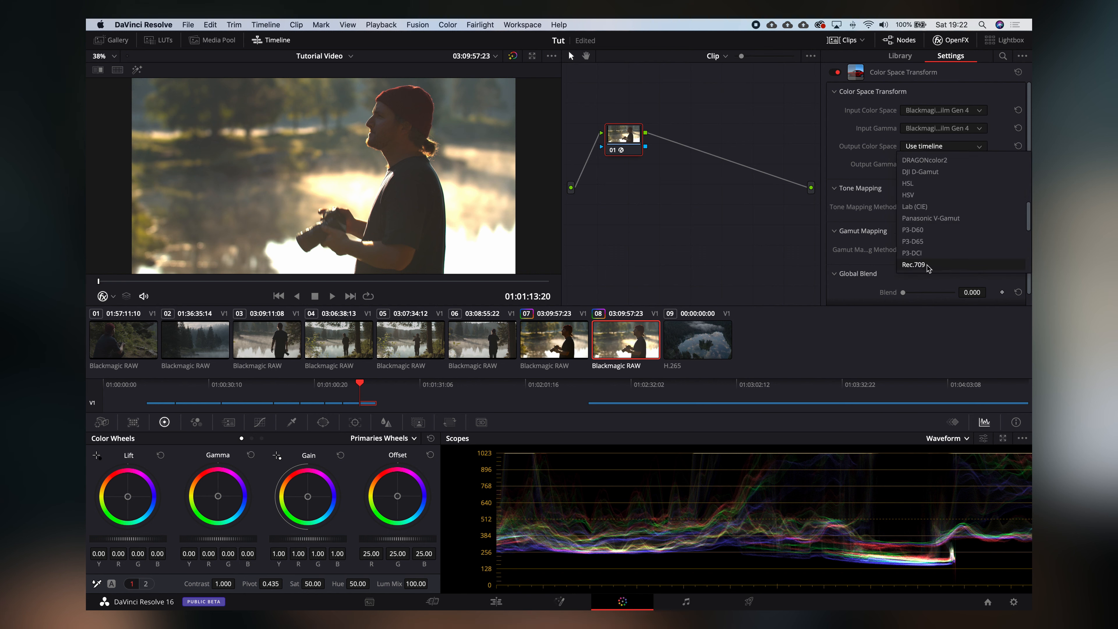
pyautogui.click(929, 265)
pyautogui.click(946, 164)
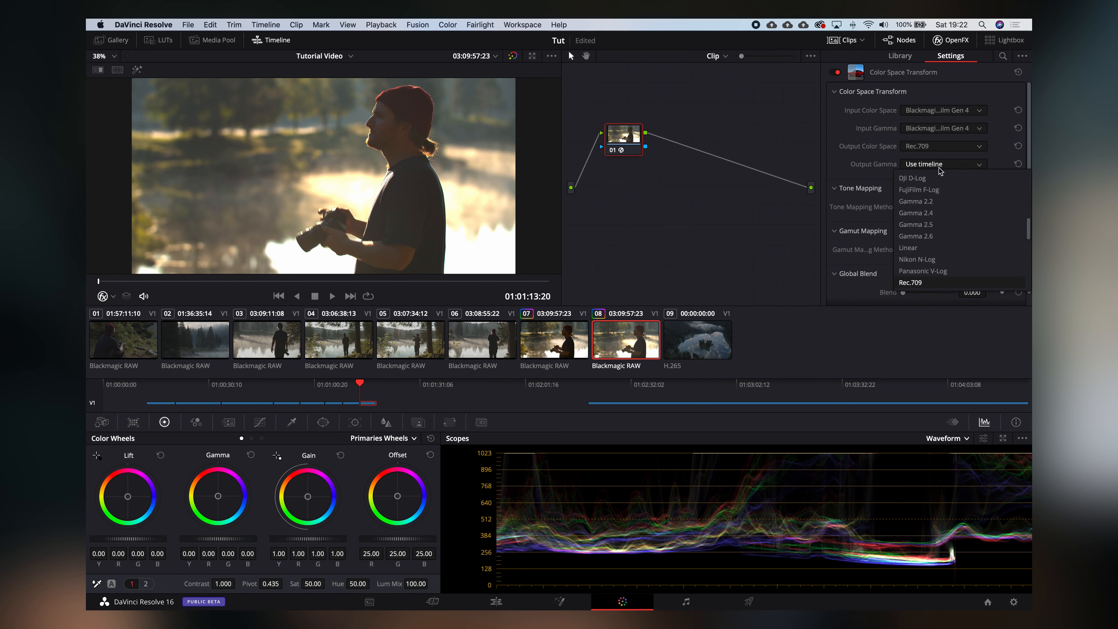
pyautogui.click(923, 283)
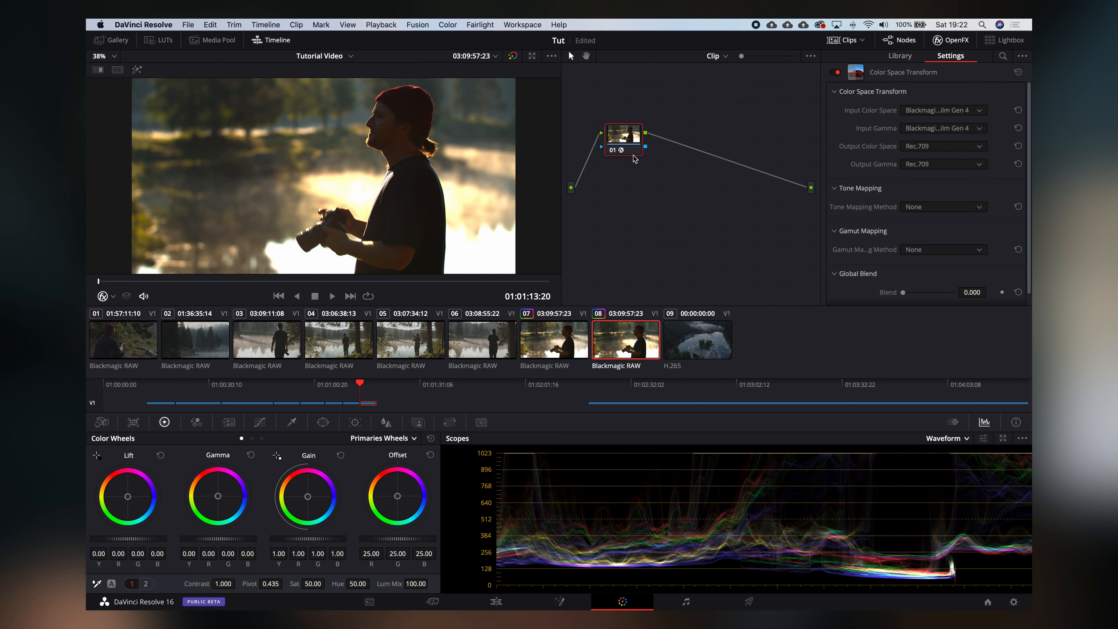
# Step: Try Luminance Mapping as the Color Space Transform's tone mapping method, and return the method to None
pyautogui.click(924, 207)
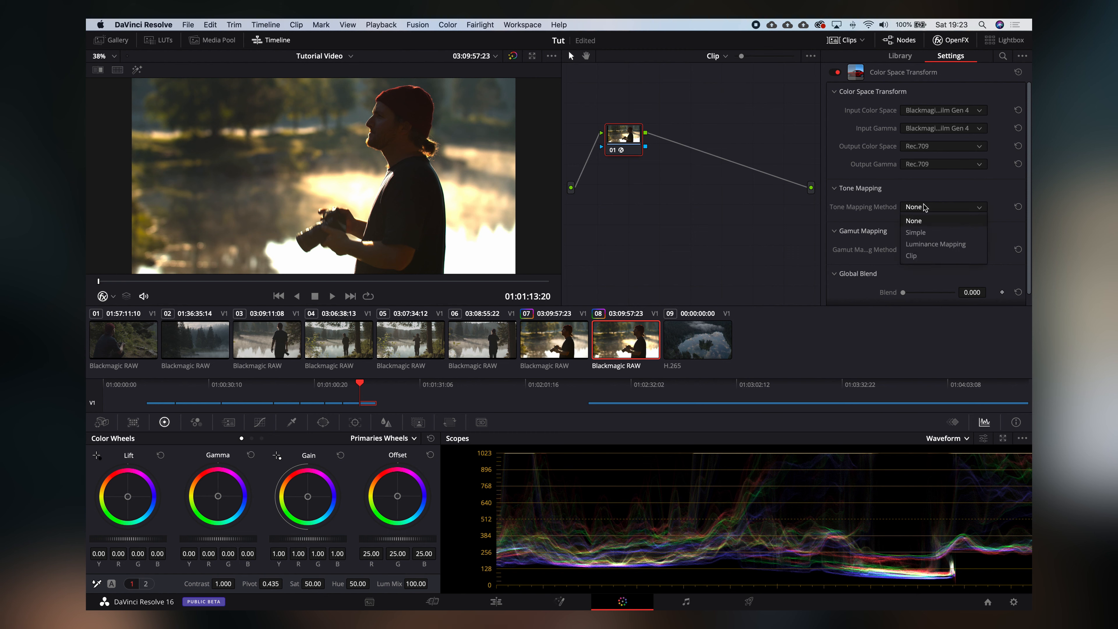
pyautogui.click(930, 245)
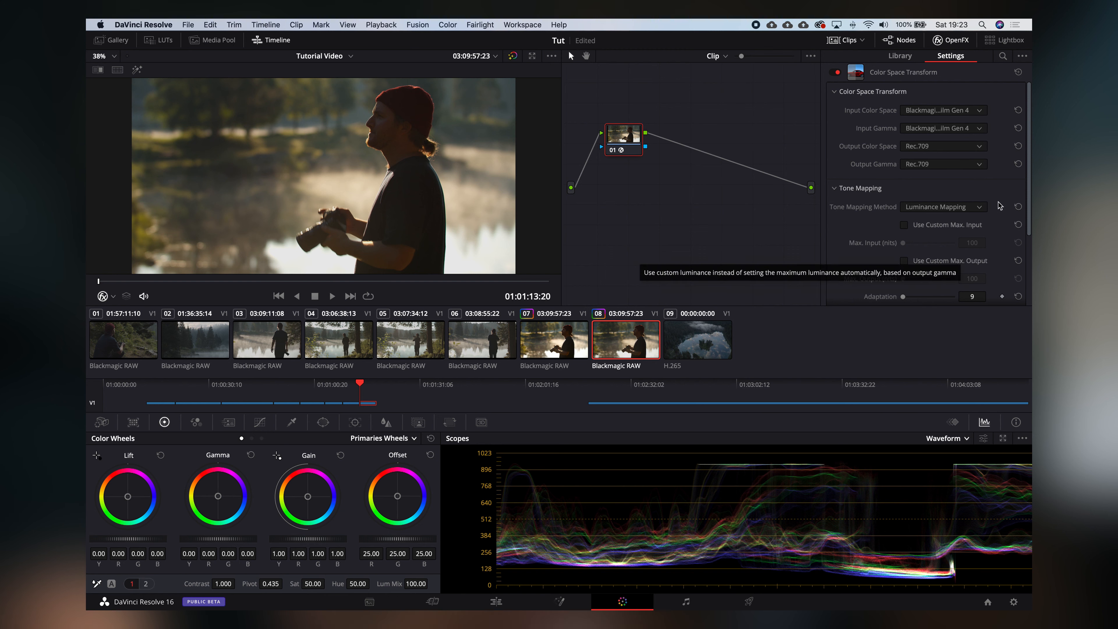
pyautogui.click(942, 207)
pyautogui.click(927, 221)
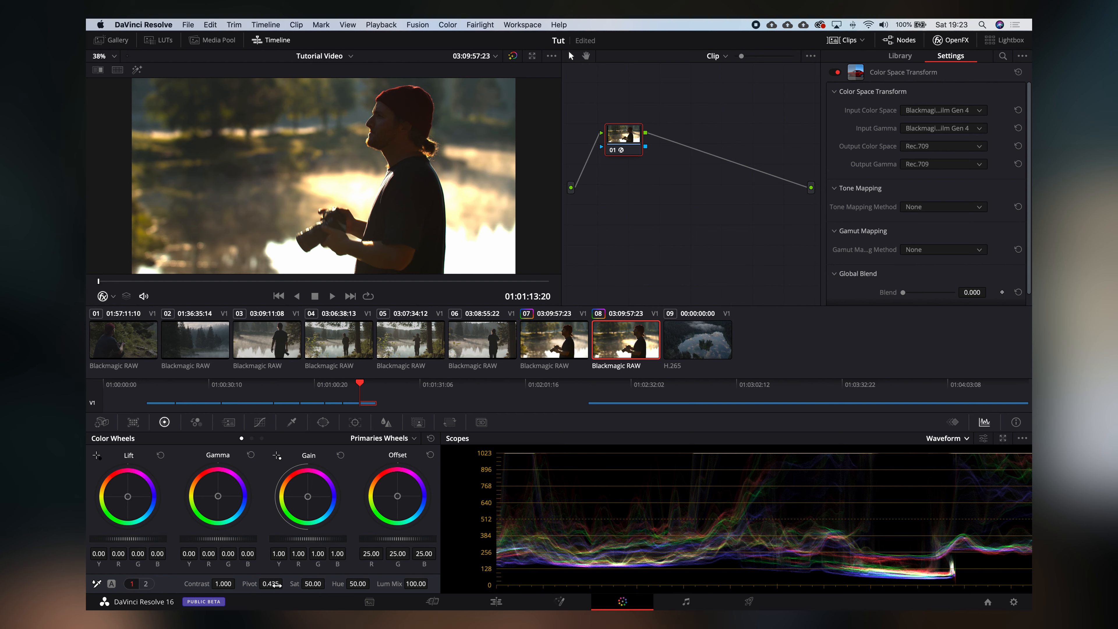
# Step: Try a contrast of 0.542 and a pivot of 0.000 on node 01, and reset the primary adjustments
pyautogui.moveTo(241, 586); pyautogui.dragTo(108, 578)
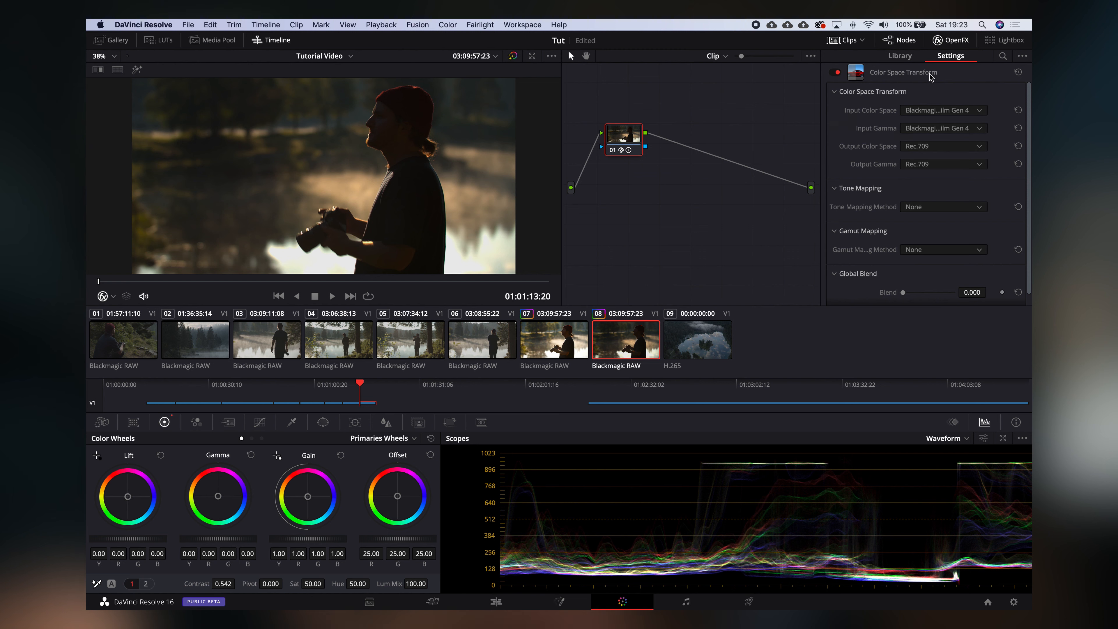
pyautogui.rightClick(620, 137)
pyautogui.click(738, 201)
pyautogui.click(430, 437)
# Step: Set the Color Space Transform's tone mapping method to Luminance Mapping and close the effect settings
pyautogui.click(942, 207)
pyautogui.click(950, 245)
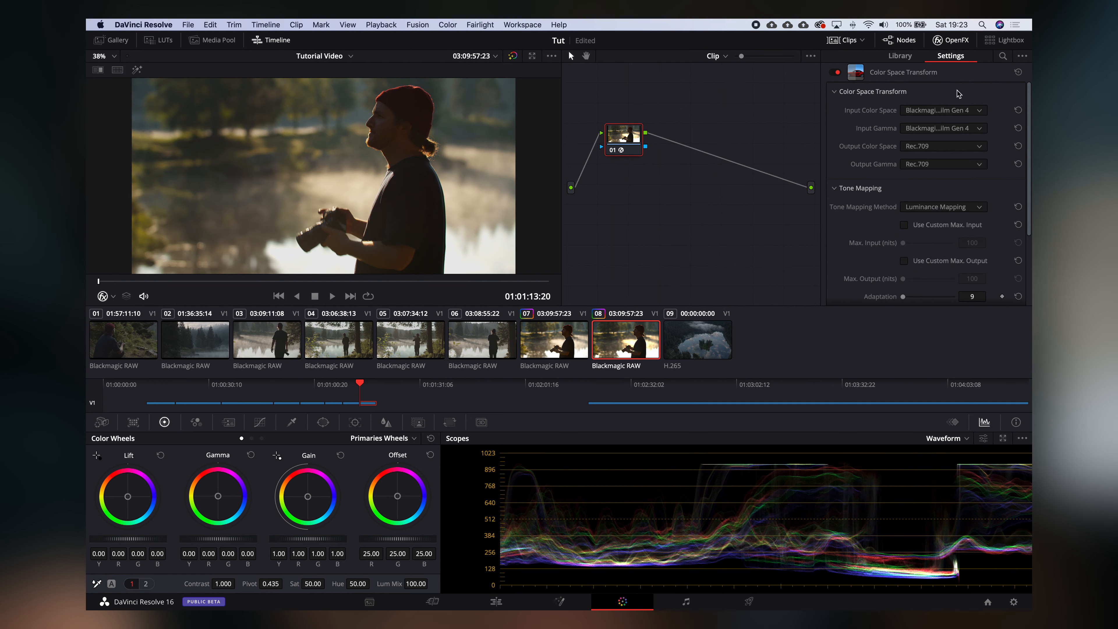
pyautogui.click(951, 39)
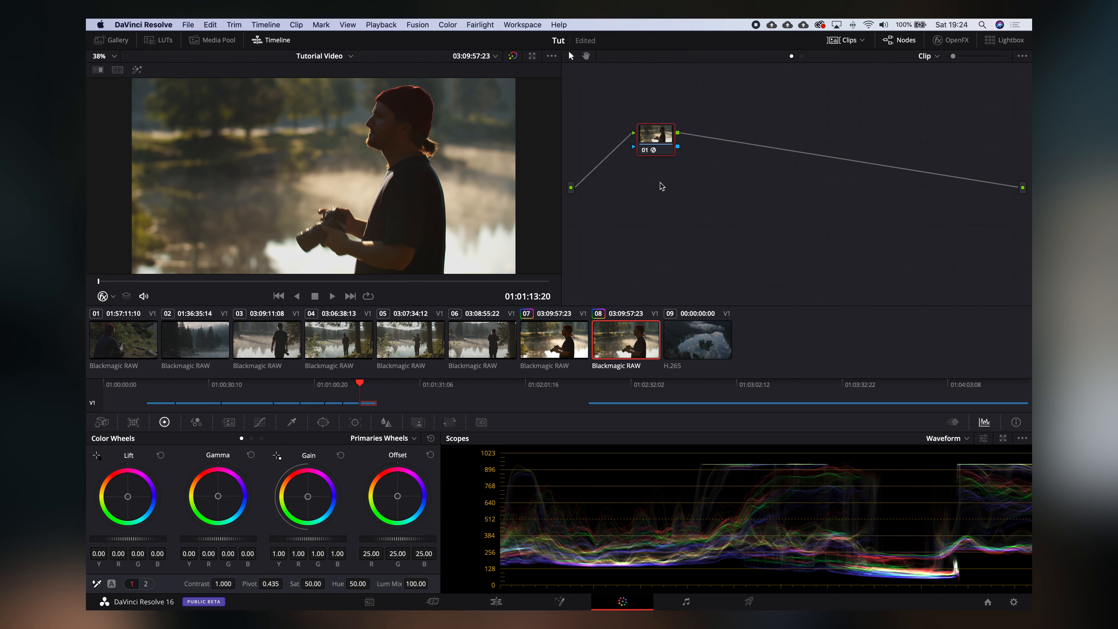
# Step: Apply the grade of the first still in the YouTube LUTs album to clip 08, and reset the grade of node 01
pyautogui.click(113, 40)
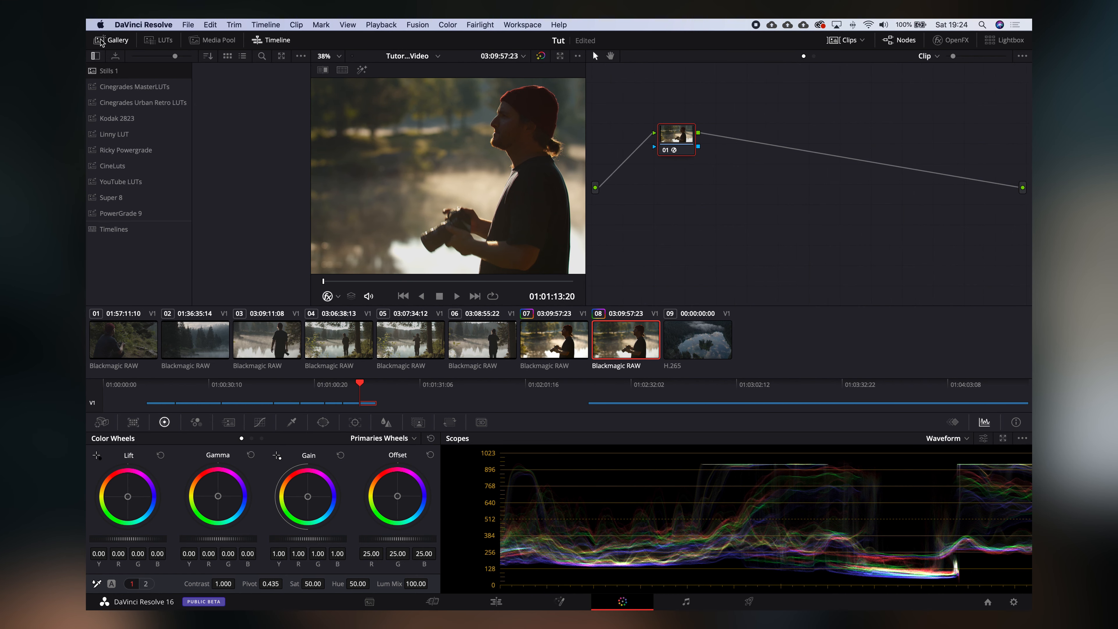
pyautogui.click(141, 186)
pyautogui.rightClick(249, 111)
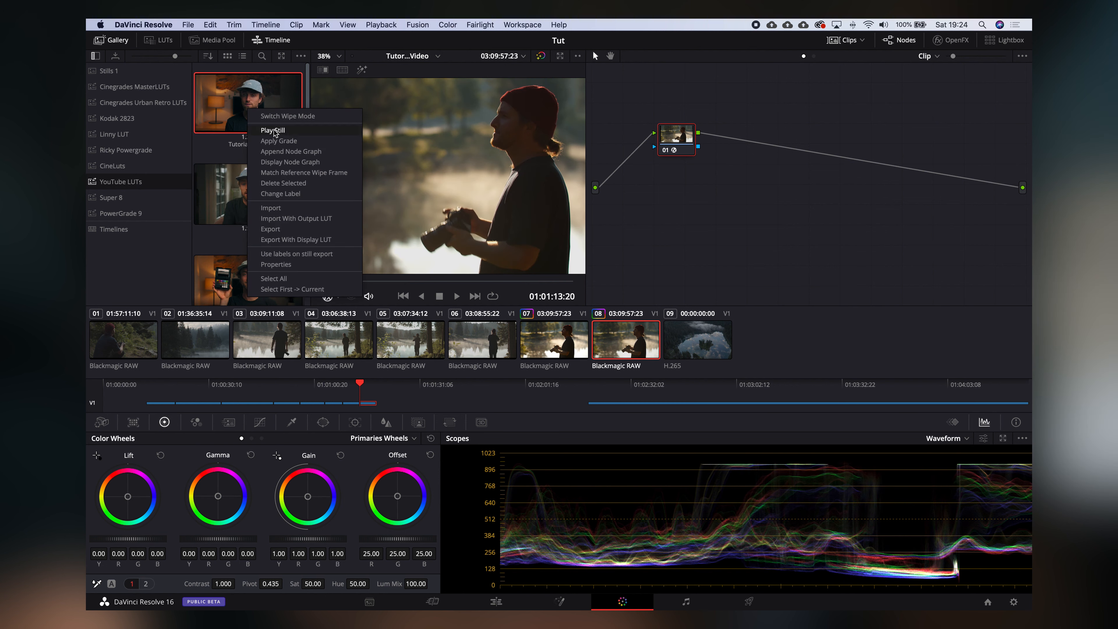
pyautogui.click(277, 141)
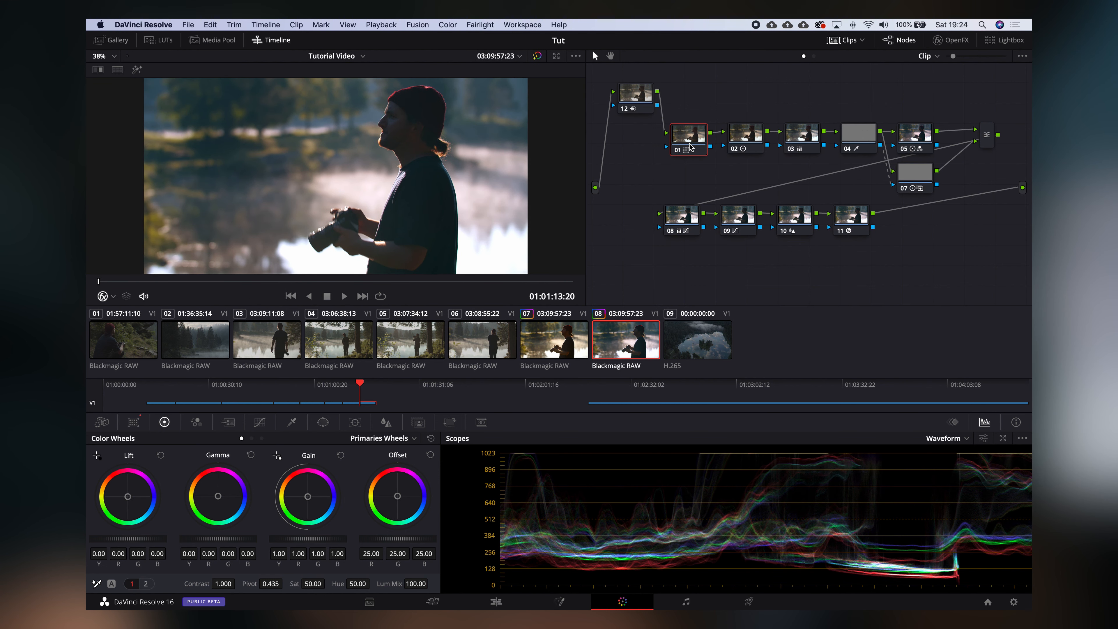
pyautogui.rightClick(689, 147)
pyautogui.click(694, 159)
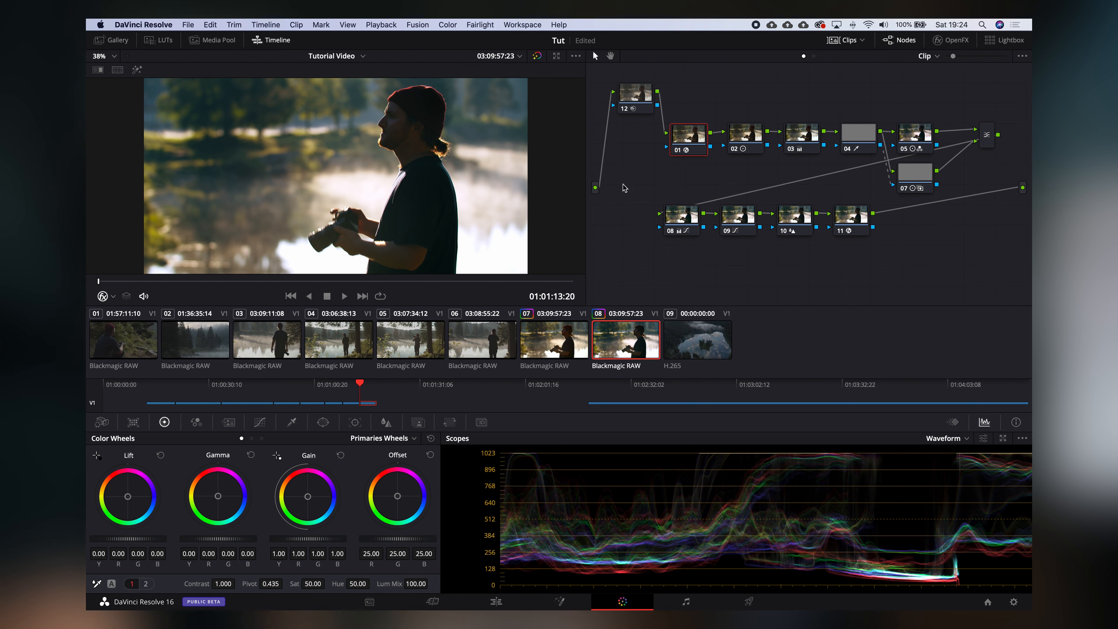
# Step: Sample the man's facial skin tone with the HSL Qualifier on node 04, checking the selection in Highlight mode
pyautogui.click(845, 134)
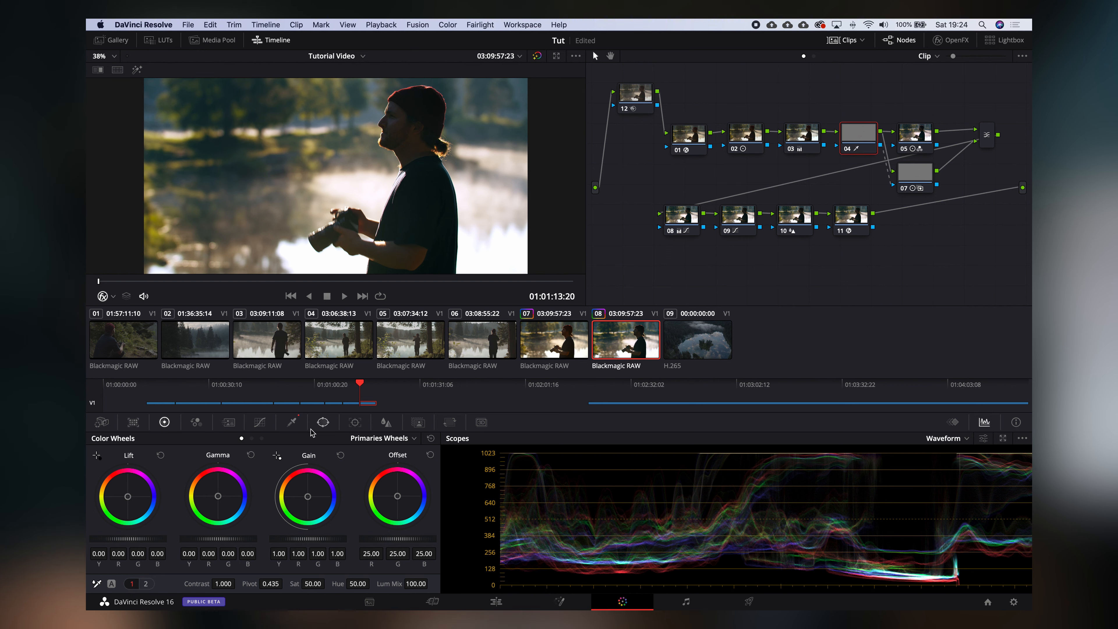
pyautogui.click(293, 422)
pyautogui.moveTo(410, 121); pyautogui.dragTo(401, 120)
pyautogui.hotkey('shift', 'h')
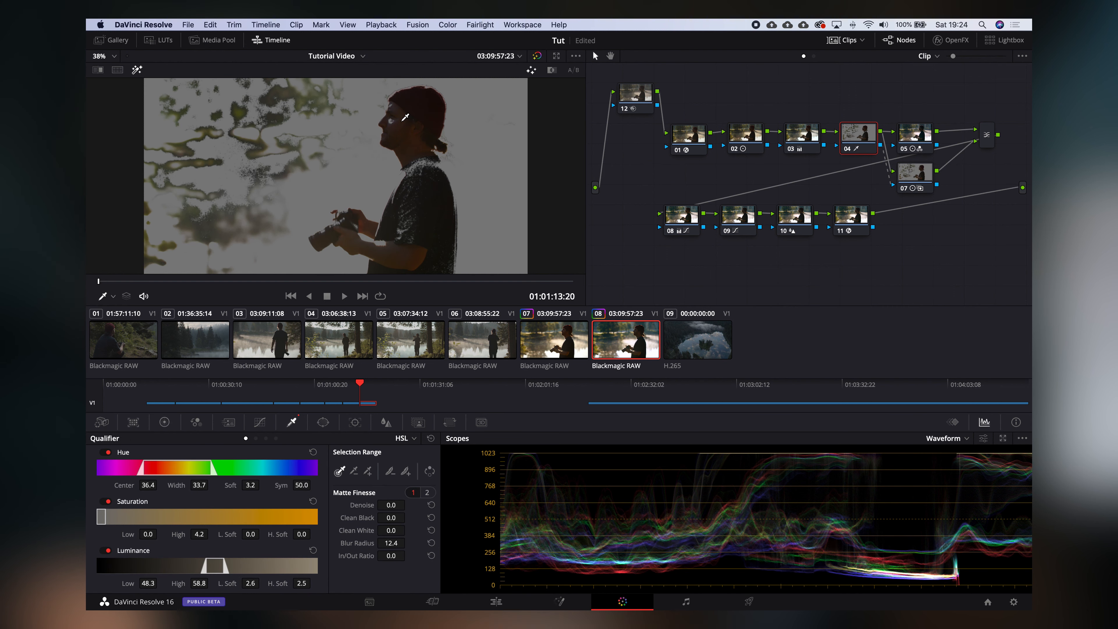
pyautogui.click(398, 123)
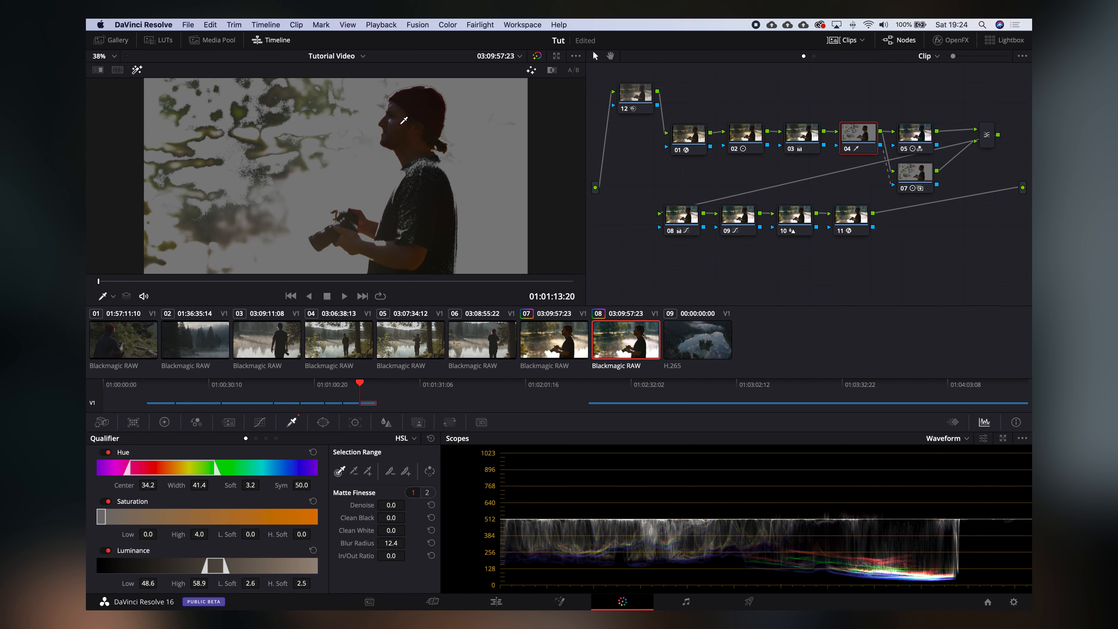
pyautogui.hotkey('shift', 'h')
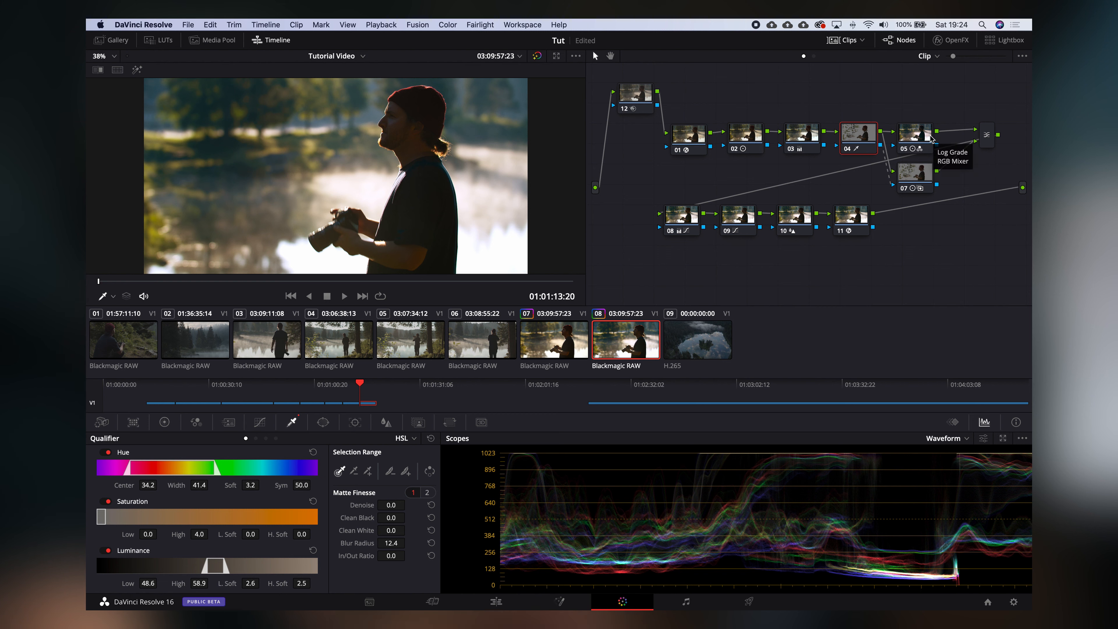
# Step: Inspect noise reduction node 12 and compare the image with Color Space Transform node 01 disabled and enabled
pyautogui.click(643, 98)
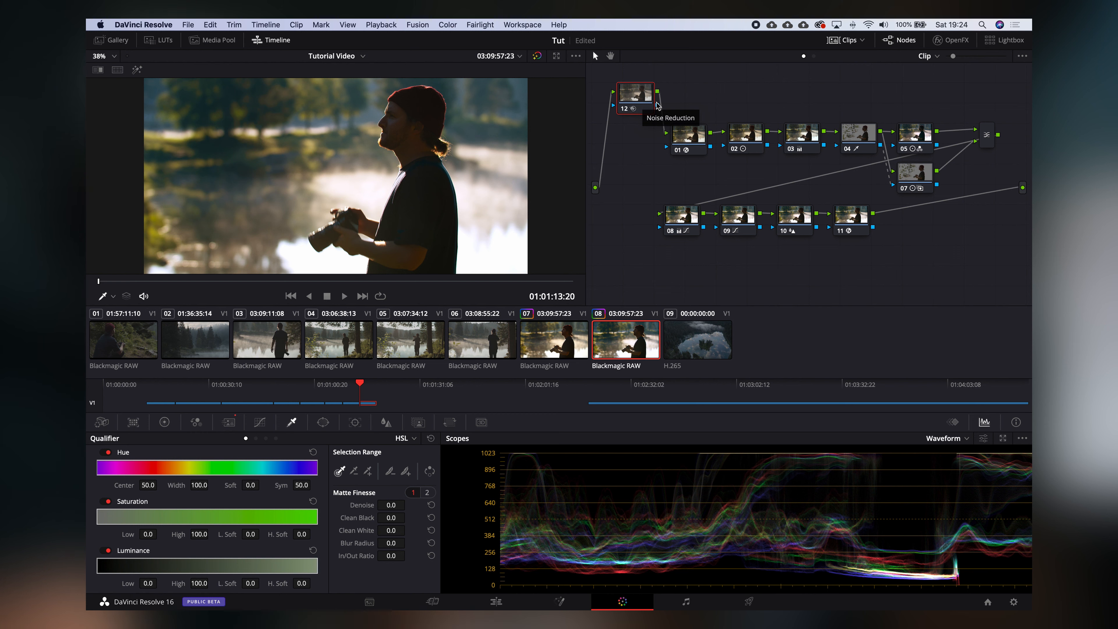
pyautogui.click(688, 133)
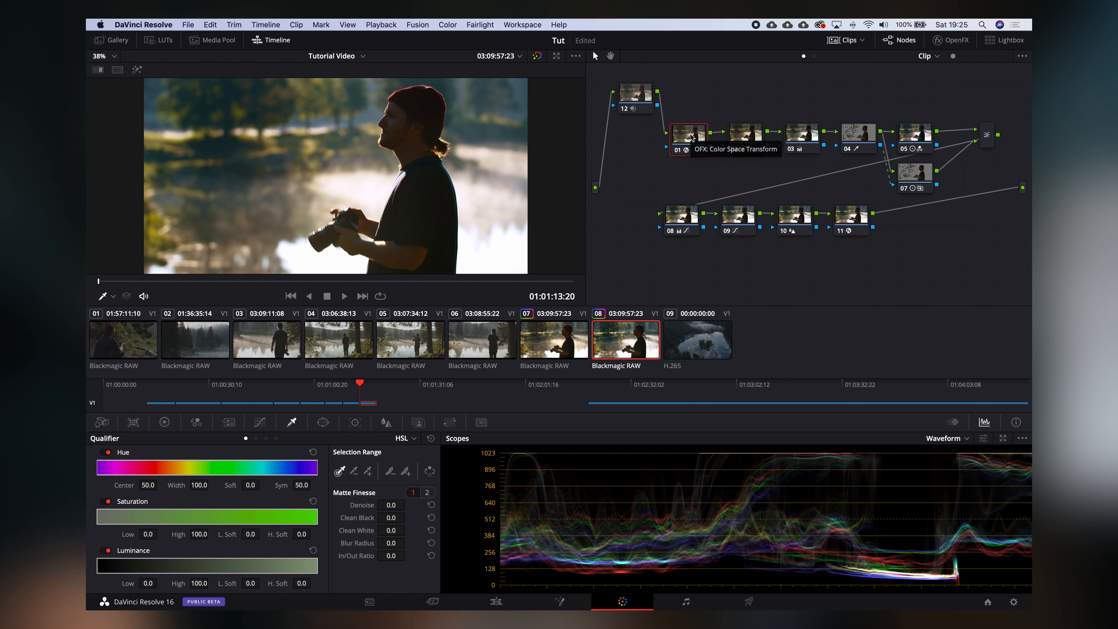
pyautogui.click(644, 102)
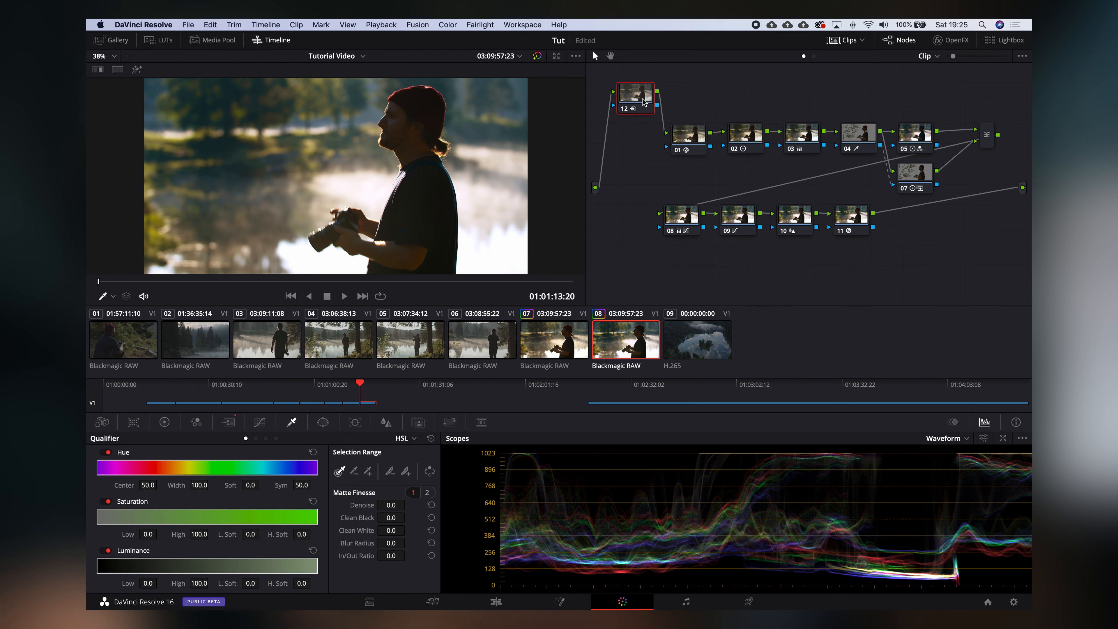
pyautogui.click(691, 134)
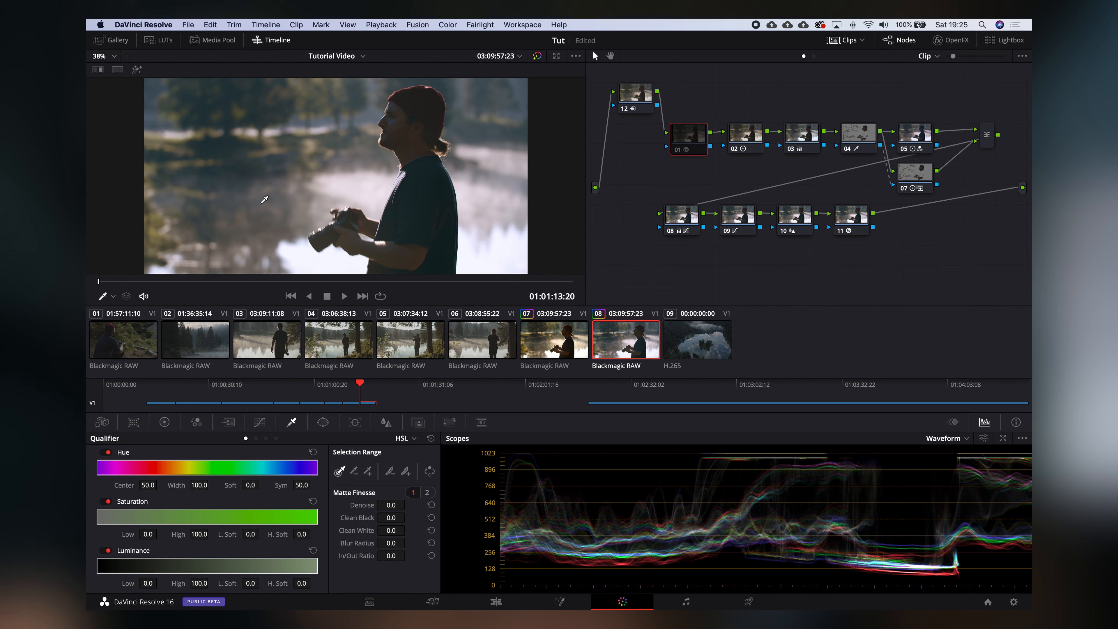
pyautogui.press('super+d')
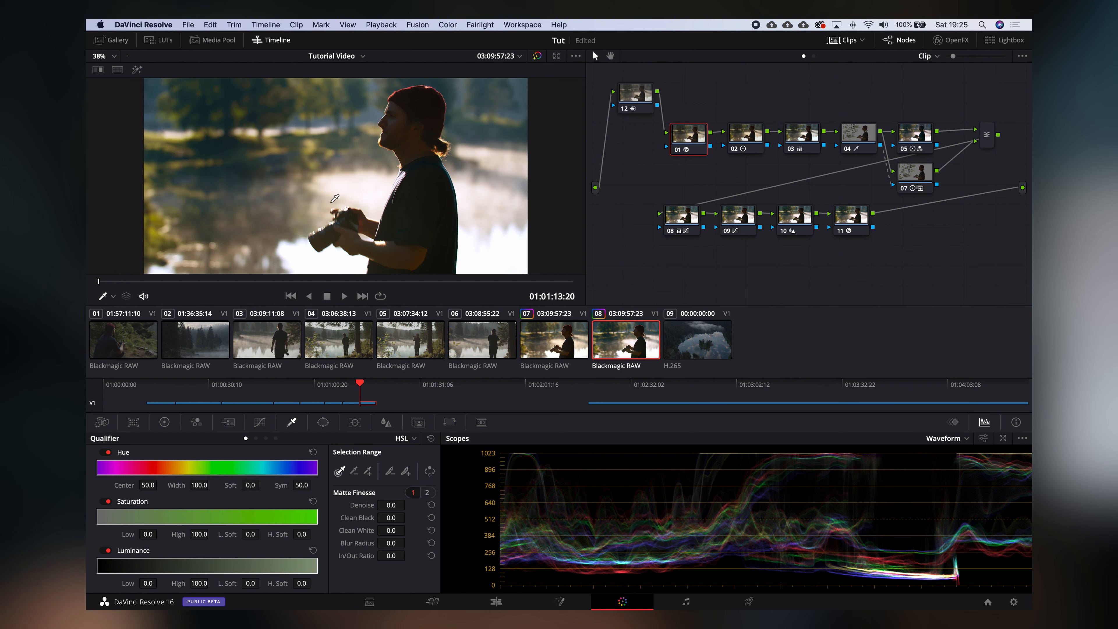
# Step: Set the contrast of node 02 to 1.252 and compare the image with that node disabled and enabled
pyautogui.click(760, 137)
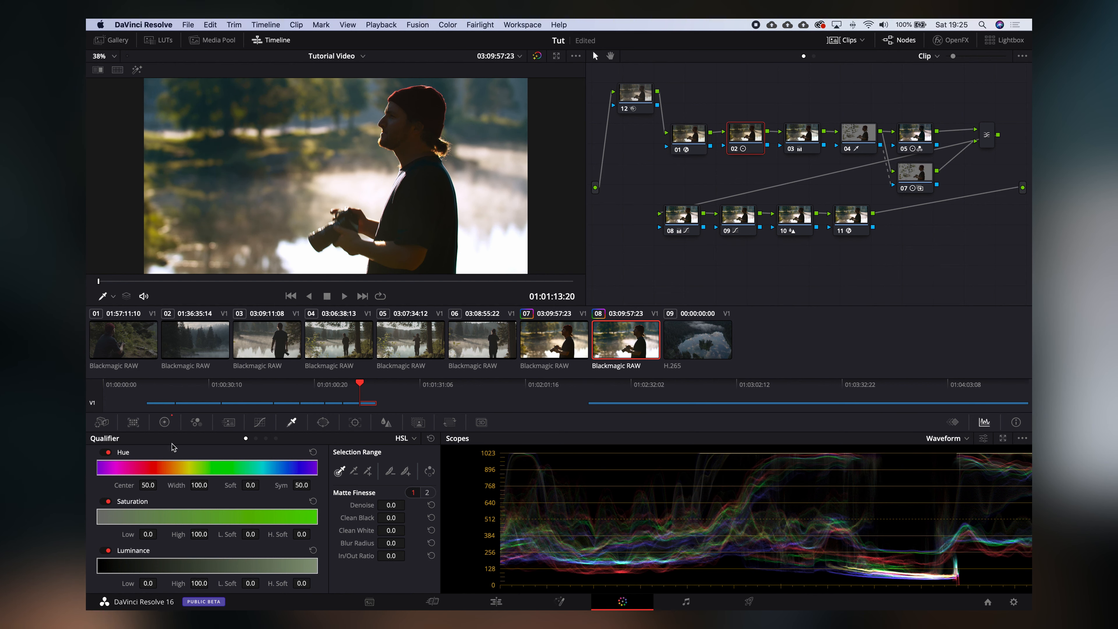
pyautogui.click(164, 422)
pyautogui.moveTo(227, 586); pyautogui.dragTo(254, 589)
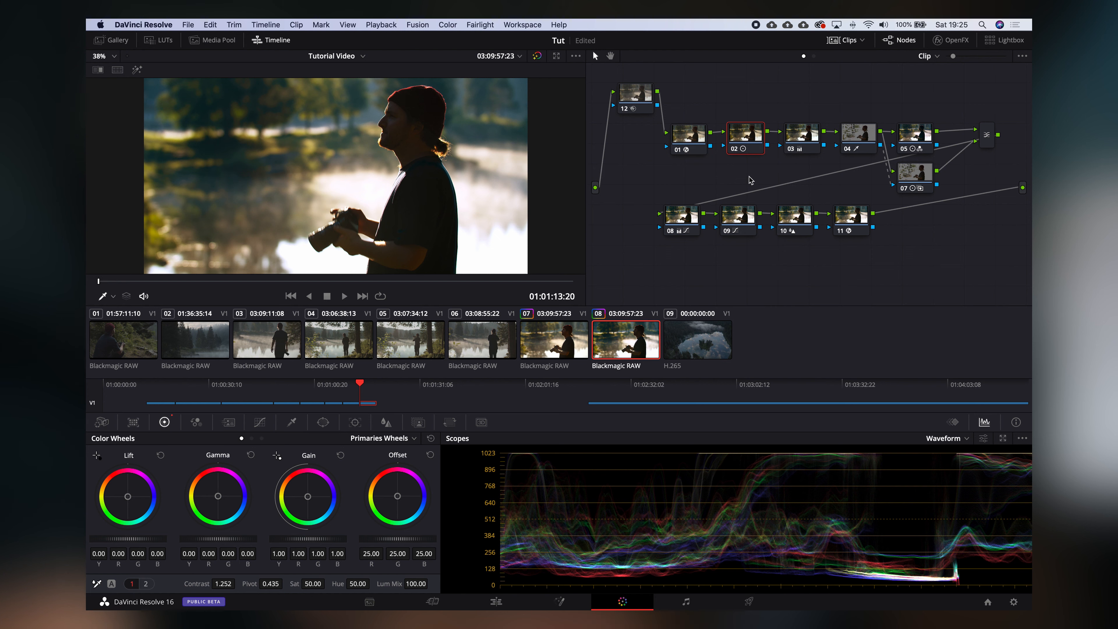
pyautogui.press('super+d')
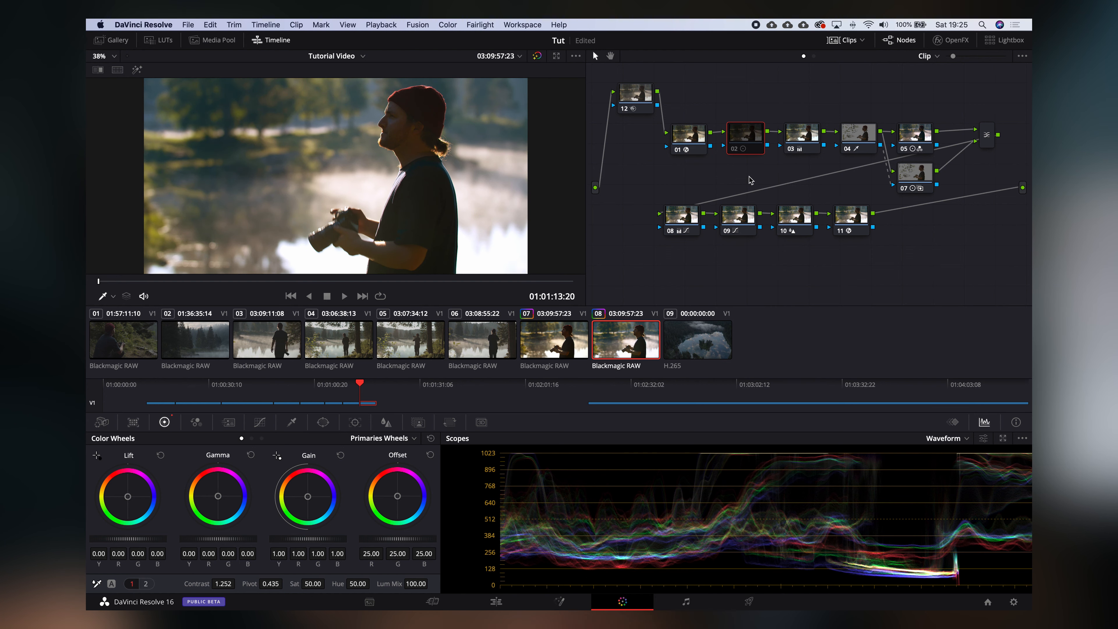
pyautogui.press('super+d')
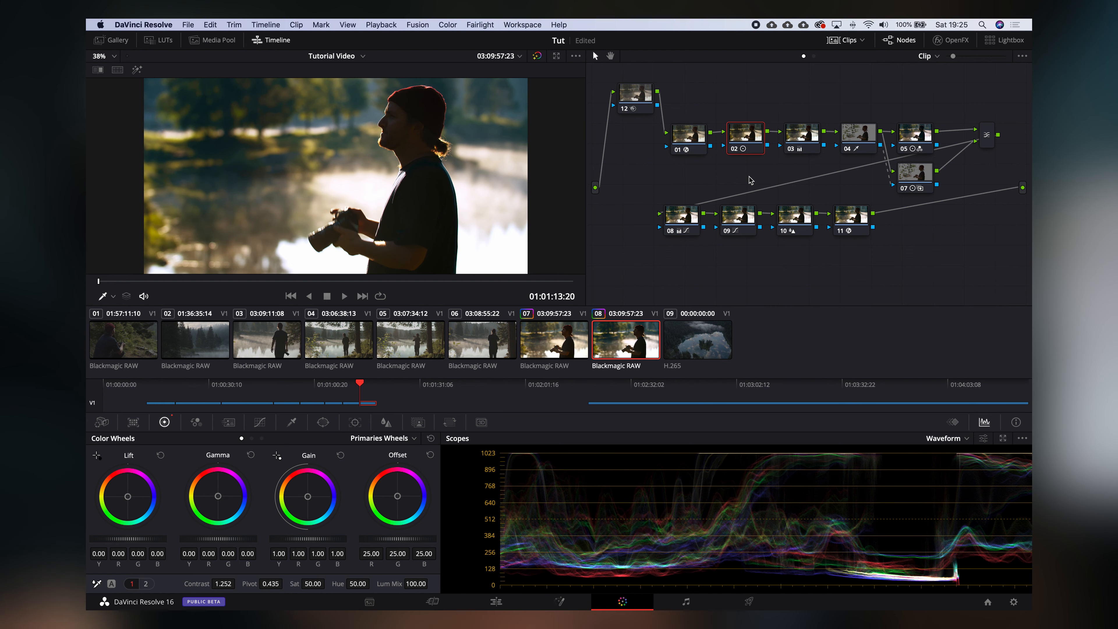
# Step: Compare the image with node 03 disabled and enabled, and set that node's color temperature to -250.0
pyautogui.click(802, 137)
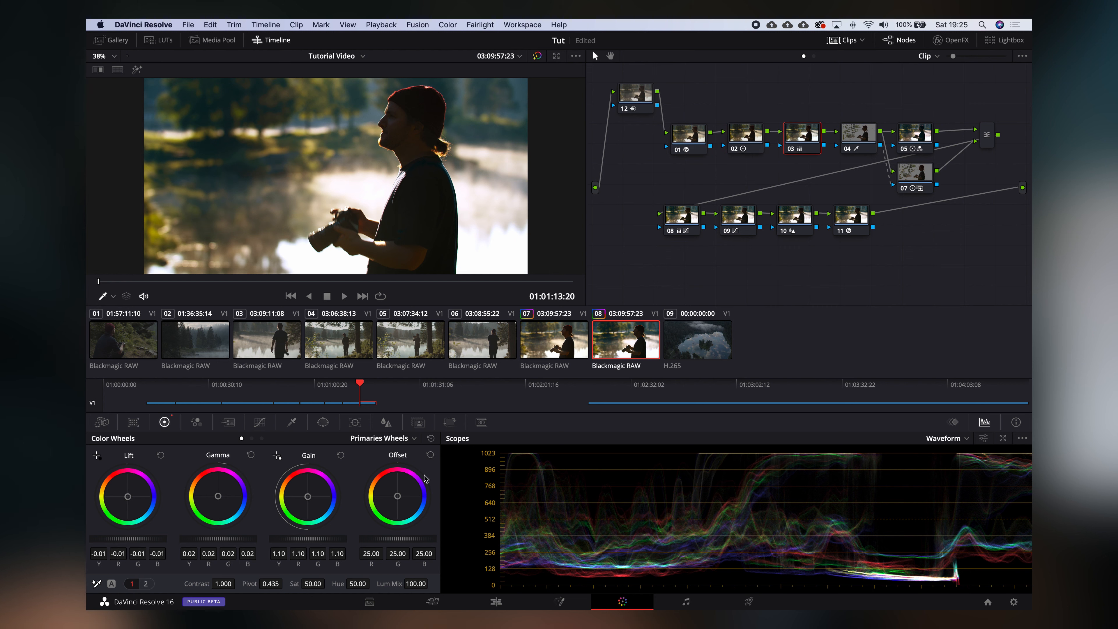
pyautogui.click(146, 584)
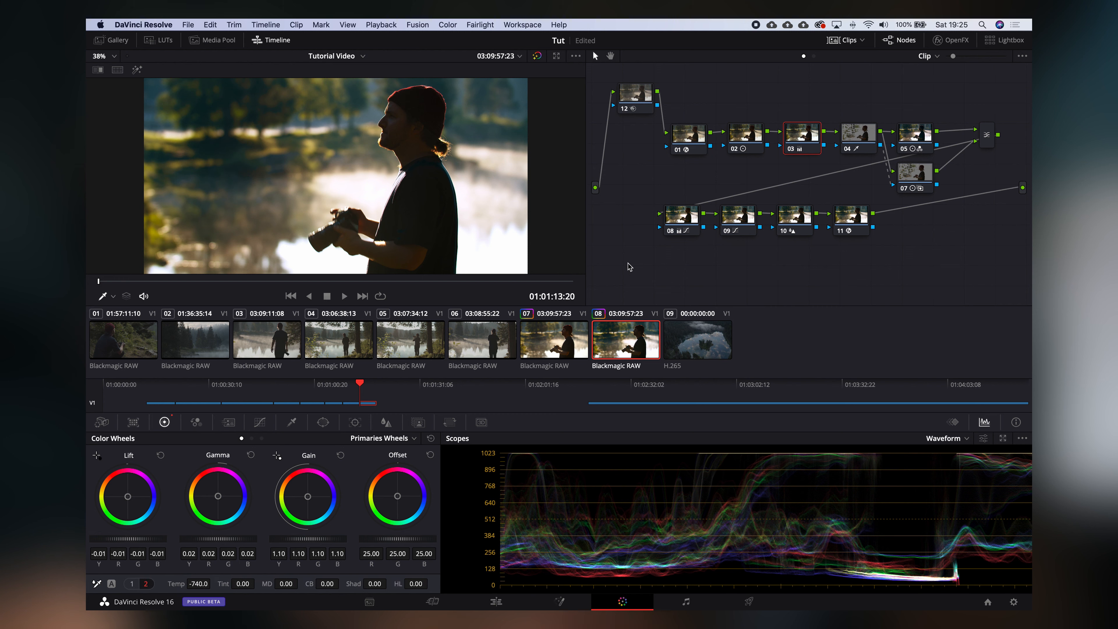
pyautogui.press('super+d')
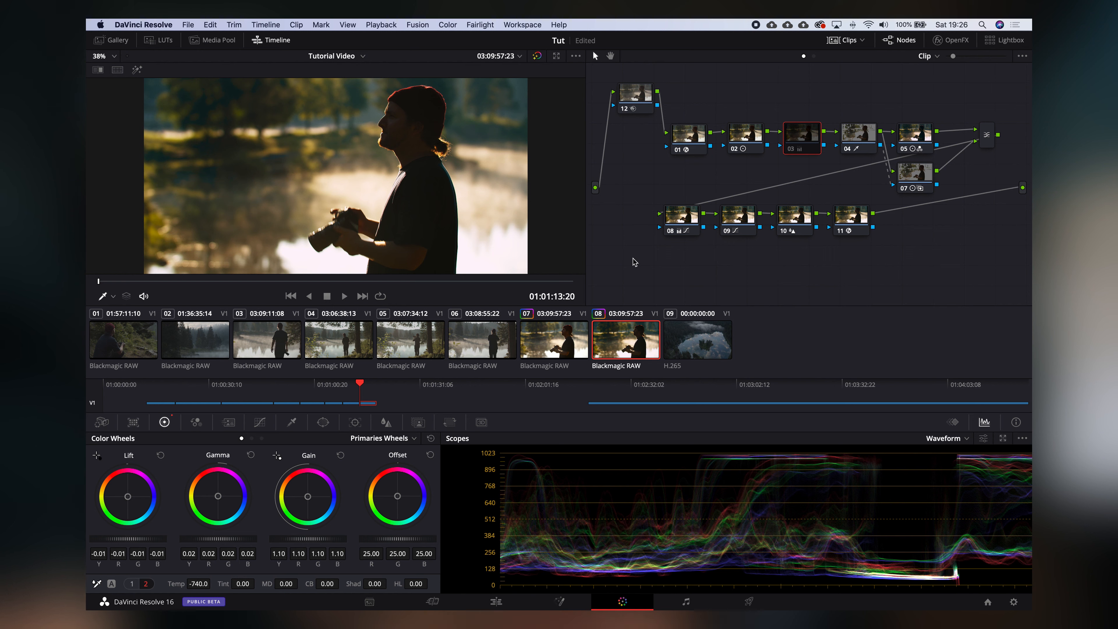
pyautogui.press('super+s')
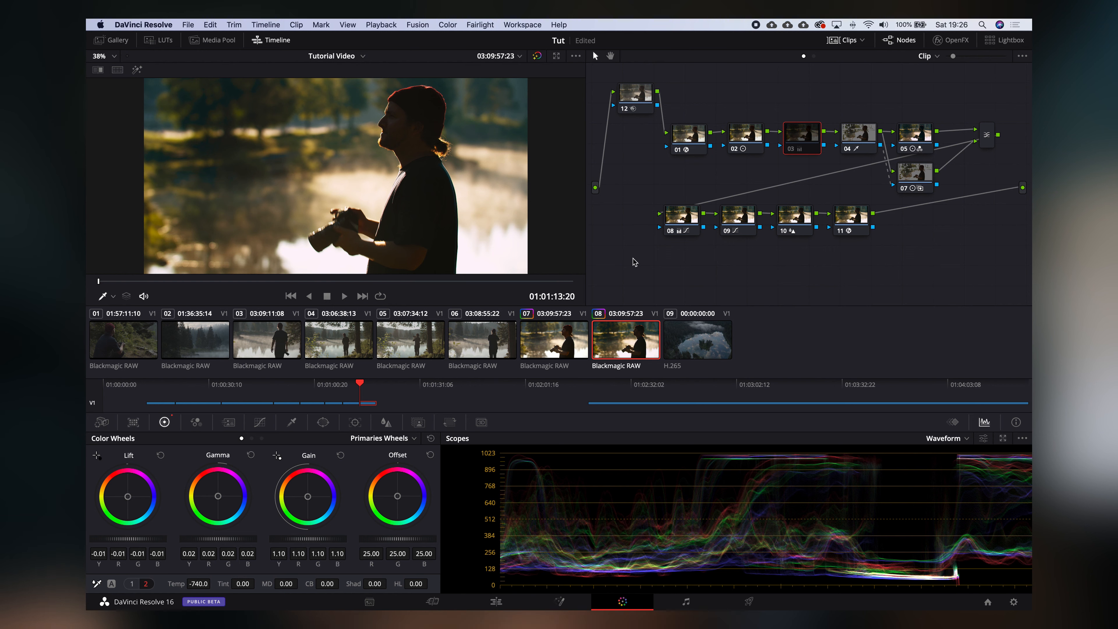
pyautogui.press('super+d')
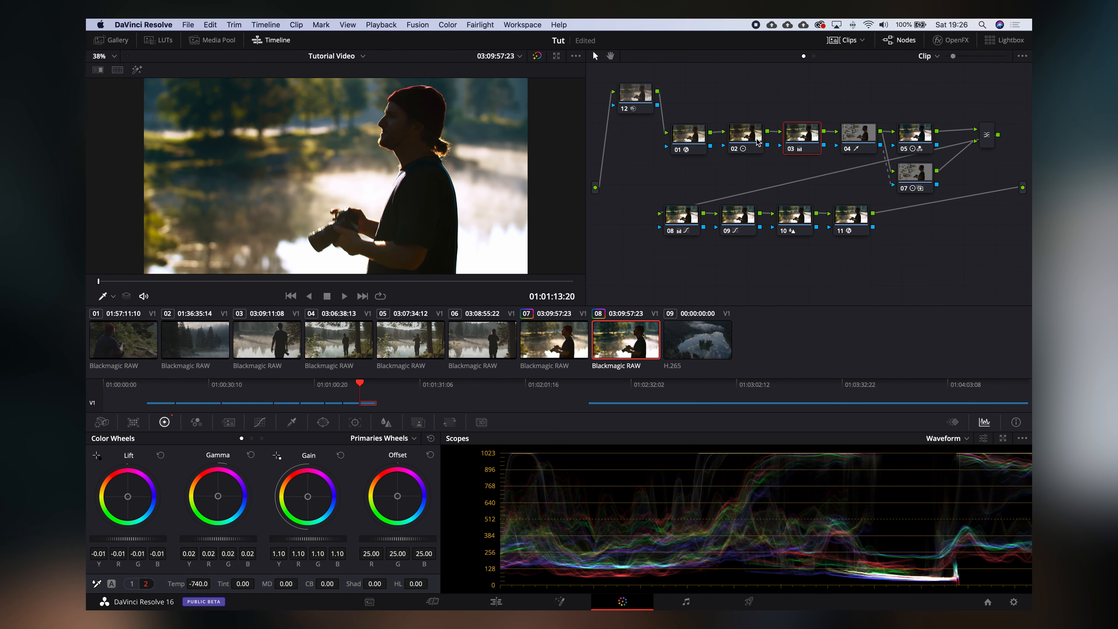
pyautogui.press('super+d')
pyautogui.press('super+d')
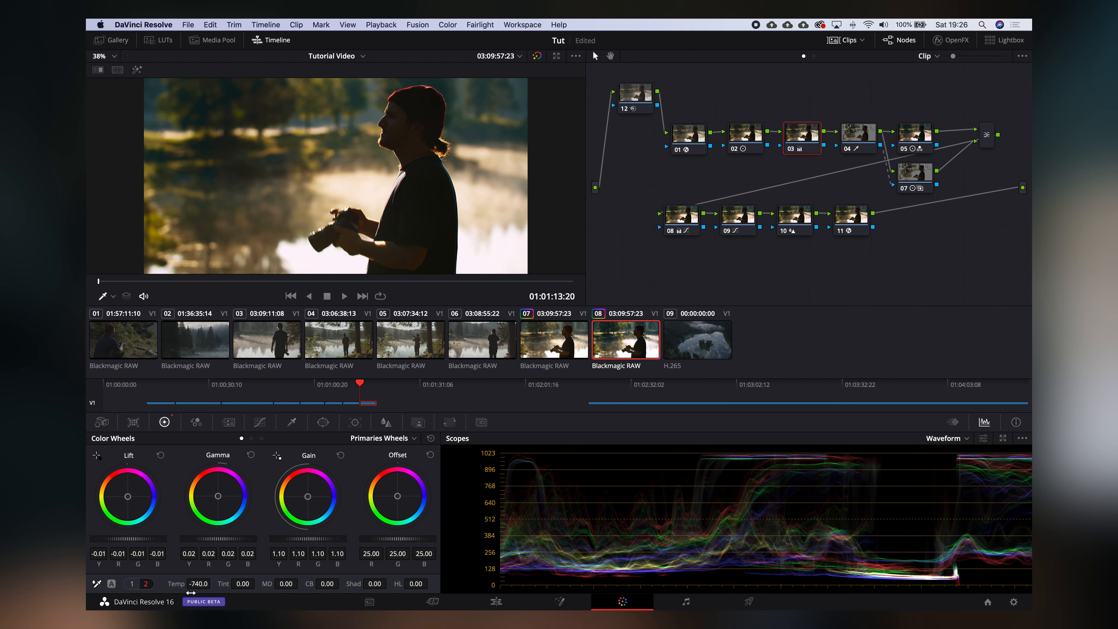
pyautogui.moveTo(193, 583)
pyautogui.mouseDown()
pyautogui.moveTo(226, 588)
pyautogui.moveTo(199, 584)
pyautogui.mouseUp()
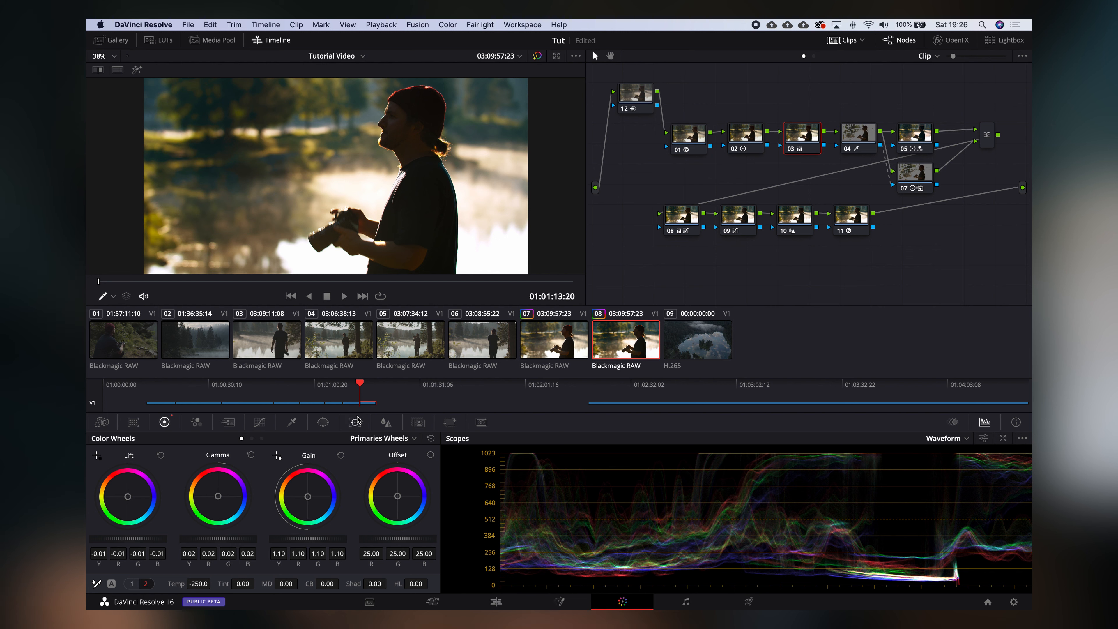
# Step: Review the skin qualifier selection of node 04 in Highlight mode and open the Window palette for that node
pyautogui.click(850, 133)
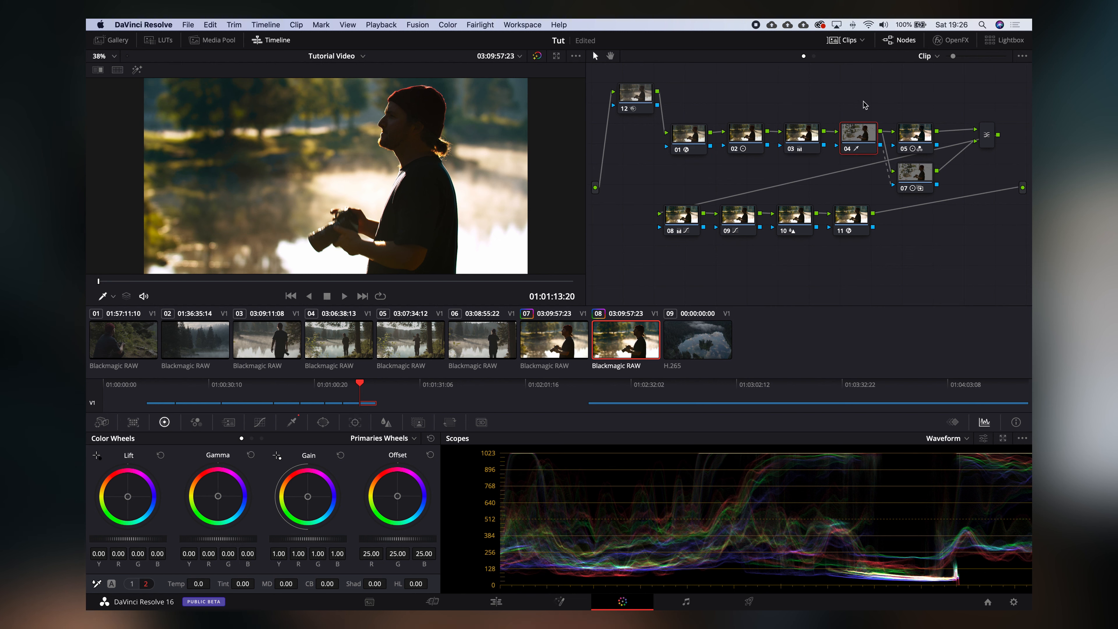
pyautogui.click(864, 140)
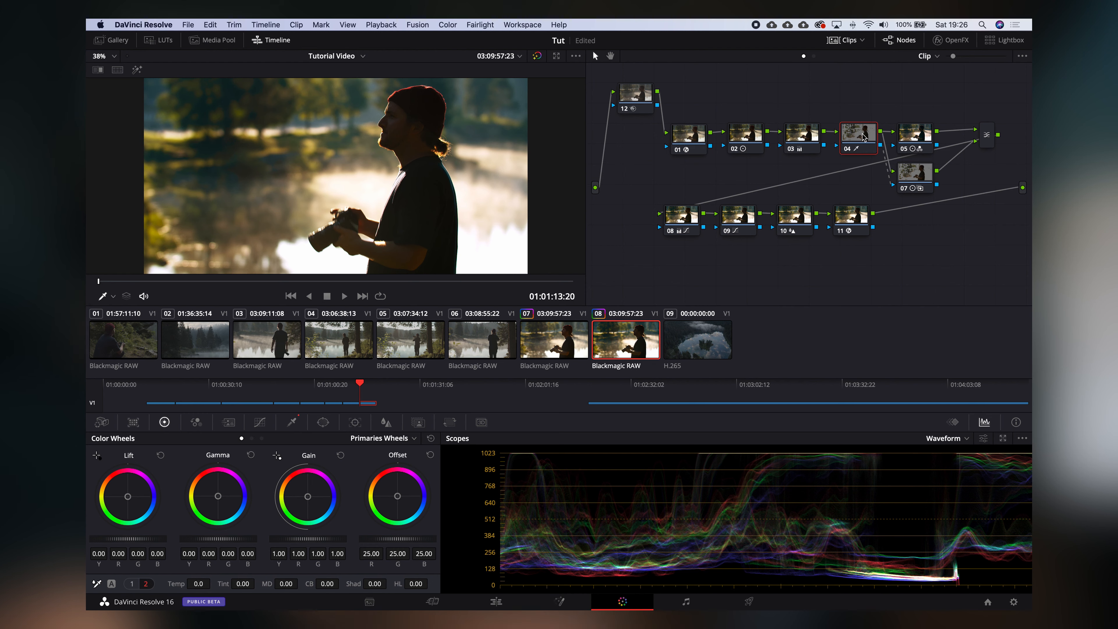
pyautogui.hotkey('shift', 'h')
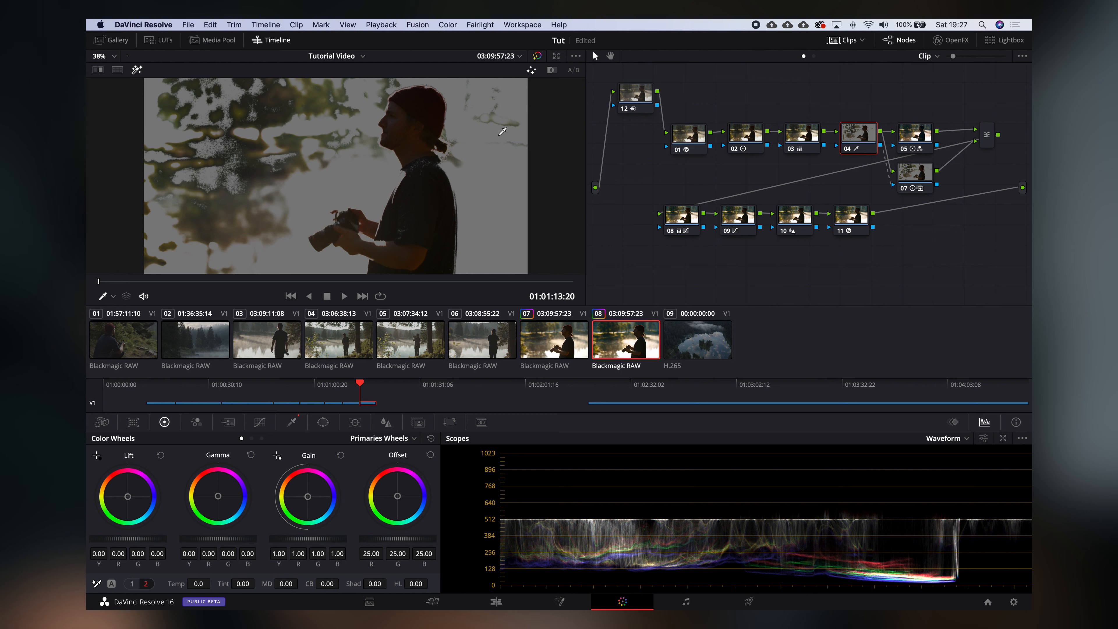
pyautogui.click(323, 422)
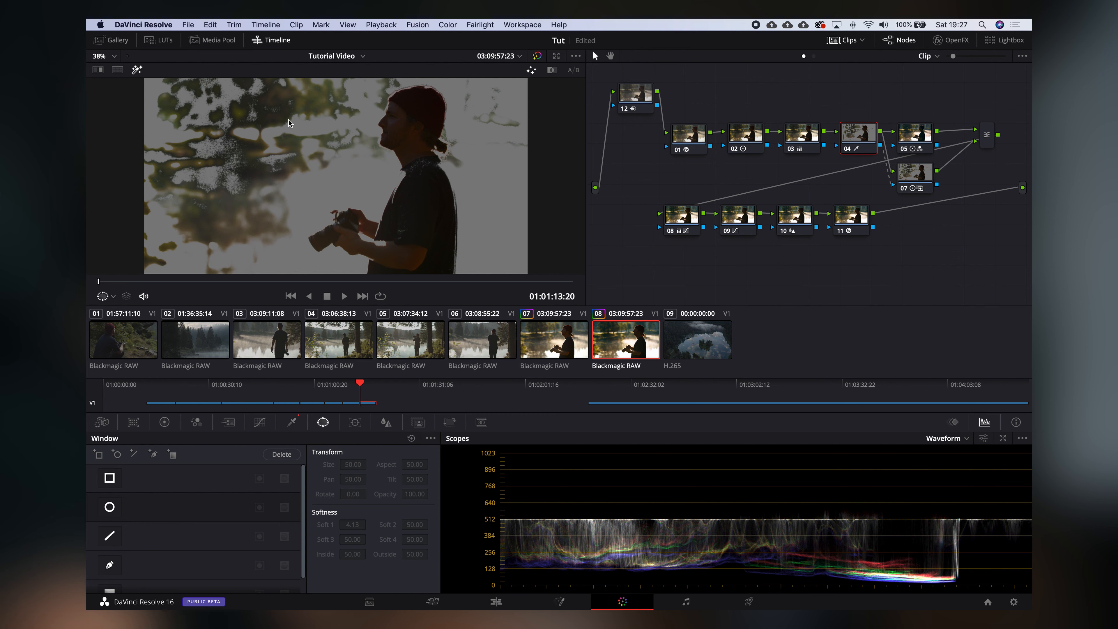
pyautogui.hotkey('shift', 'h')
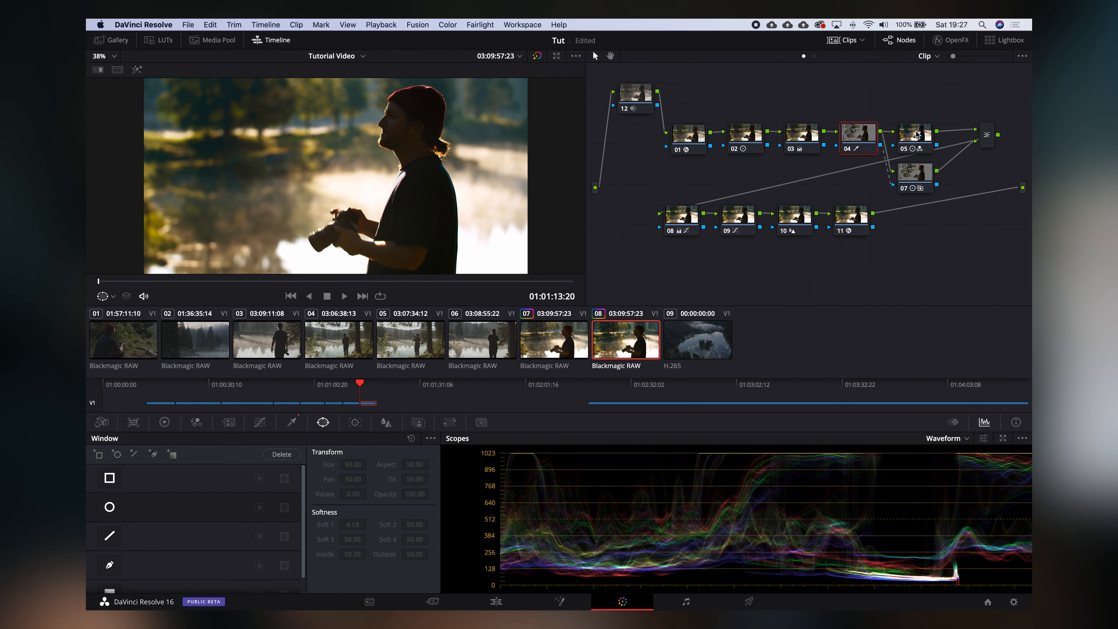
# Step: Examine parallel nodes 05 and 07 and the key connection running from node 04 into node 07
pyautogui.click(915, 135)
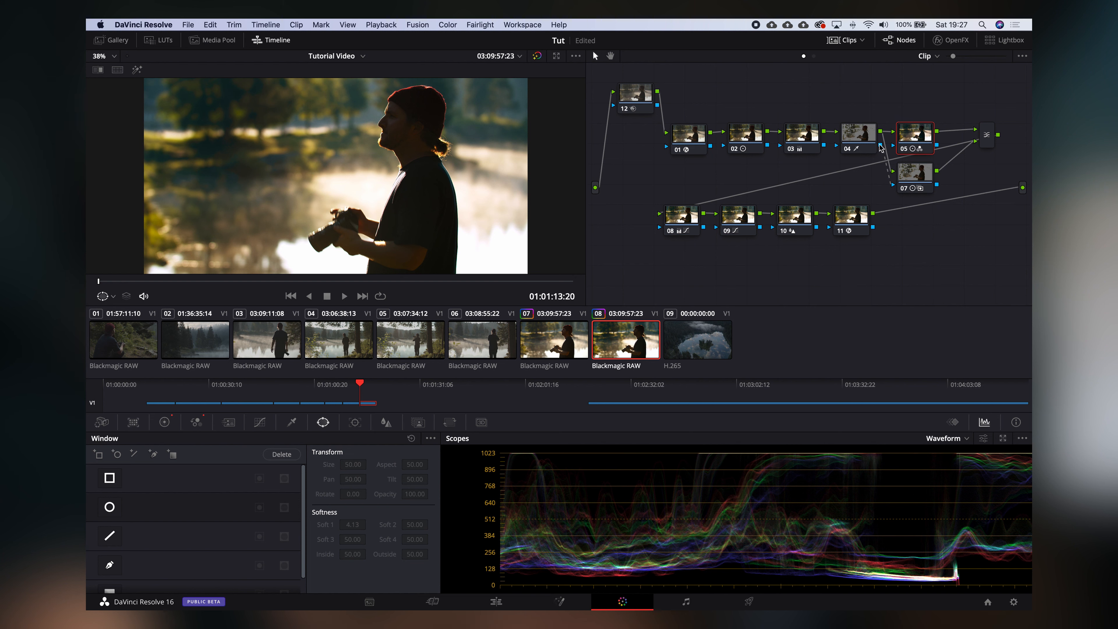
pyautogui.moveTo(880, 146); pyautogui.dragTo(894, 188)
pyautogui.click(915, 180)
pyautogui.click(866, 141)
pyautogui.click(914, 176)
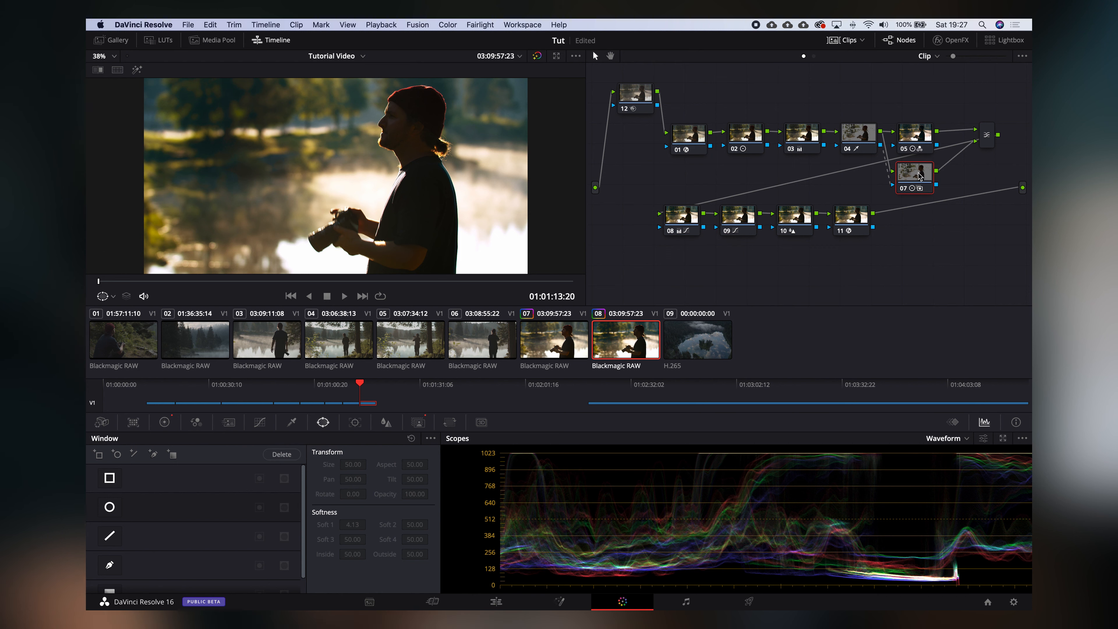
pyautogui.moveTo(918, 173); pyautogui.dragTo(919, 173)
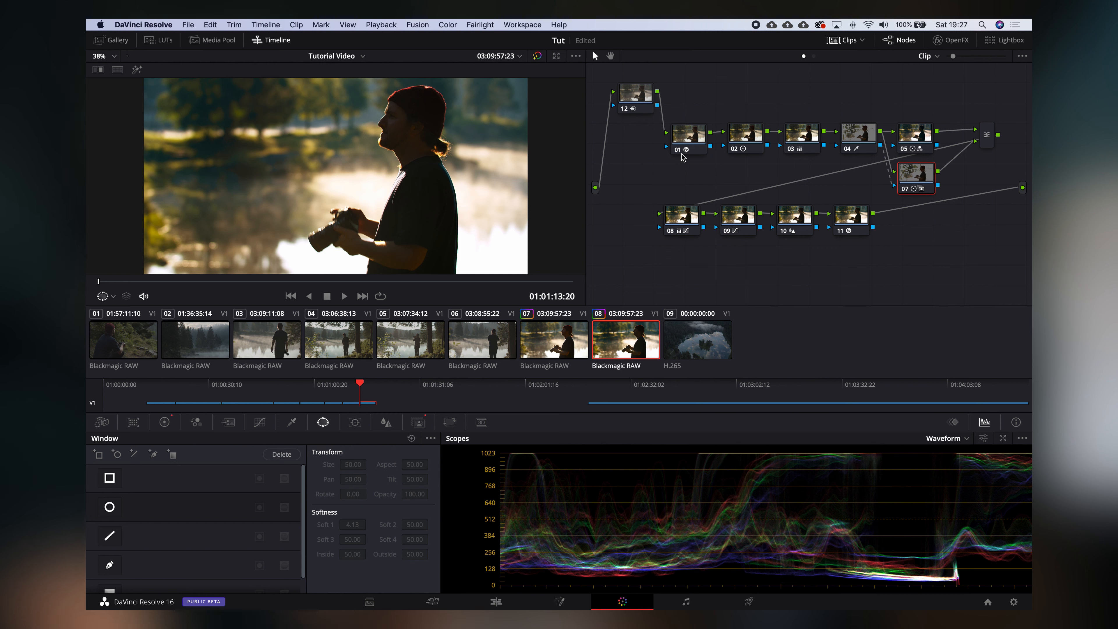
# Step: Push node 07's Log midtone toward orange at R 0.12, G -0.02, B -0.14 and compare with the node disabled and enabled
pyautogui.click(165, 422)
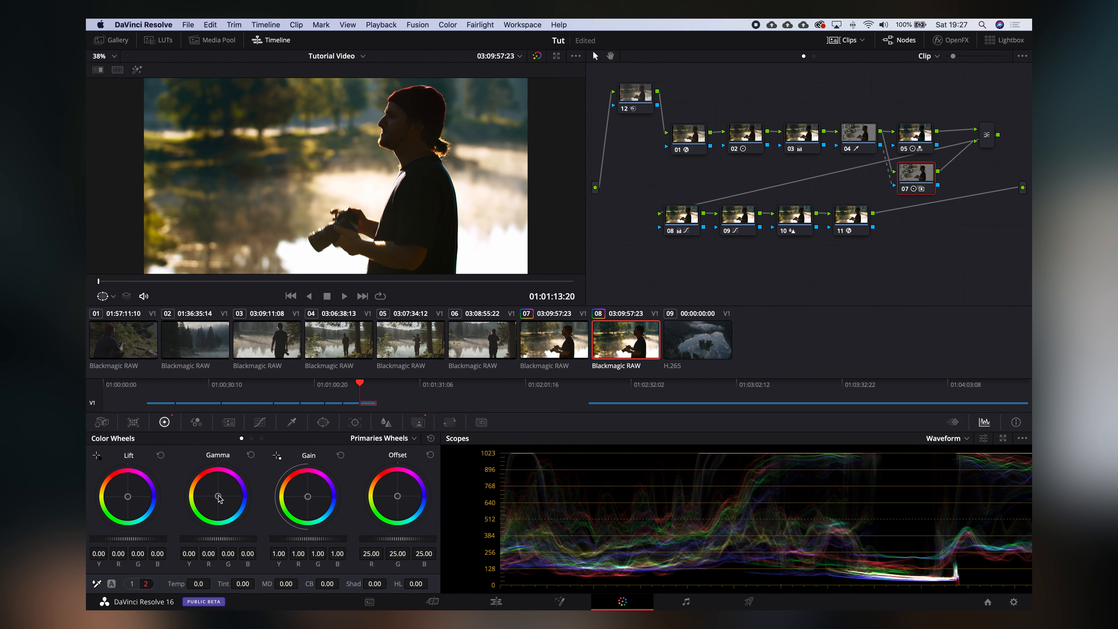
pyautogui.click(396, 438)
pyautogui.click(374, 480)
pyautogui.moveTo(216, 493); pyautogui.dragTo(124, 423)
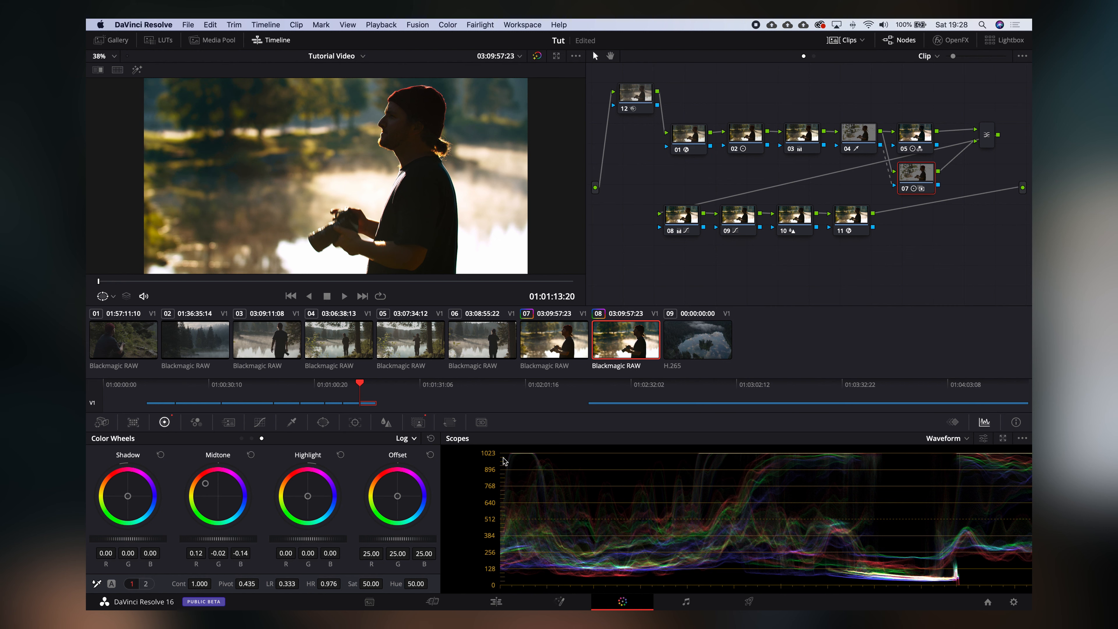
pyautogui.press('super+d')
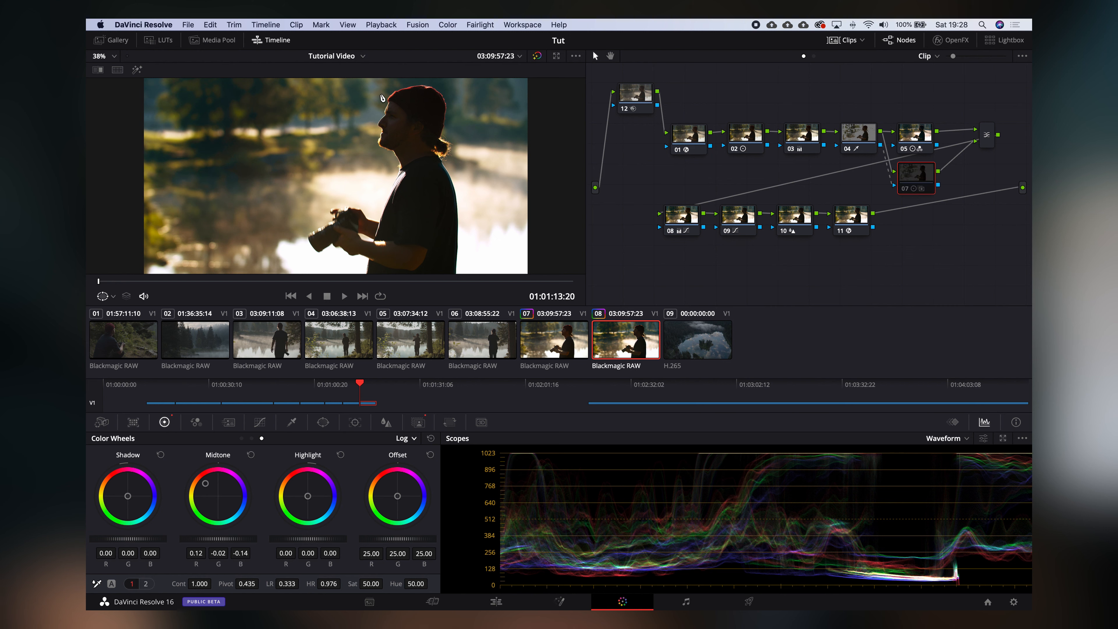
pyautogui.press('super+d')
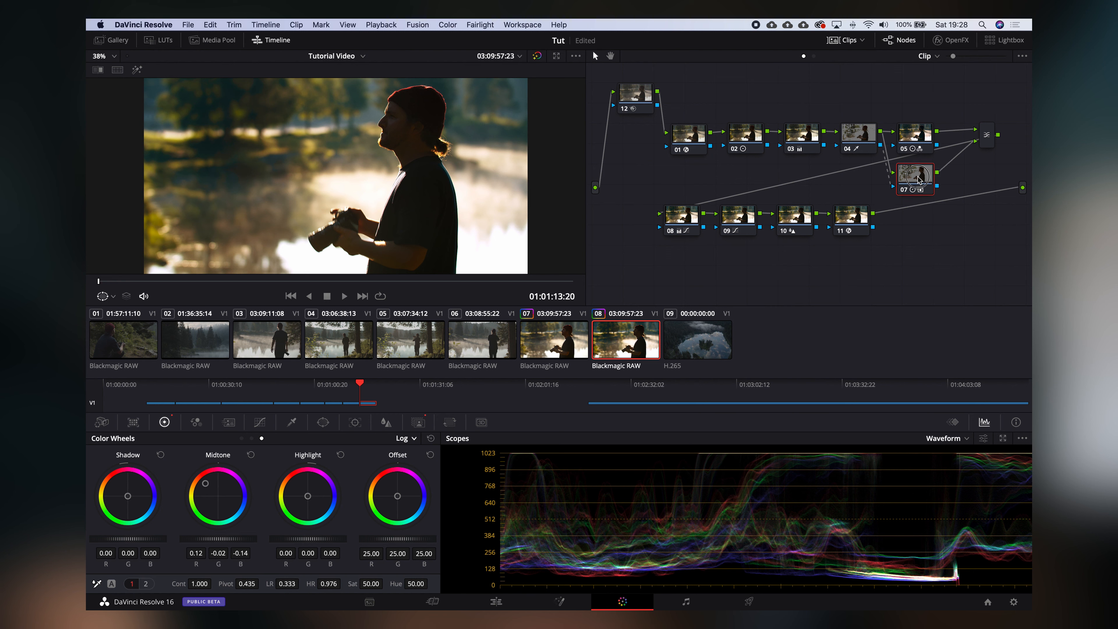
# Step: Examine how node 04 passes its qualifier key to node 07 and how the parallel mixer combines nodes 05 and 07
pyautogui.moveTo(921, 179); pyautogui.dragTo(922, 181)
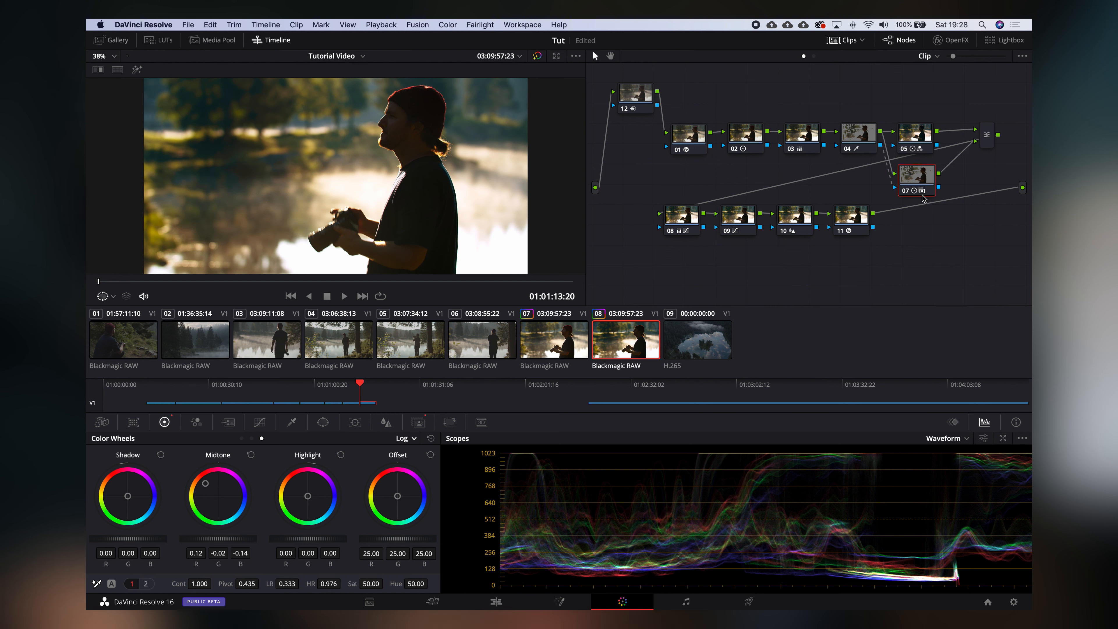
pyautogui.click(865, 138)
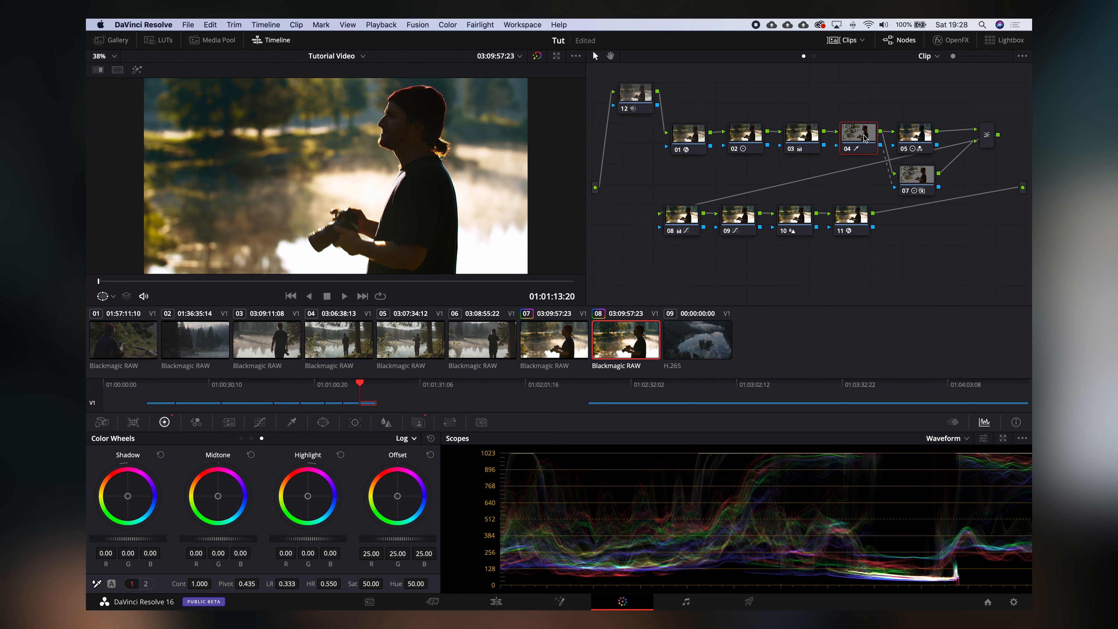
pyautogui.click(920, 178)
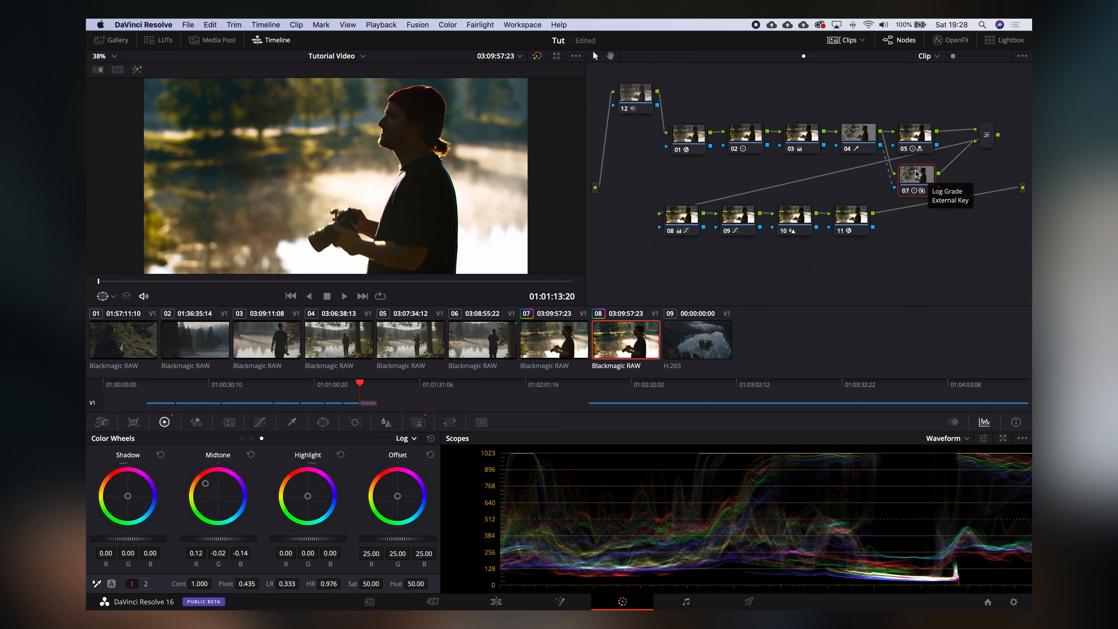
pyautogui.click(860, 138)
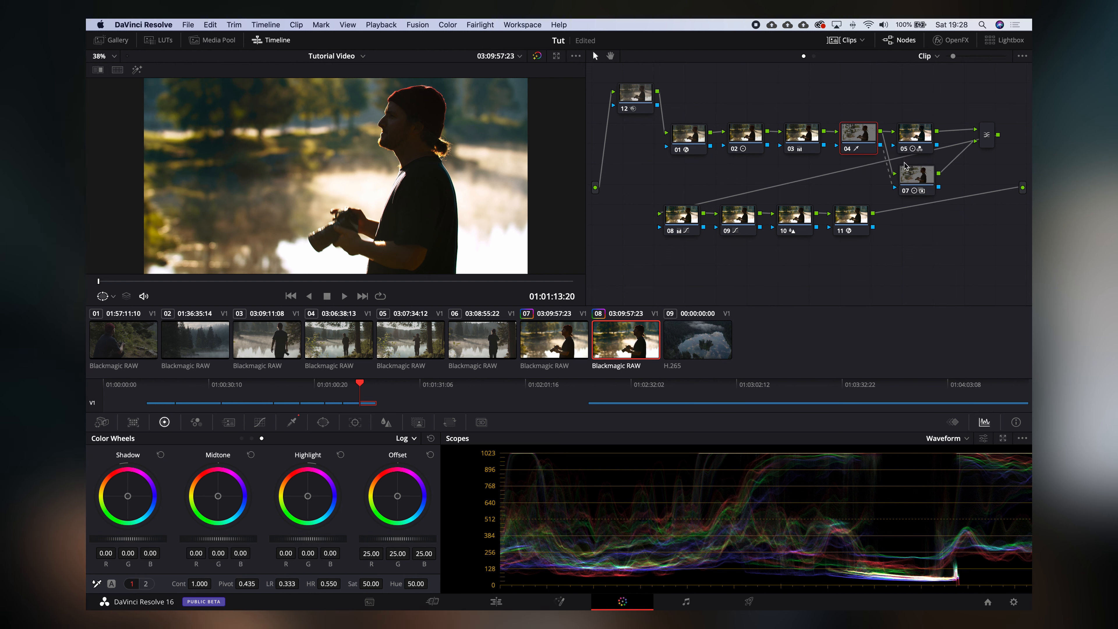
pyautogui.click(920, 178)
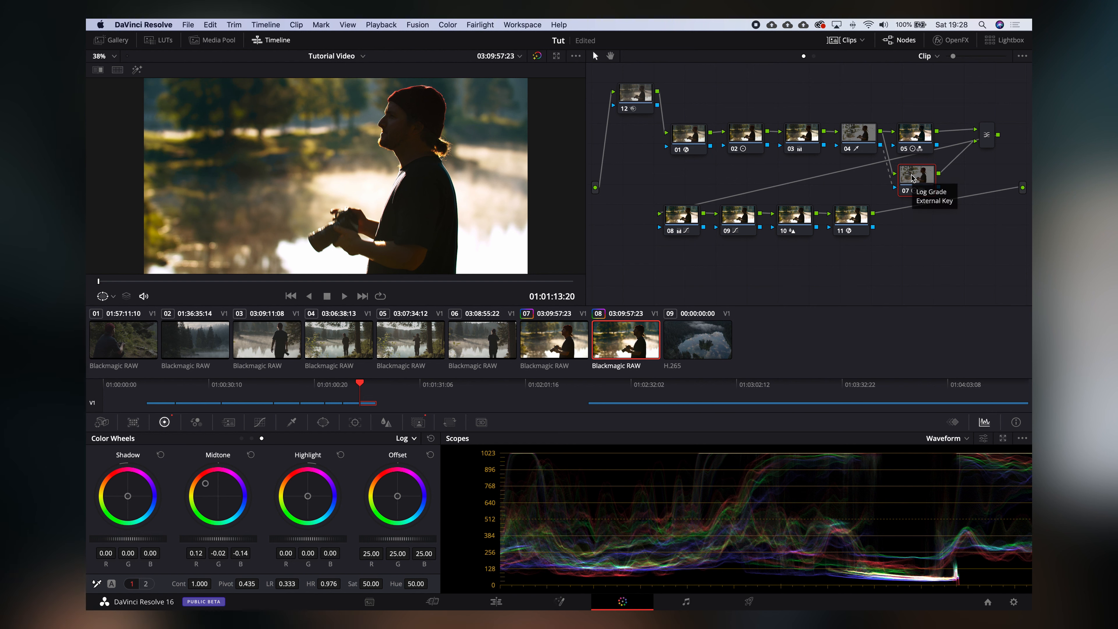
pyautogui.click(986, 139)
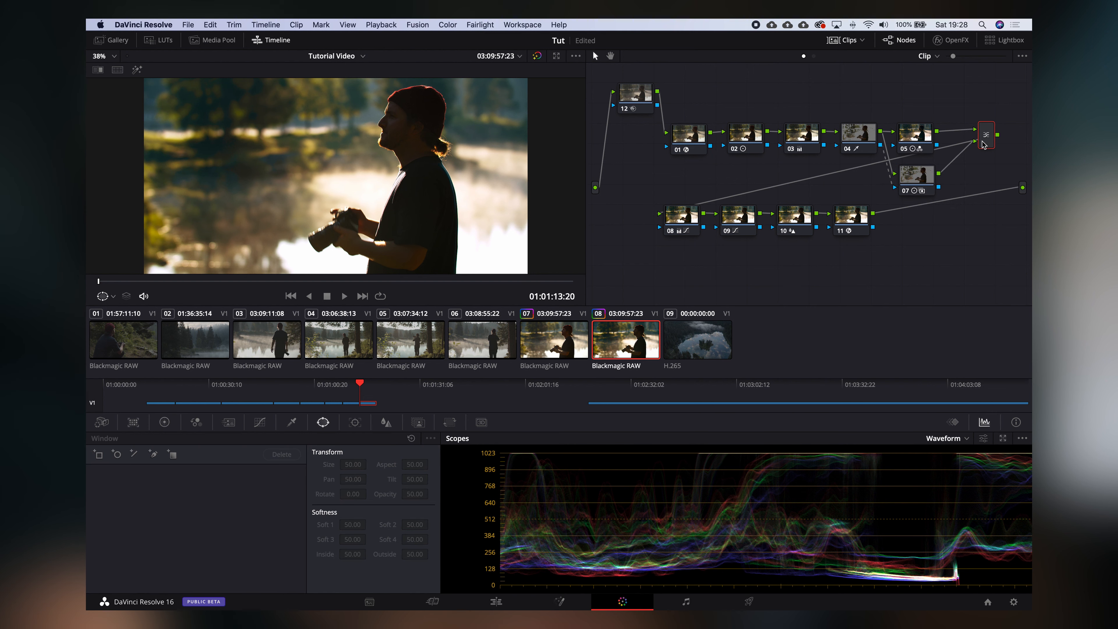
pyautogui.click(968, 146)
# Step: Compare the image with node 08 disabled and enabled, and review that node's custom and hue curves
pyautogui.click(684, 222)
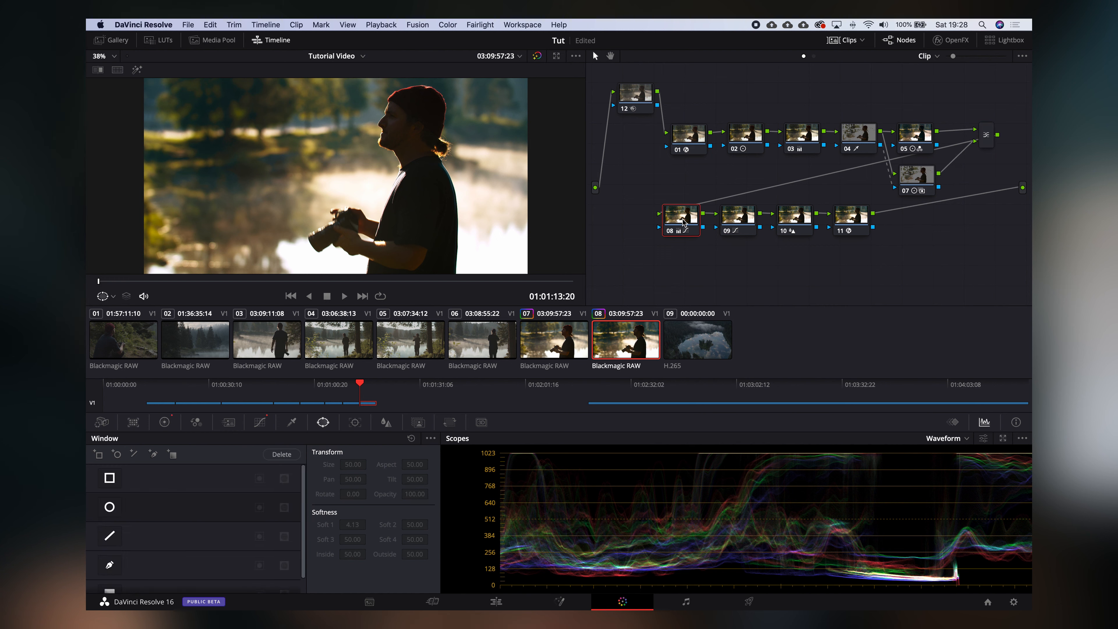
pyautogui.hotkey('ctrl', 'd')
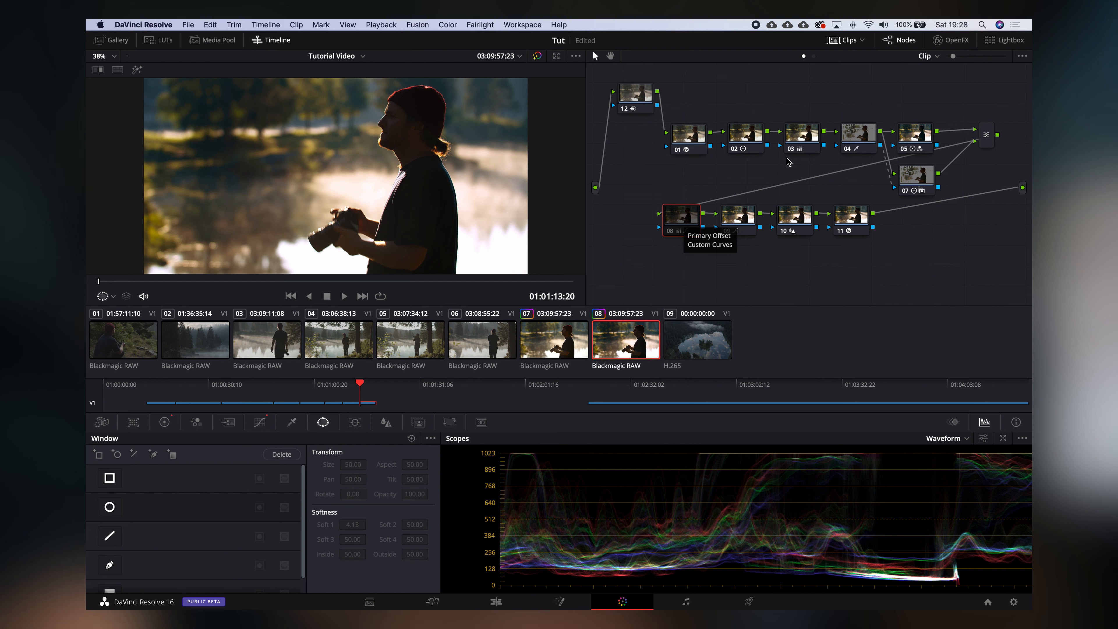
pyautogui.hotkey('ctrl', 'd')
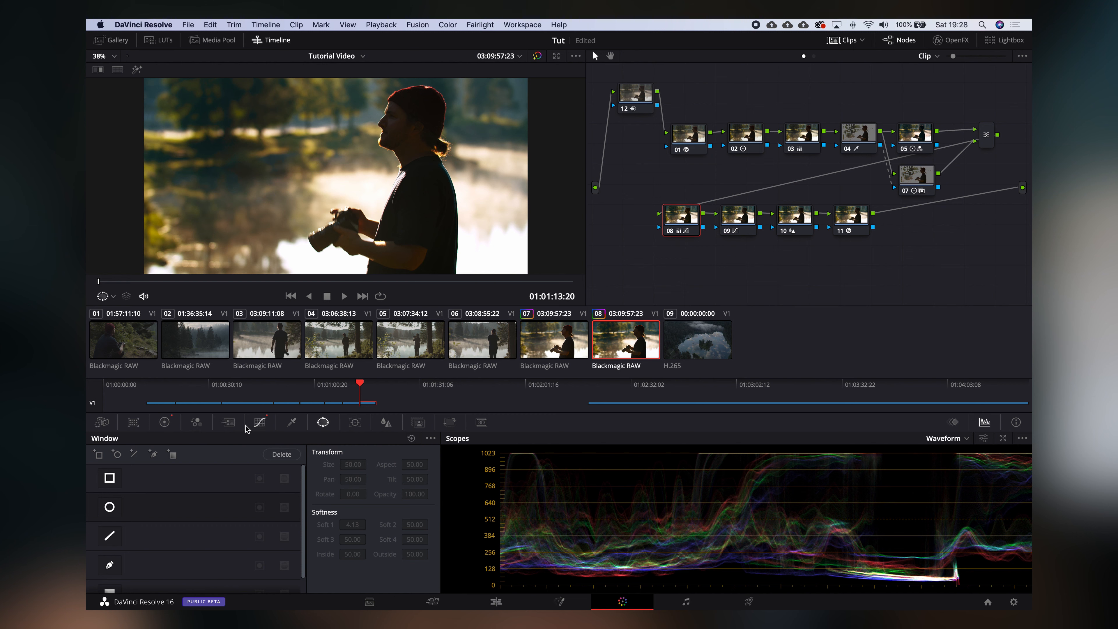
pyautogui.click(260, 422)
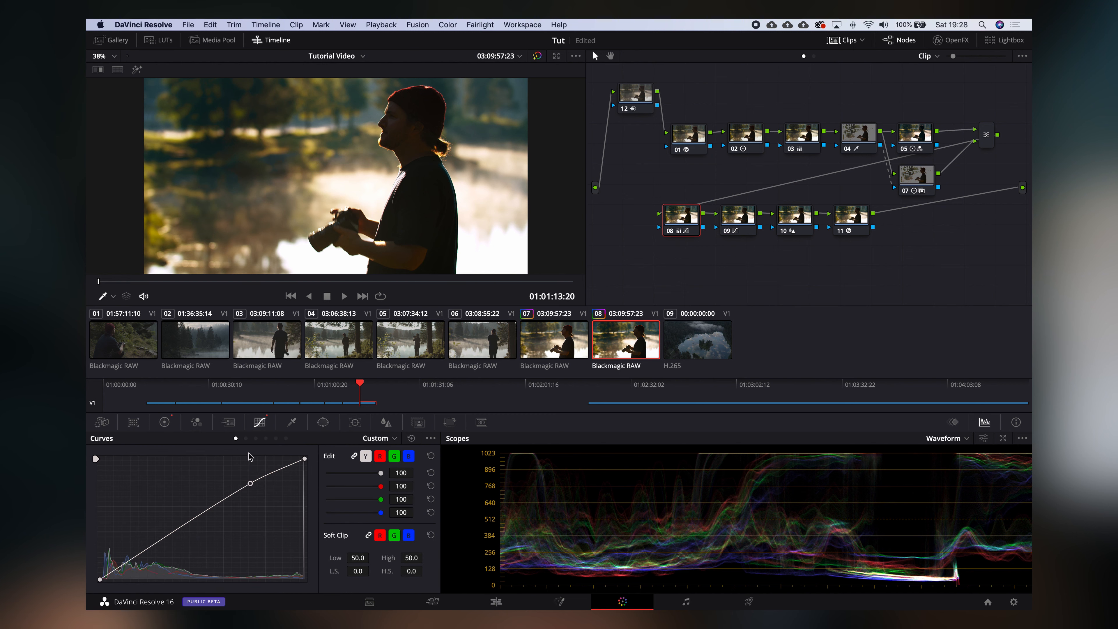
pyautogui.click(245, 438)
pyautogui.click(255, 438)
pyautogui.click(266, 438)
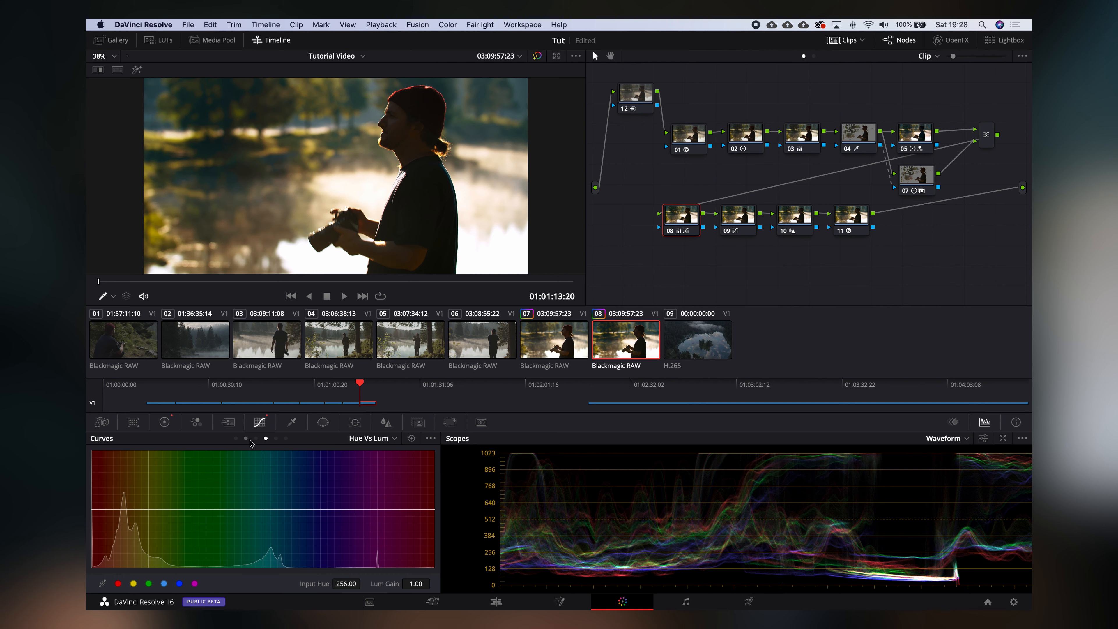
pyautogui.click(236, 438)
# Step: Review node 08's color wheels in Log and Primaries Wheels modes and compare the image with the node disabled and enabled
pyautogui.click(164, 422)
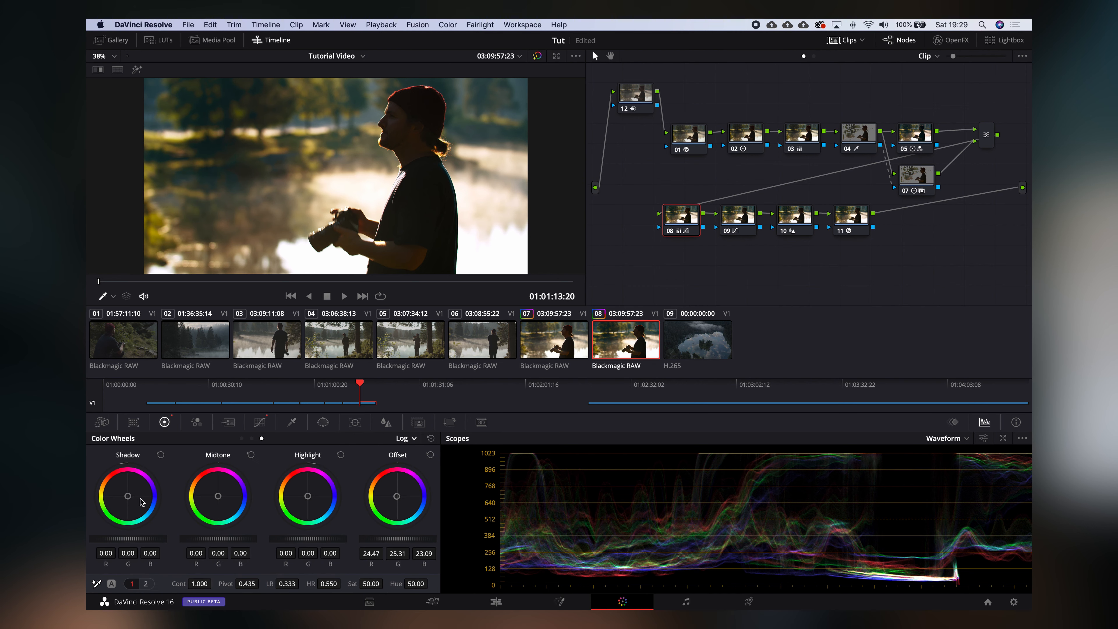
pyautogui.click(413, 438)
pyautogui.click(434, 453)
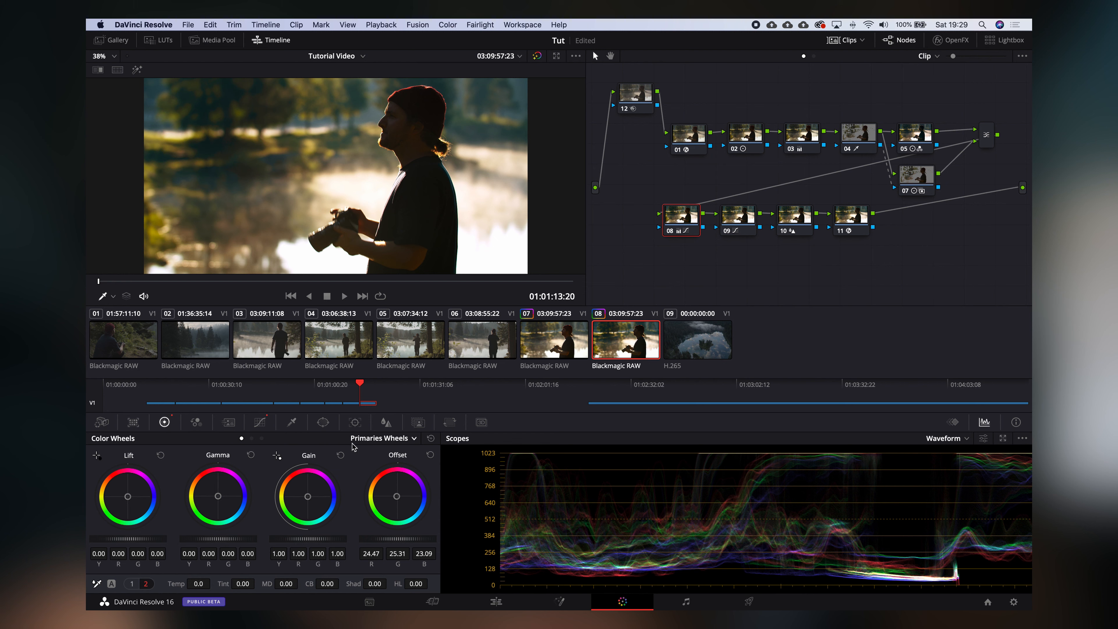
pyautogui.click(385, 438)
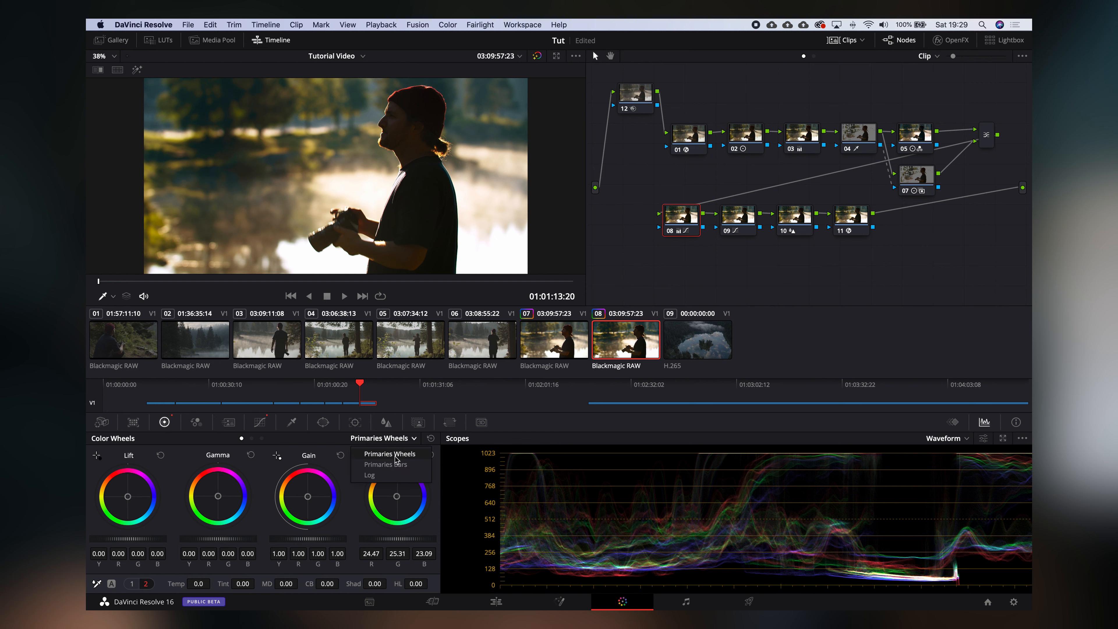
pyautogui.click(393, 474)
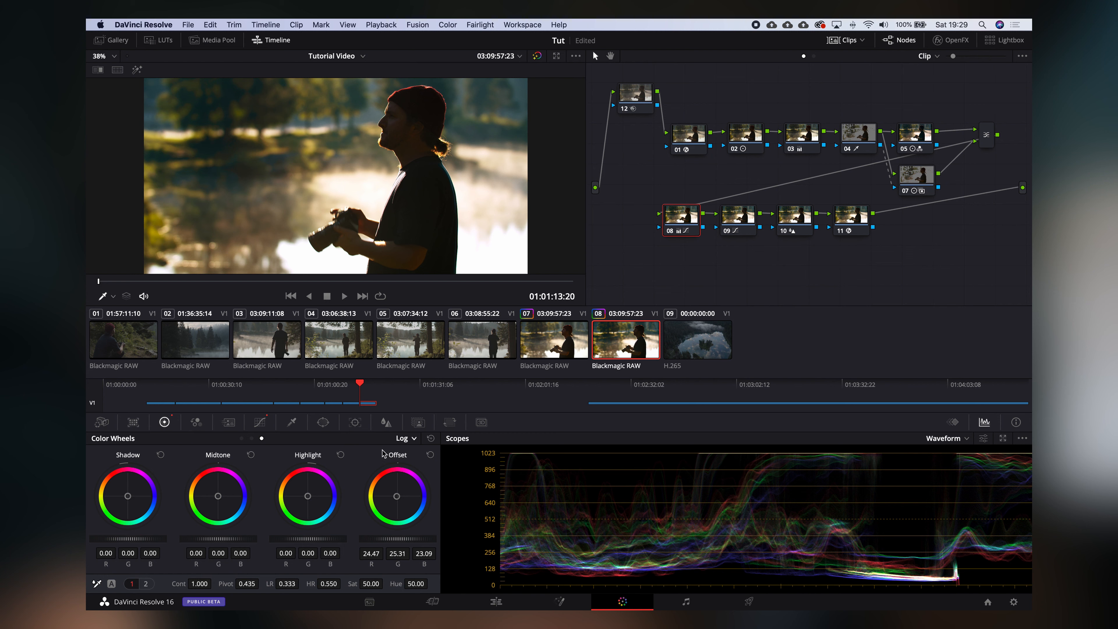
pyautogui.click(397, 439)
pyautogui.click(418, 452)
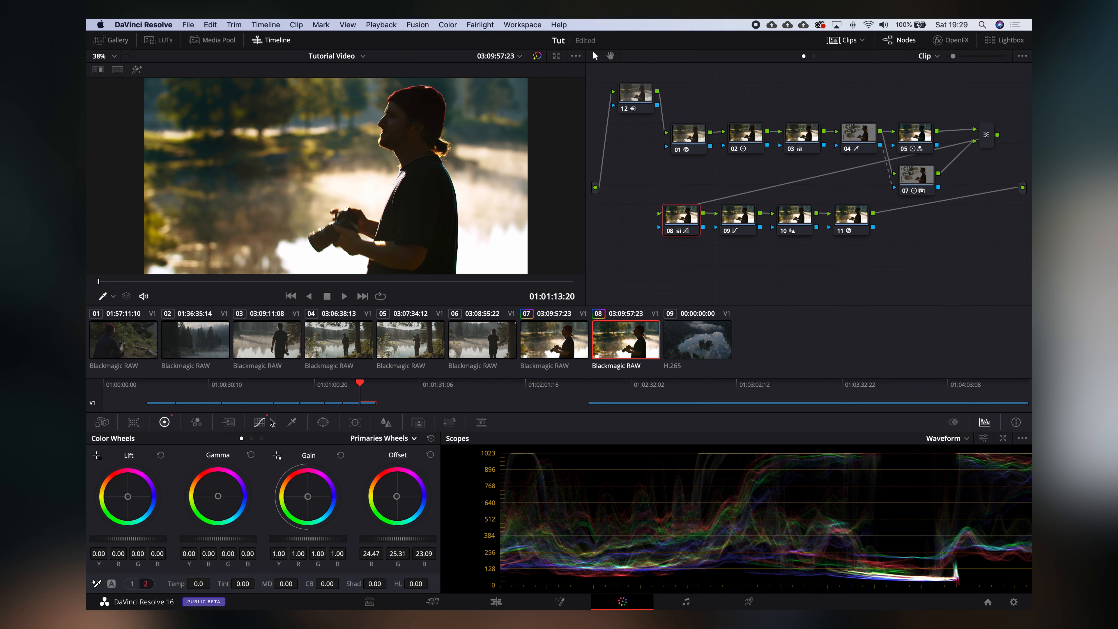
pyautogui.hotkey('ctrl', 'd')
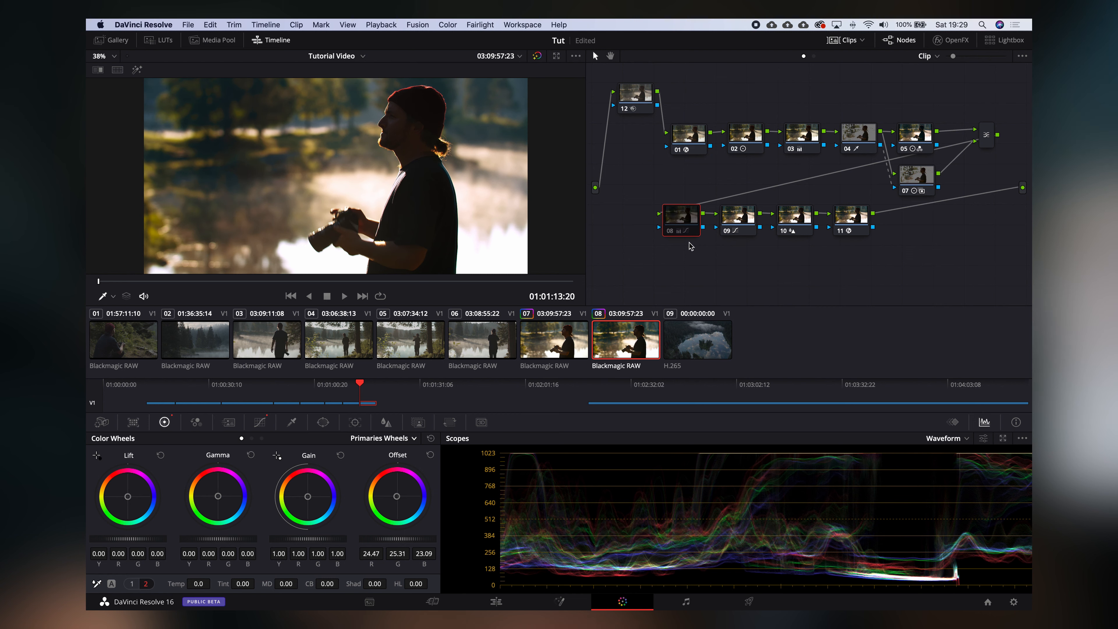
pyautogui.hotkey('ctrl', 'd')
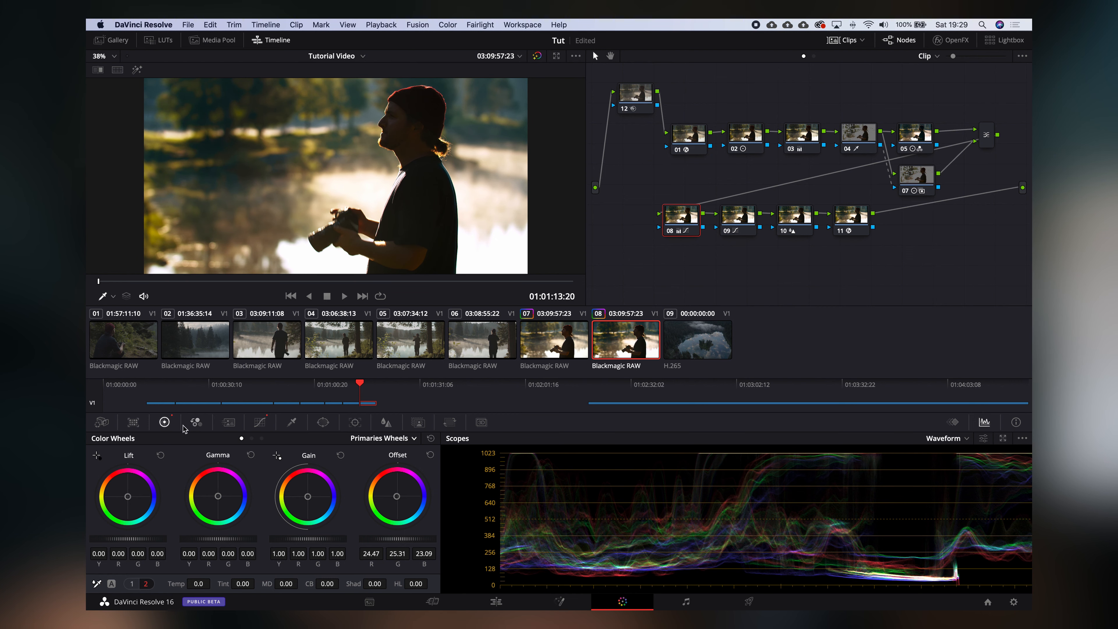
pyautogui.hotkey('ctrl', 'd')
pyautogui.hotkey('ctrl', 'd')
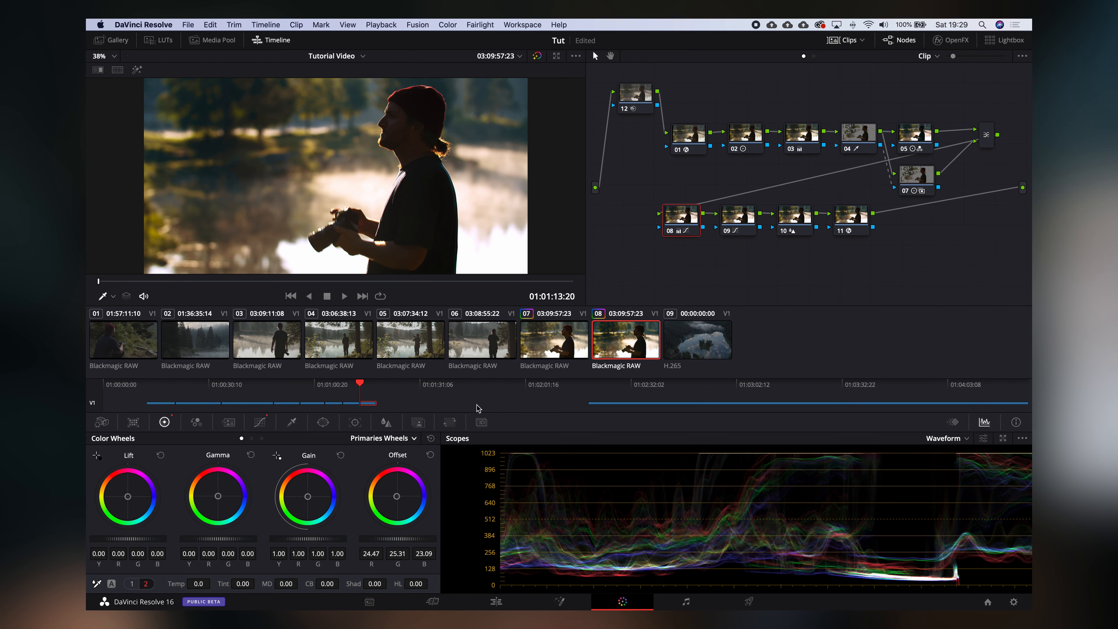
# Step: Reset node 08's color wheels, set Offset to 22.55, 25.71, 20.52 and Lift to 0.01, -0.01, 0.02, and compare with the node disabled
pyautogui.click(430, 438)
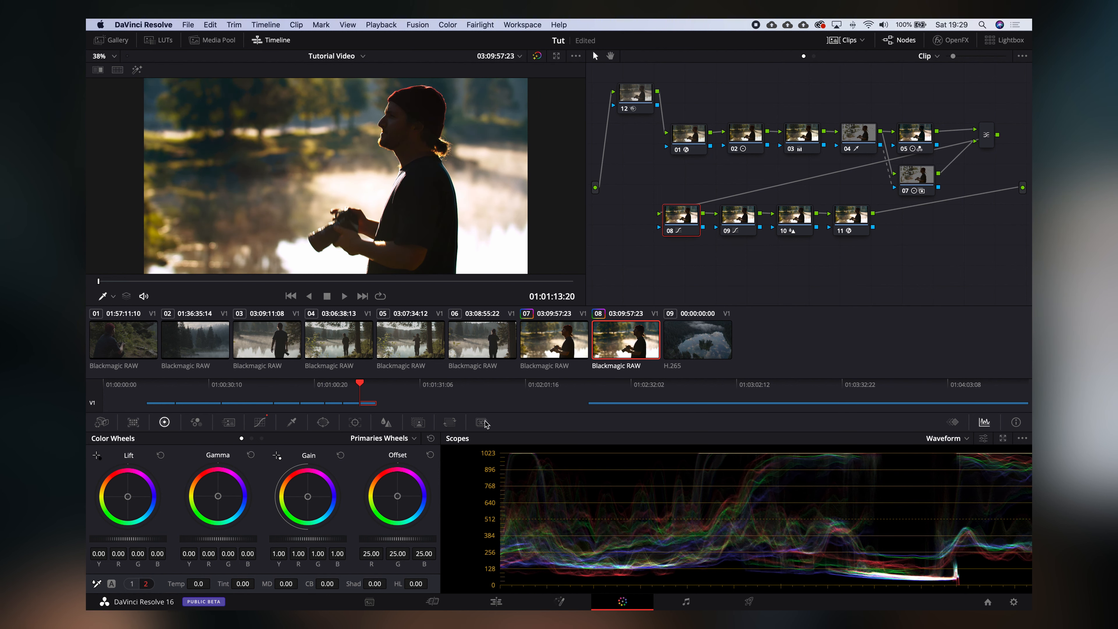
pyautogui.moveTo(398, 500); pyautogui.dragTo(381, 502)
pyautogui.moveTo(130, 497); pyautogui.dragTo(129, 497)
pyautogui.hotkey('ctrl', 'd')
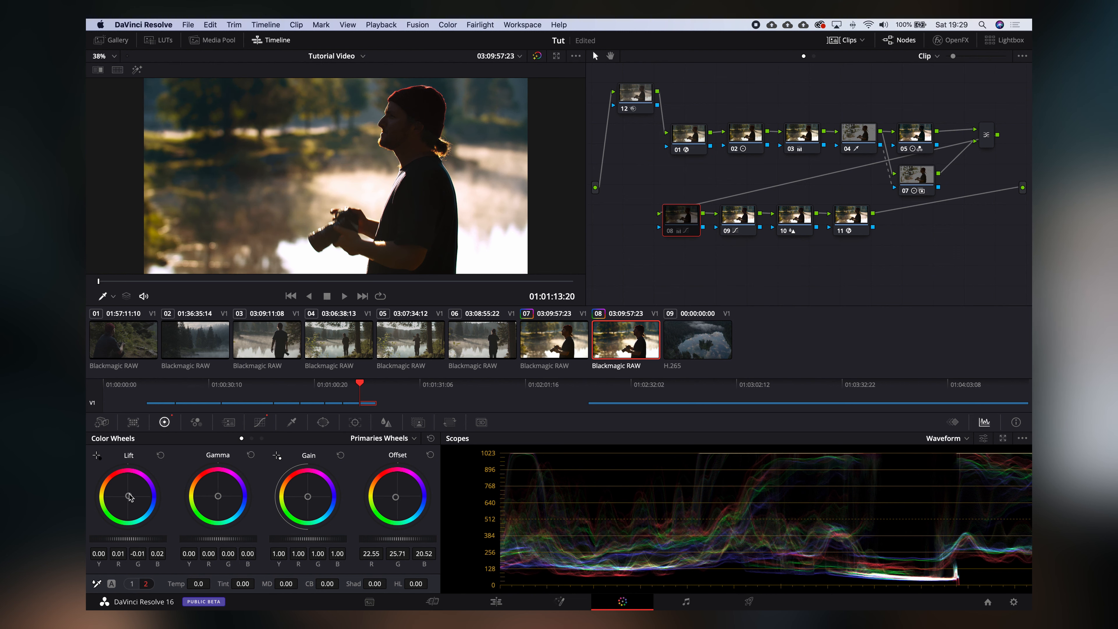
pyautogui.hotkey('ctrl', 'd')
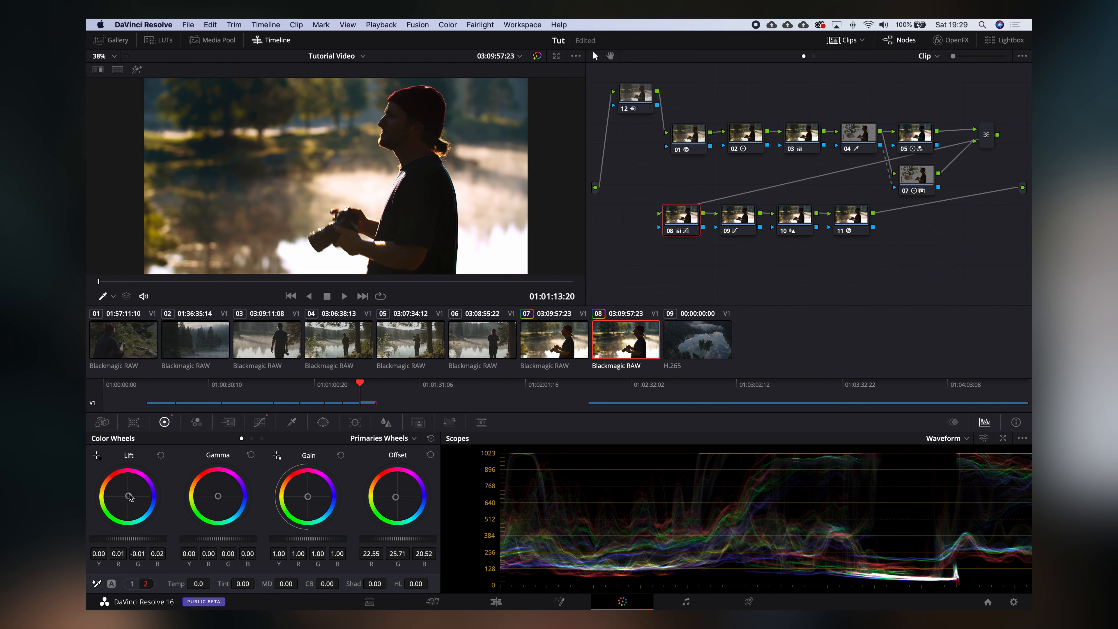
# Step: Compare the image with node 09 disabled and enabled, move its Lum Vs Sat curve point to Input Lum 0.17, and save the project
pyautogui.click(744, 222)
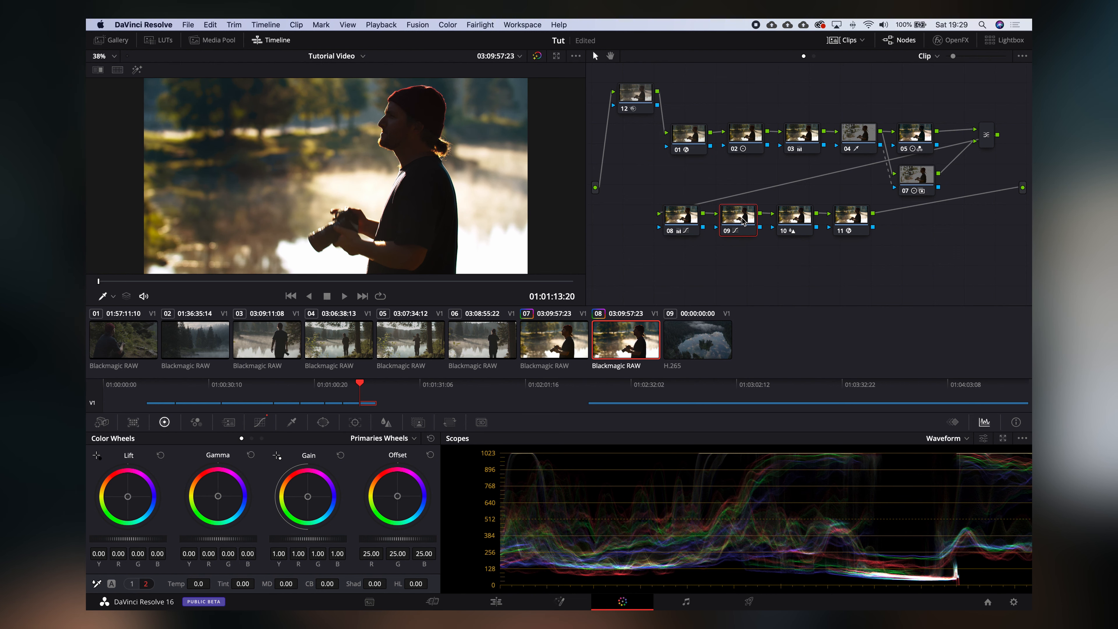
pyautogui.click(259, 422)
pyautogui.click(276, 438)
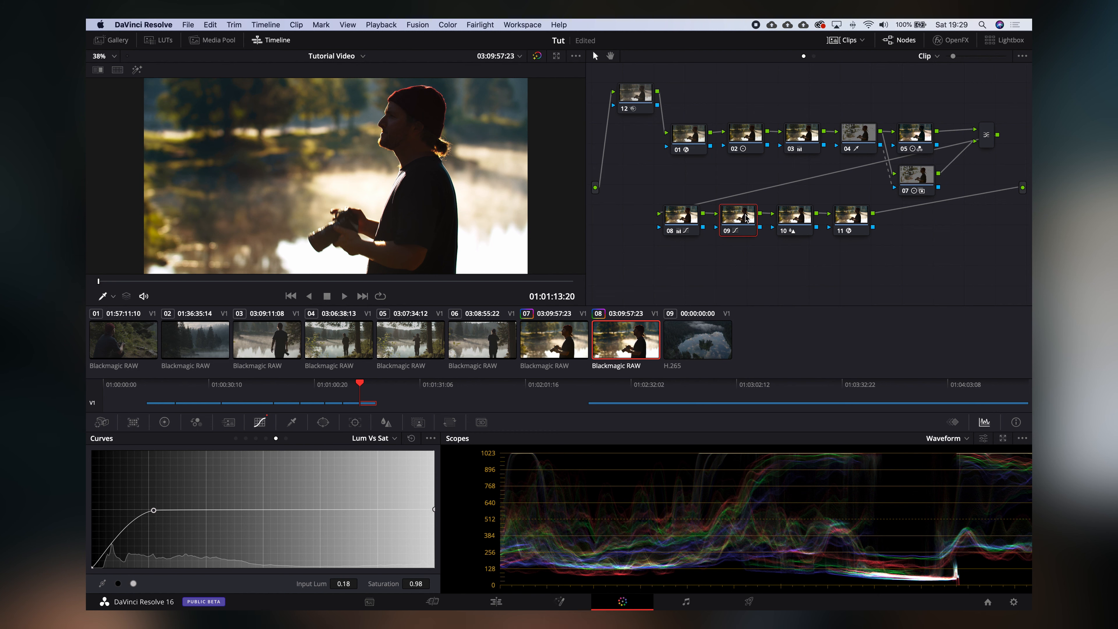
pyautogui.press('super+d')
pyautogui.press('super+d')
pyautogui.moveTo(156, 515)
pyautogui.mouseDown()
pyautogui.moveTo(365, 509)
pyautogui.moveTo(151, 512)
pyautogui.mouseUp()
pyautogui.click(687, 227)
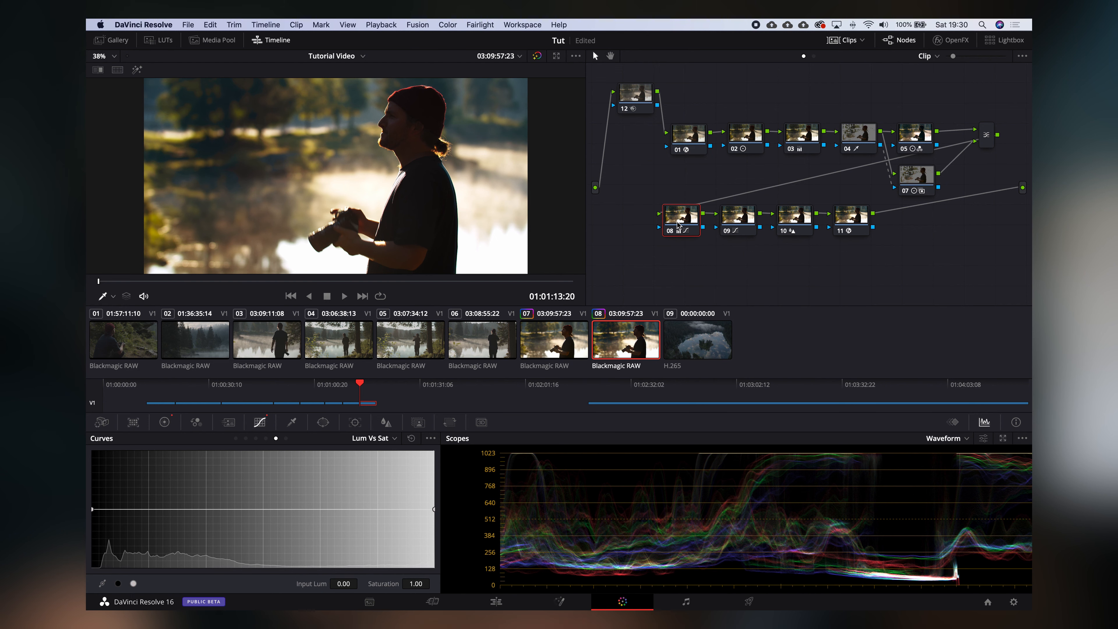
pyautogui.click(743, 220)
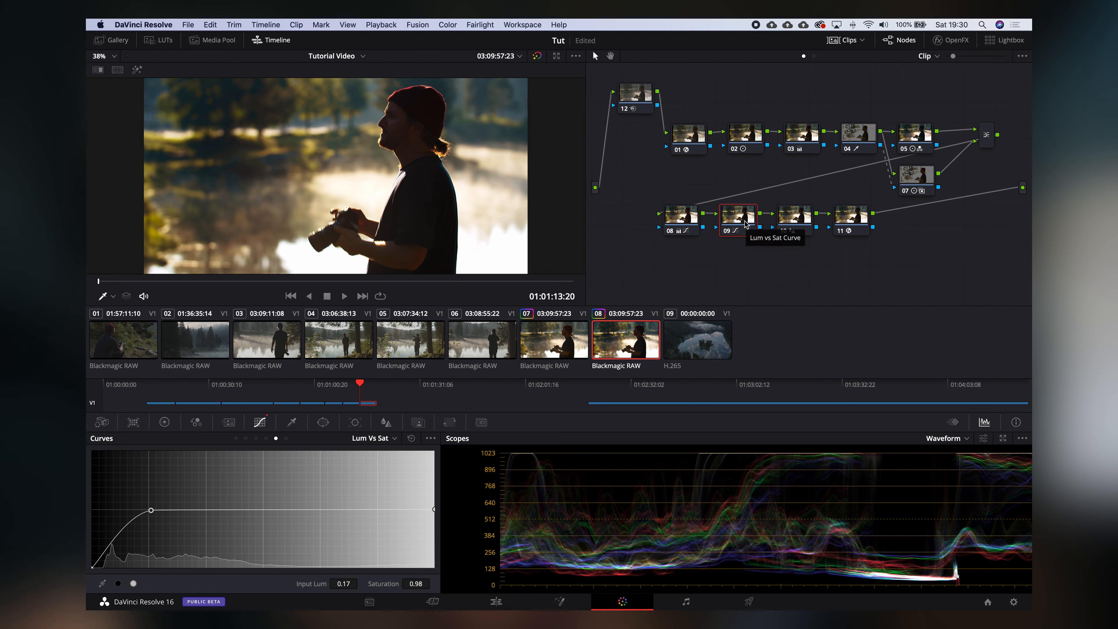
pyautogui.press('super+s')
# Step: Review node 11's Film Grain settings and preview the grain by itself using Grain Only
pyautogui.click(802, 219)
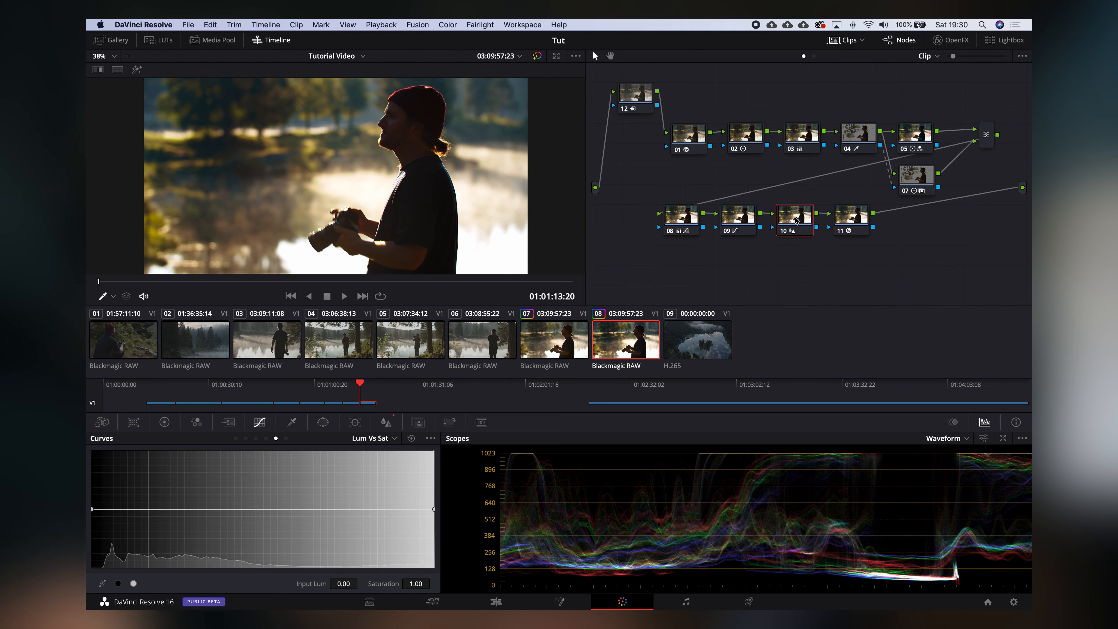
pyautogui.click(856, 218)
pyautogui.click(951, 40)
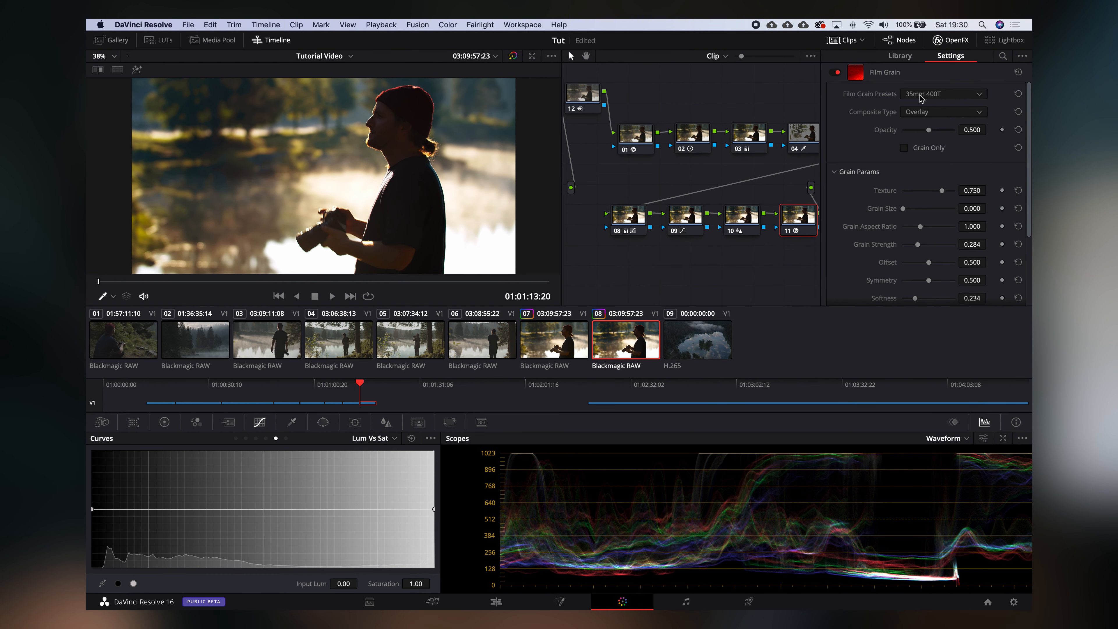
pyautogui.click(938, 40)
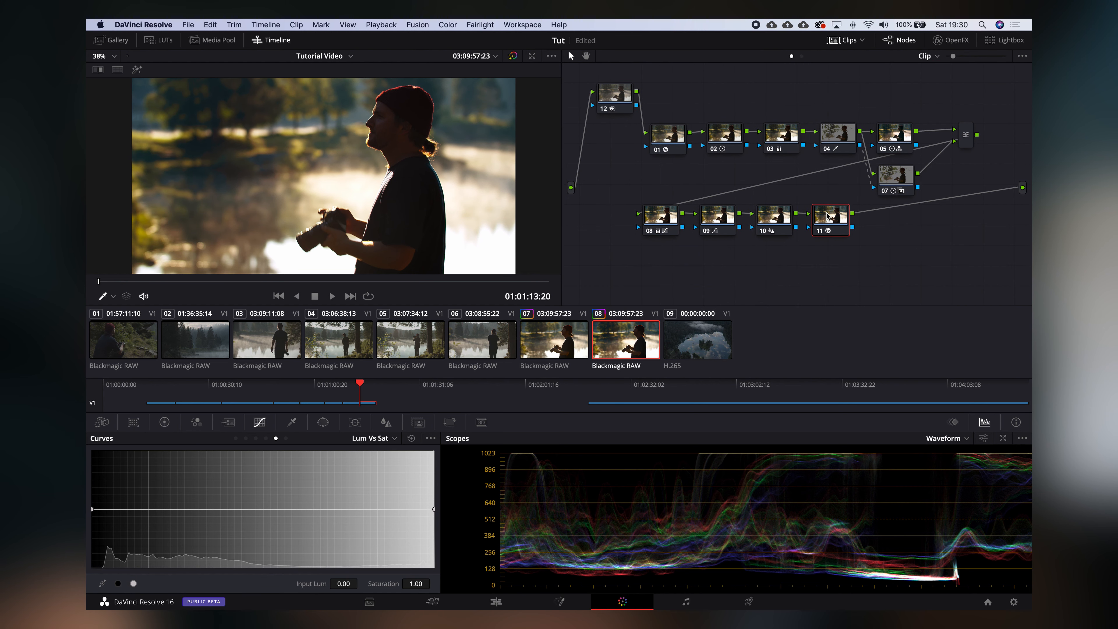
pyautogui.click(951, 40)
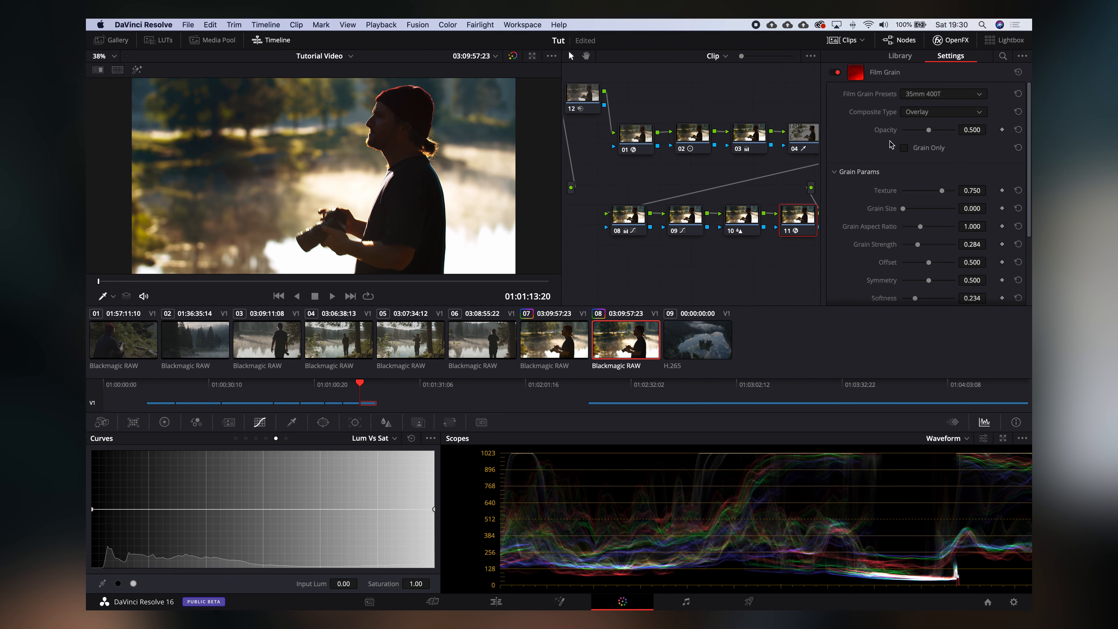
pyautogui.click(903, 149)
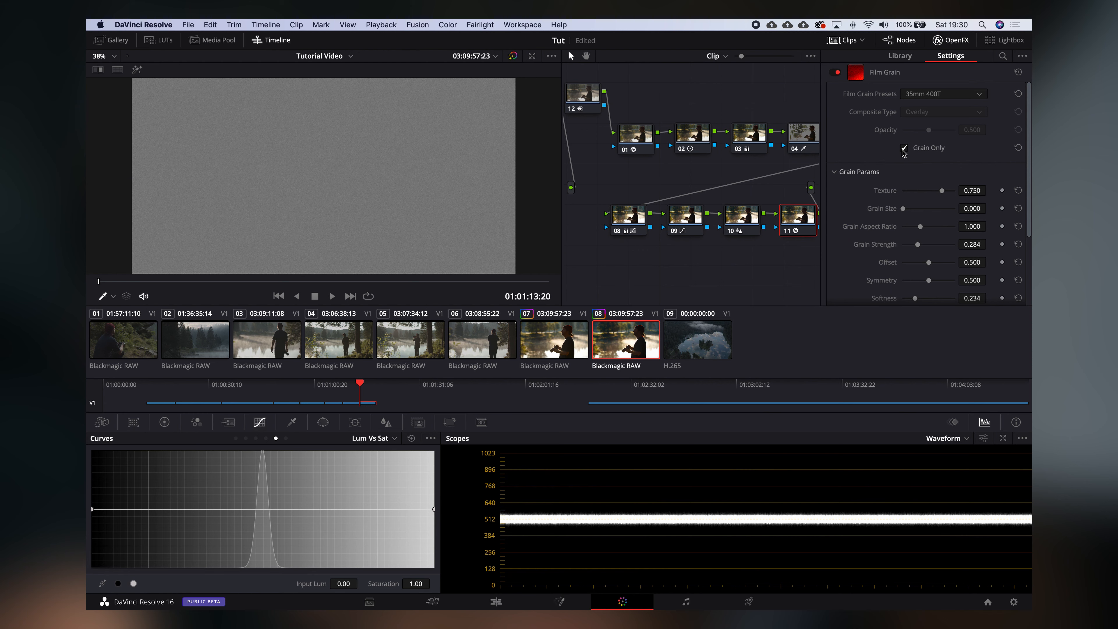
pyautogui.click(903, 149)
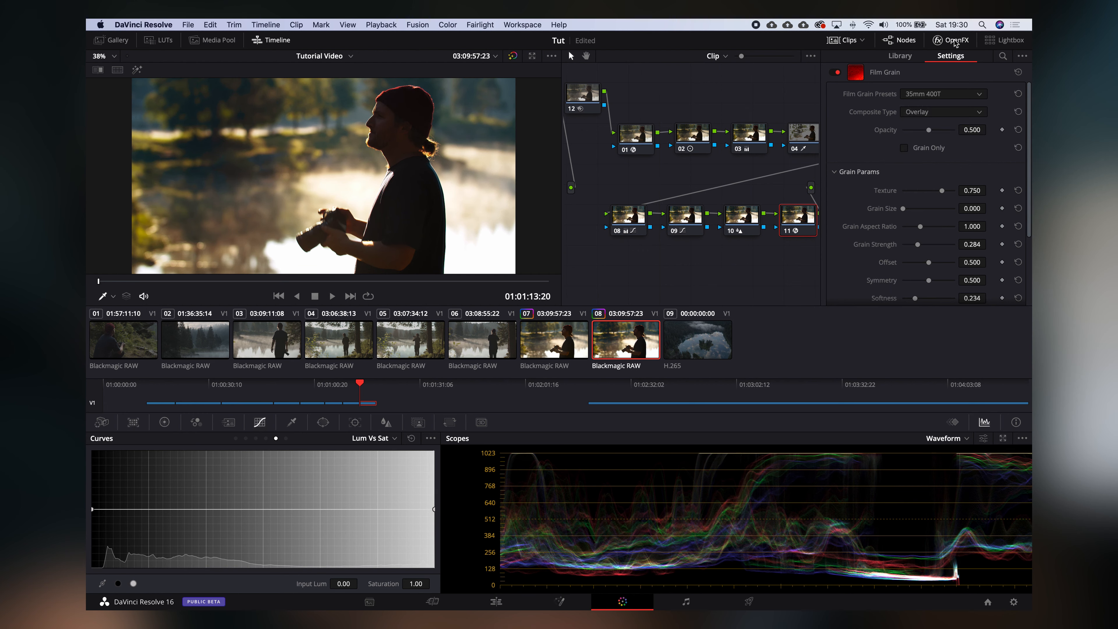
pyautogui.click(951, 41)
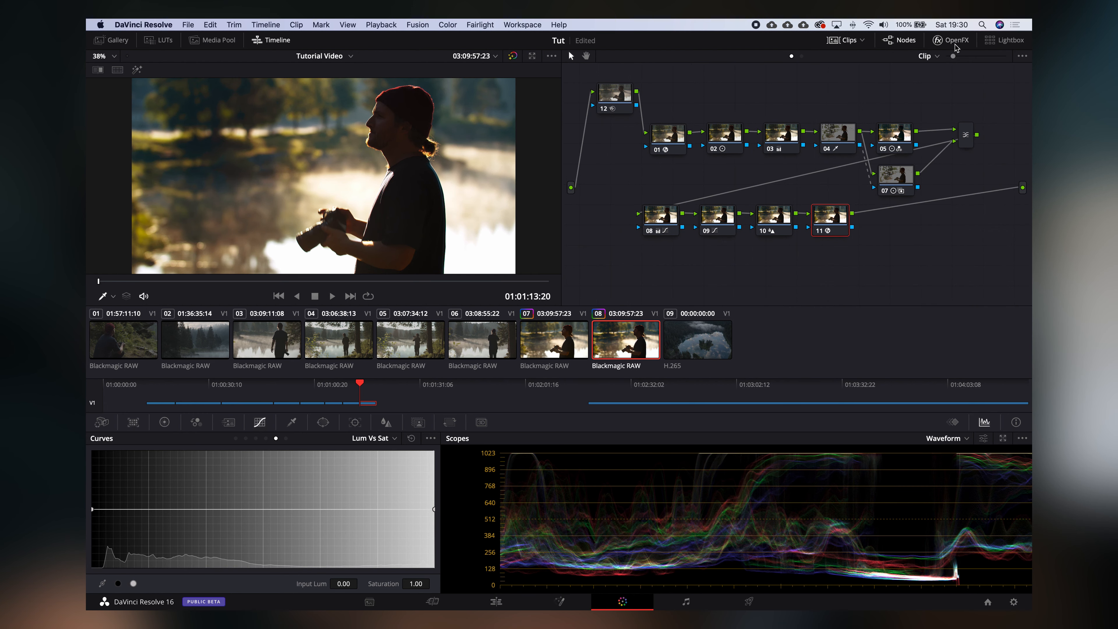
# Step: Select nodes 08 and 09 together and compare the image with both disabled and enabled
pyautogui.click(662, 227)
pyautogui.moveTo(656, 251); pyautogui.dragTo(739, 202)
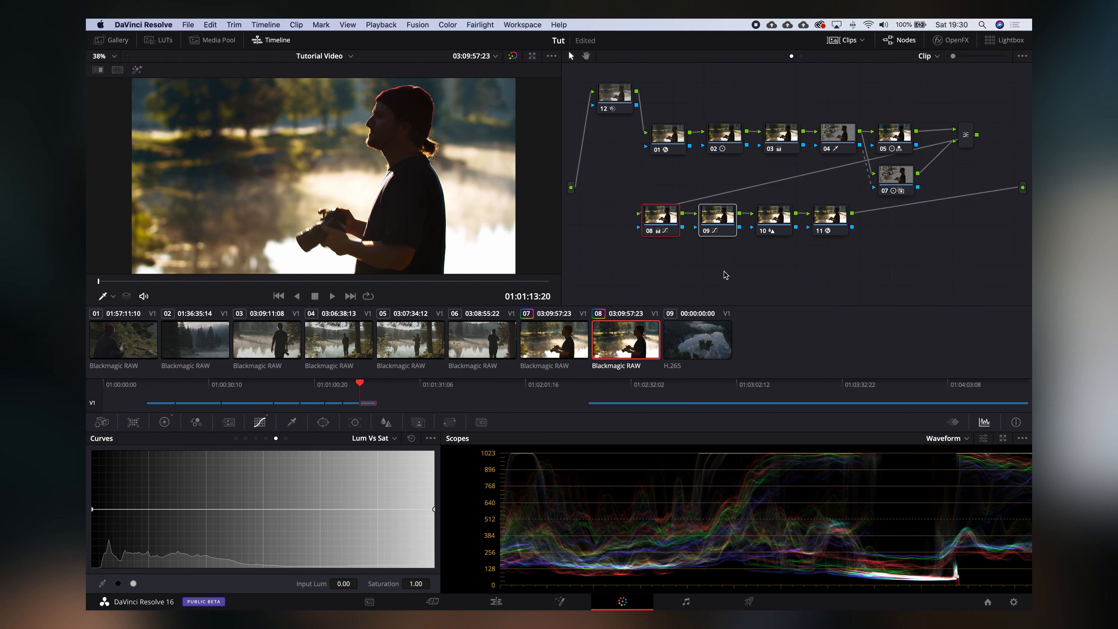
pyautogui.press('super+d')
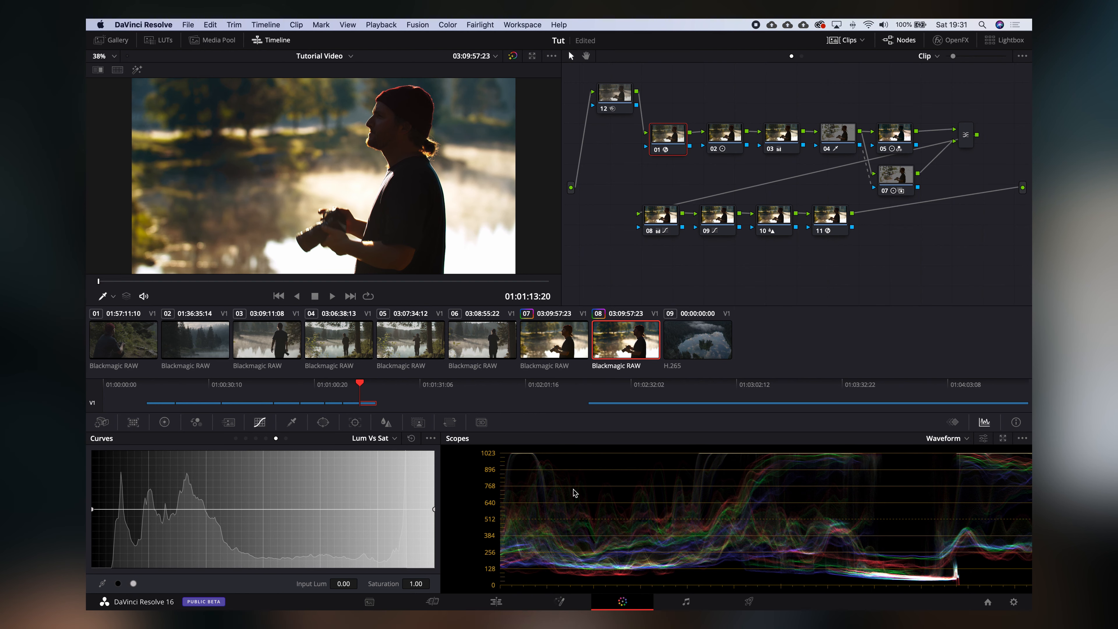
# Step: Switch to the Fairlight page, enlarge the Audio 1 track, and raise the volume of clip A038_07110309_C030
pyautogui.click(686, 601)
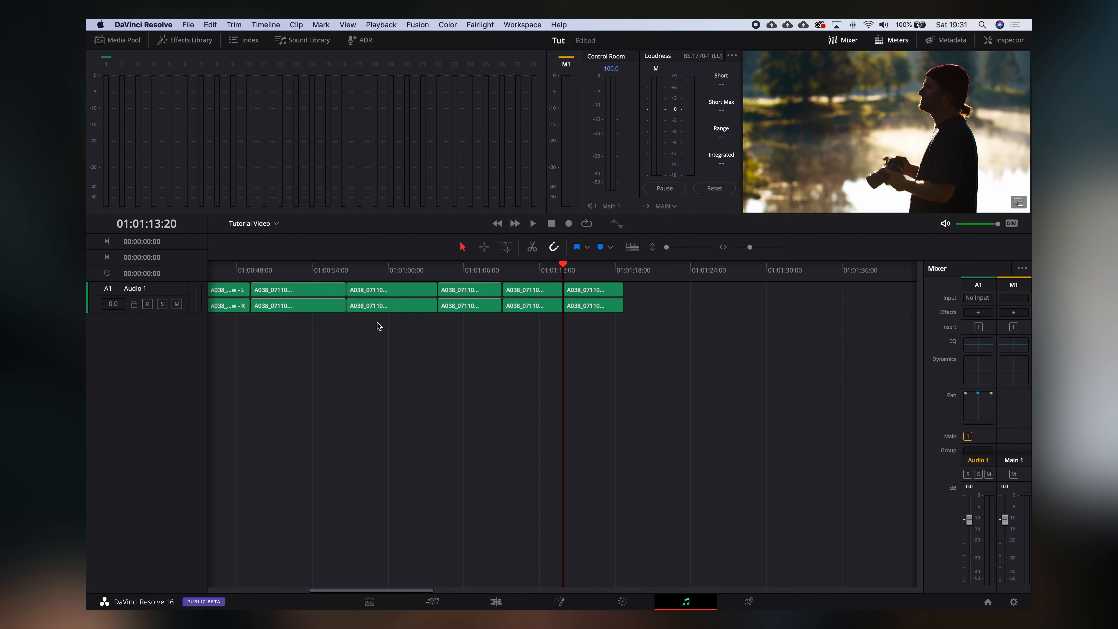
pyautogui.moveTo(191, 314); pyautogui.dragTo(187, 413)
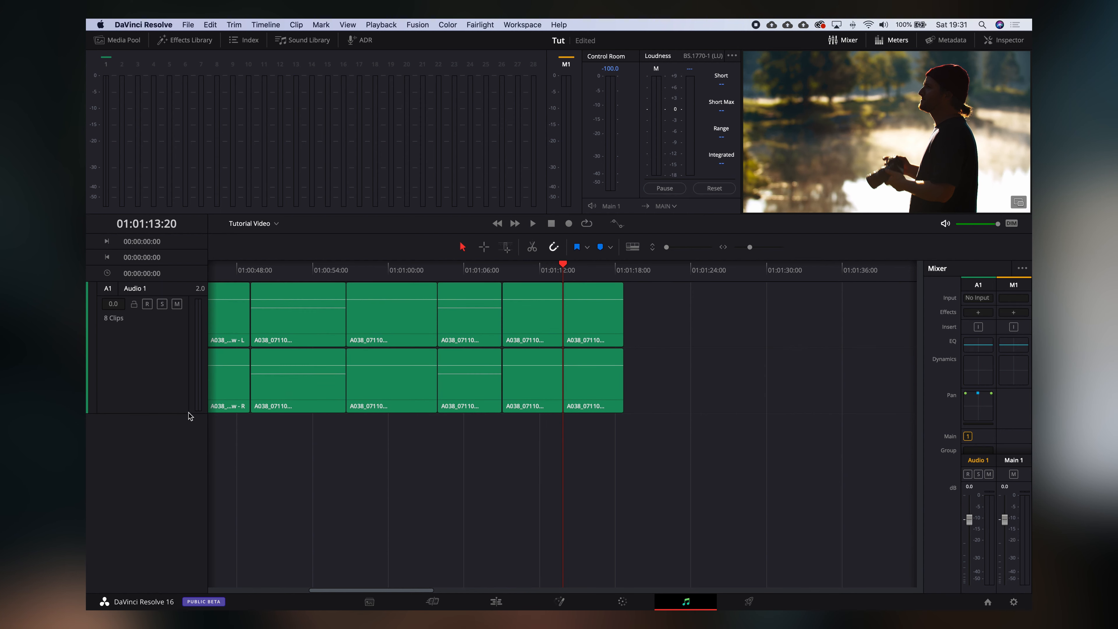
pyautogui.hscroll(-10, 172, 325)
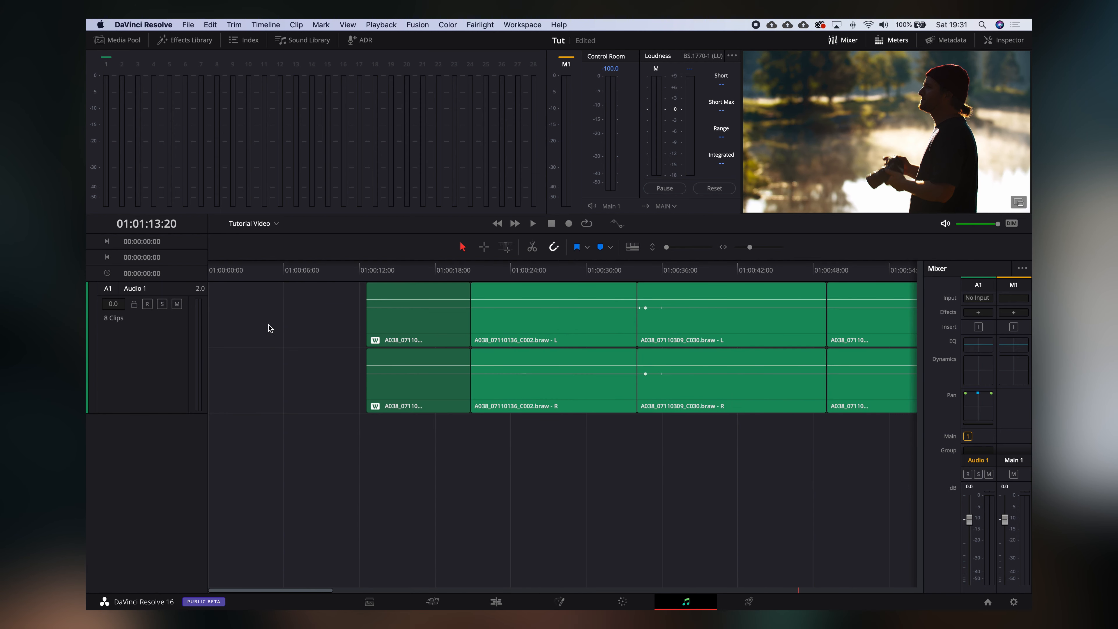
pyautogui.hscroll(3, 533, 328)
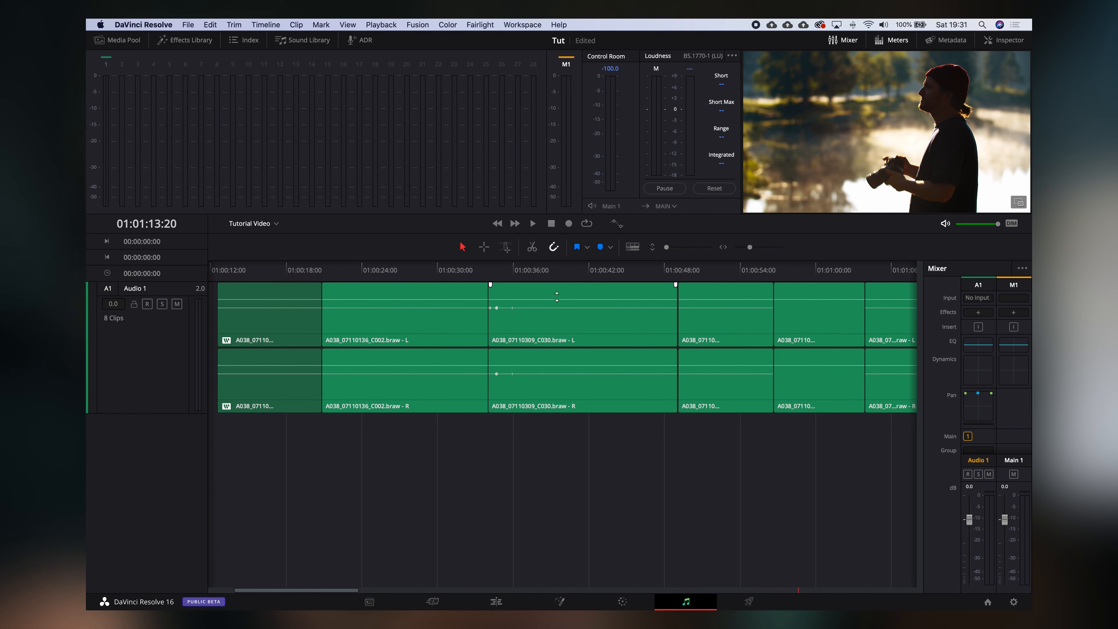
pyautogui.moveTo(553, 300); pyautogui.dragTo(552, 290)
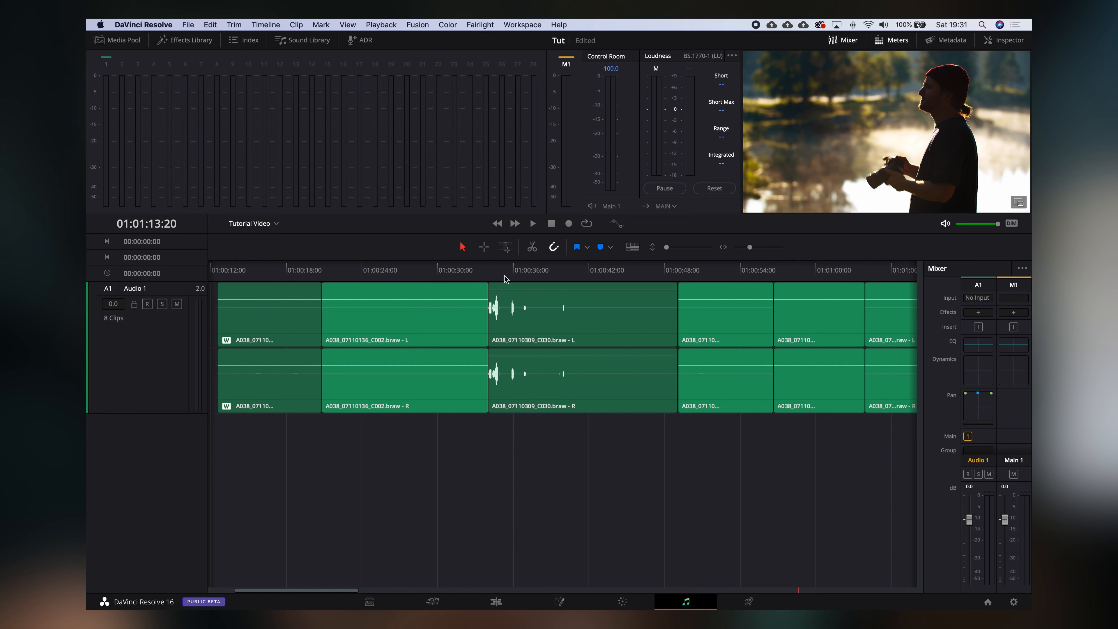
# Step: Play the start of the boosted clip A038_07110309_C030 and review the neighbouring clips' waveforms on Audio 1
pyautogui.click(492, 274)
pyautogui.press('space')
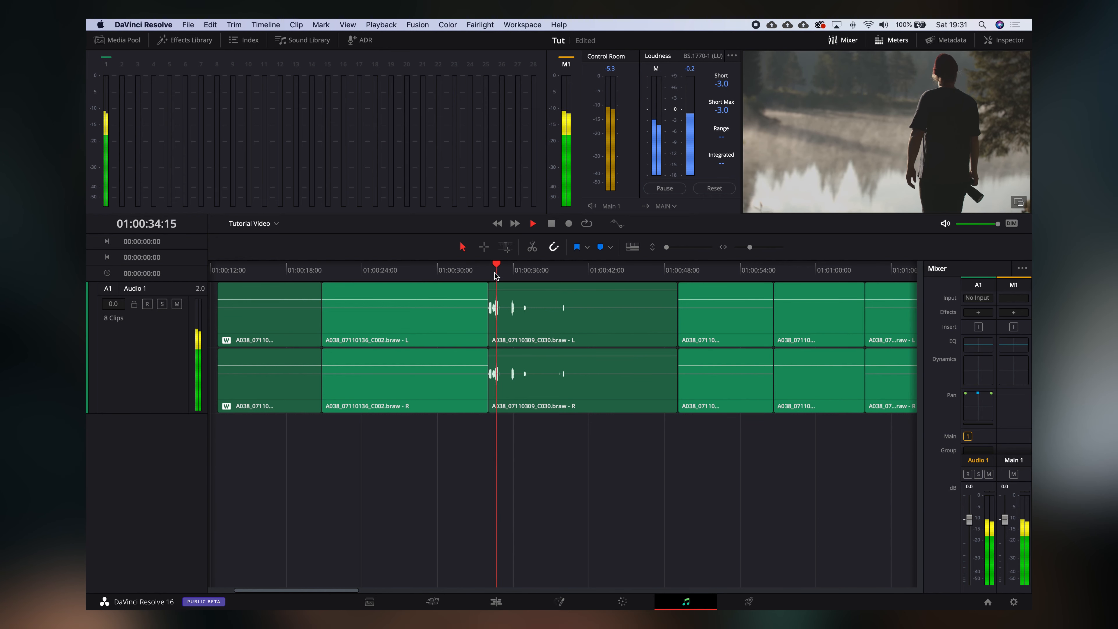
pyautogui.click(494, 274)
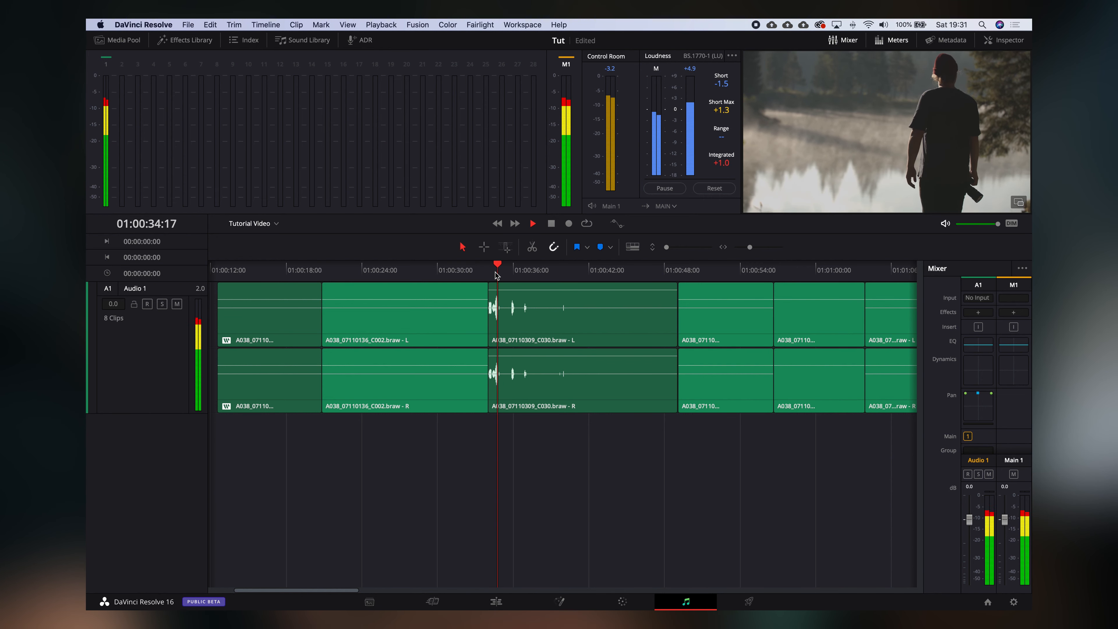
pyautogui.press('space')
pyautogui.moveTo(691, 293)
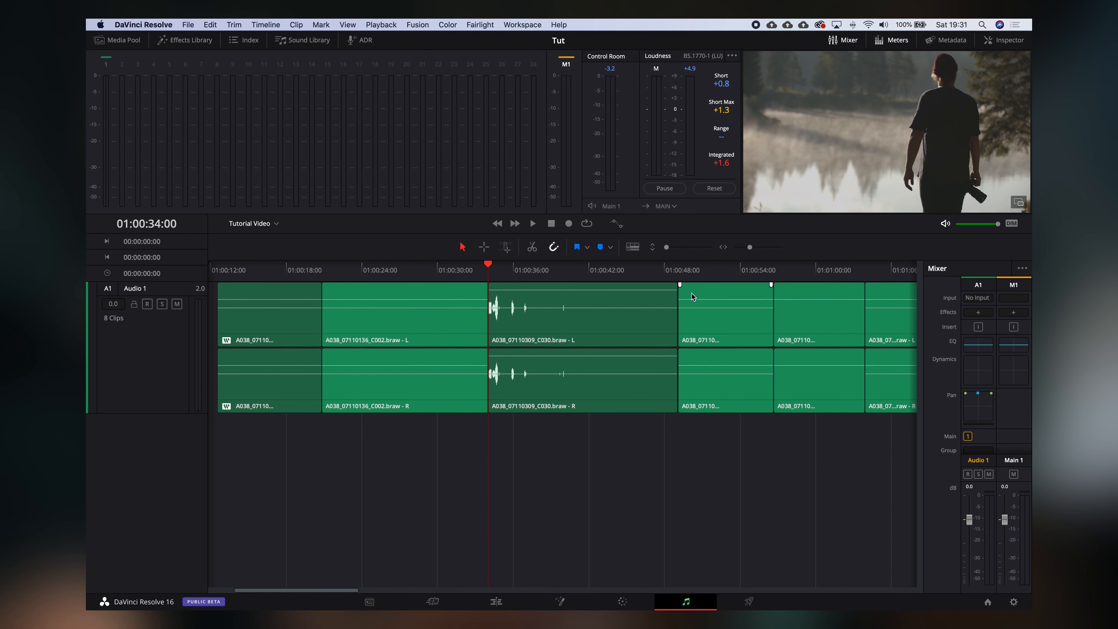
pyautogui.moveTo(313, 321)
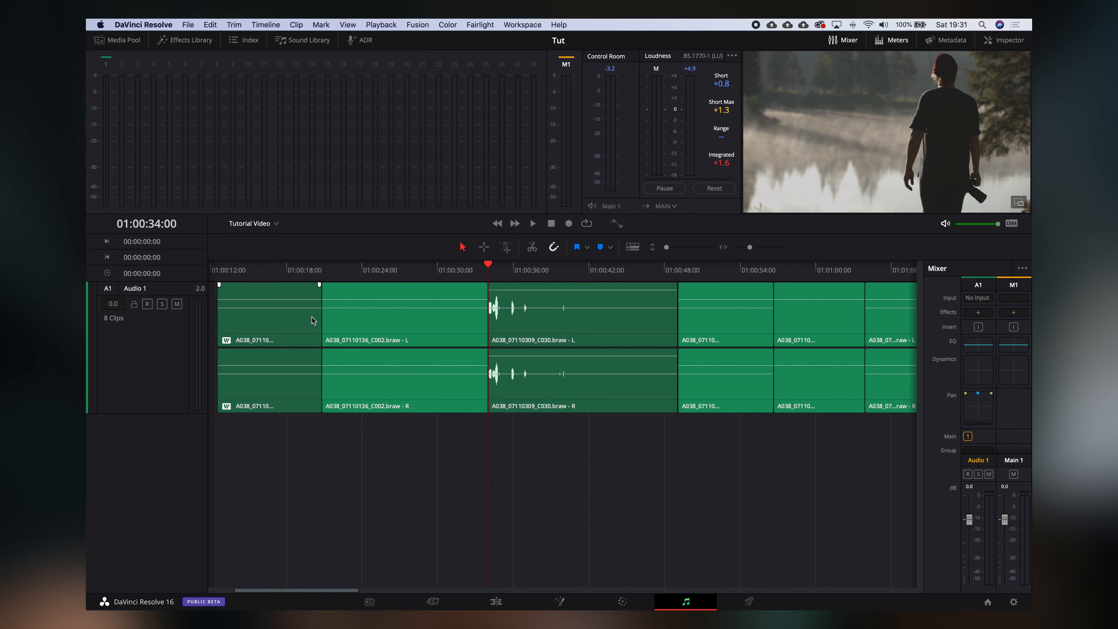
pyautogui.moveTo(692, 323)
pyautogui.moveTo(858, 335)
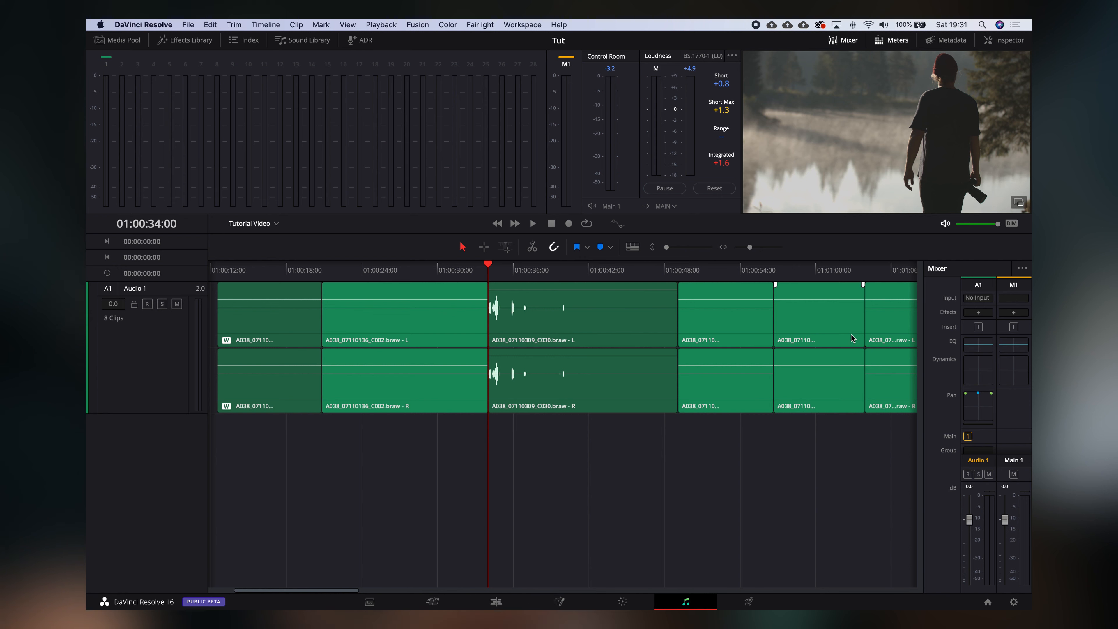
pyautogui.moveTo(537, 415)
# Step: In Audio 1's equalizer, enable Band 1, boost Band 2 to +9.4 at 64 Hz and Band 3 to +4.6 at 144 Hz with Q +5.3
pyautogui.click(975, 346)
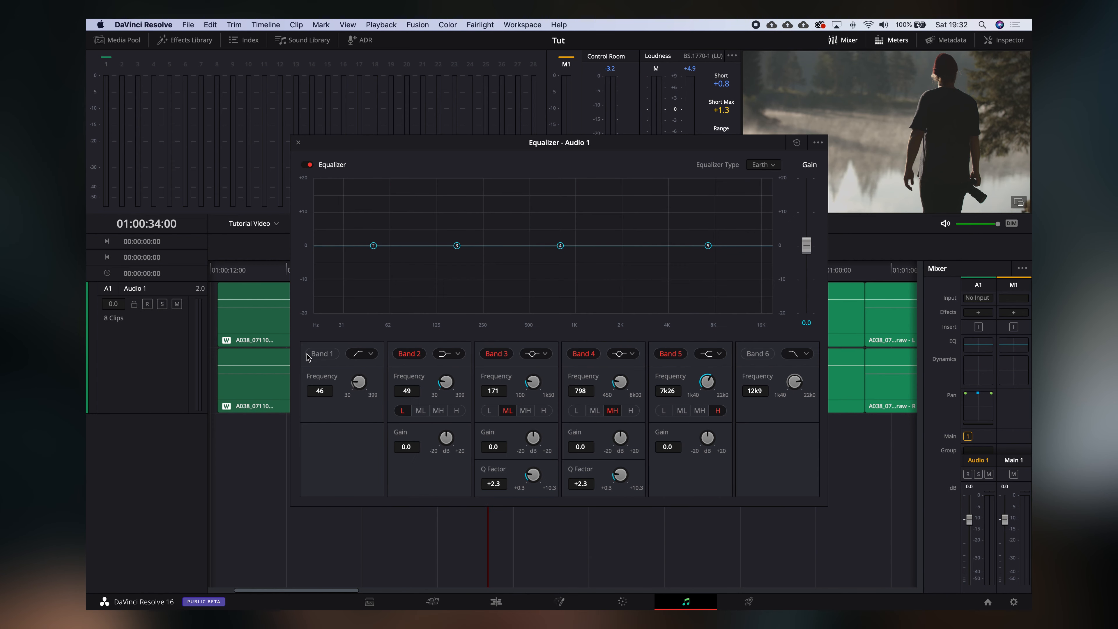
pyautogui.click(326, 355)
pyautogui.moveTo(373, 245); pyautogui.dragTo(391, 215)
pyautogui.moveTo(456, 247); pyautogui.dragTo(437, 238)
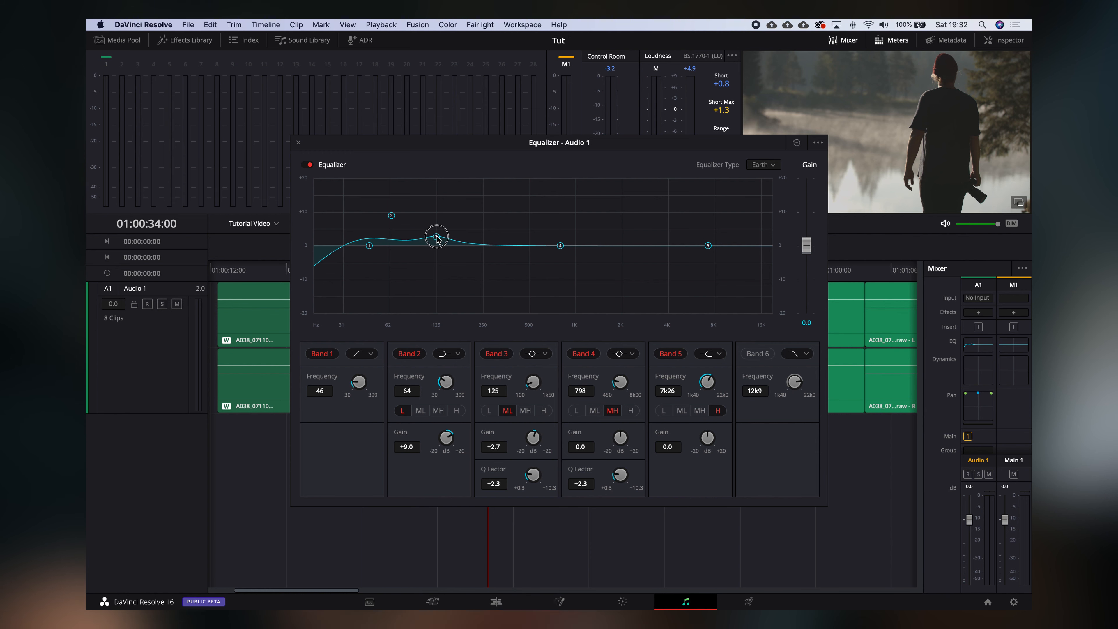
pyautogui.moveTo(445, 443); pyautogui.dragTo(448, 441)
pyautogui.moveTo(441, 237); pyautogui.dragTo(445, 238)
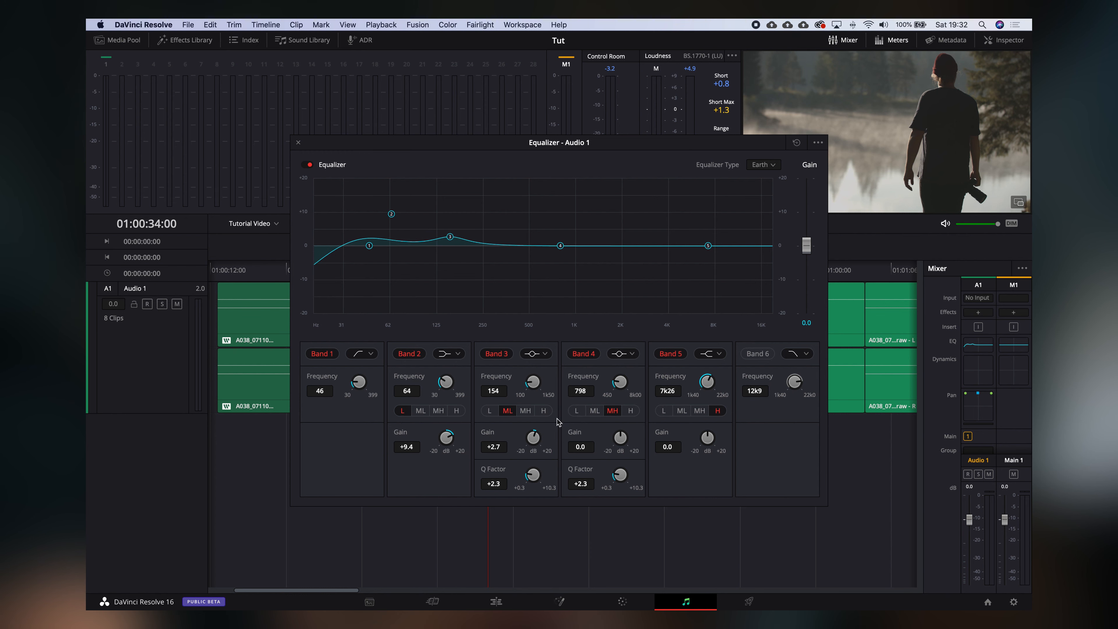
pyautogui.moveTo(533, 475); pyautogui.dragTo(572, 470)
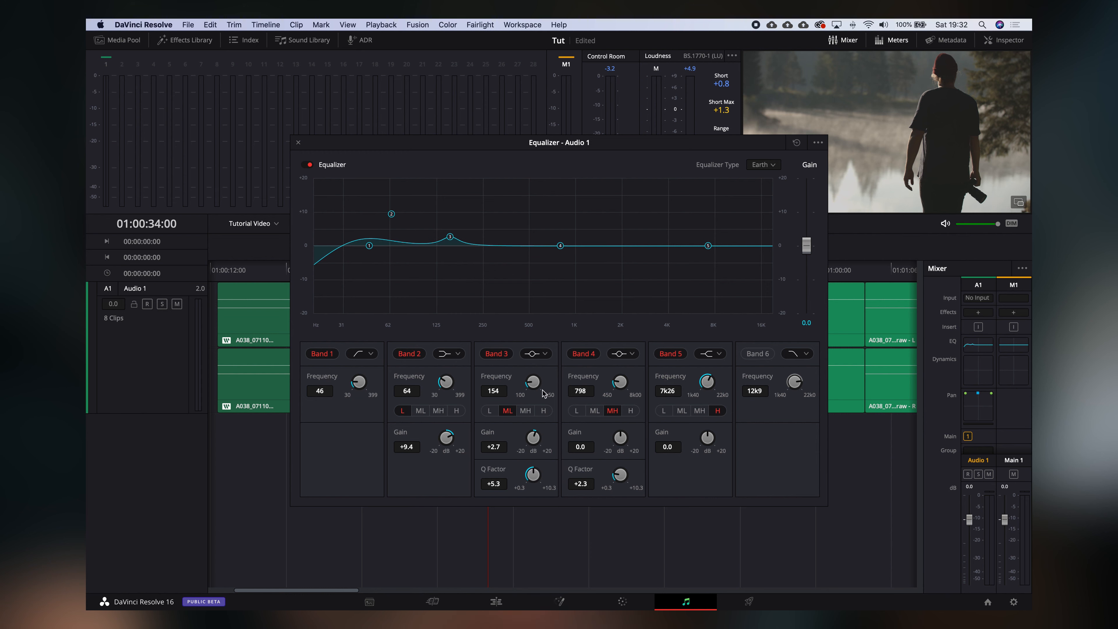
pyautogui.moveTo(450, 236); pyautogui.dragTo(447, 232)
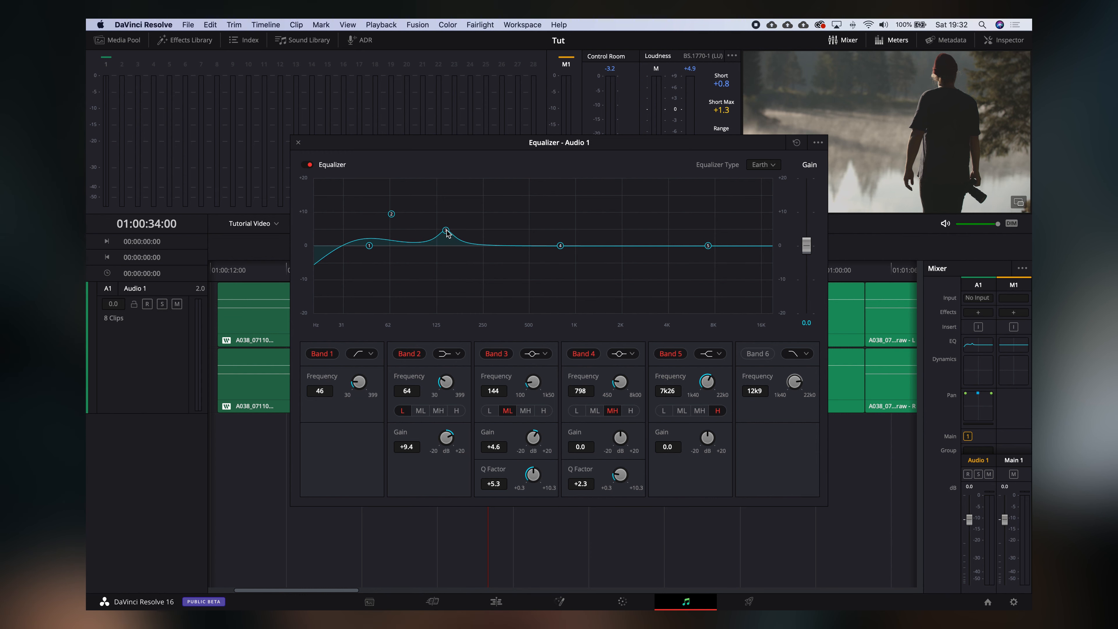
# Step: Set equalizer Band 5 to +3.2 at 5k72 and Band 4 to +5.2 at 1k97 with Q +3.6, and play back the clip
pyautogui.moveTo(708, 246); pyautogui.dragTo(692, 234)
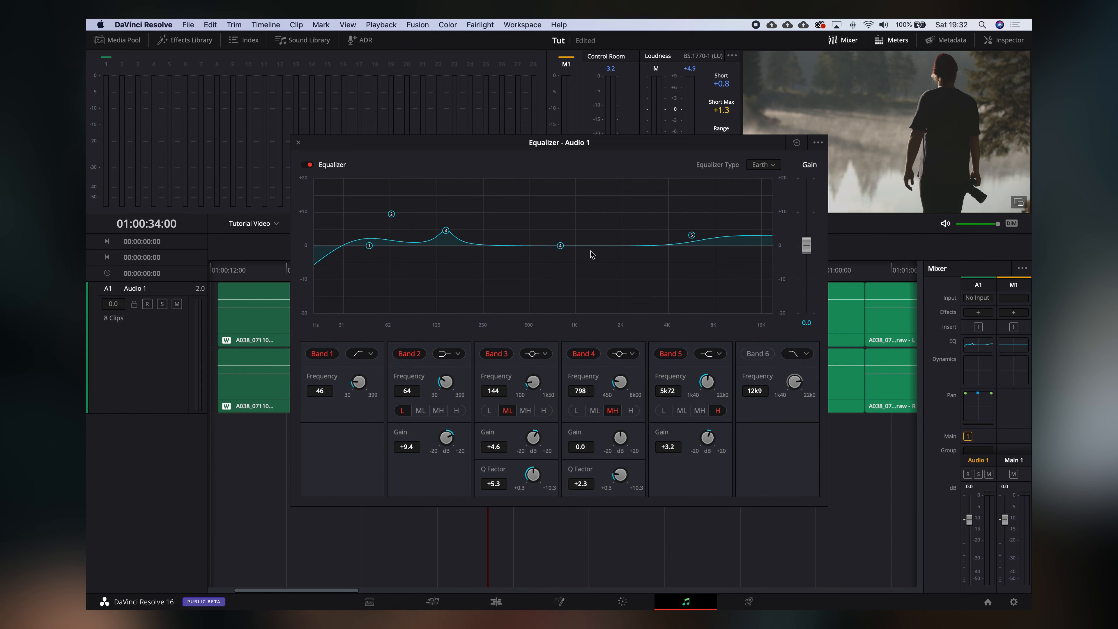
pyautogui.moveTo(560, 245); pyautogui.dragTo(620, 228)
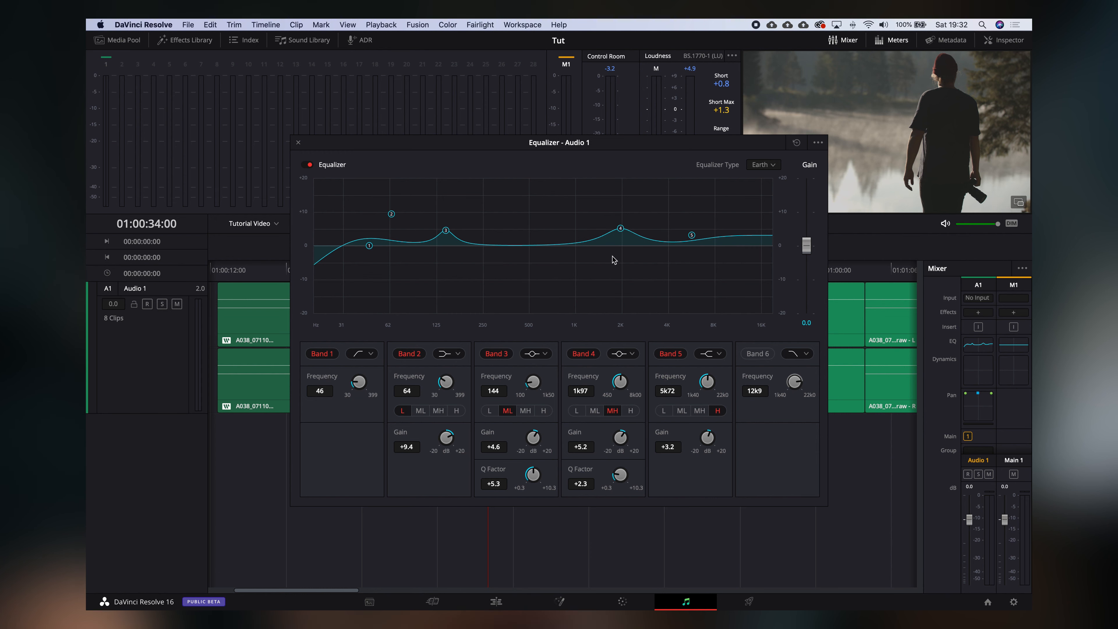
pyautogui.moveTo(621, 475); pyautogui.dragTo(640, 477)
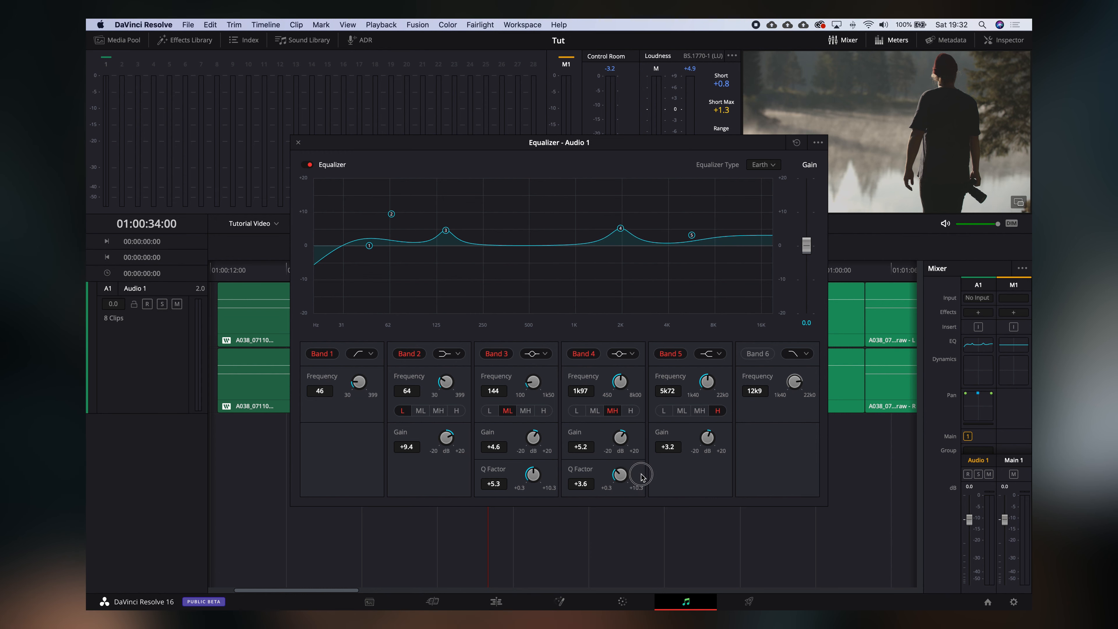
pyautogui.click(298, 142)
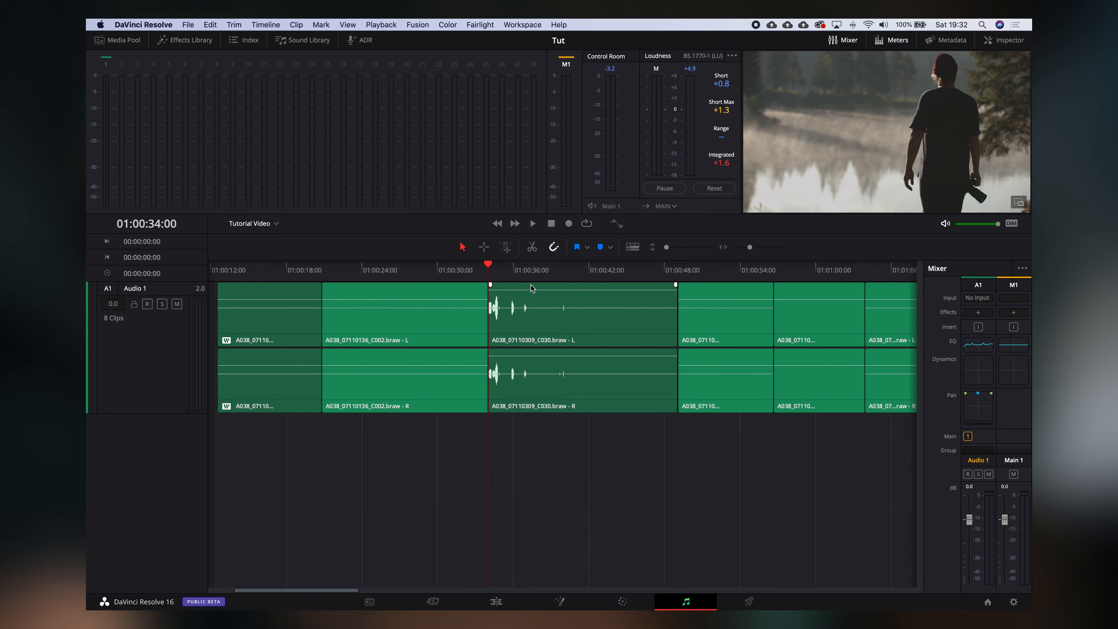
pyautogui.press('space')
pyautogui.press('space')
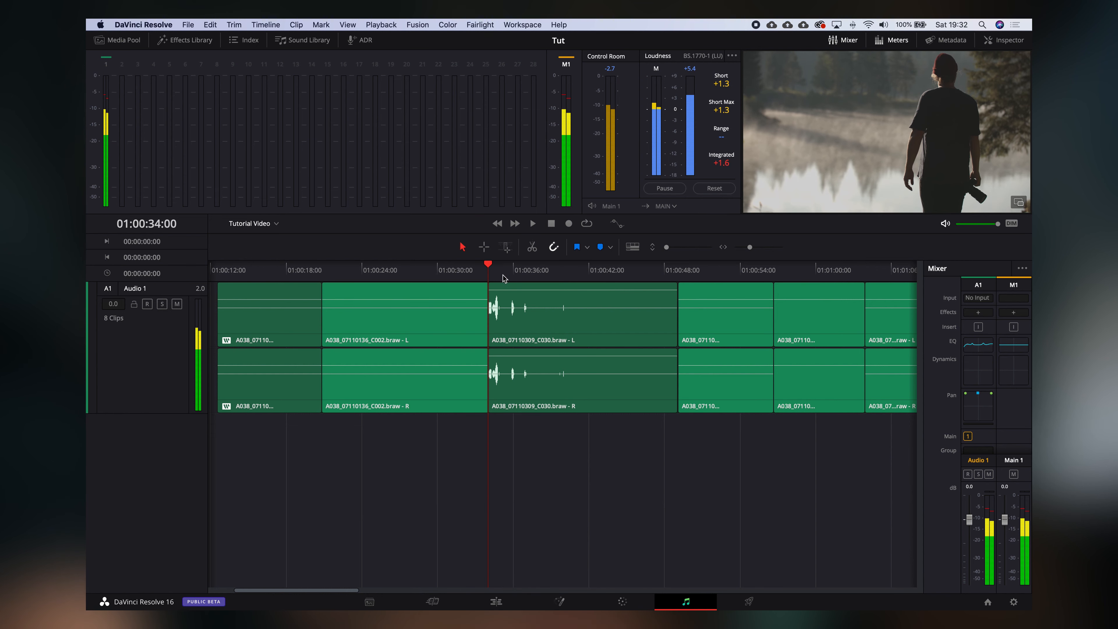
# Step: Enable the compressor in Audio 1's dynamics, raise Make Up gain to 3.8, and move the dynamics window clear of the clips
pyautogui.doubleClick(978, 372)
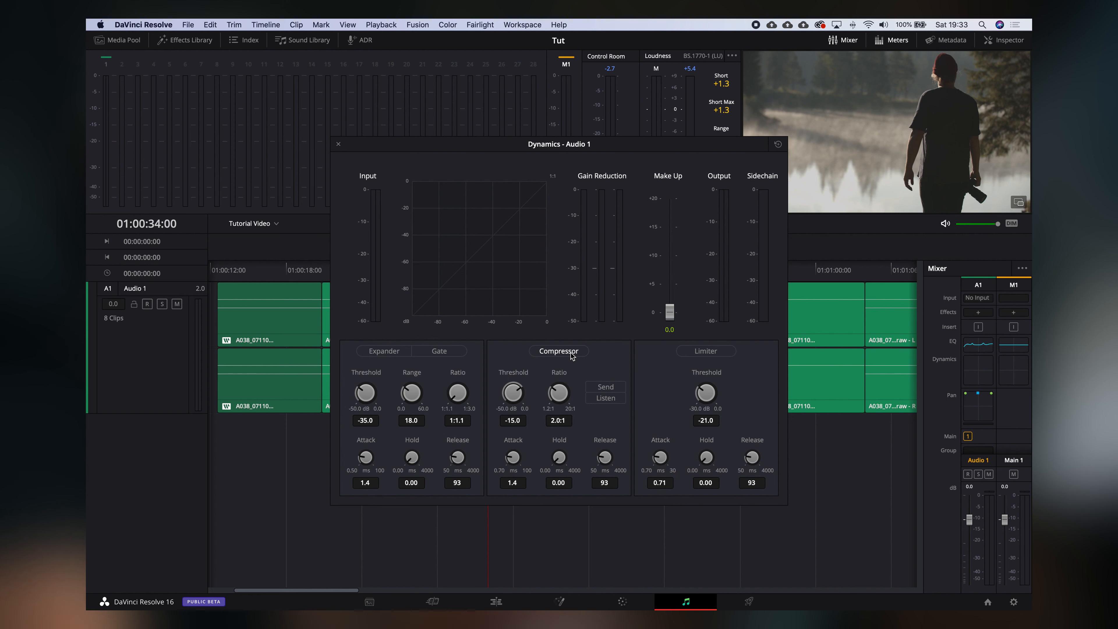
pyautogui.click(571, 355)
pyautogui.moveTo(672, 314); pyautogui.dragTo(672, 292)
pyautogui.moveTo(637, 149); pyautogui.dragTo(859, 106)
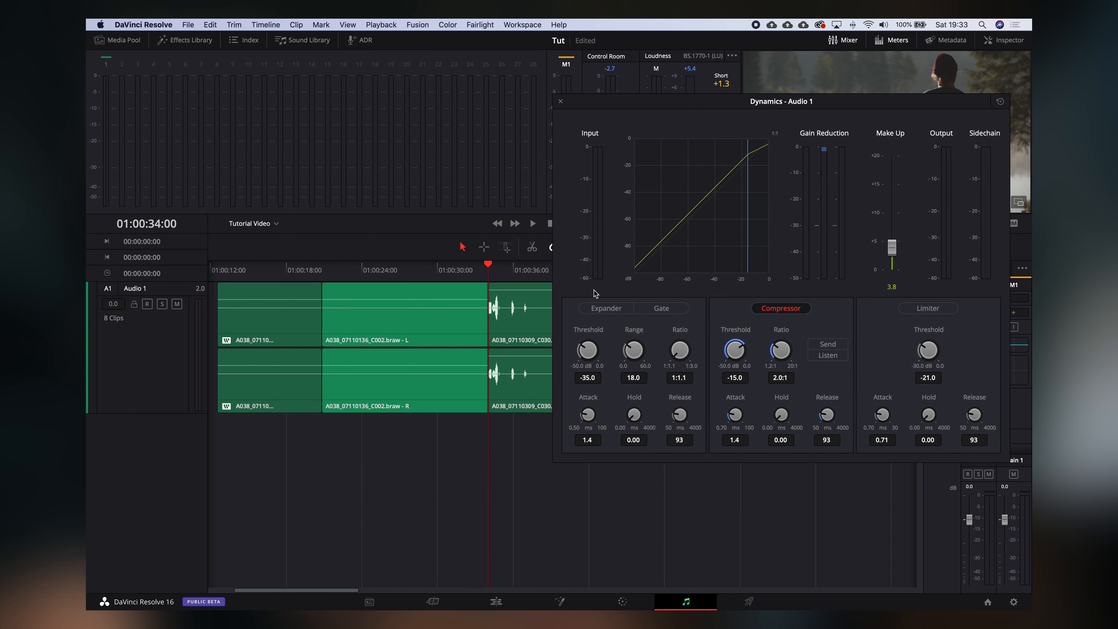
# Step: Play the clip with the current compression, reset the compressor's Make Up gain to 0.0, and play it again to compare
pyautogui.press('space')
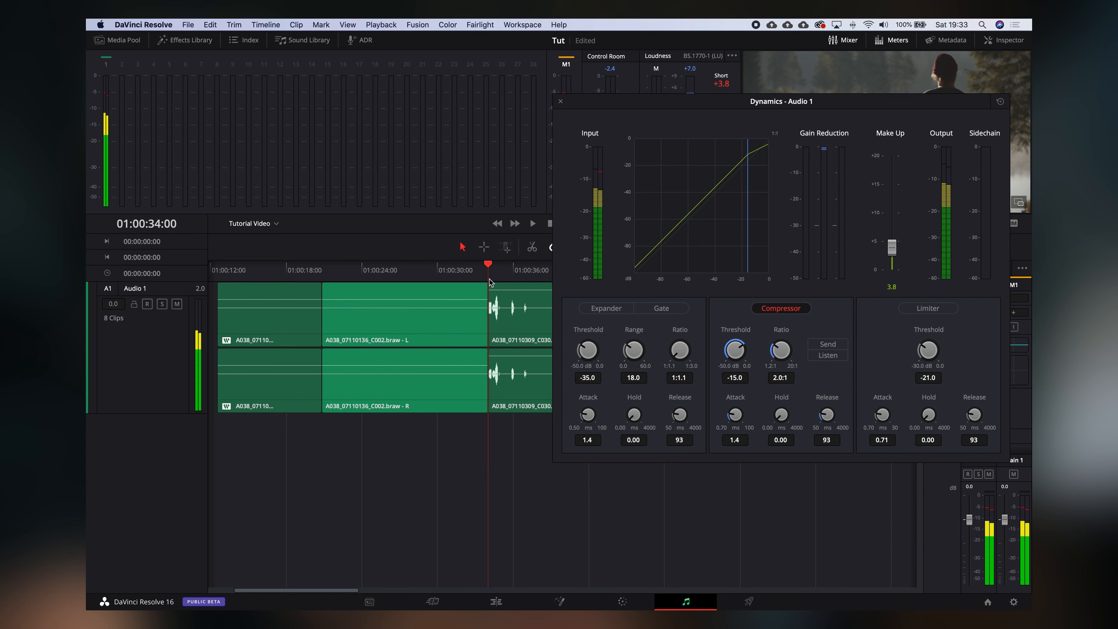
pyautogui.press('space')
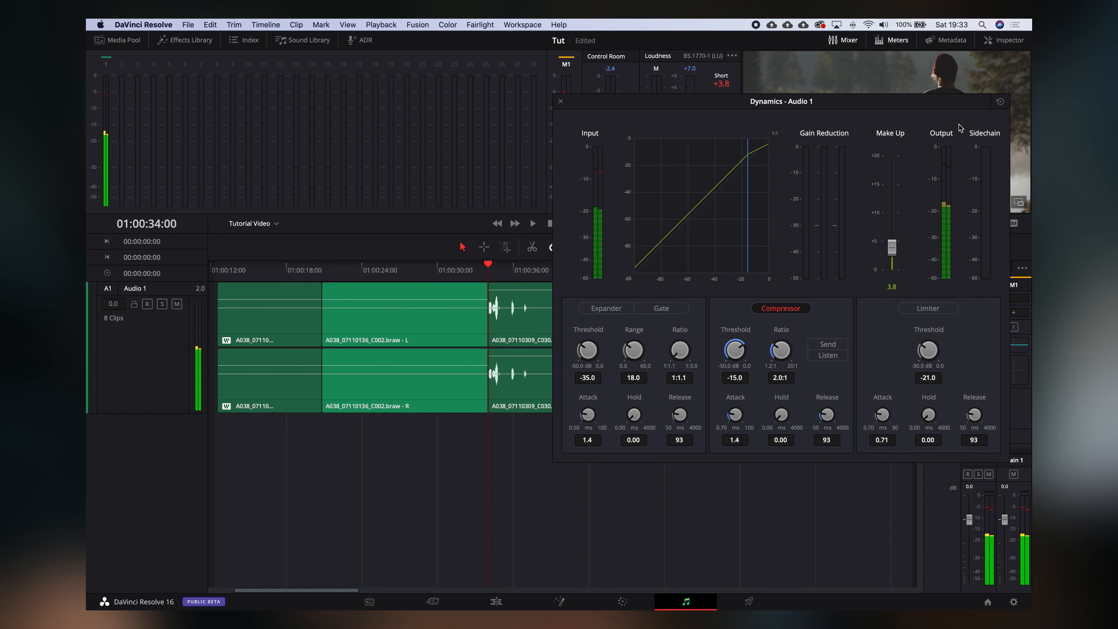
pyautogui.doubleClick(900, 285)
pyautogui.press('space')
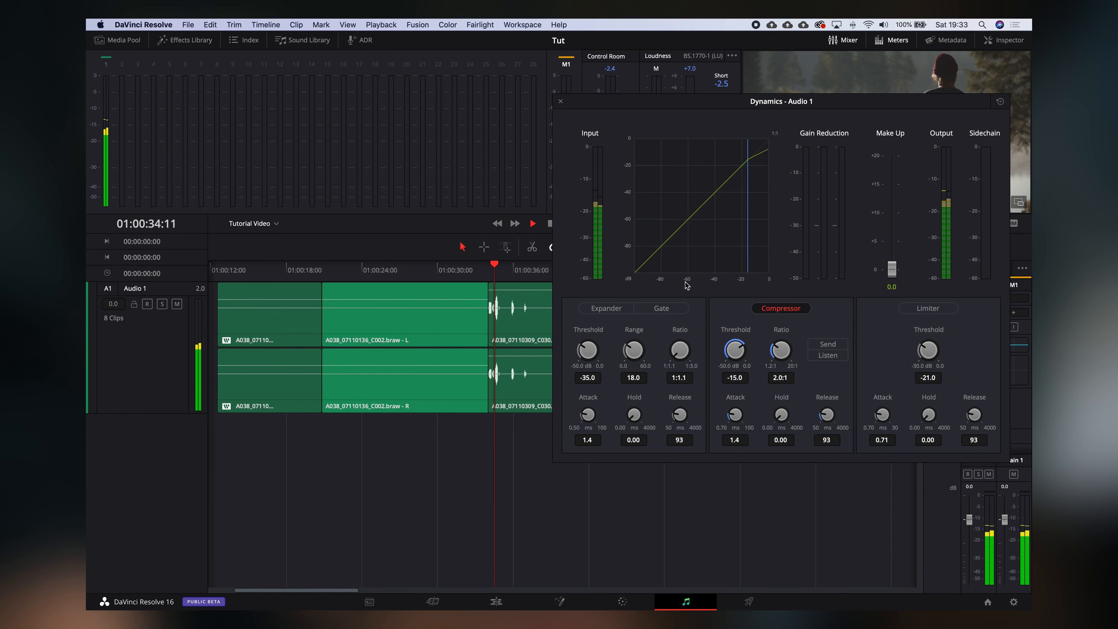
pyautogui.press('space')
pyautogui.press('space')
pyautogui.press('space')
# Step: Audition the clip with Make Up gain at 6.1, settle on 3.7, and close the dynamics window
pyautogui.moveTo(892, 269); pyautogui.dragTo(891, 233)
pyautogui.press('space')
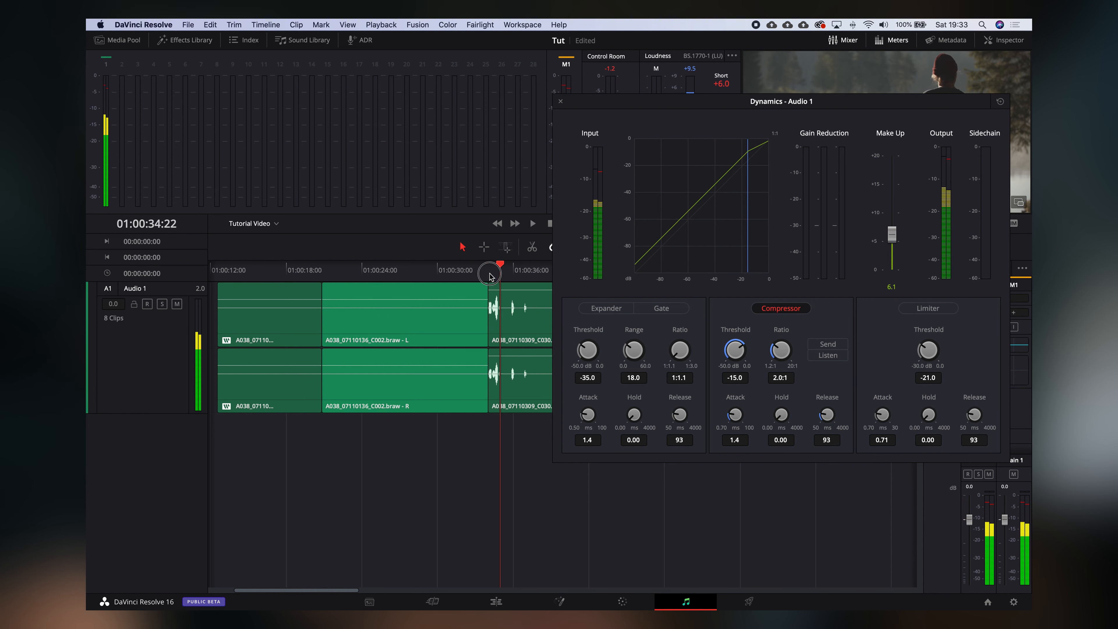
pyautogui.press('space')
pyautogui.moveTo(893, 235); pyautogui.dragTo(892, 250)
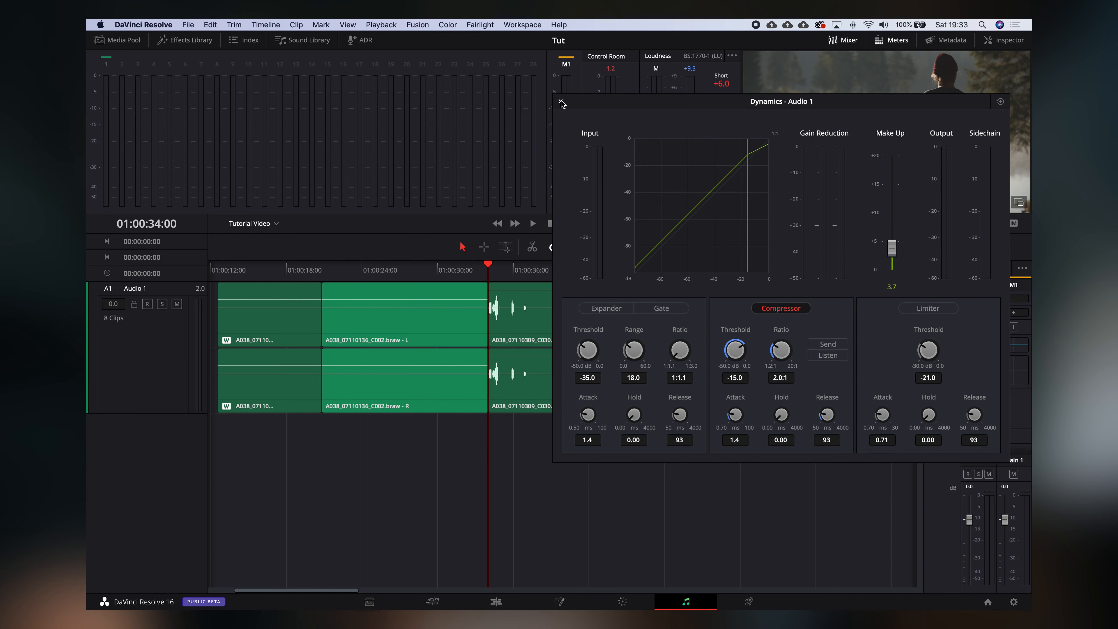
pyautogui.click(561, 102)
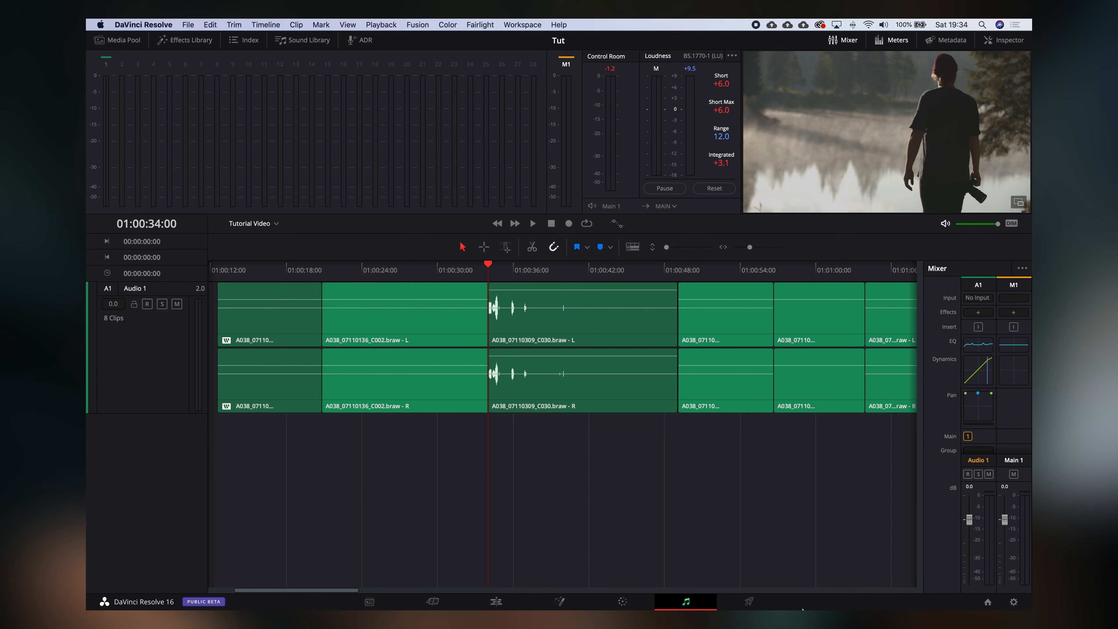
# Step: Open the Deliver page, move the playhead to 01:01:11:19, and browse the available render presets
pyautogui.click(764, 607)
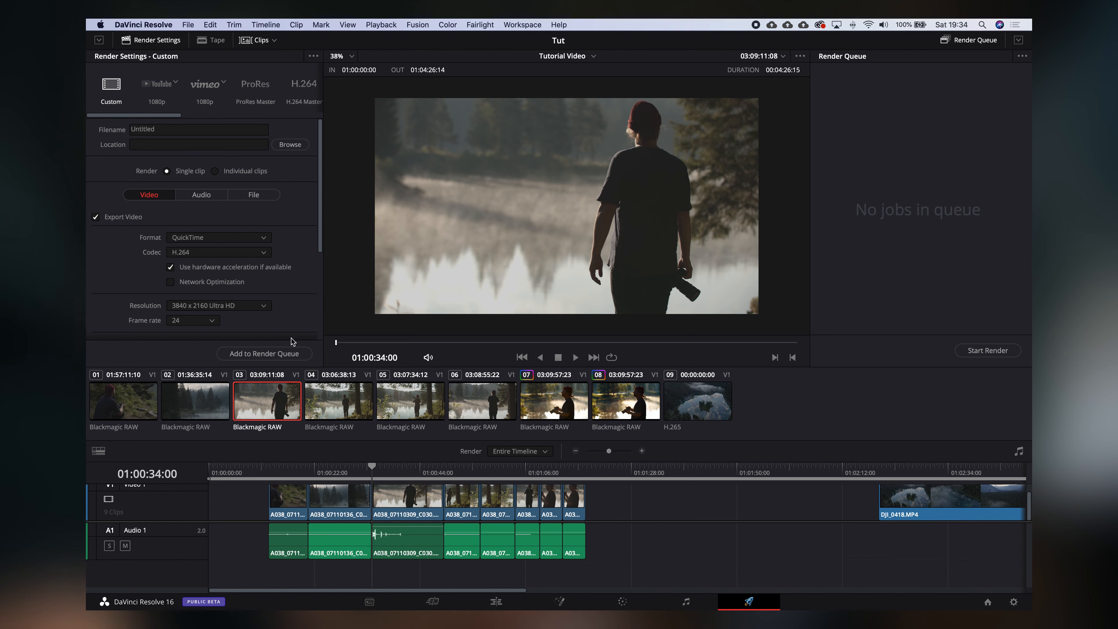
pyautogui.moveTo(307, 468); pyautogui.dragTo(556, 470)
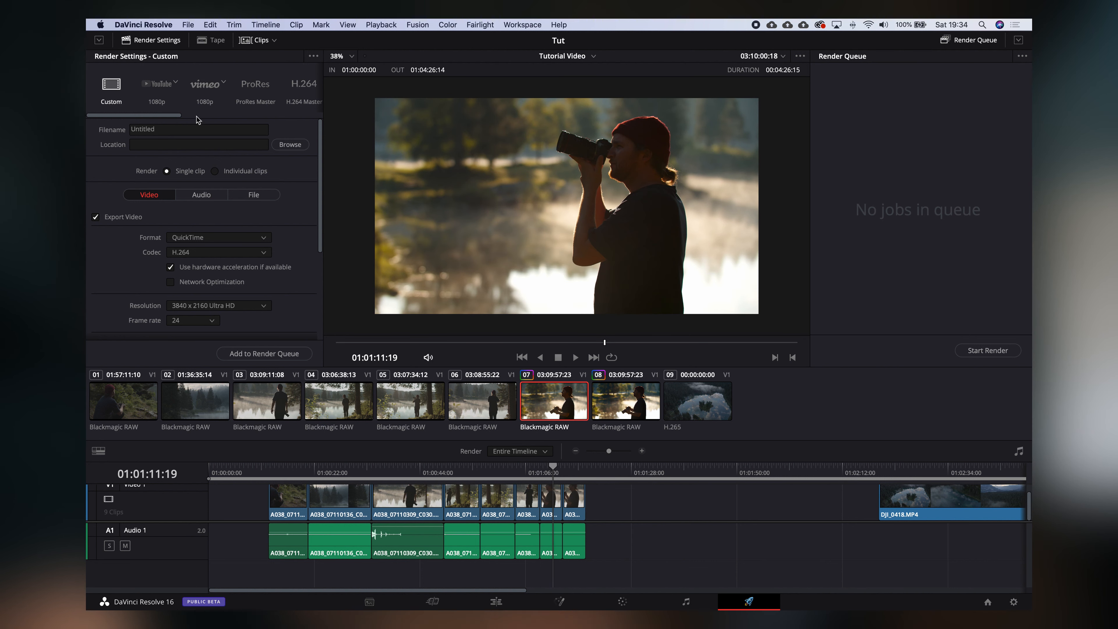
pyautogui.hscroll(10, 299, 92)
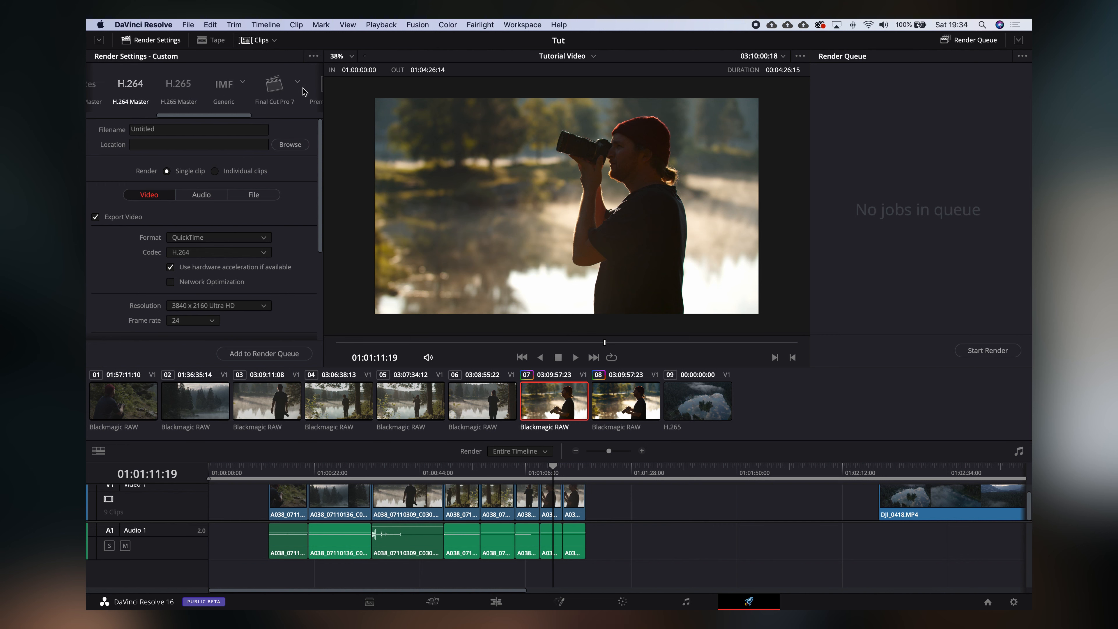
pyautogui.hscroll(-10, 299, 90)
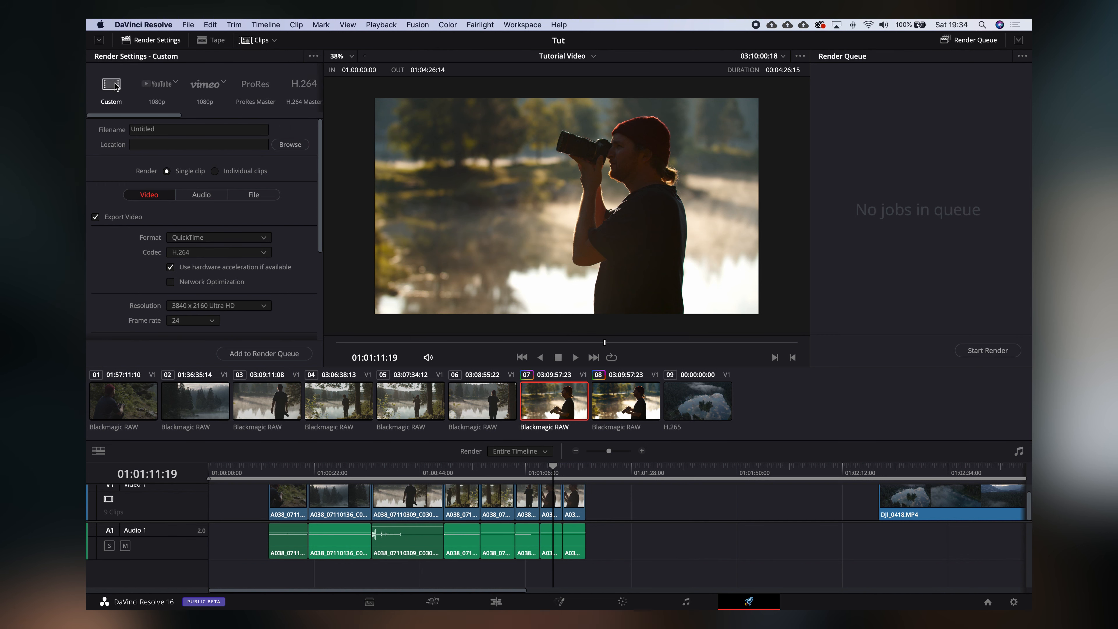
# Step: Name the render file Test Render and set its destination to the Desktop folder
pyautogui.click(172, 127)
pyautogui.write('Test')
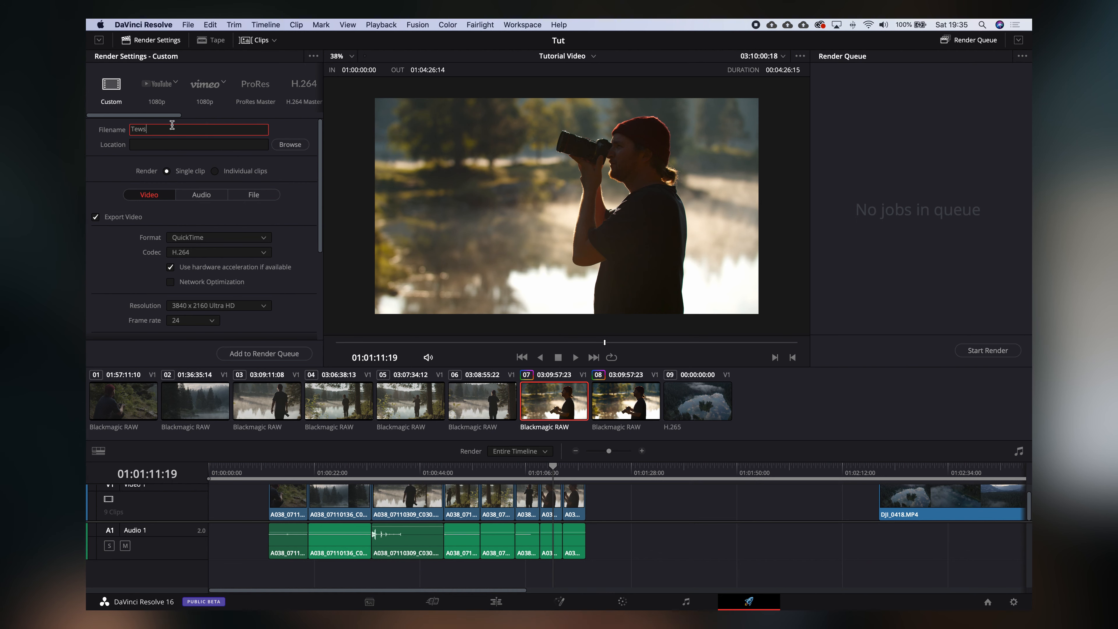
pyautogui.write(' Render')
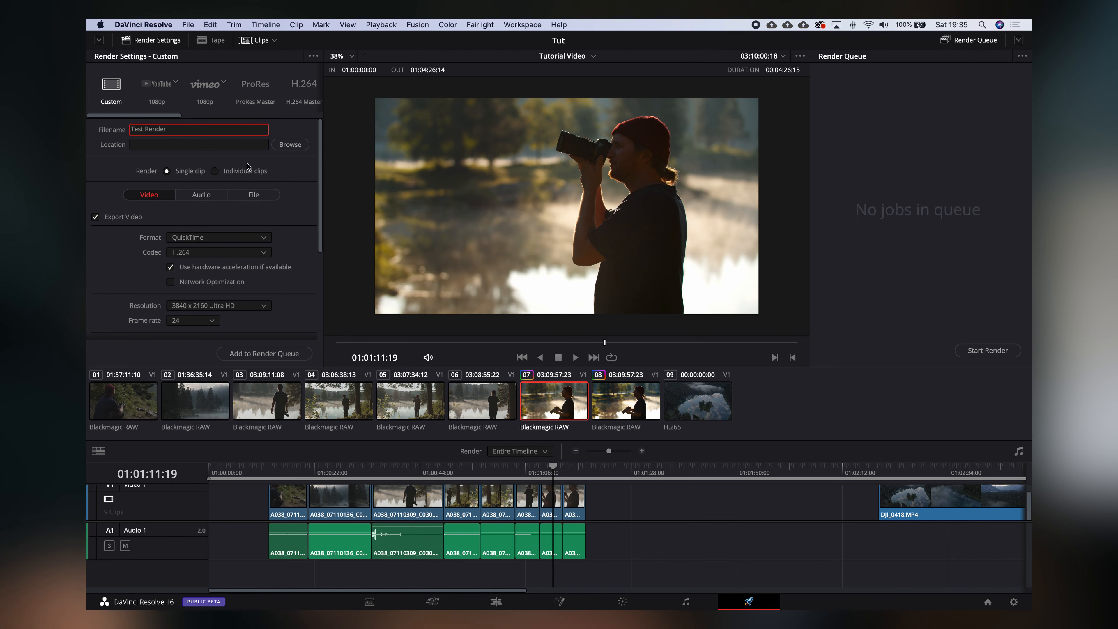
pyautogui.click(298, 146)
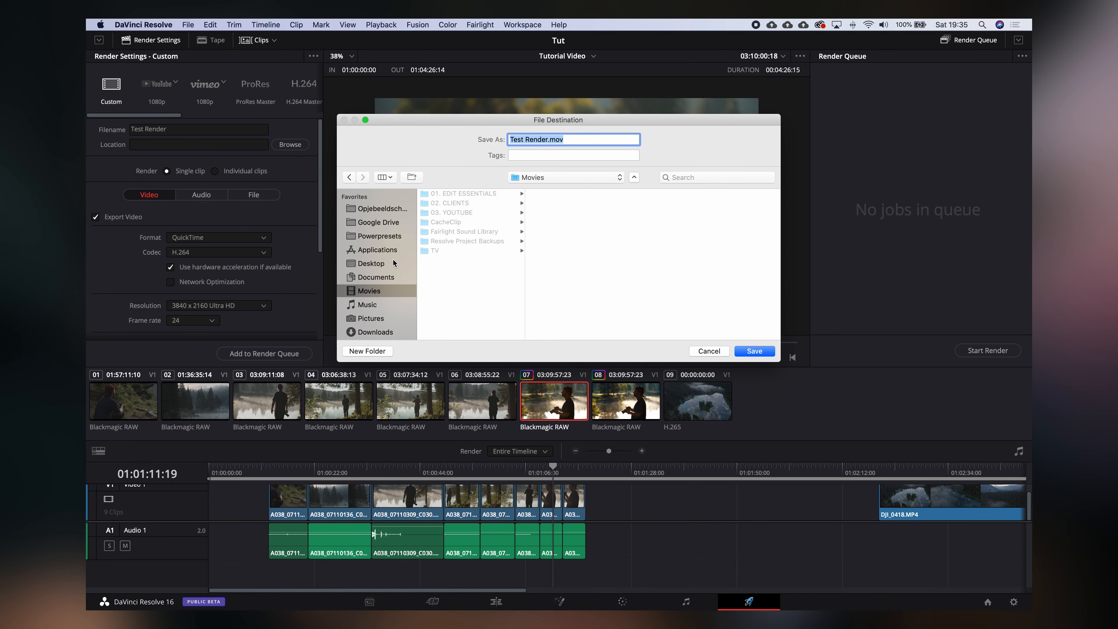
pyautogui.click(377, 264)
pyautogui.click(754, 351)
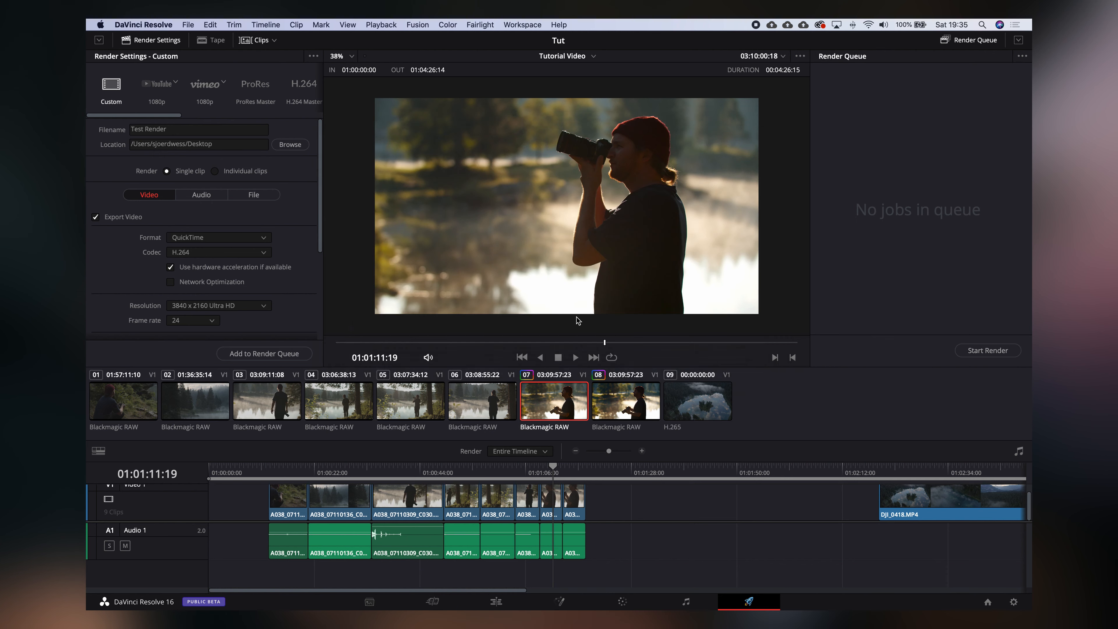
# Step: Set the render format to MP4 and check the codec options, keeping H.264
pyautogui.click(224, 241)
pyautogui.click(305, 224)
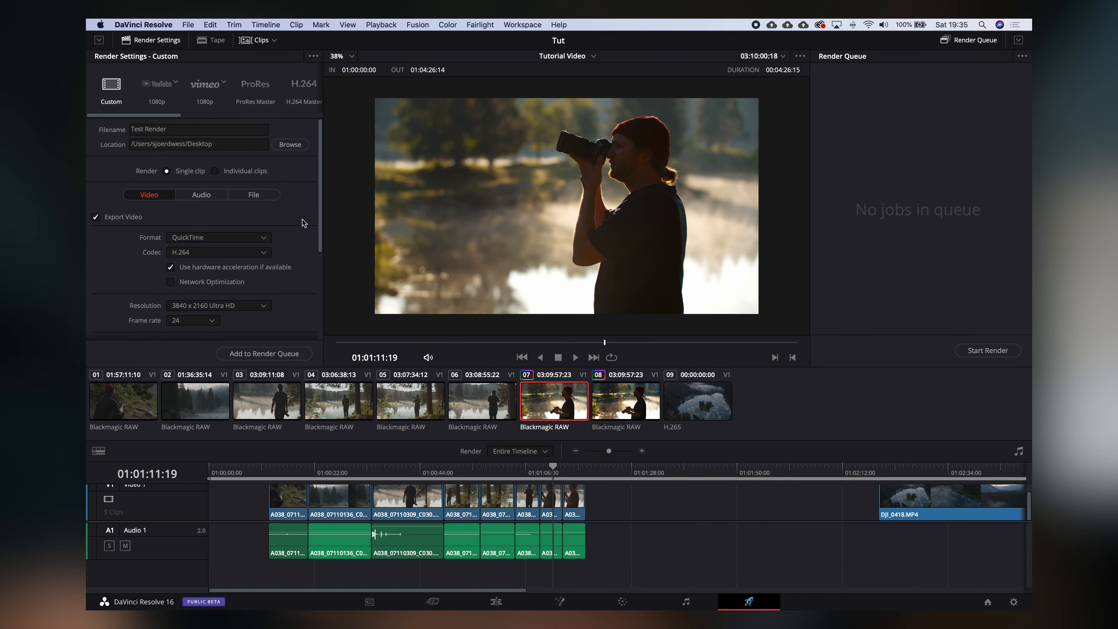
pyautogui.scroll(-3, 290, 220)
pyautogui.click(260, 182)
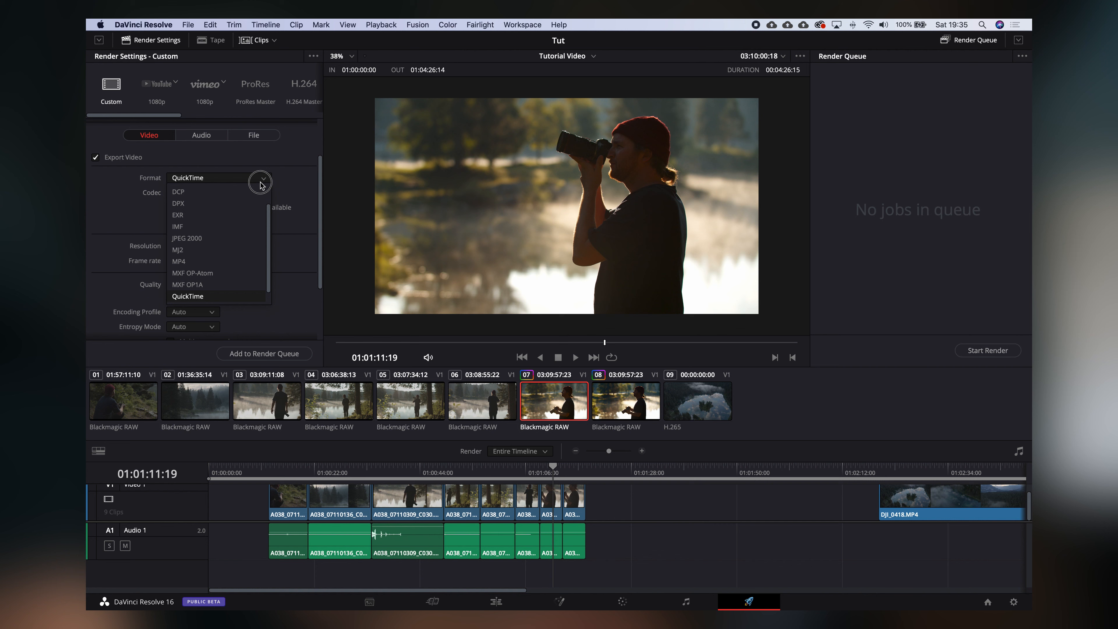
pyautogui.click(215, 261)
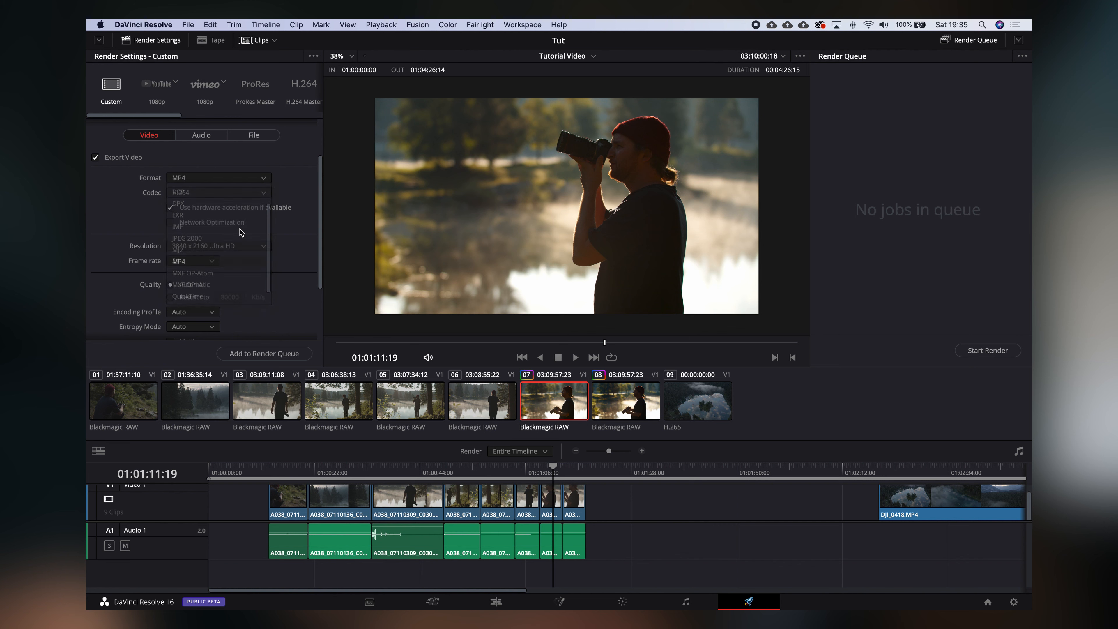
pyautogui.click(244, 193)
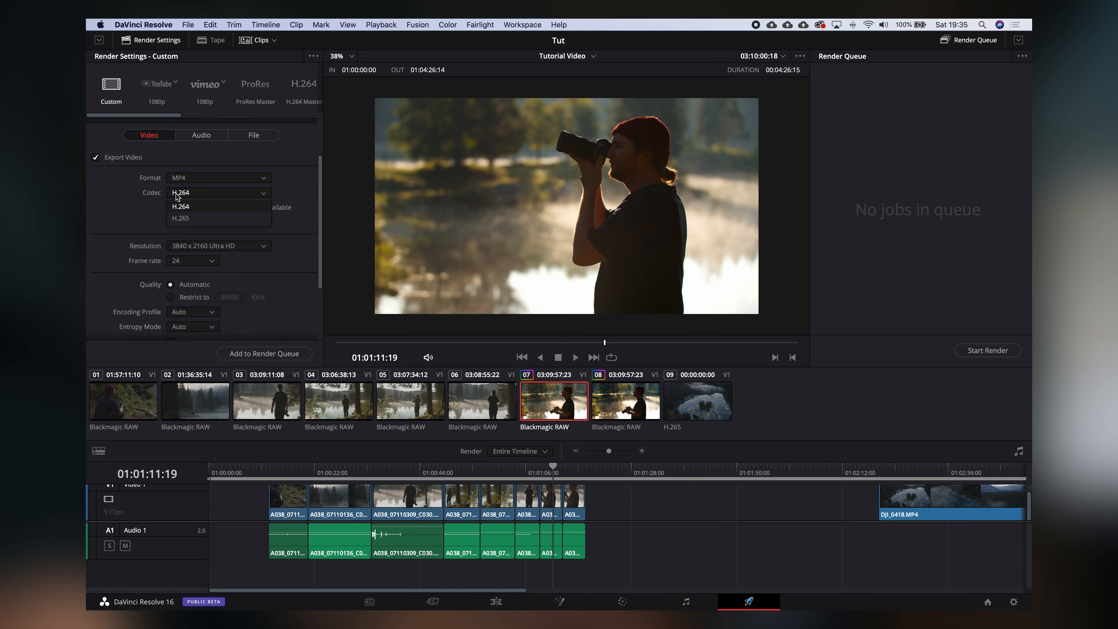
pyautogui.click(300, 193)
# Step: Check the available resolutions and frame rates, keeping 3840 x 2160 Ultra HD and 24
pyautogui.scroll(-3, 217, 186)
pyautogui.click(216, 186)
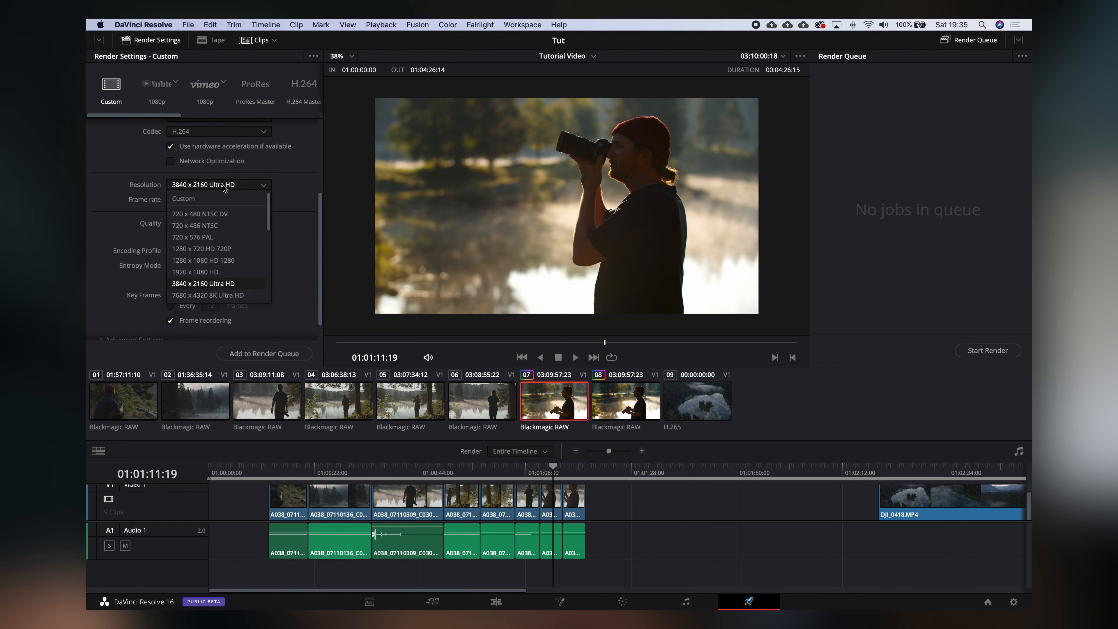
pyautogui.click(303, 188)
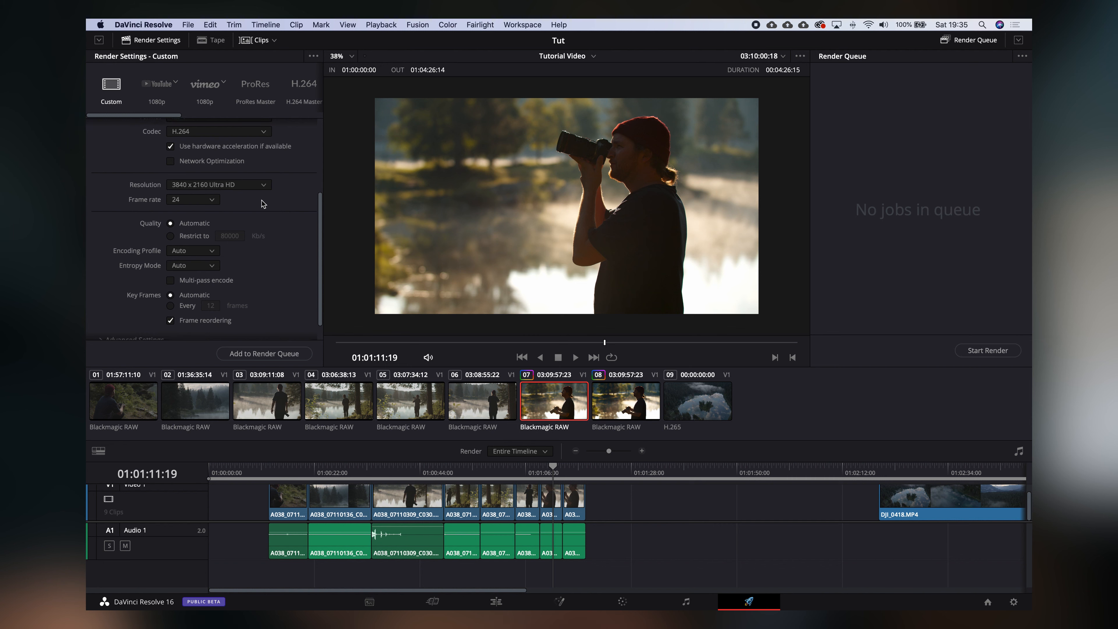
pyautogui.click(176, 201)
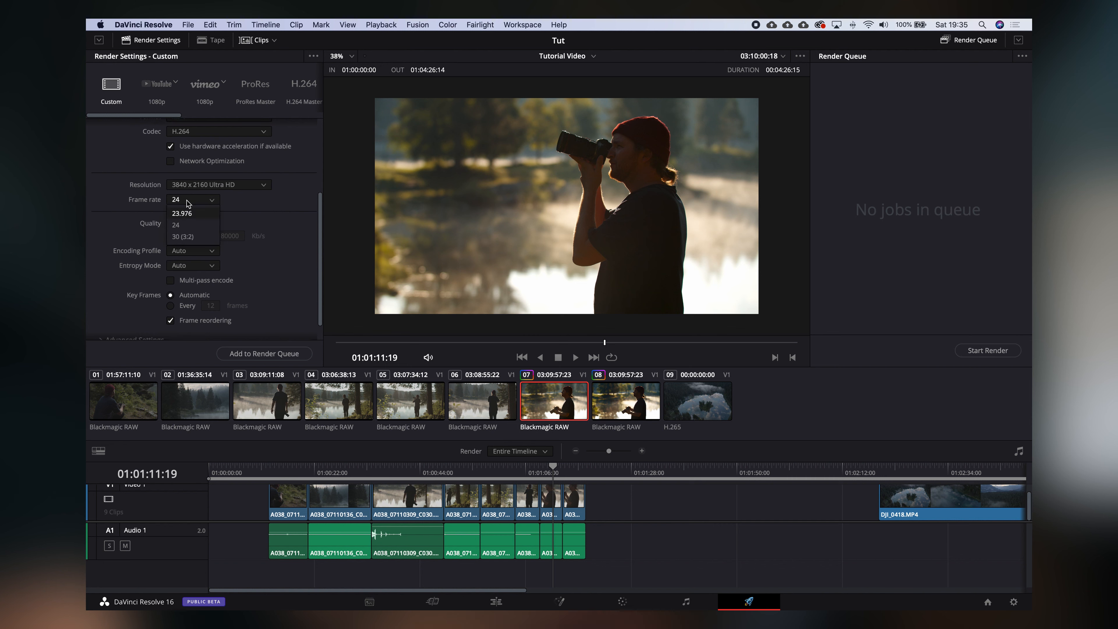
pyautogui.click(249, 202)
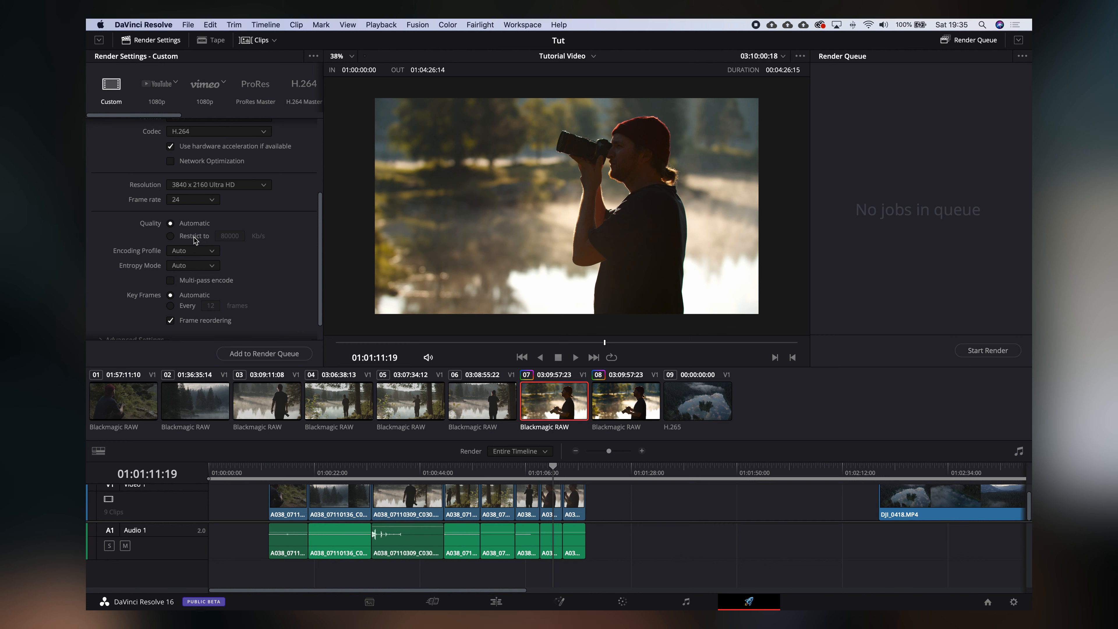
# Step: Restrict the video quality to 100000 Kb/s instead of automatic
pyautogui.click(182, 234)
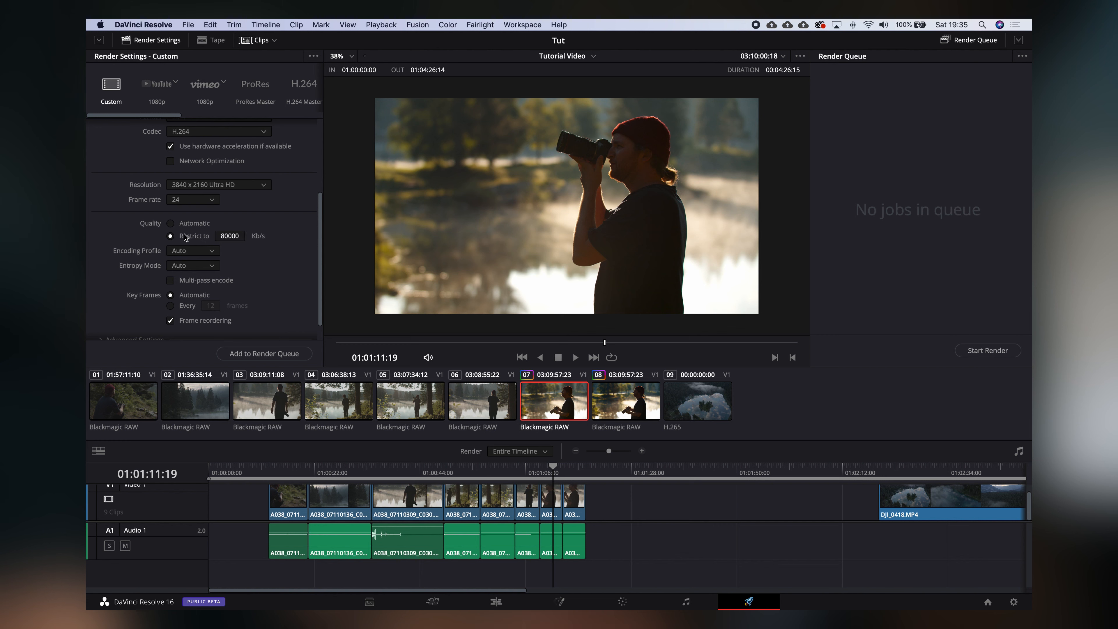
pyautogui.doubleClick(238, 237)
pyautogui.write('1000')
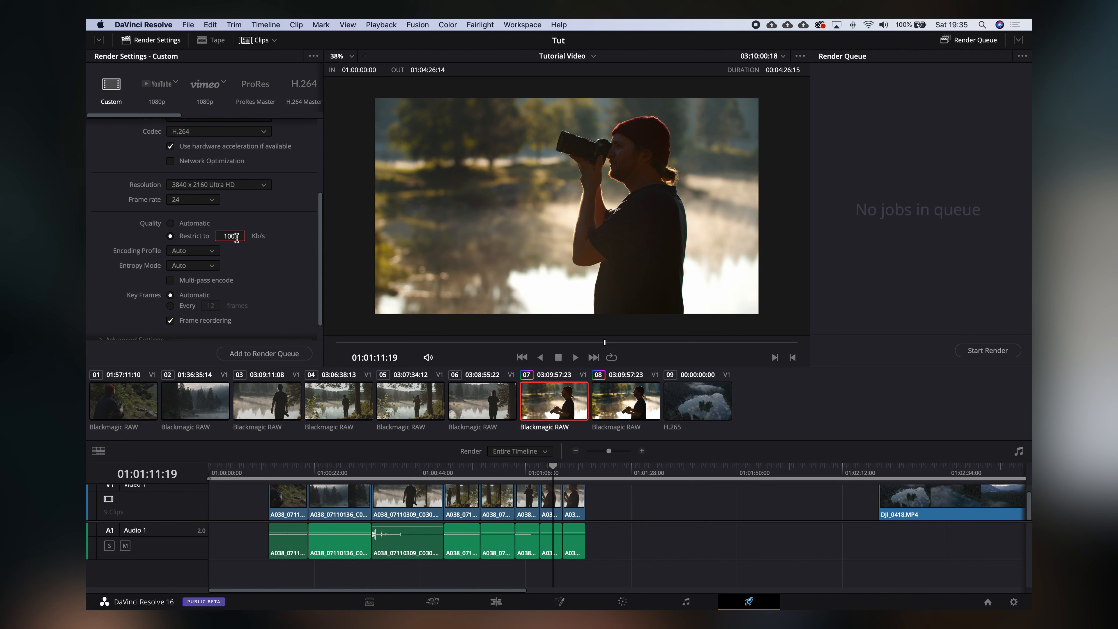
pyautogui.write('00')
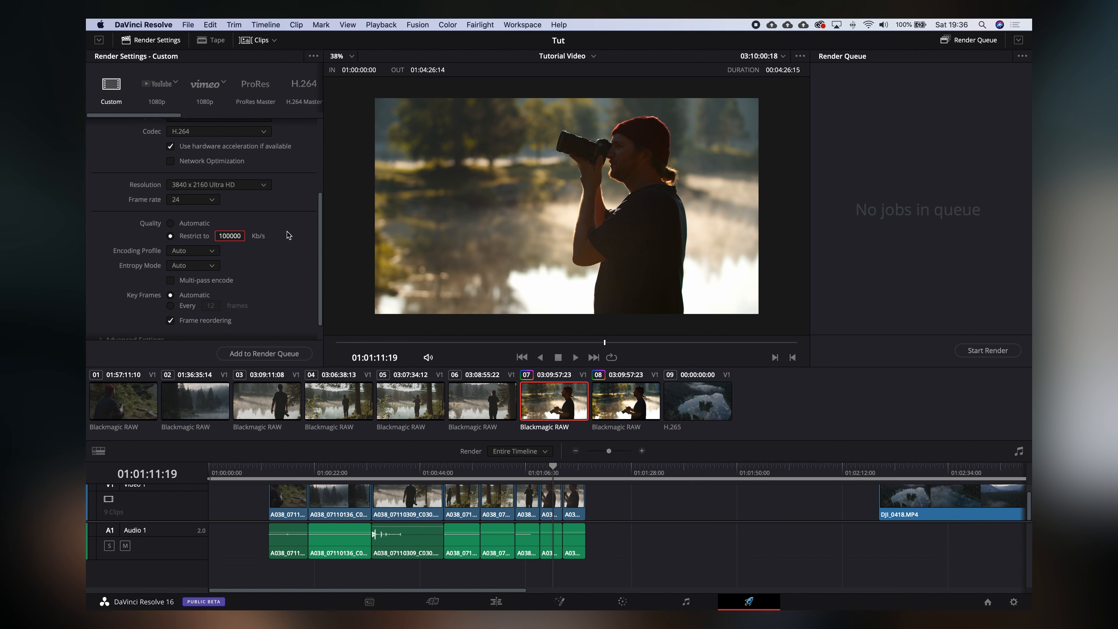
# Step: Examine the subtitle export options and the audio export settings for the render
pyautogui.scroll(-2, 288, 235)
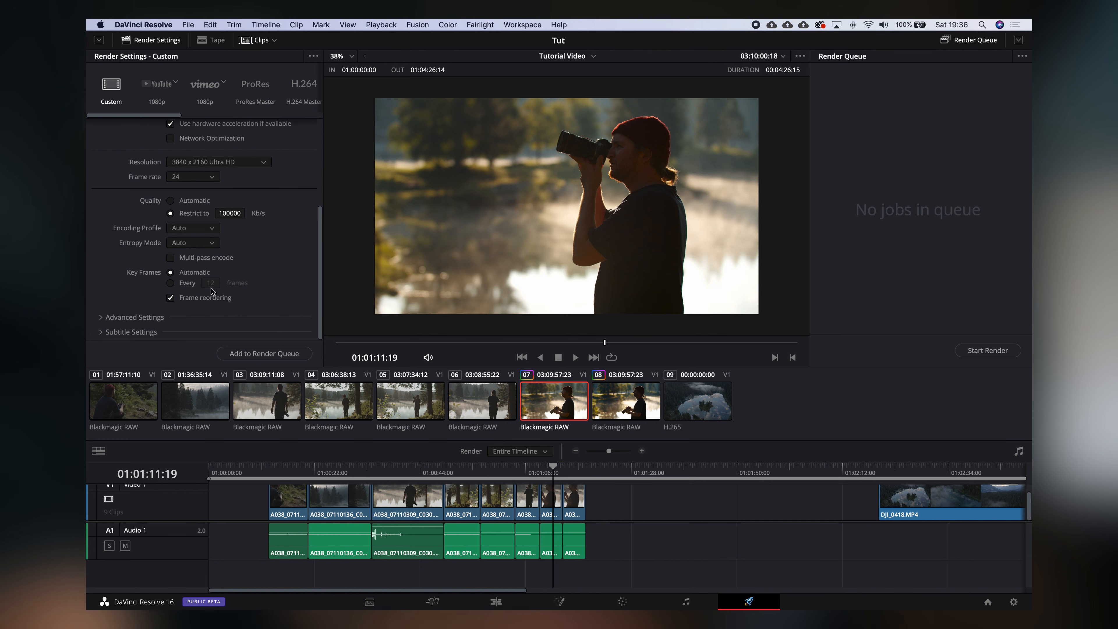
pyautogui.click(146, 334)
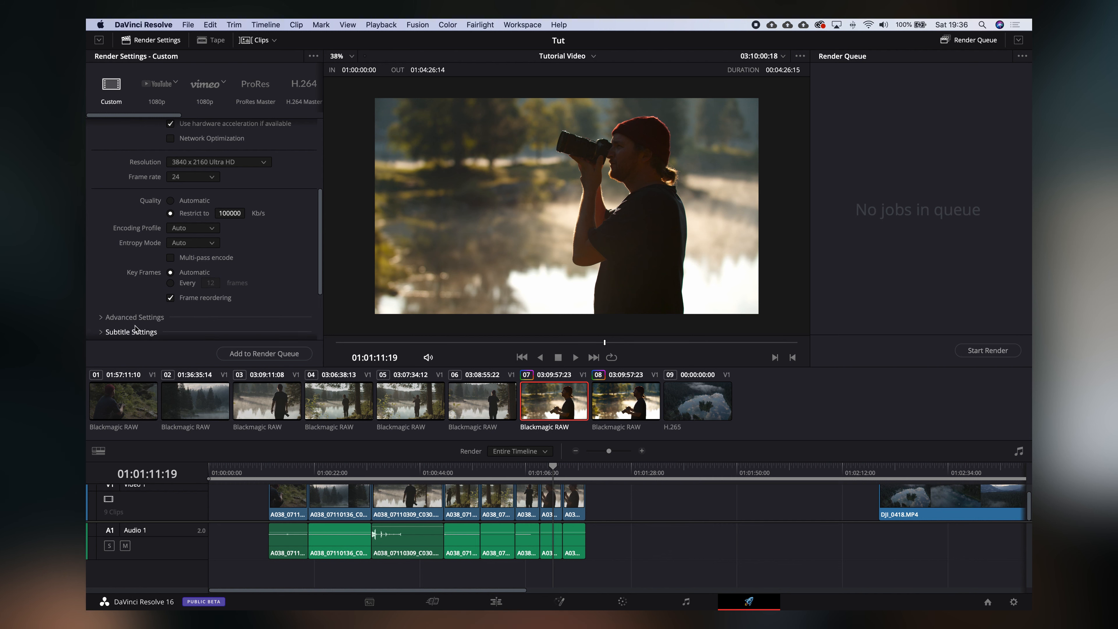
pyautogui.scroll(-5, 134, 308)
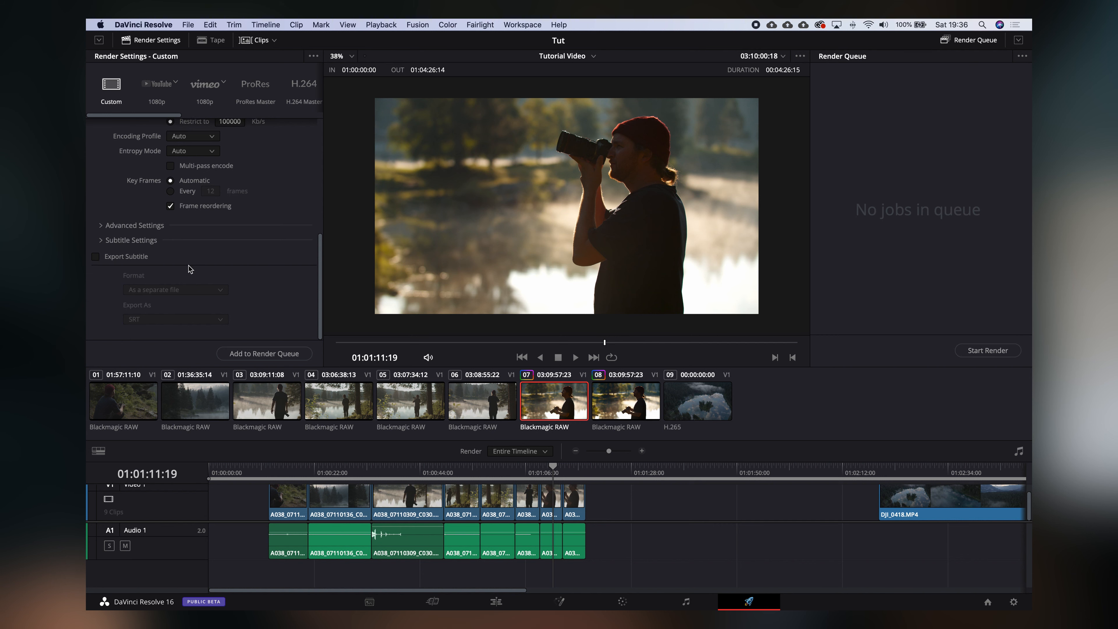
pyautogui.scroll(10, 182, 269)
pyautogui.click(198, 195)
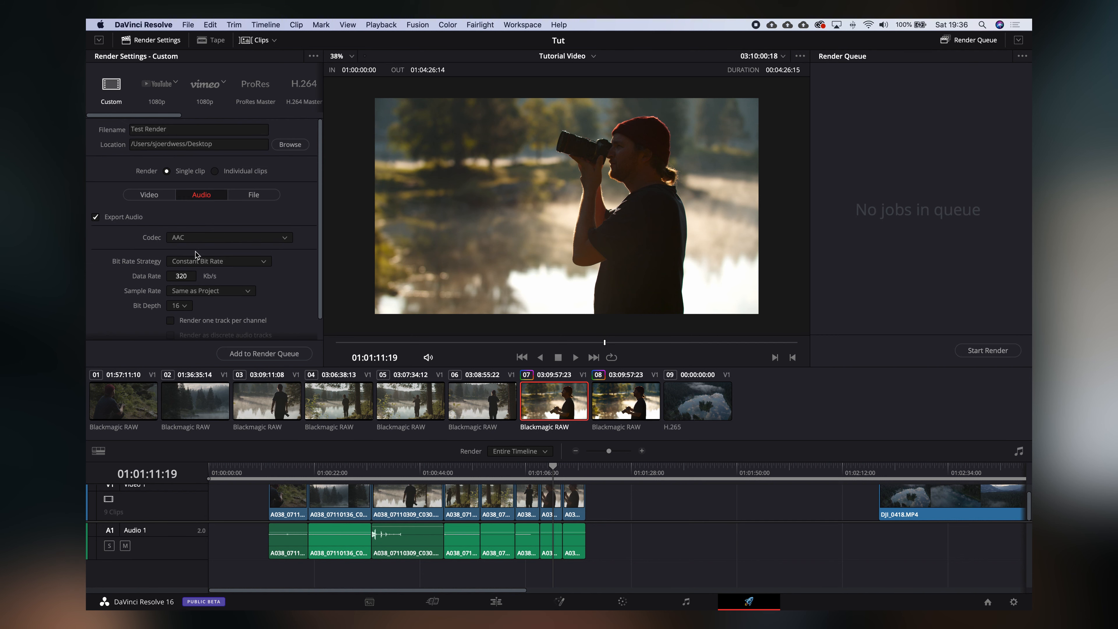
pyautogui.scroll(-2, 145, 241)
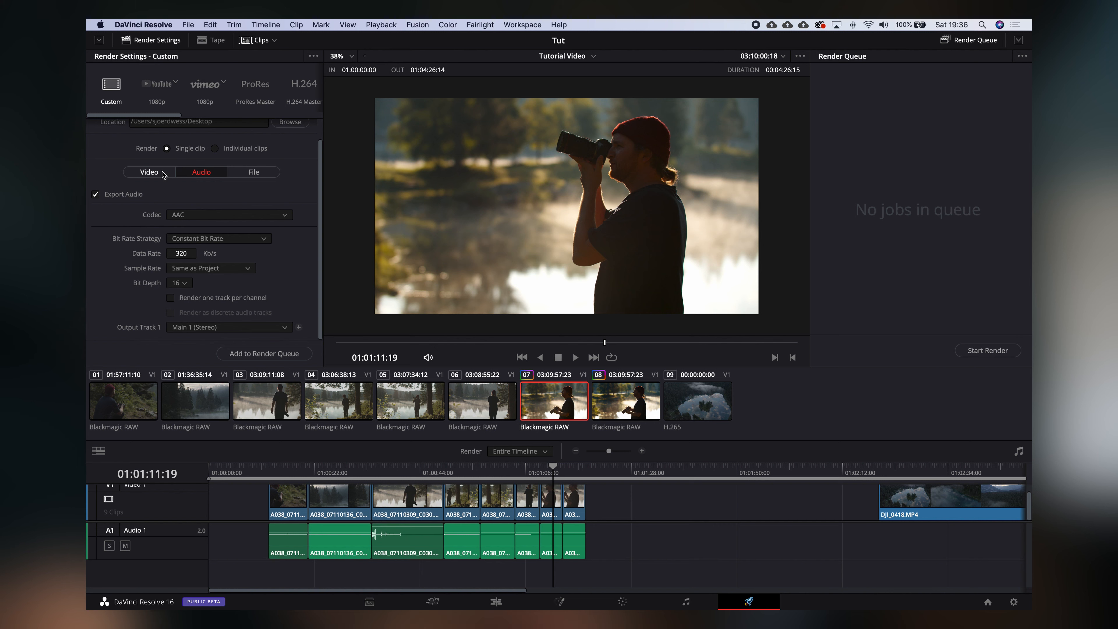
pyautogui.scroll(2, 161, 184)
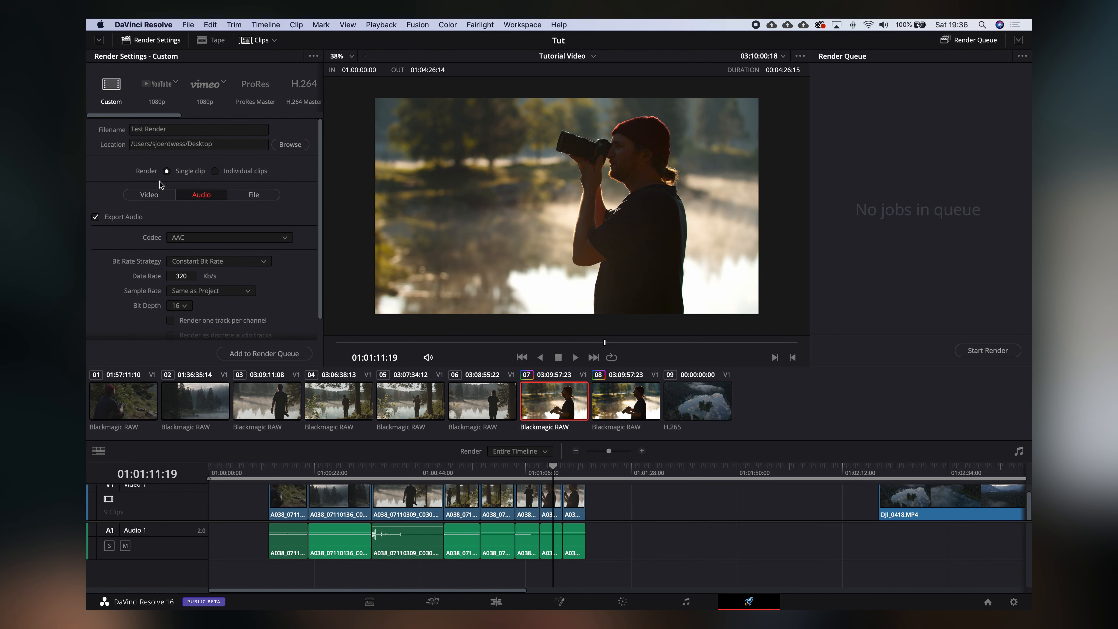
# Step: Add the entire timeline to the render queue from the video settings, and delete that queued job
pyautogui.click(150, 195)
pyautogui.click(284, 354)
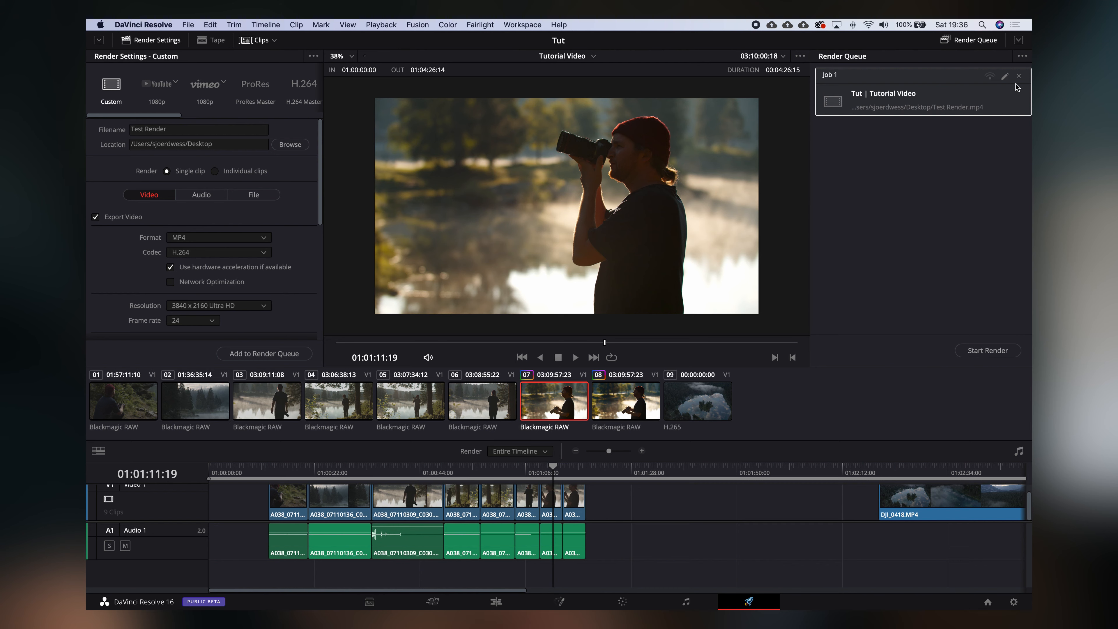
pyautogui.click(1018, 76)
# Step: Mark the render range from 01:00:42:21 to 01:01:09:00 on the timeline and add it to the render queue
pyautogui.moveTo(510, 468); pyautogui.dragTo(414, 467)
pyautogui.press('i')
pyautogui.moveTo(415, 467); pyautogui.dragTo(539, 469)
pyautogui.press('o')
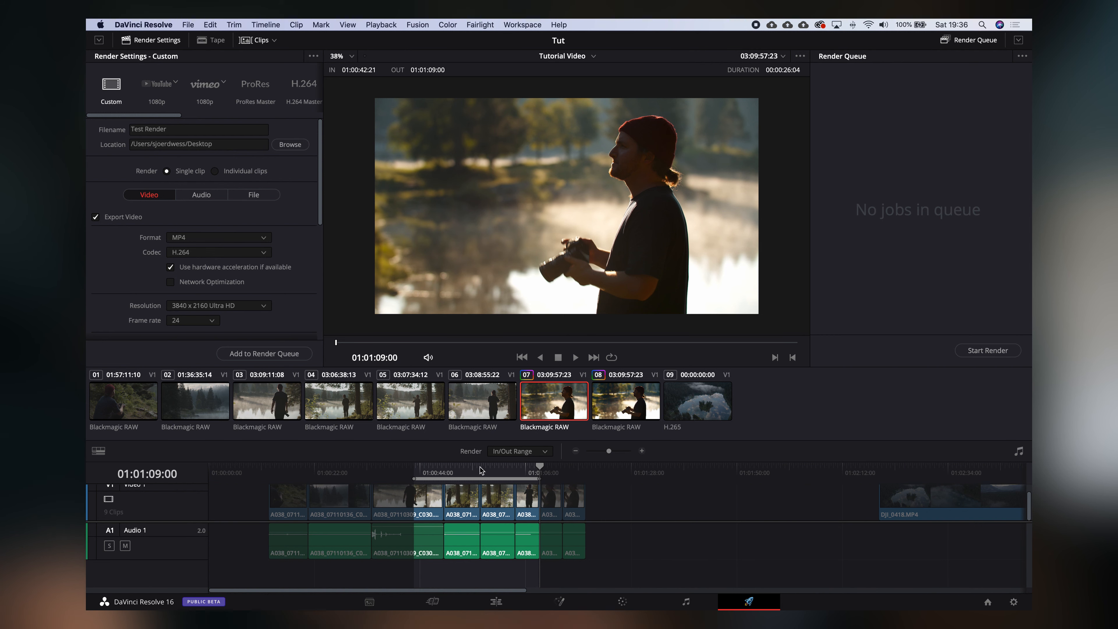
pyautogui.moveTo(463, 471); pyautogui.dragTo(417, 467)
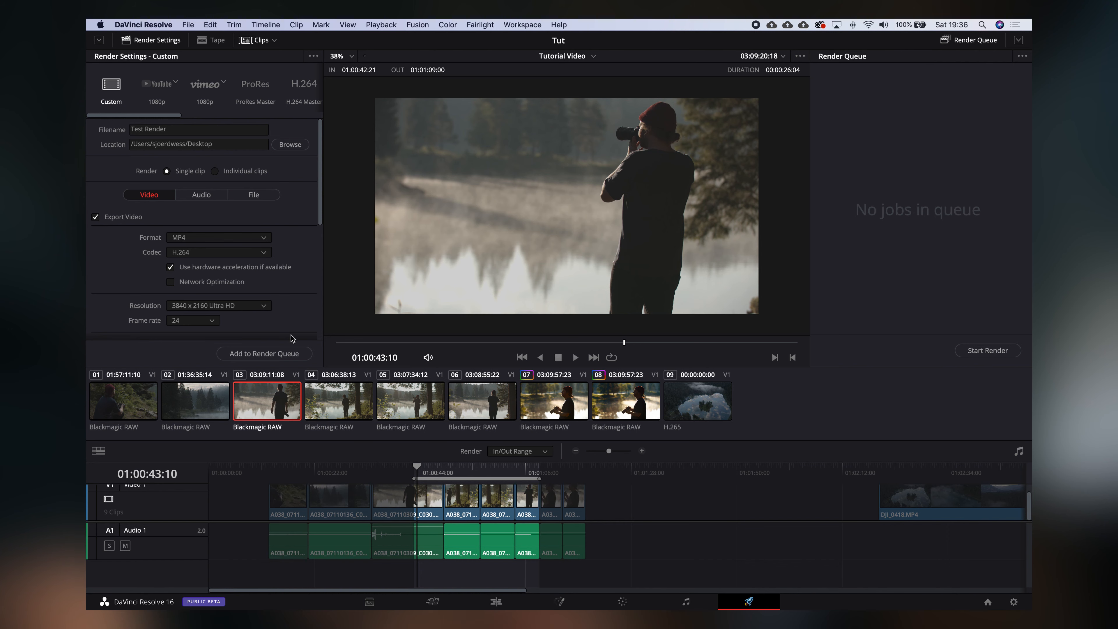
pyautogui.click(293, 353)
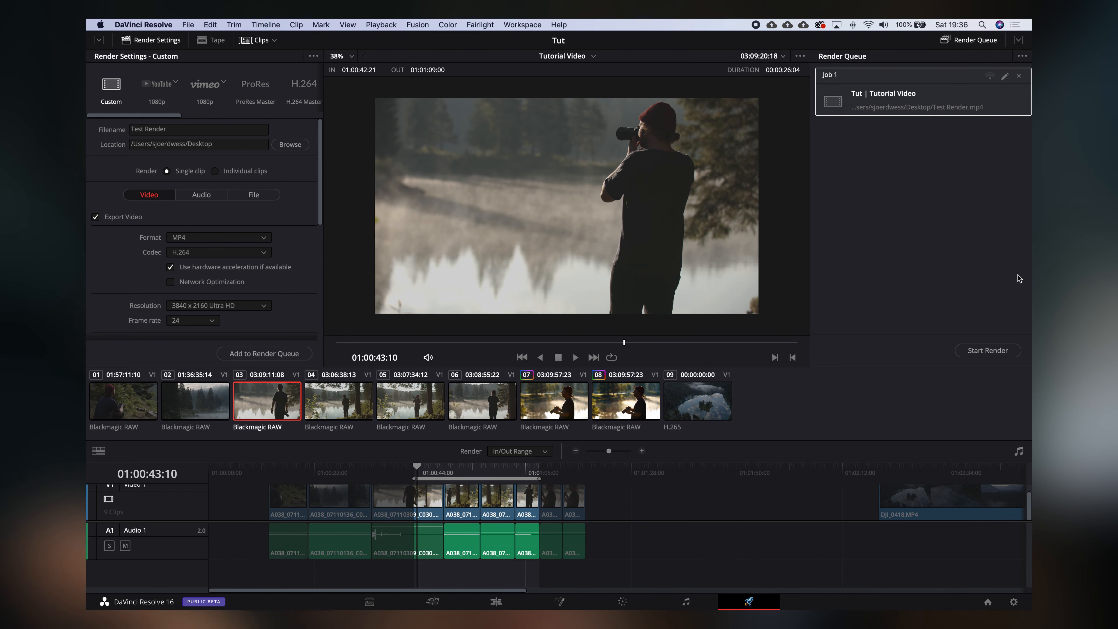